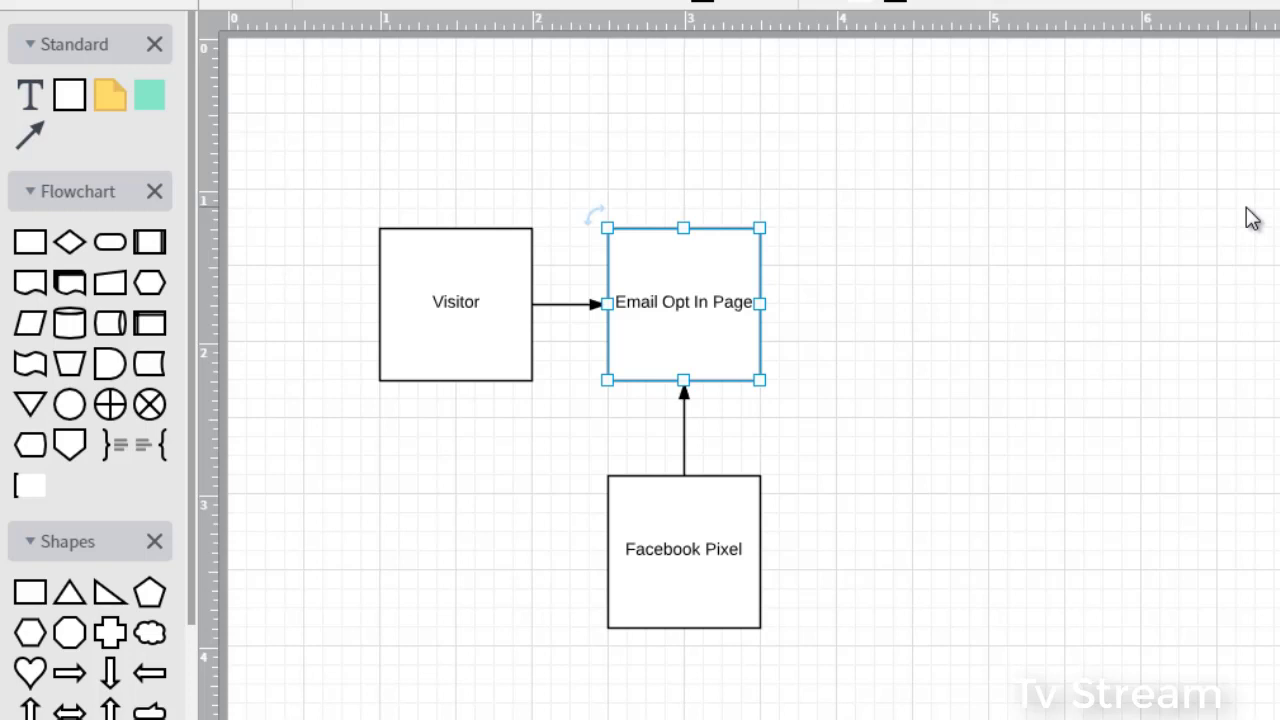
Step: Replace the label of the Email Opt In Page box with "Blog Post"
click(955, 163)
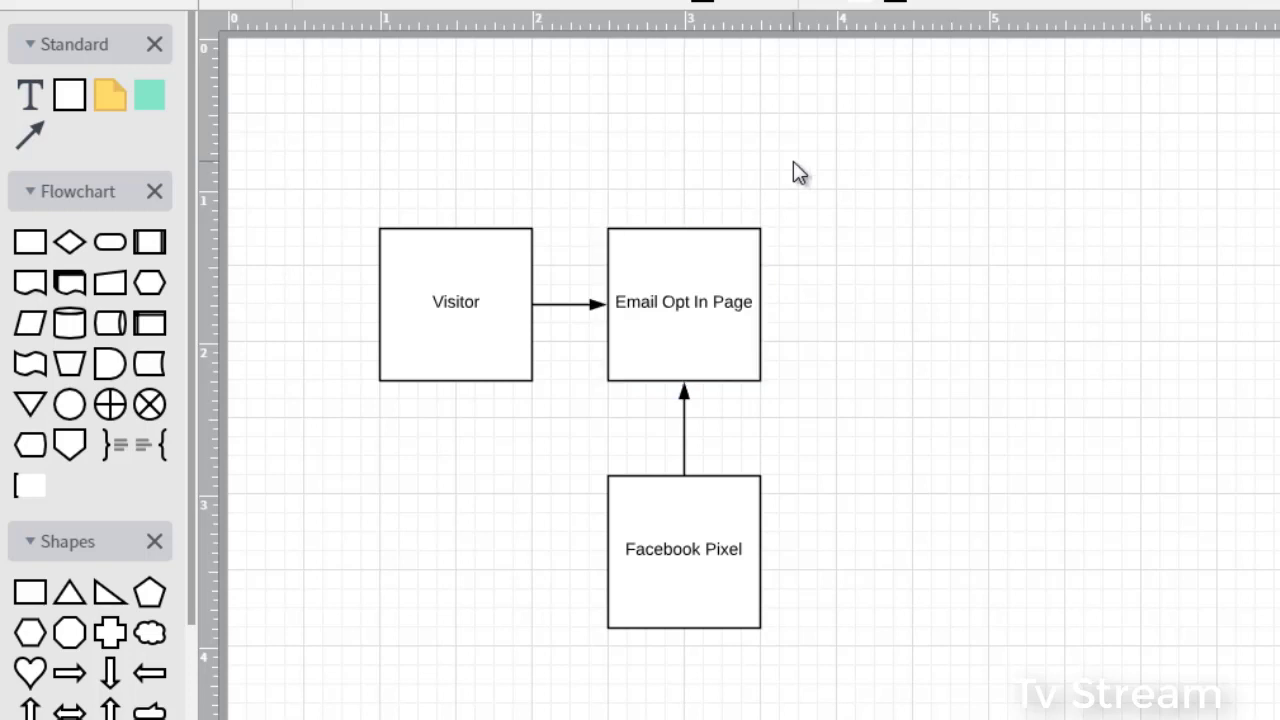
click(483, 271)
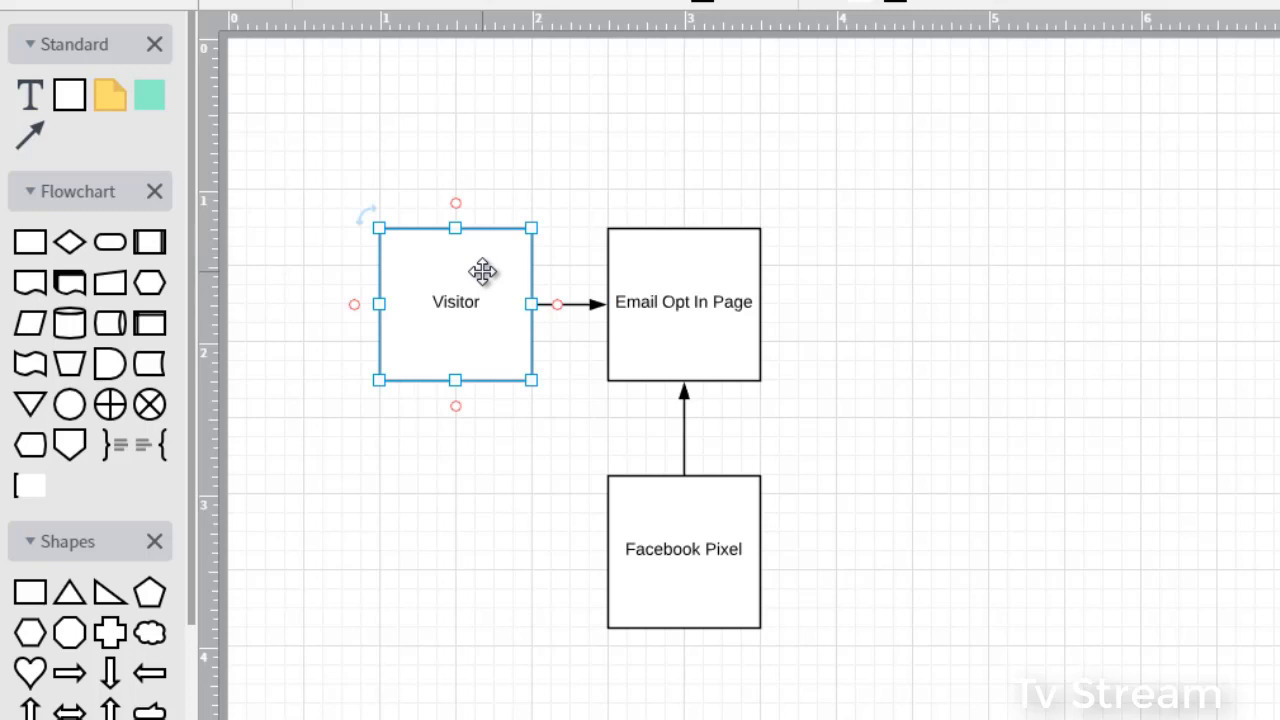
drag(686, 300, 693, 301)
double_click(693, 301)
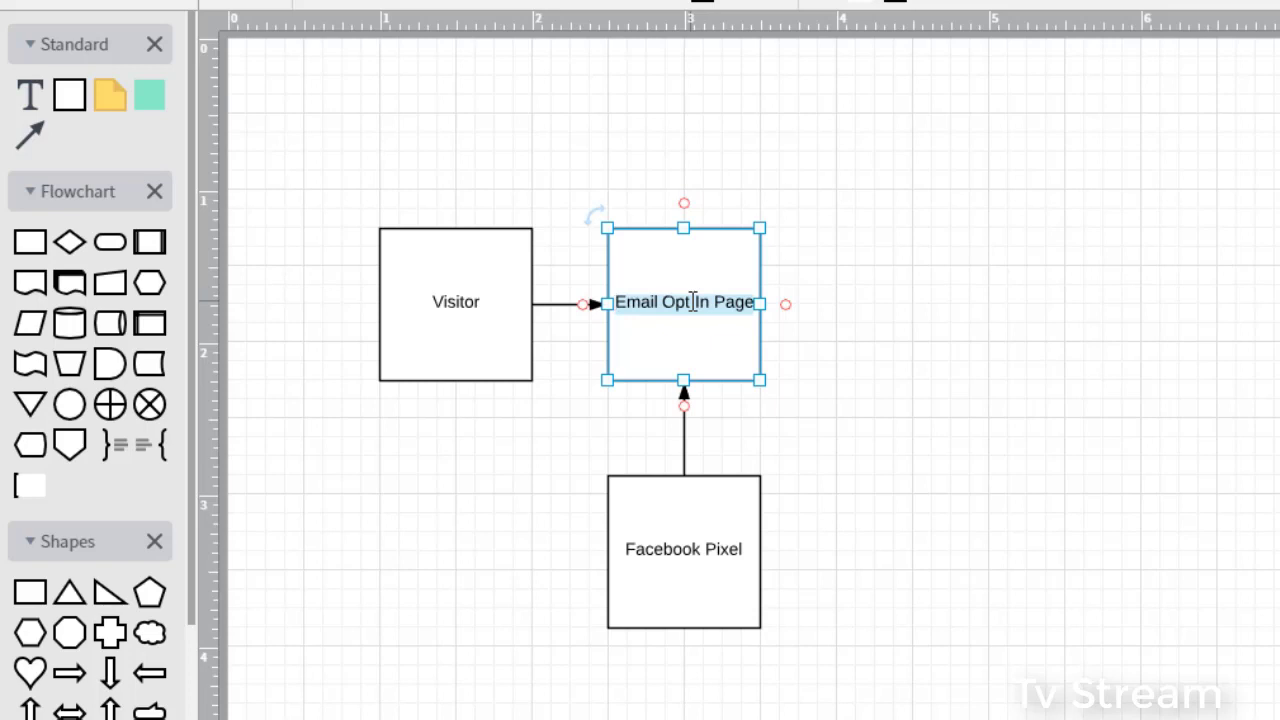
key(BackSpace)
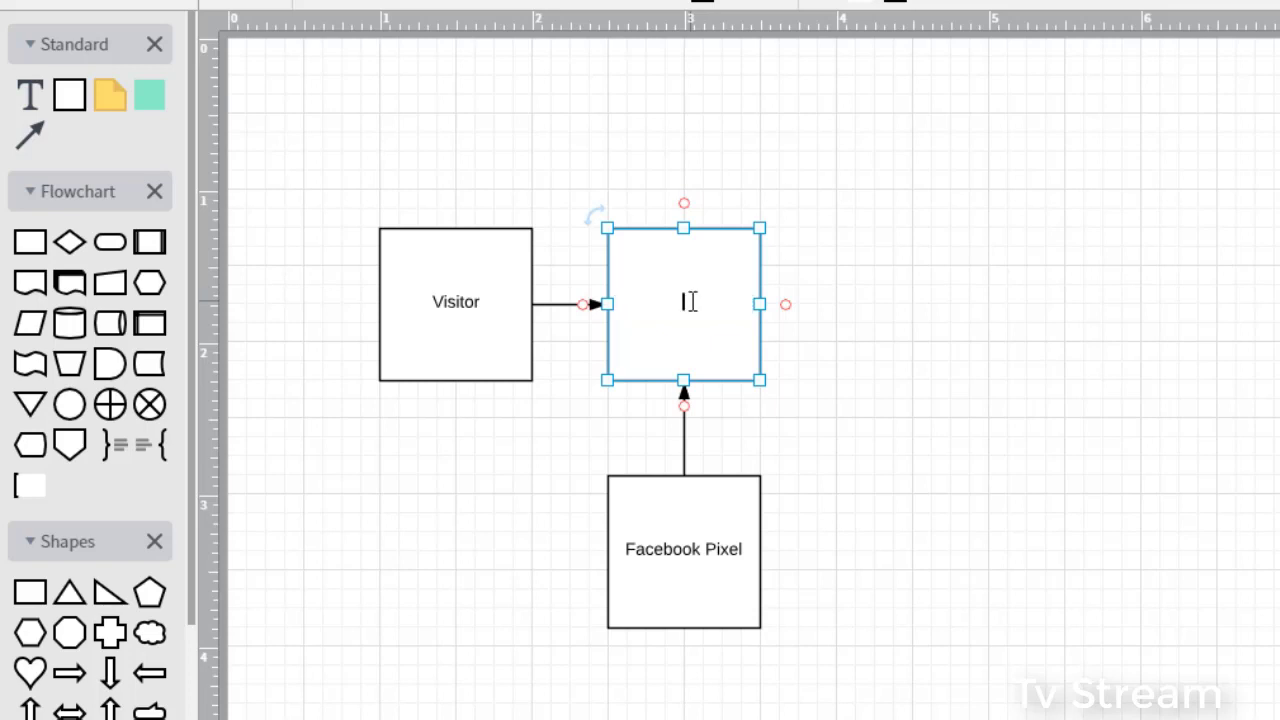
text(Blog Post)
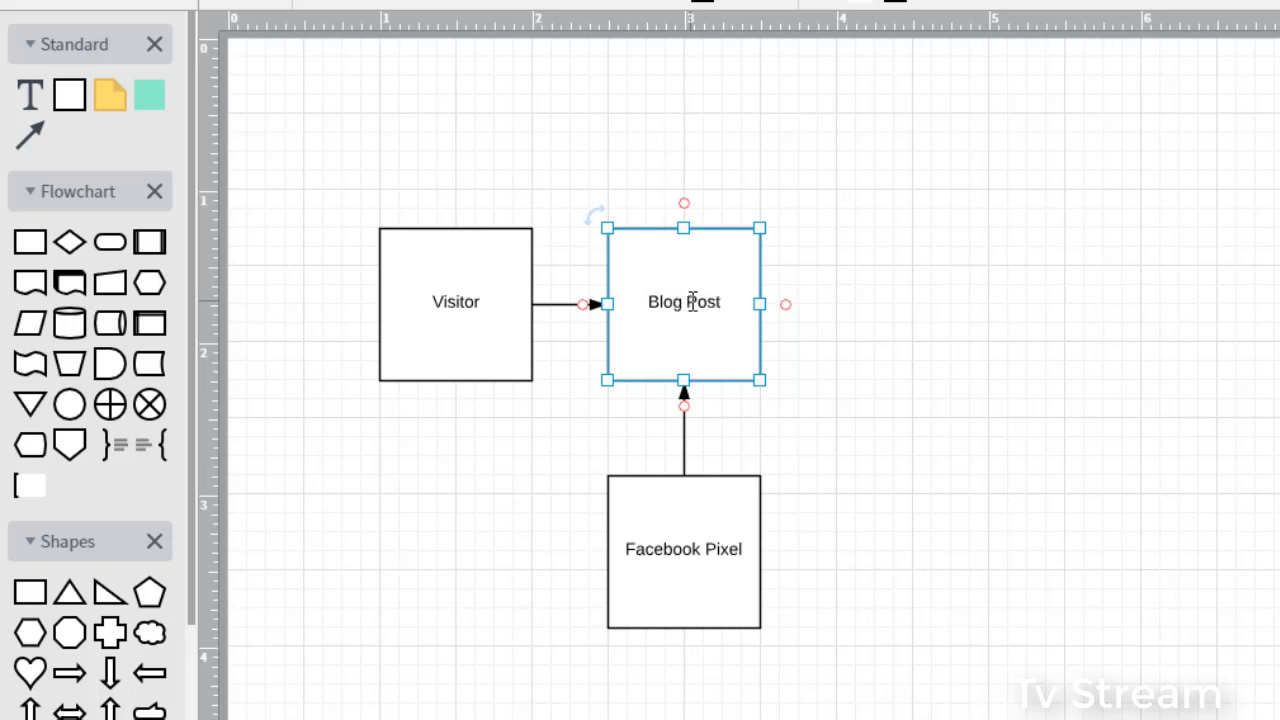
click(817, 240)
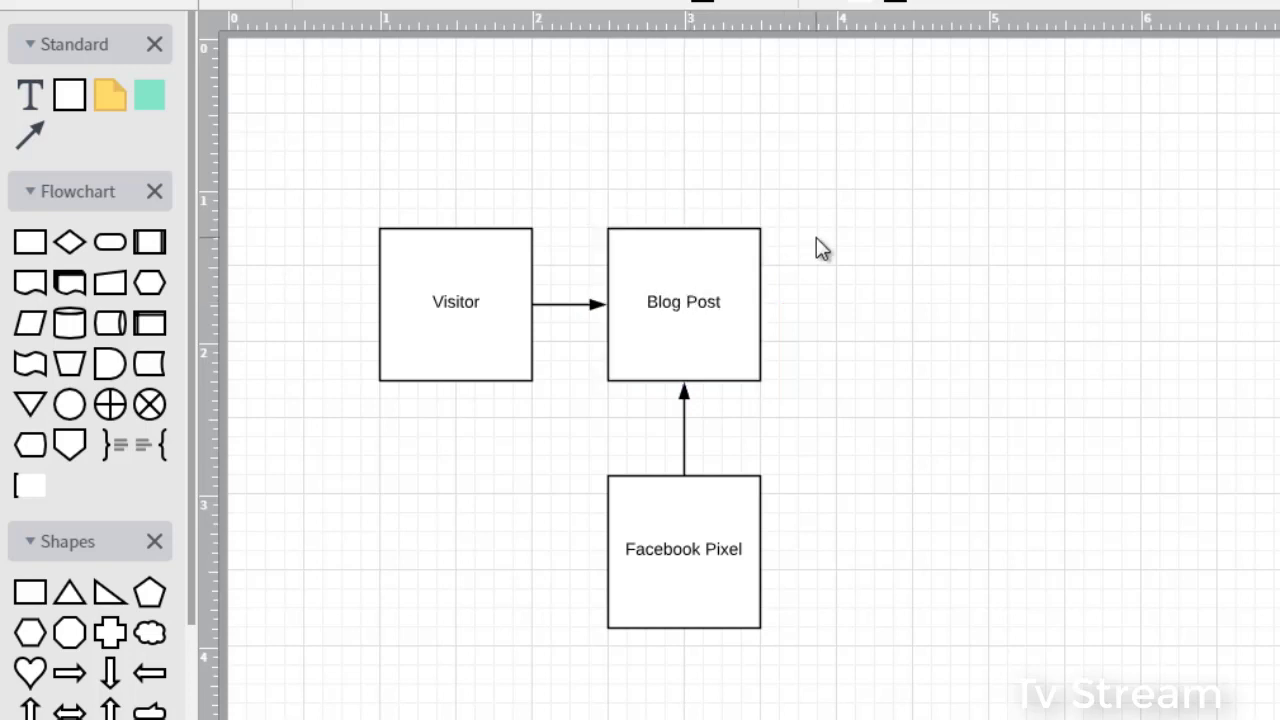
click(674, 274)
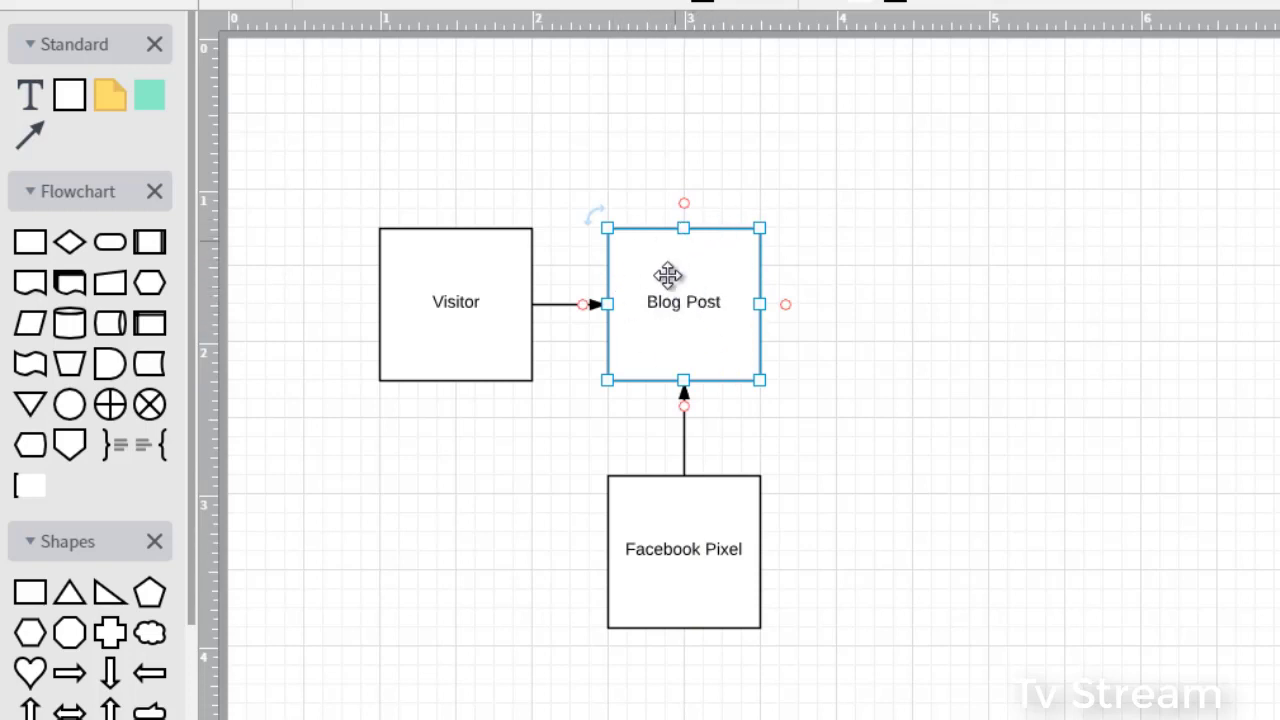
click(684, 533)
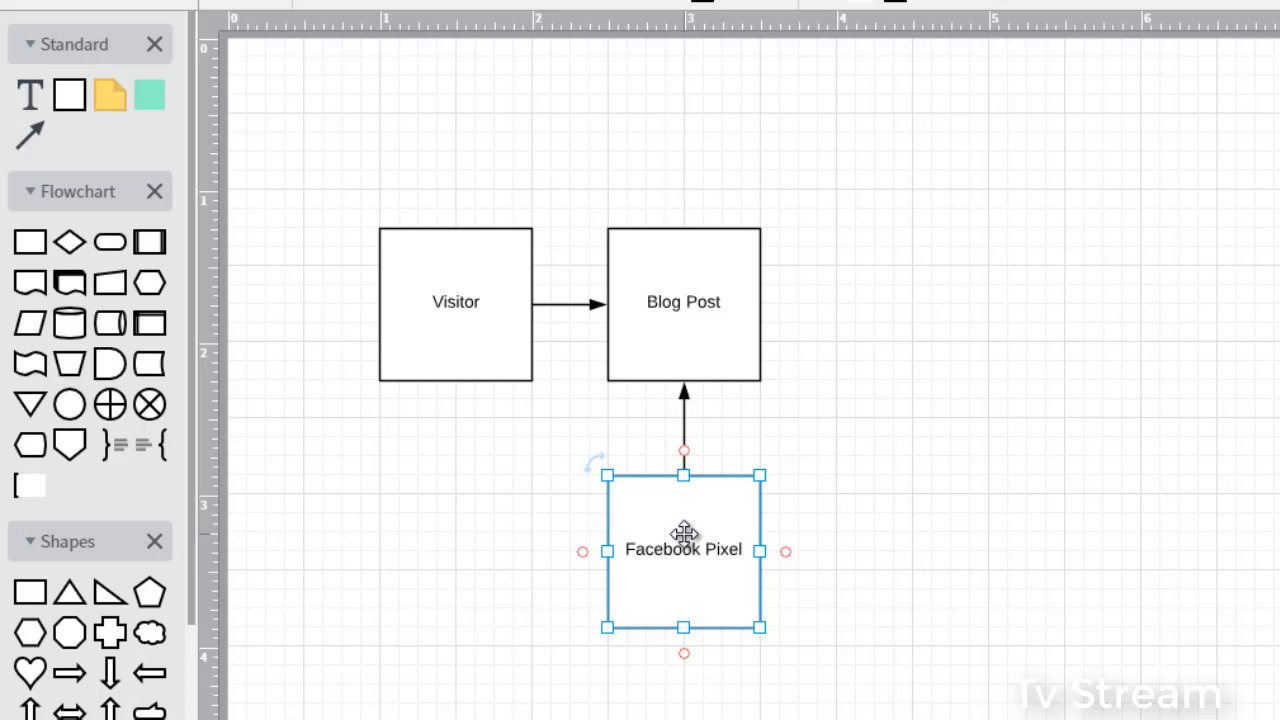
click(680, 306)
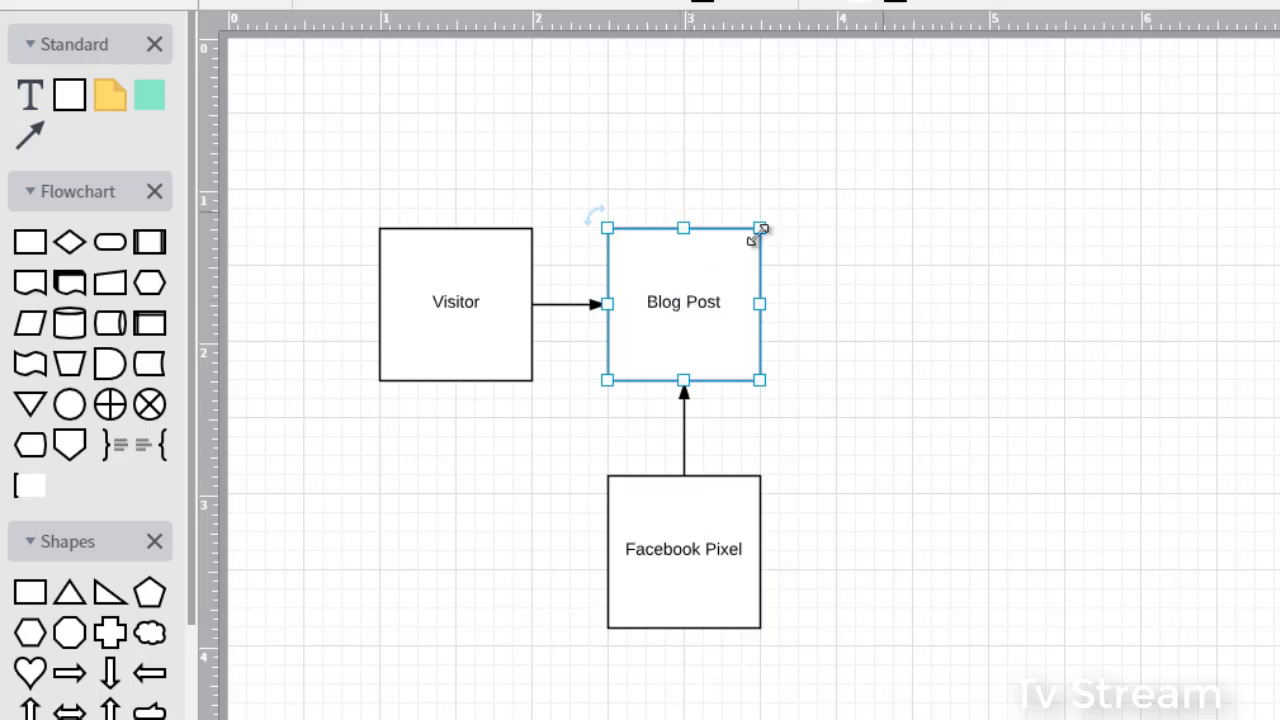
click(713, 296)
click(713, 296)
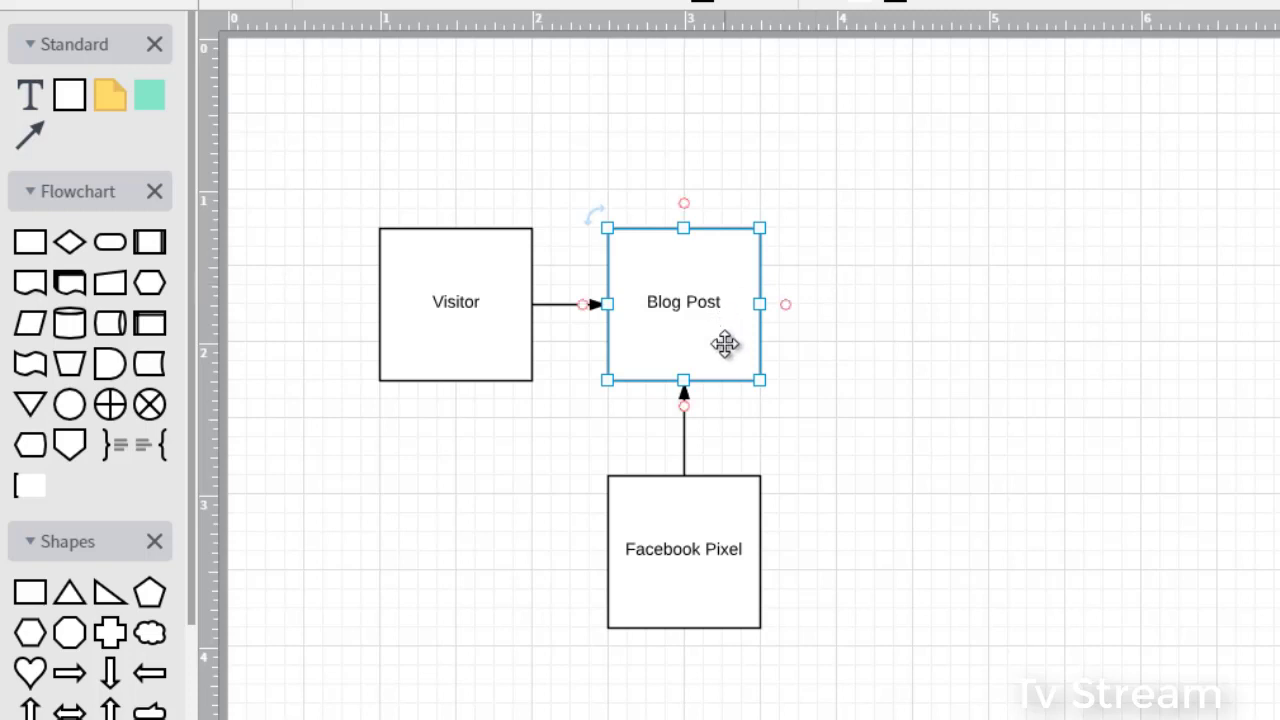
Step: Duplicate the Facebook Pixel box to its right and draw an arrow from the bottom of Visitor to the bottom of the copy
click(709, 529)
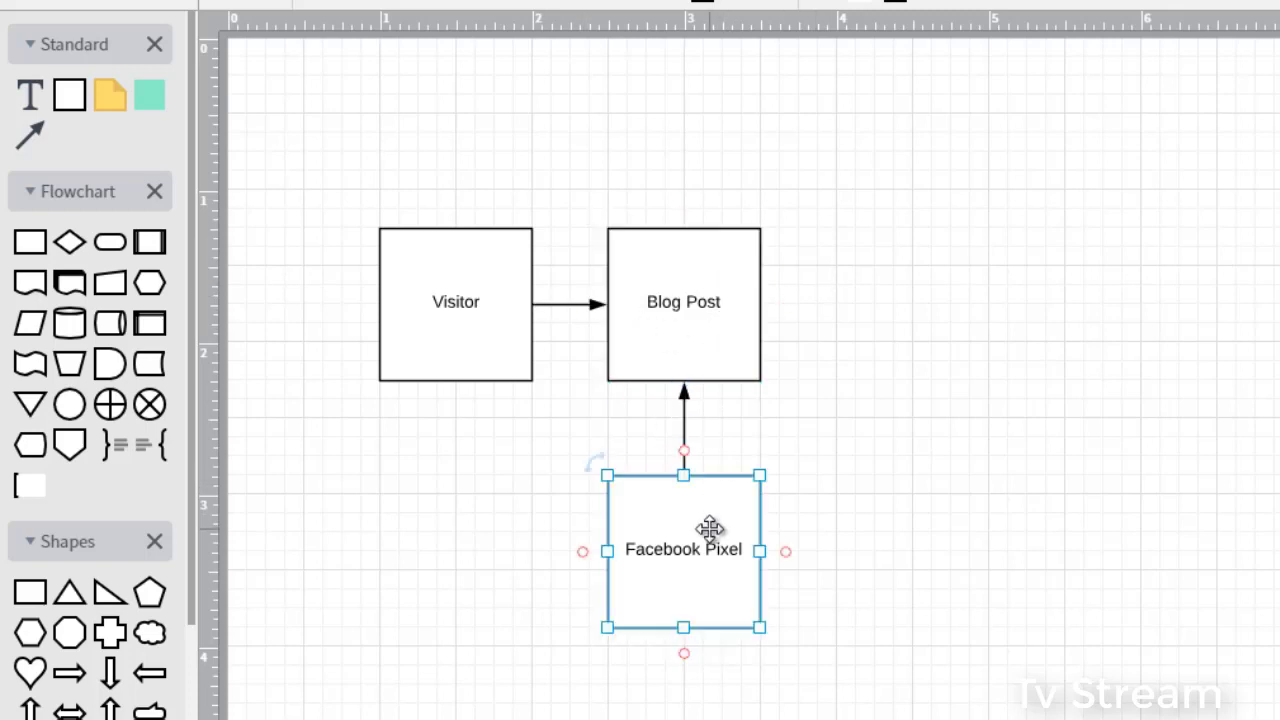
key(ctrl+d)
drag(711, 533, 930, 522)
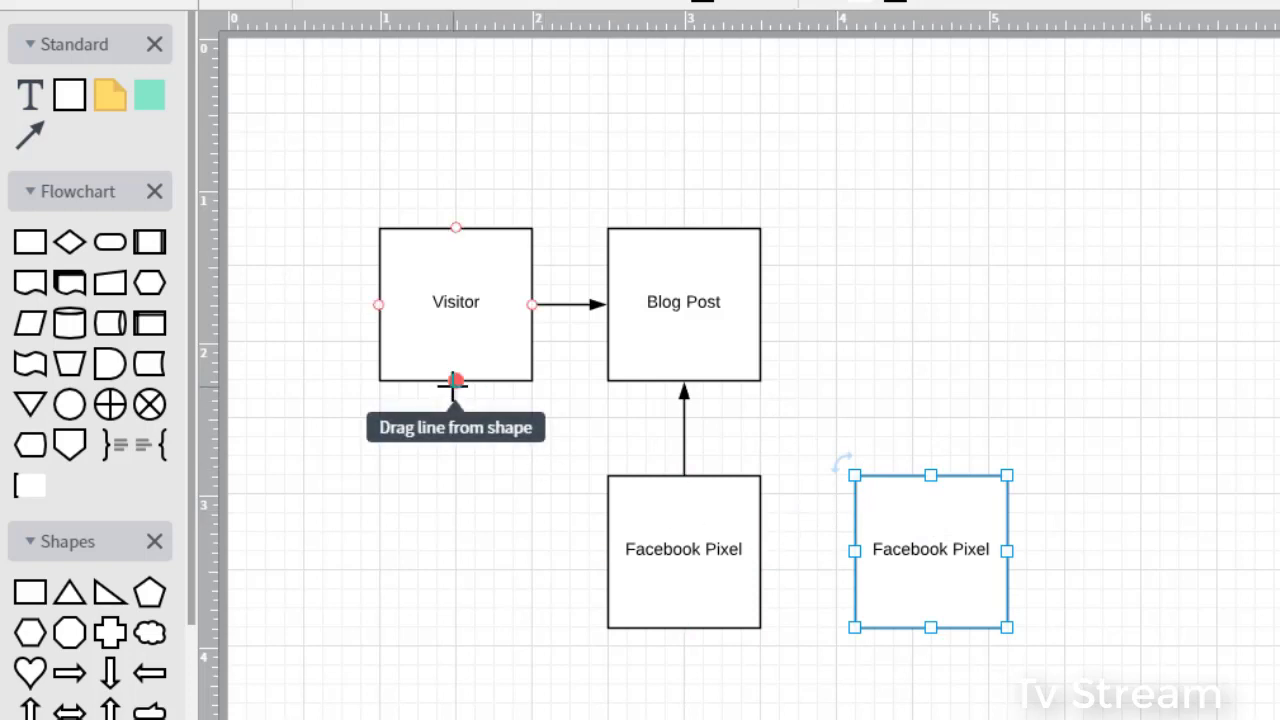
drag(453, 381, 931, 495)
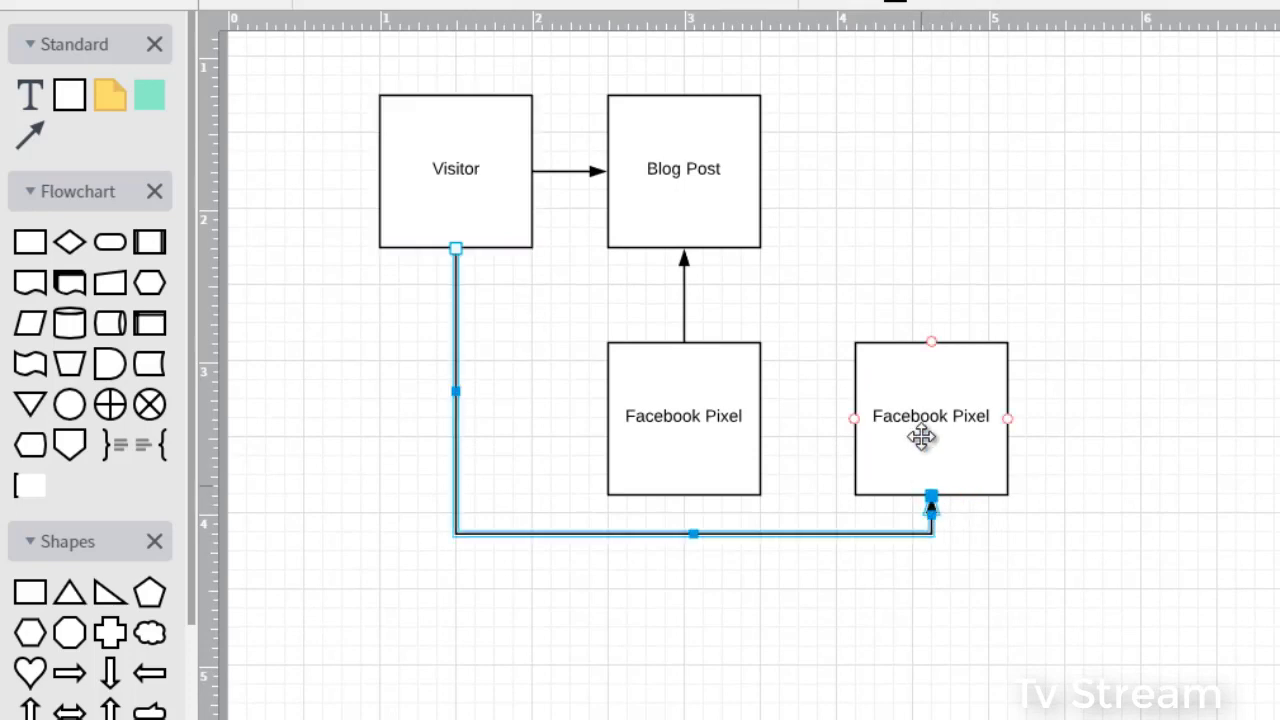
Step: Relabel the duplicated Facebook Pixel box at the end of the Visitor arrow as "Custom Audience"
double_click(921, 436)
text(Cu)
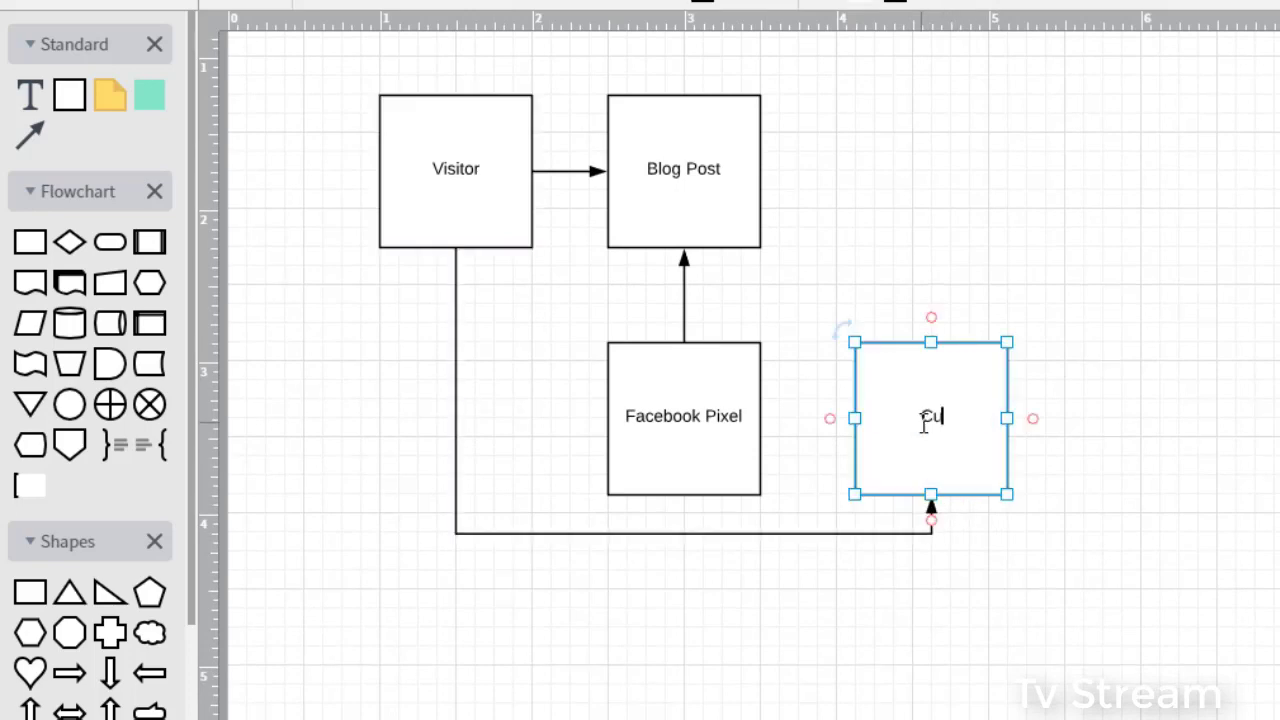
text(stom Audience)
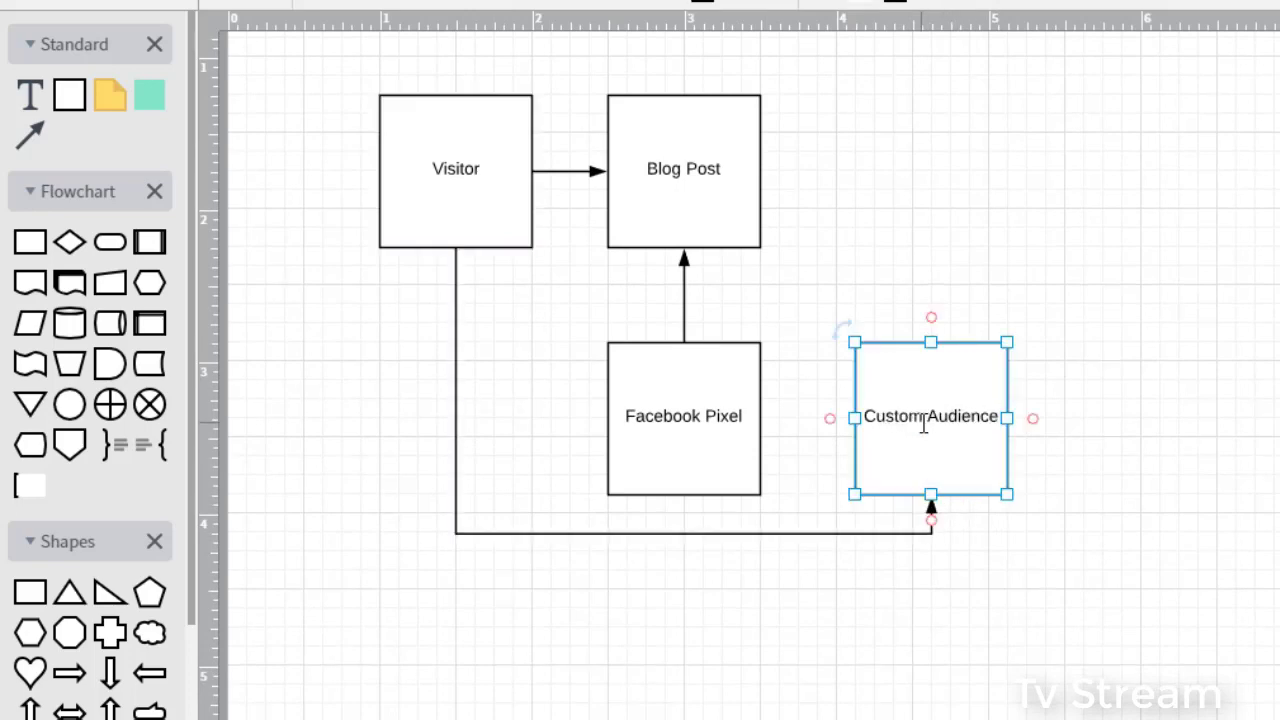
click(1123, 371)
Step: Duplicate the Custom Audience box and place the copy directly above it, level with the Blog Post box
click(943, 418)
scroll(754, 367, up, 1)
scroll(862, 488, up, 5)
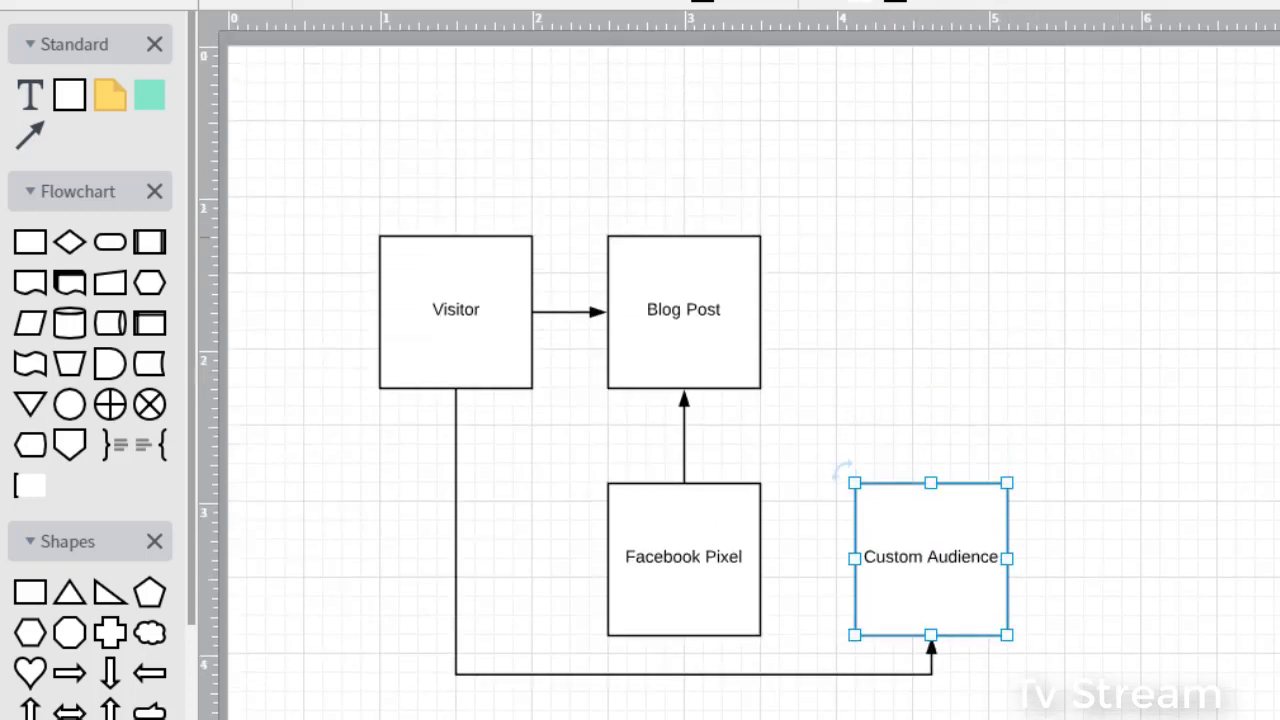
scroll(862, 488, down, 3)
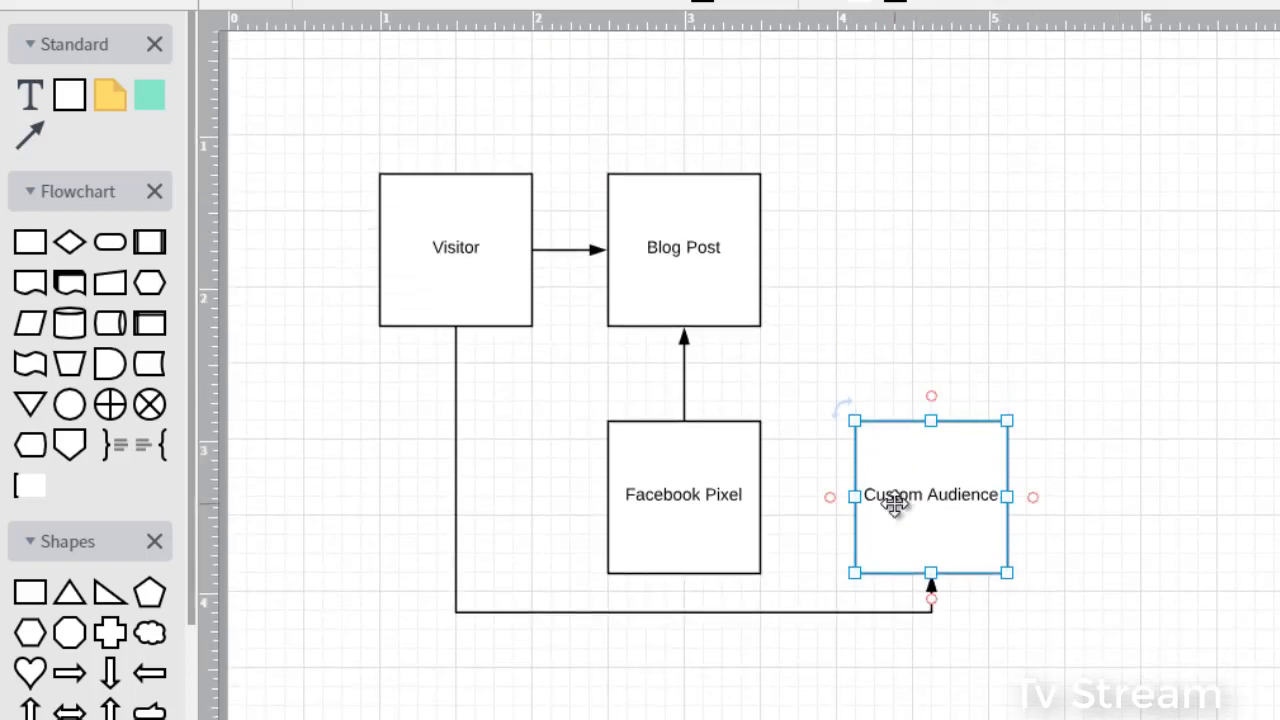
key(ctrl+d)
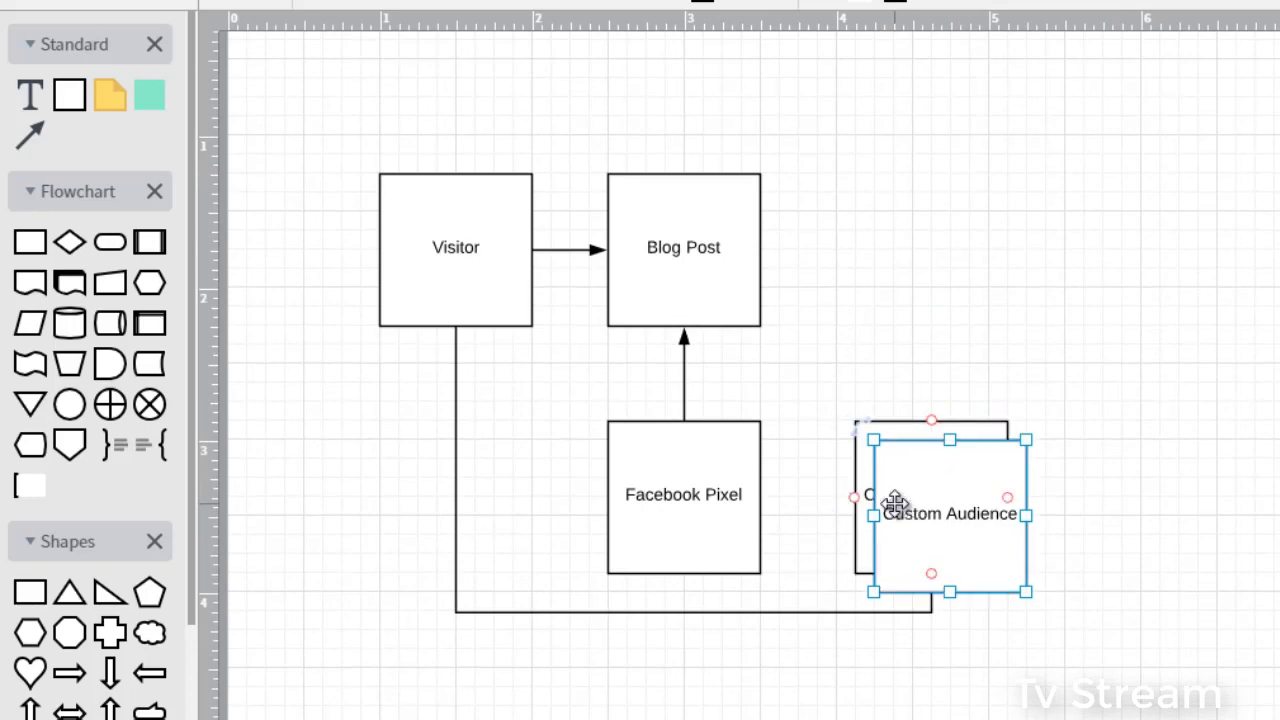
drag(946, 511, 940, 250)
Step: Change the label of the upper Custom Audience copy to "Facebook Ad"
double_click(940, 250)
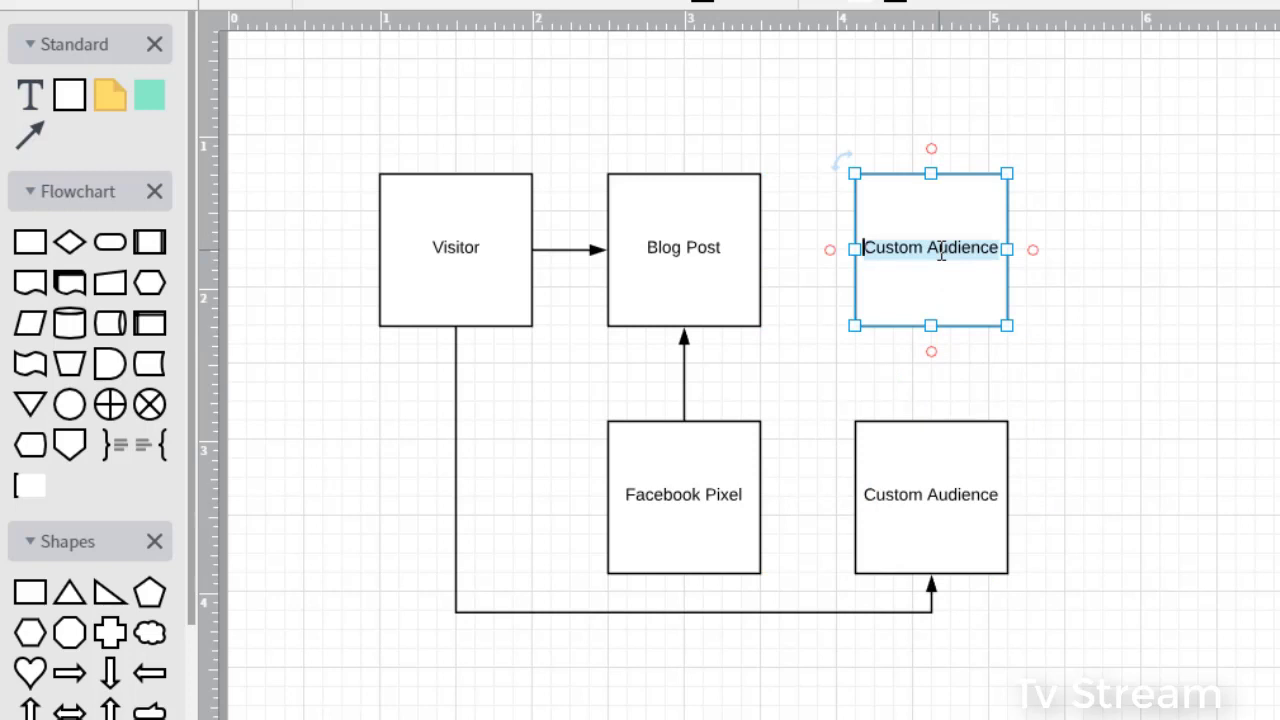
text(Facebook Ad)
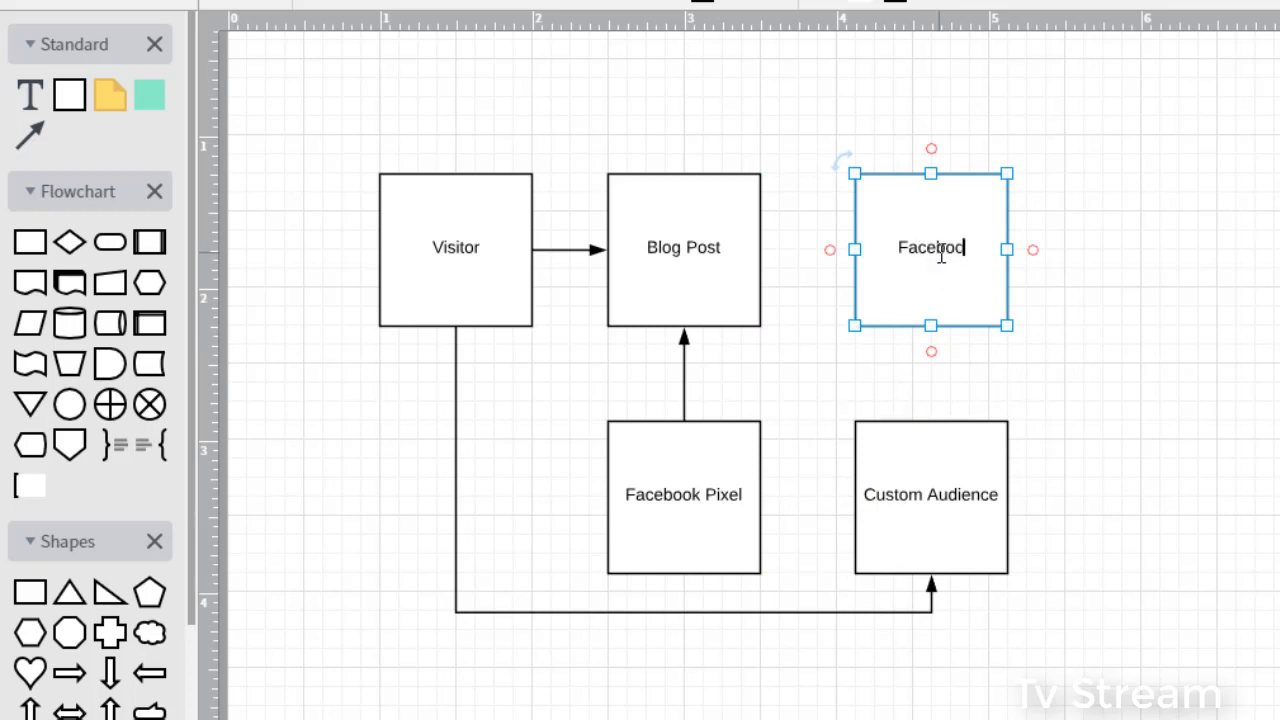
click(1120, 267)
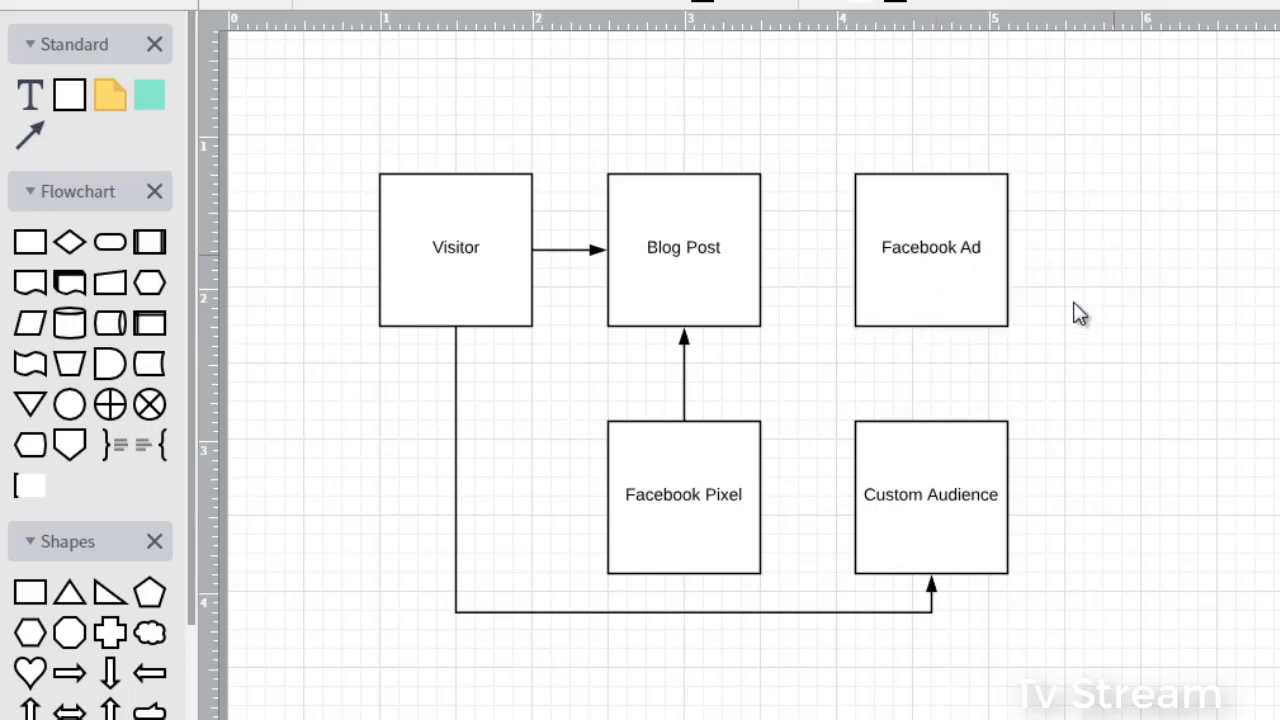
Step: Draw an arrow from the bottom of the Facebook Ad box to the top of the Custom Audience box
click(906, 455)
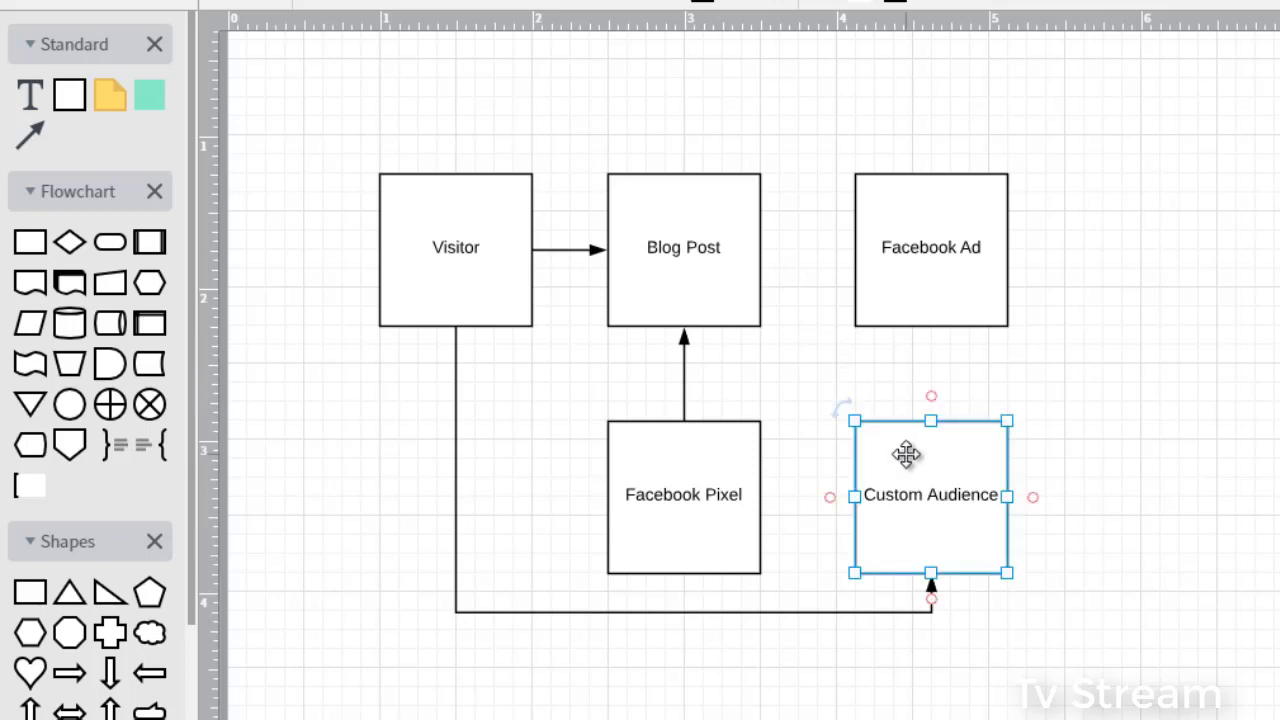
click(1064, 420)
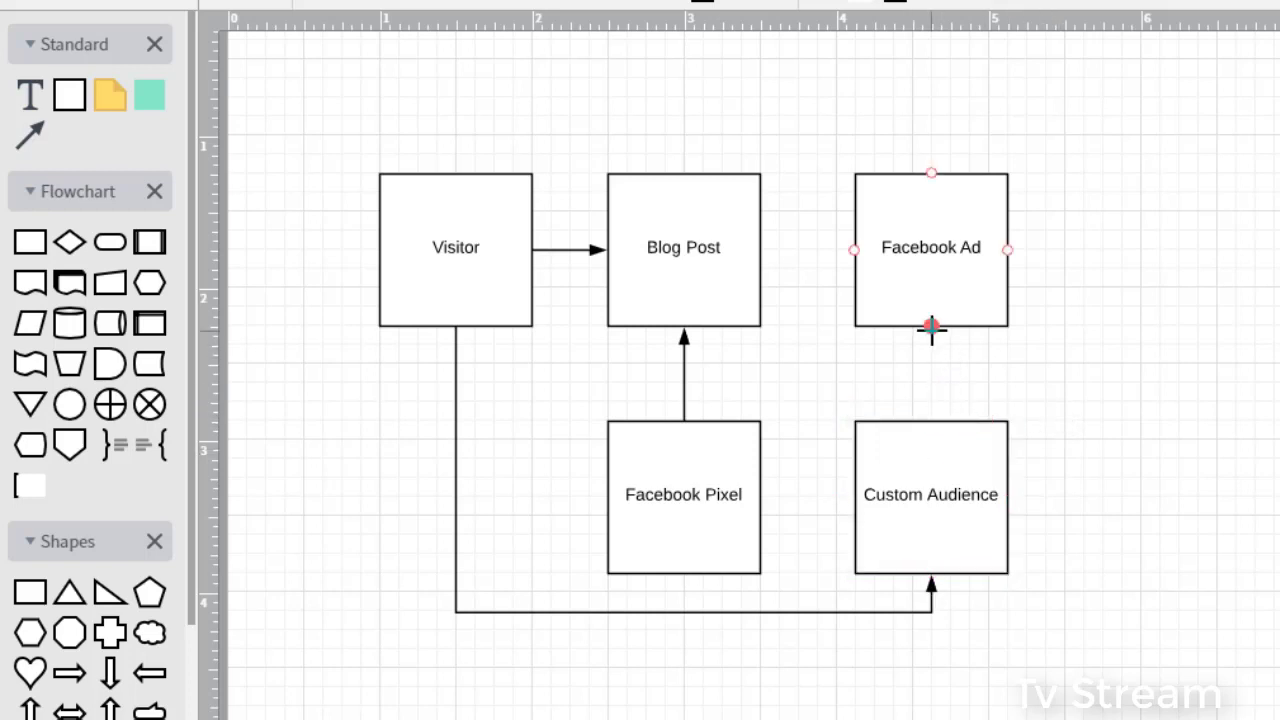
drag(931, 326, 937, 418)
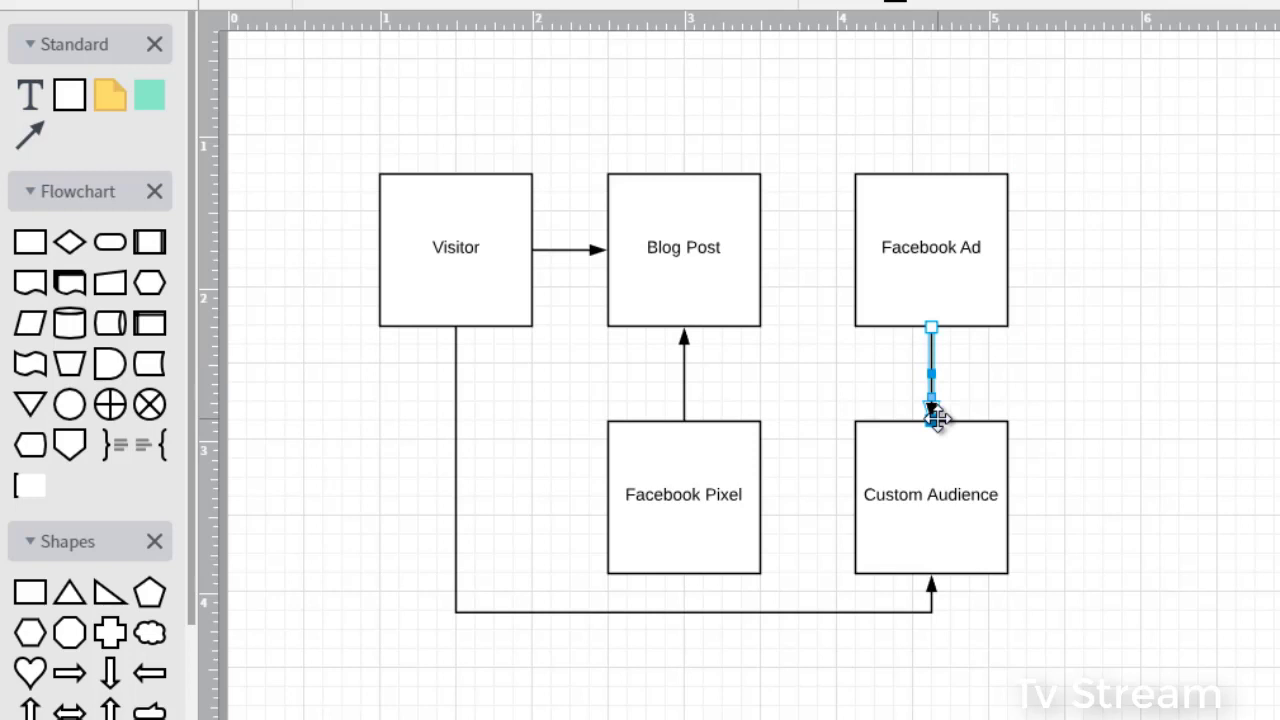
click(945, 302)
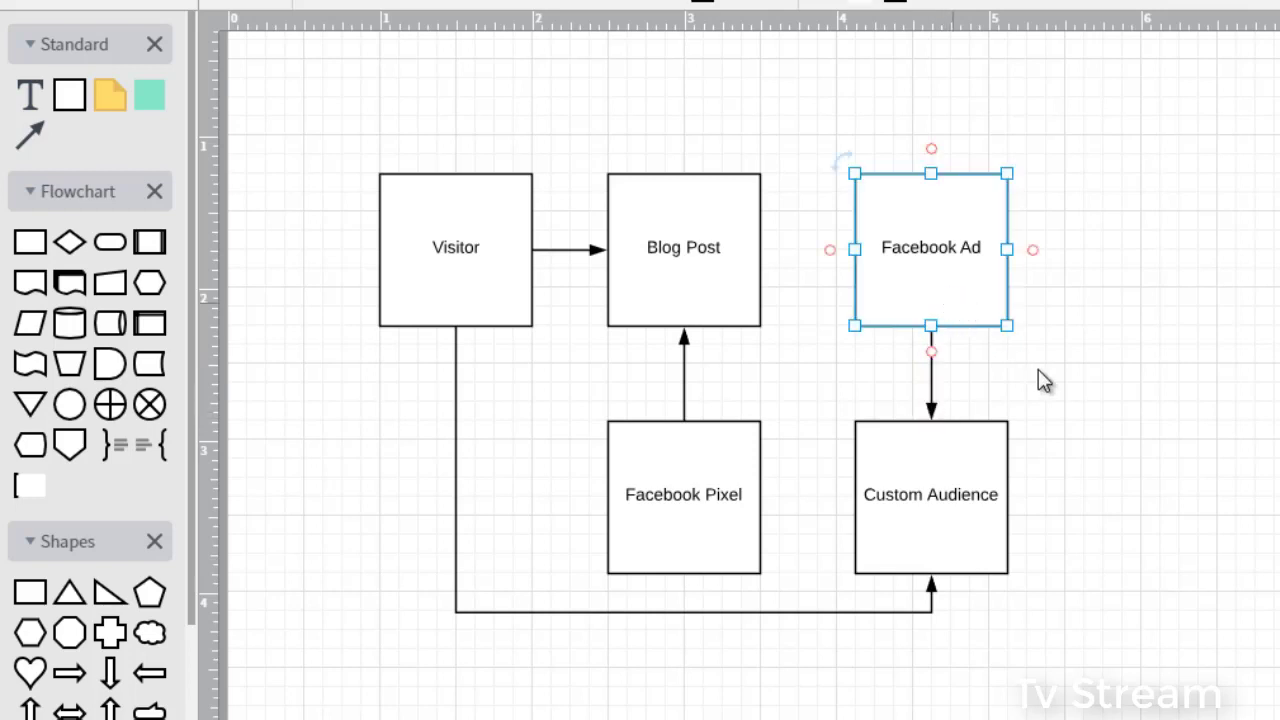
click(960, 483)
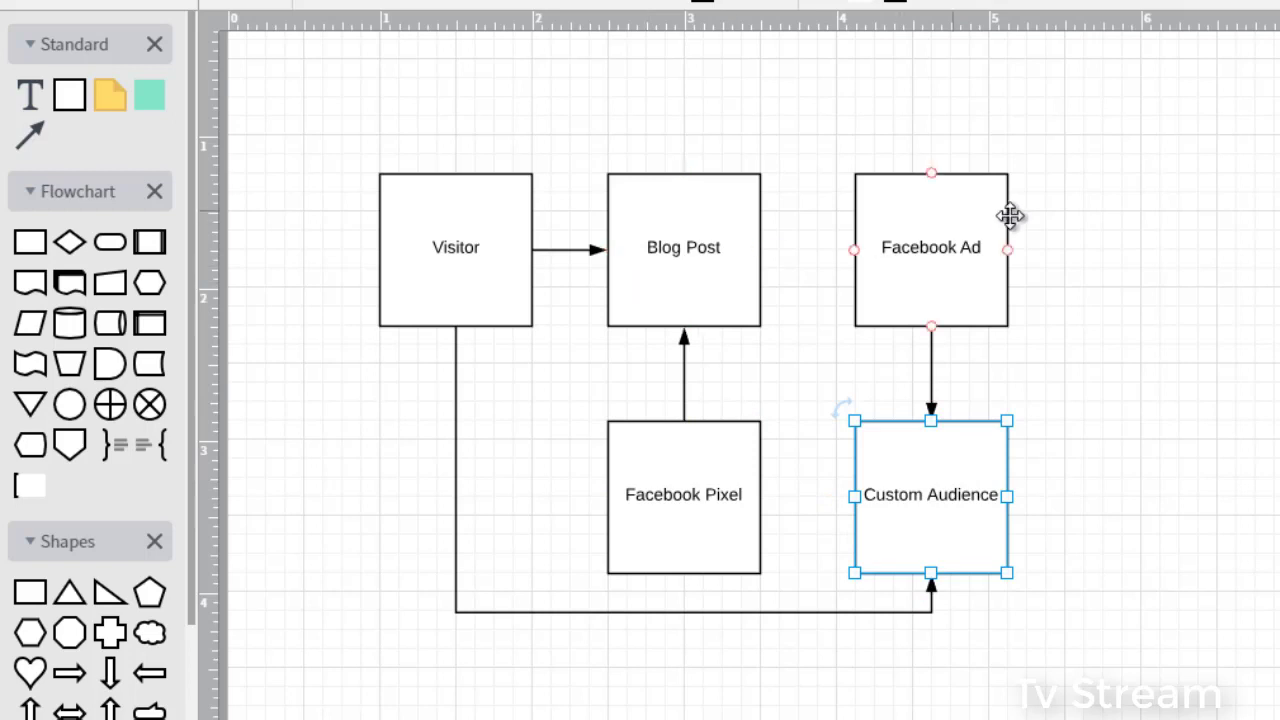
click(1053, 210)
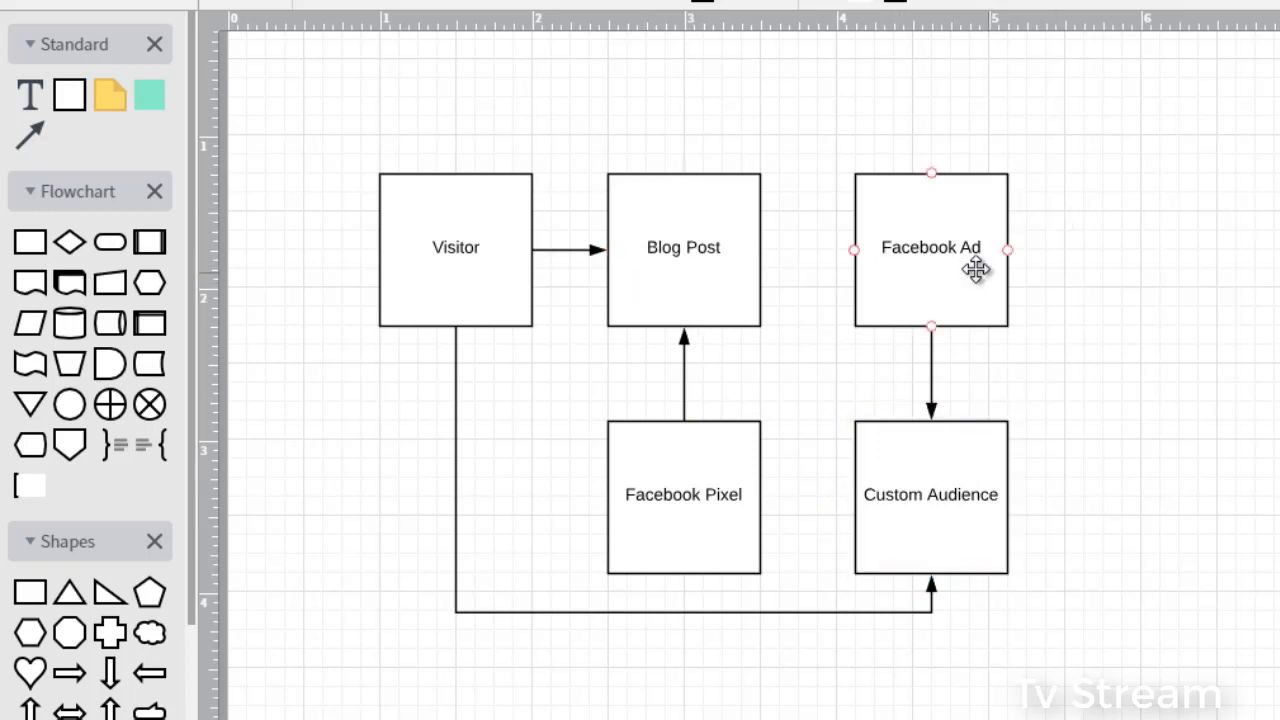
click(490, 275)
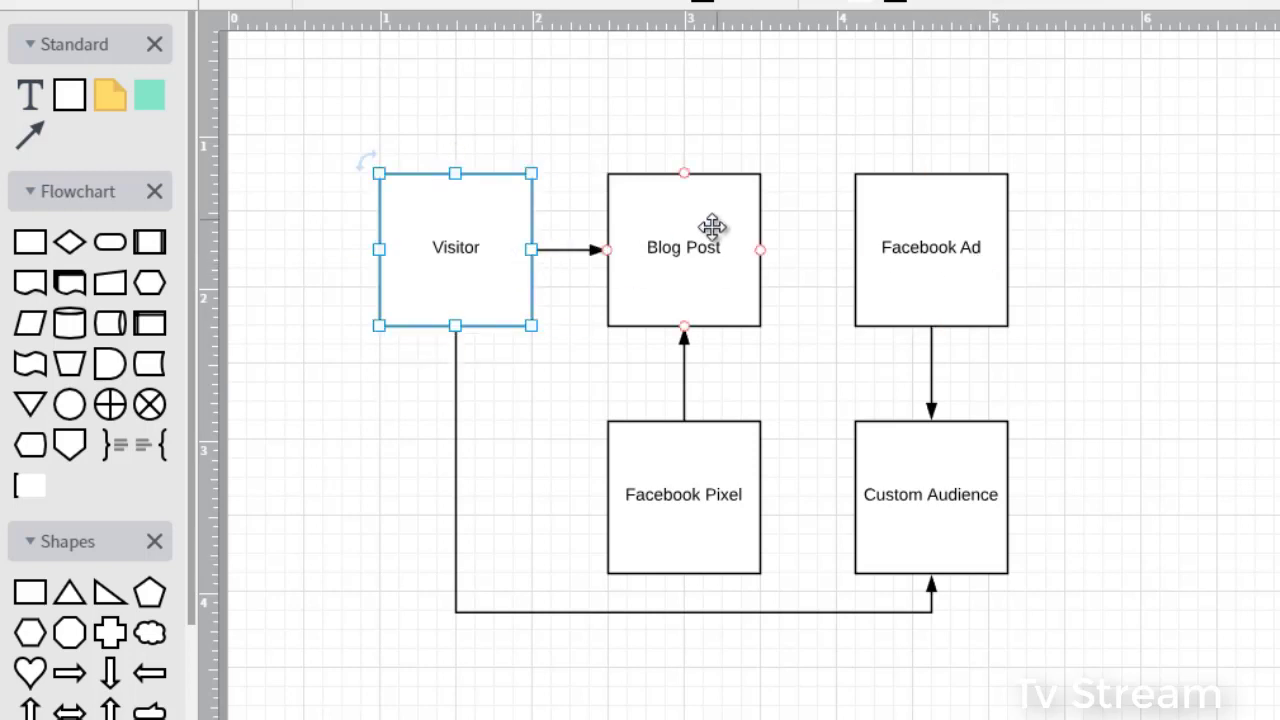
click(693, 256)
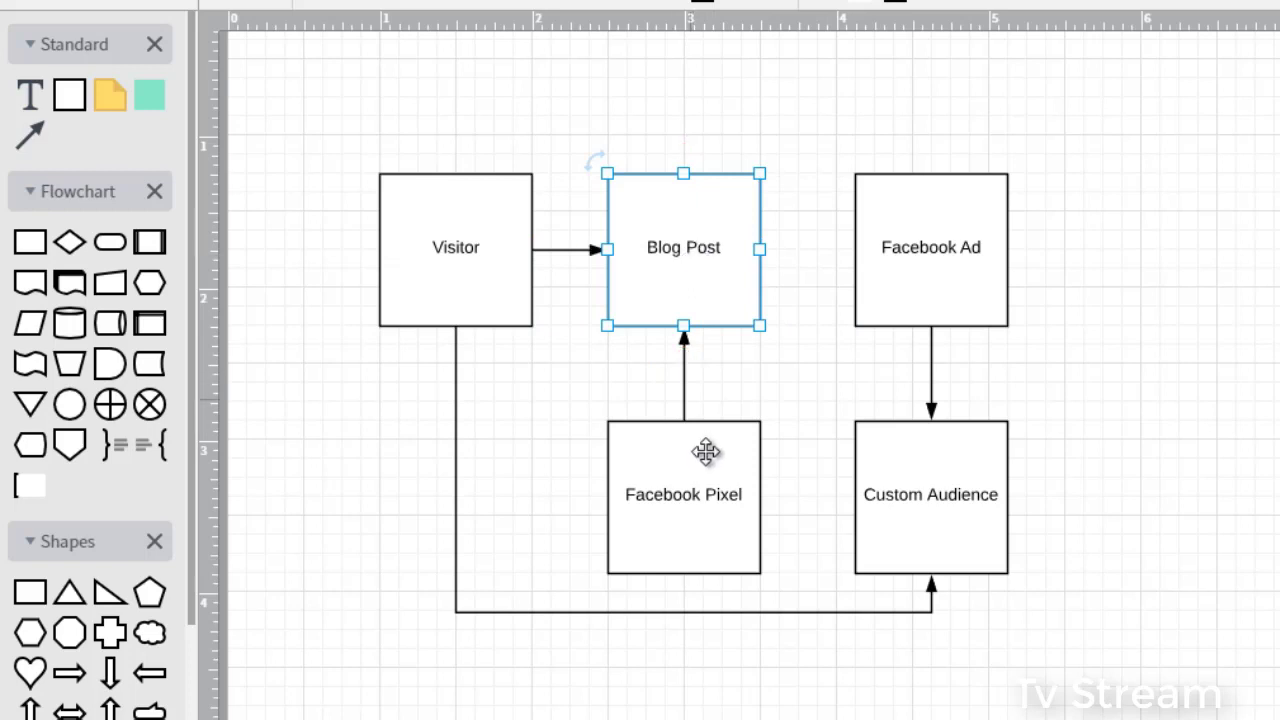
click(742, 447)
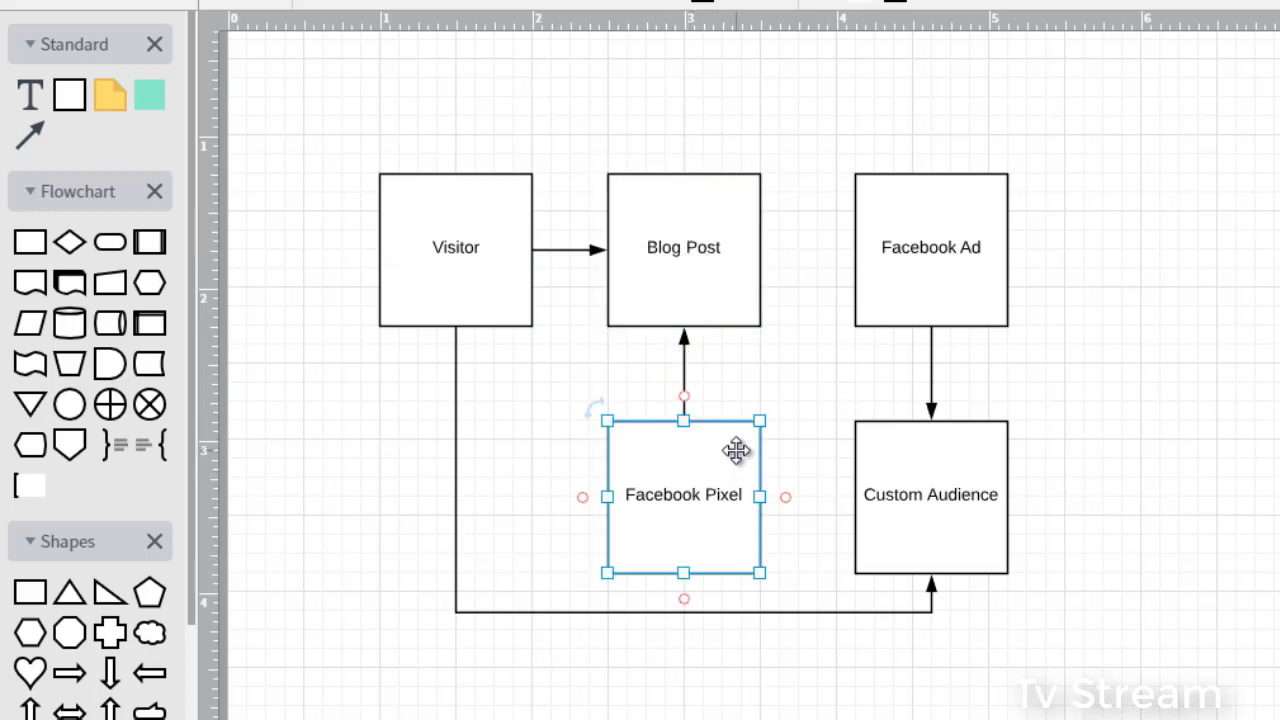
click(668, 224)
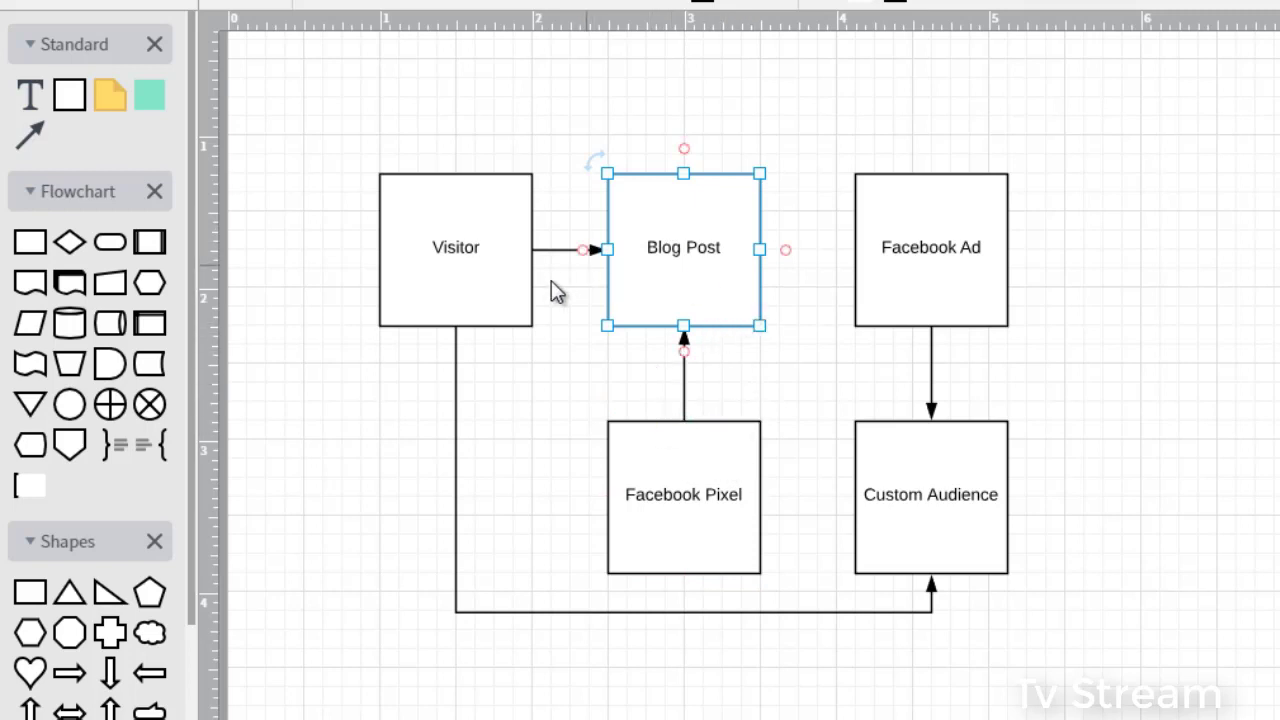
click(946, 487)
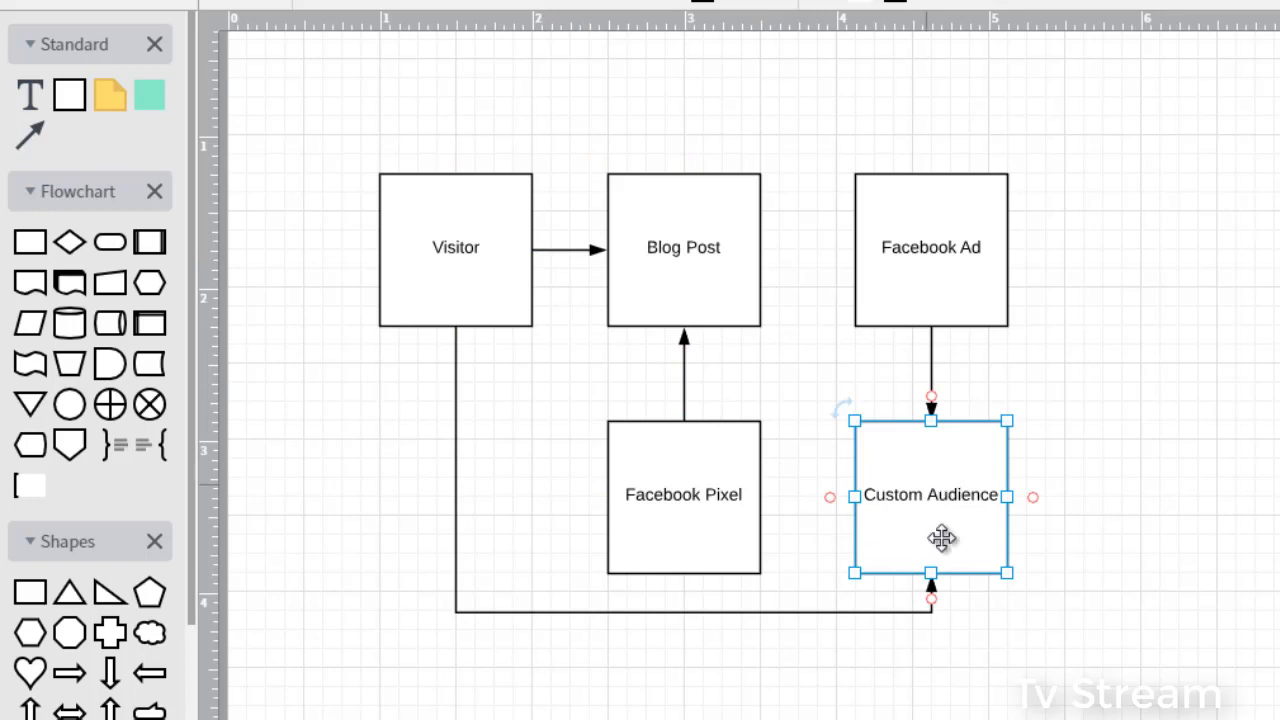
click(943, 289)
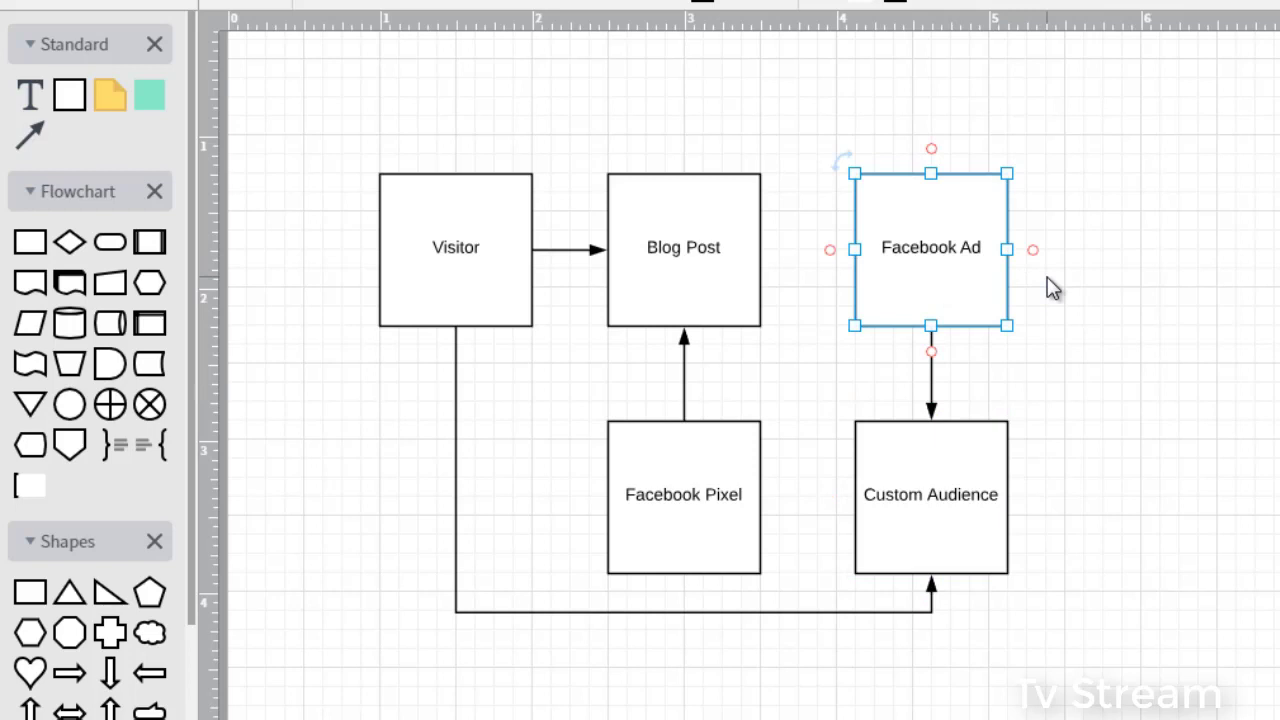
click(957, 477)
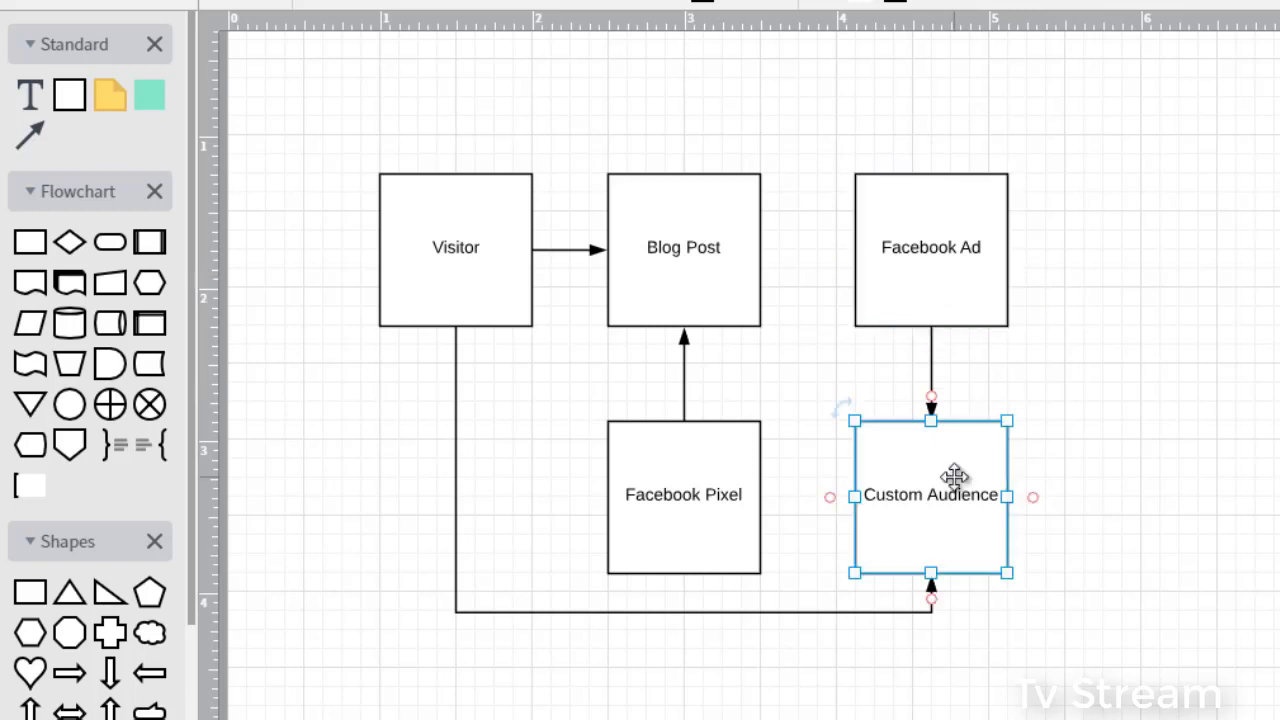
click(1095, 346)
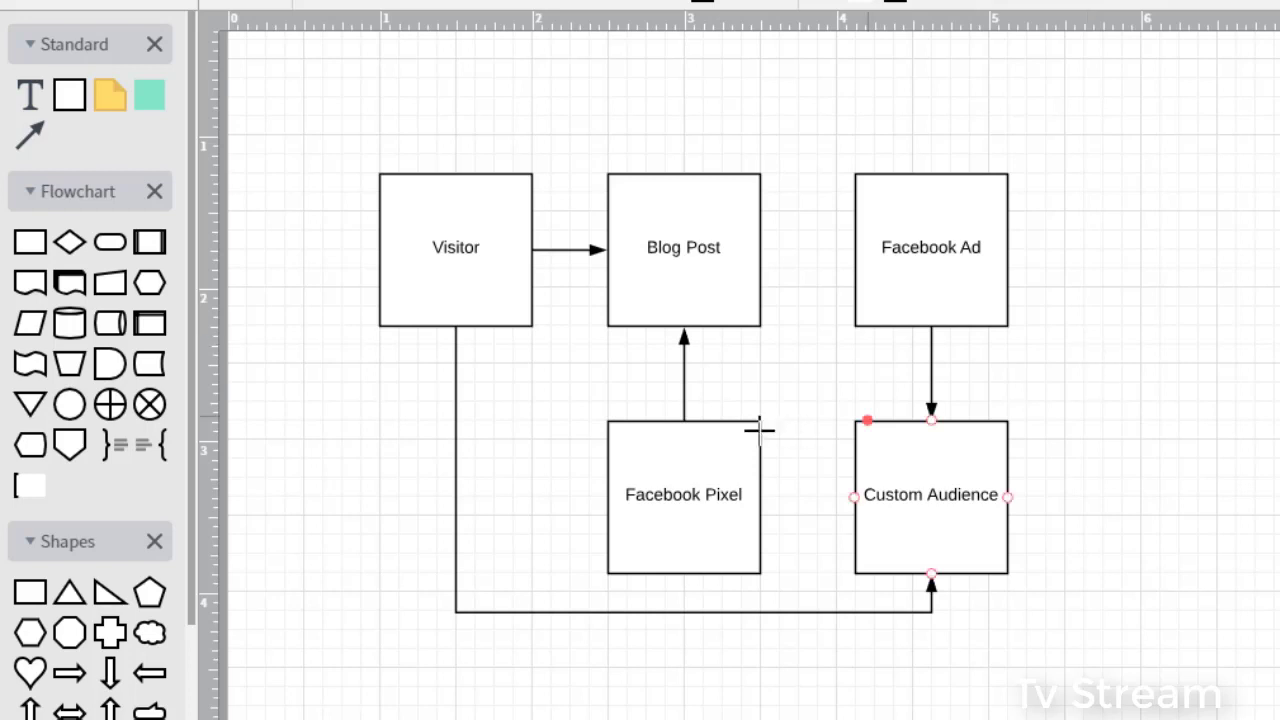
click(726, 471)
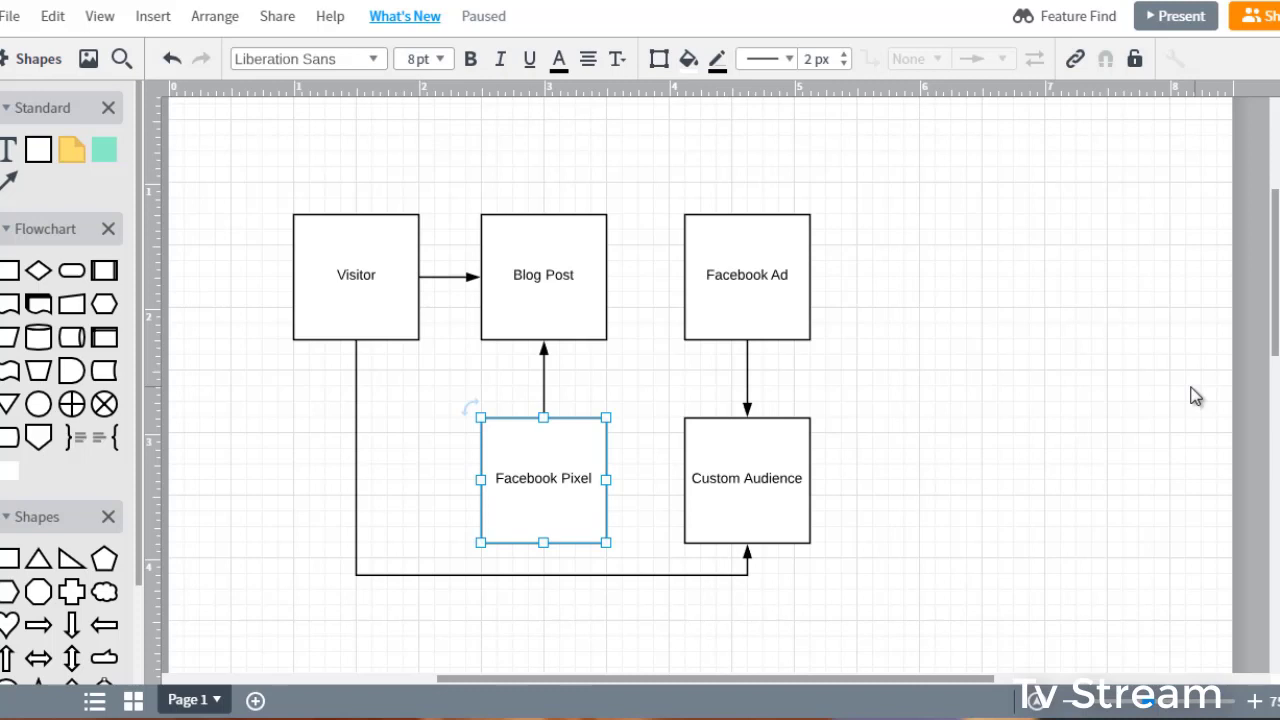
click(521, 309)
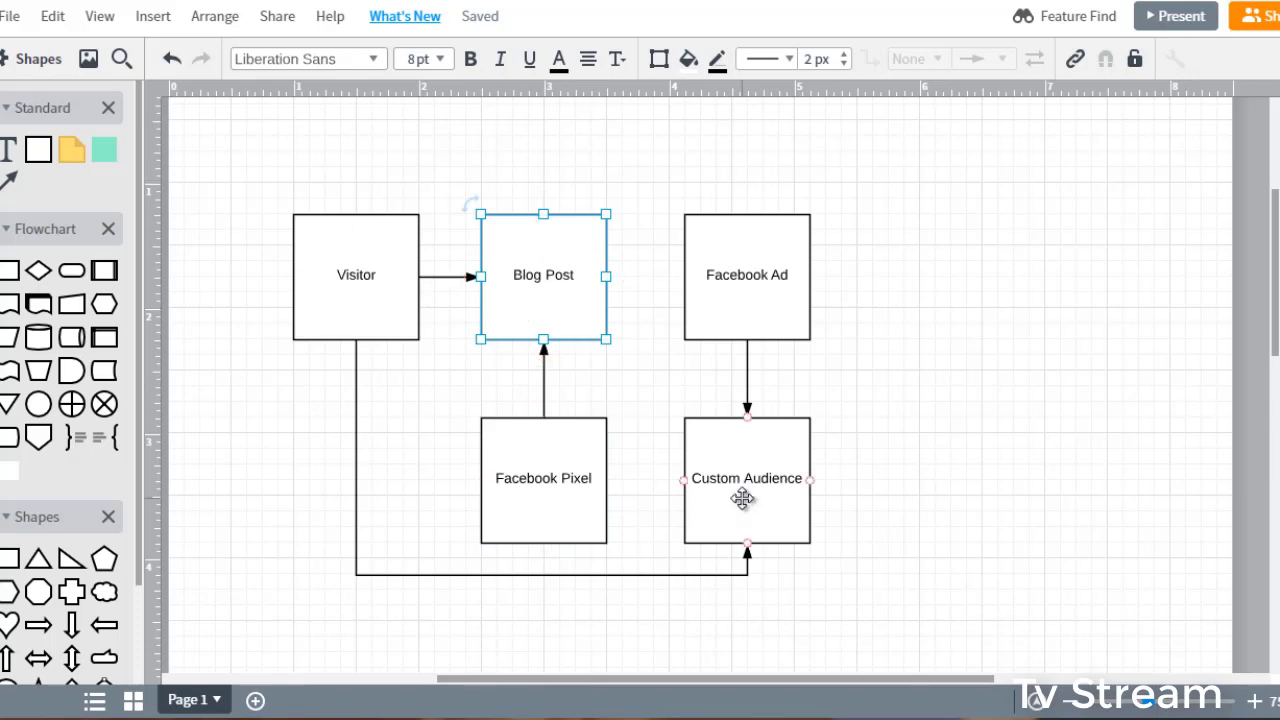
click(345, 261)
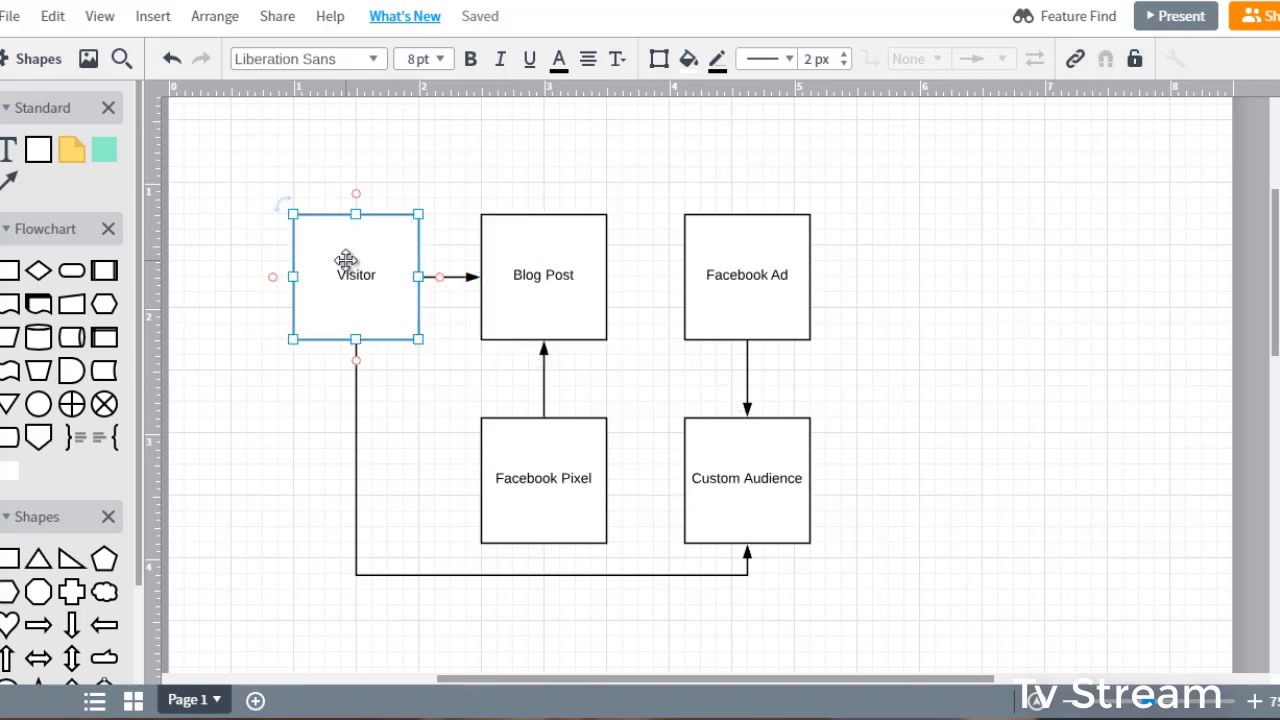
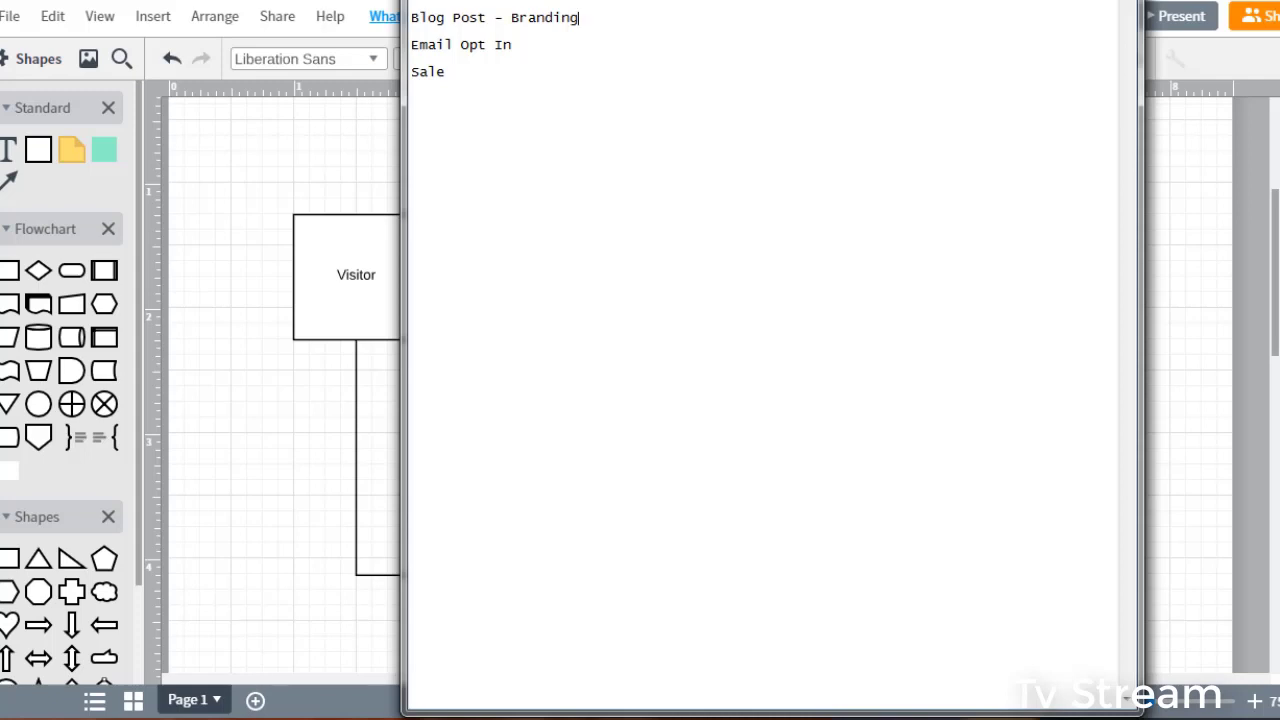
Step: In the text notes, add "Form" below the Sale line and append "(goal = get an email address)" to the Email Opt In line
click(412, 99)
text(Form)
key(Up)
key(Up)
key(Up)
key(Up)
key(Up)
key(Down)
key(Down)
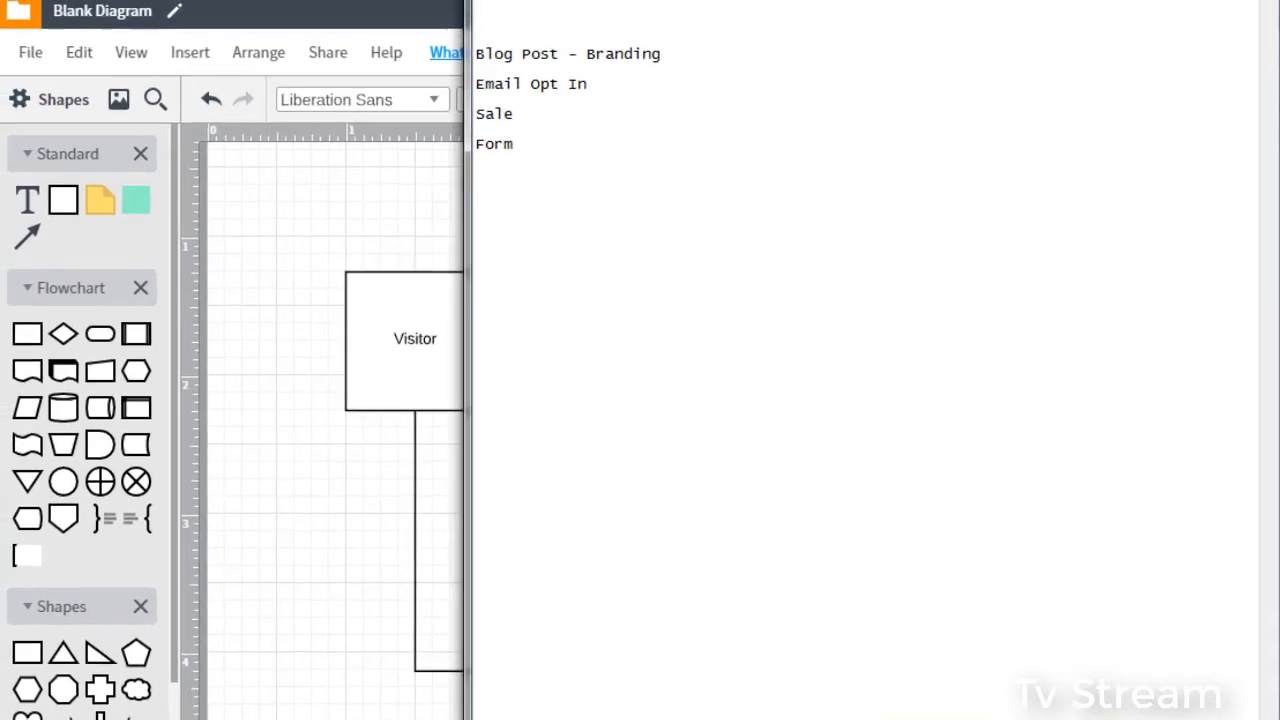
text((goal = get an)
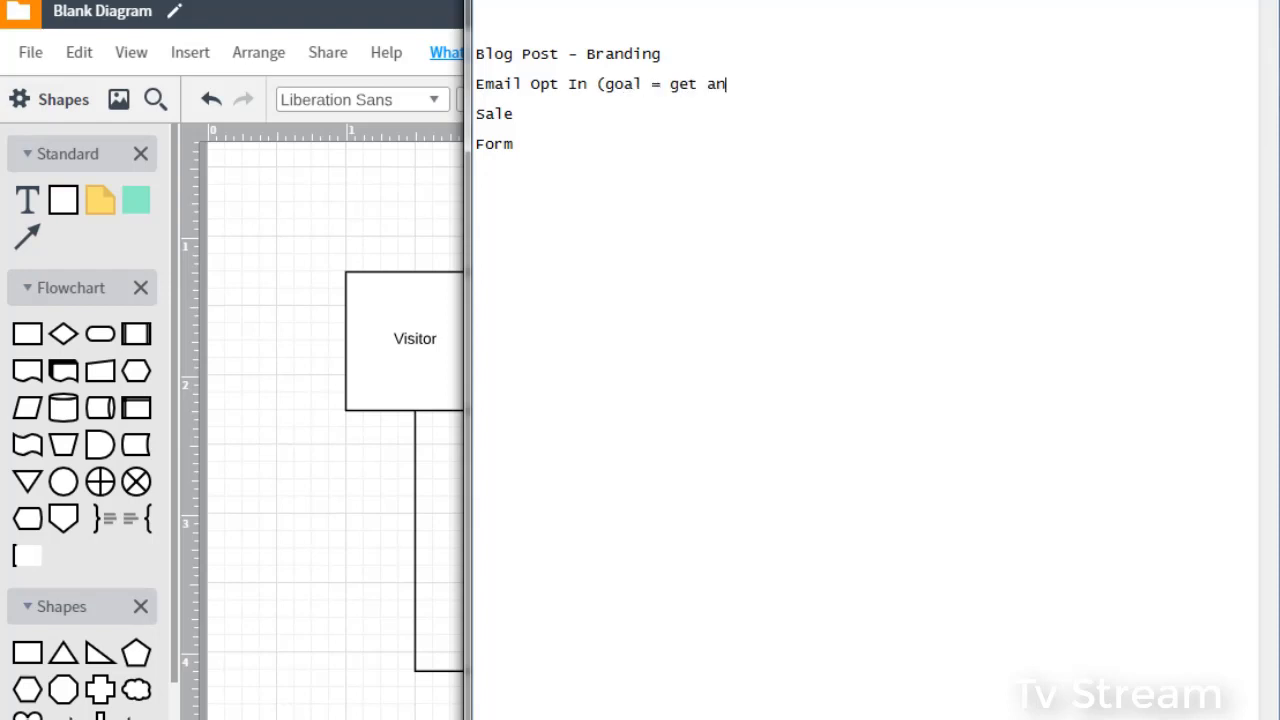
text( email address)
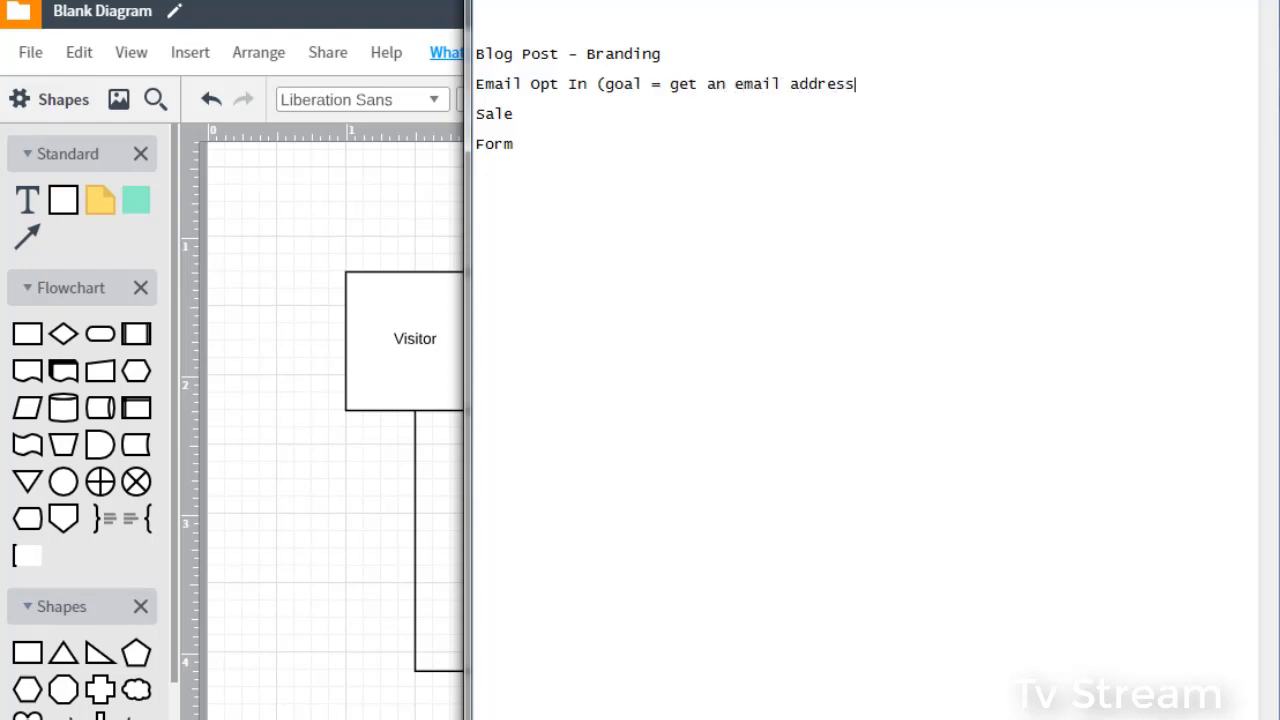
text())
Step: Append "(goal = get someone to buy)" to the Sale line of the notes
click(514, 114)
text((goal g)
key(BackSpace)
text(= get)
text(sm)
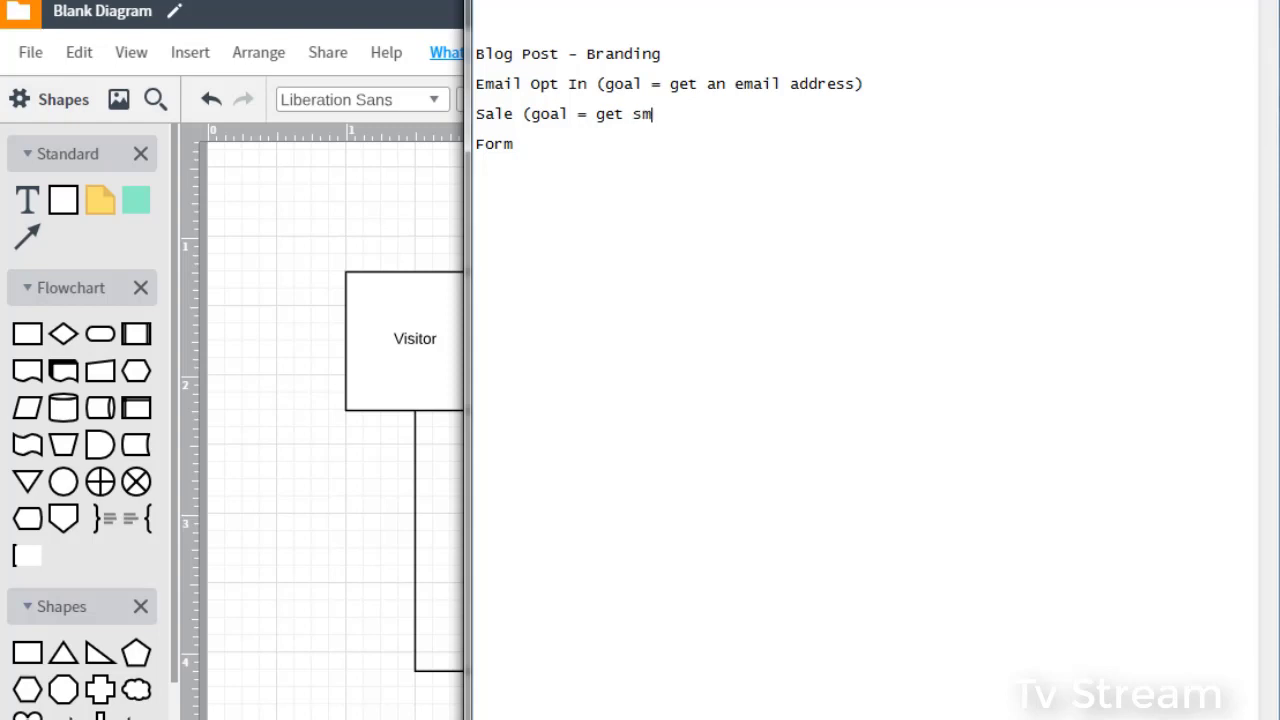
key(BackSpace)
text(omeone to buy))
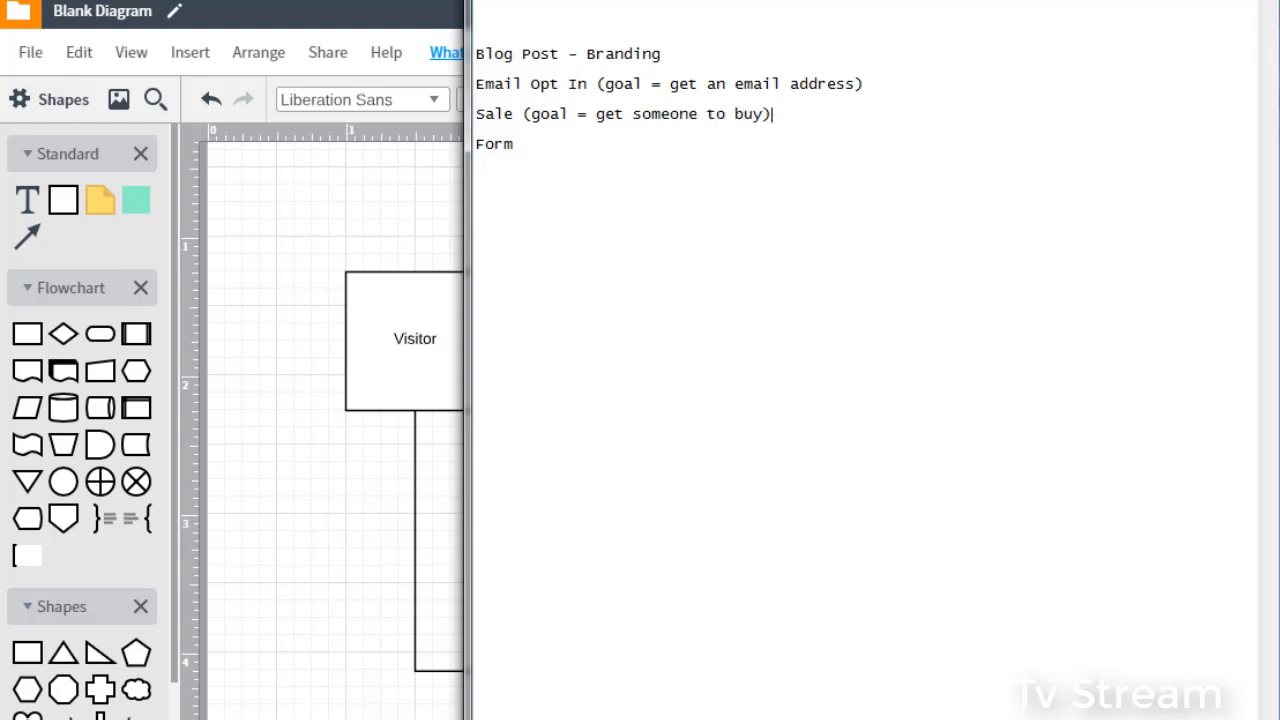
Step: Append "(goal = fill out the form)" to the Form line of the notes
key(Down)
text((goal = fill out )
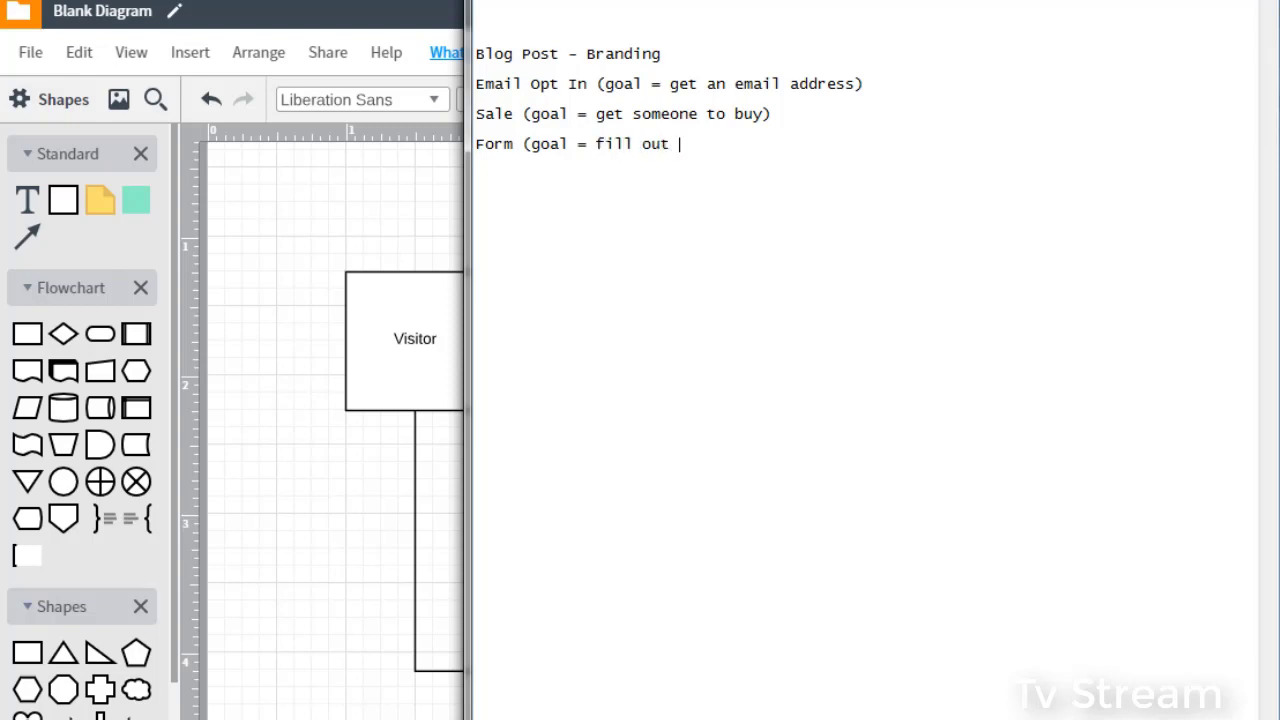
text(the form))
key(Up)
key(Up)
key(Up)
key(Up)
Step: Switch back to the Lucidchart diagram and relabel the Blog Post box as "Email Capture Page"
click(366, 206)
click(400, 334)
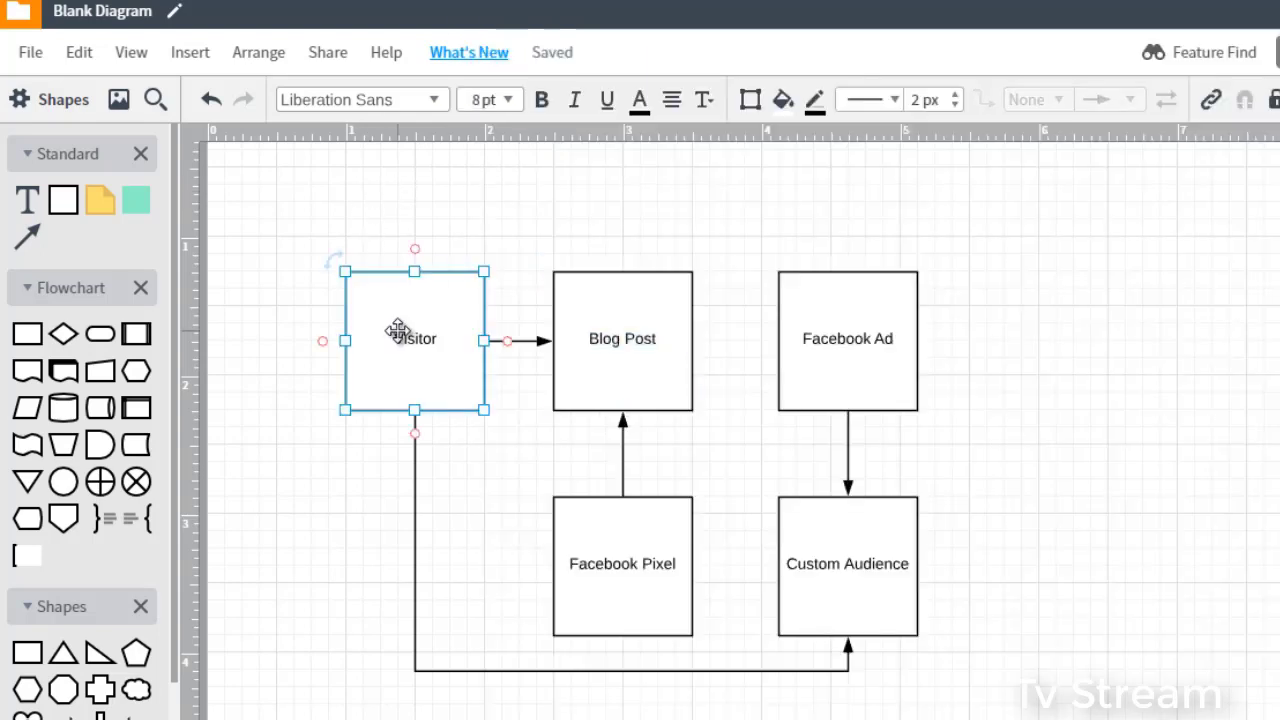
double_click(609, 344)
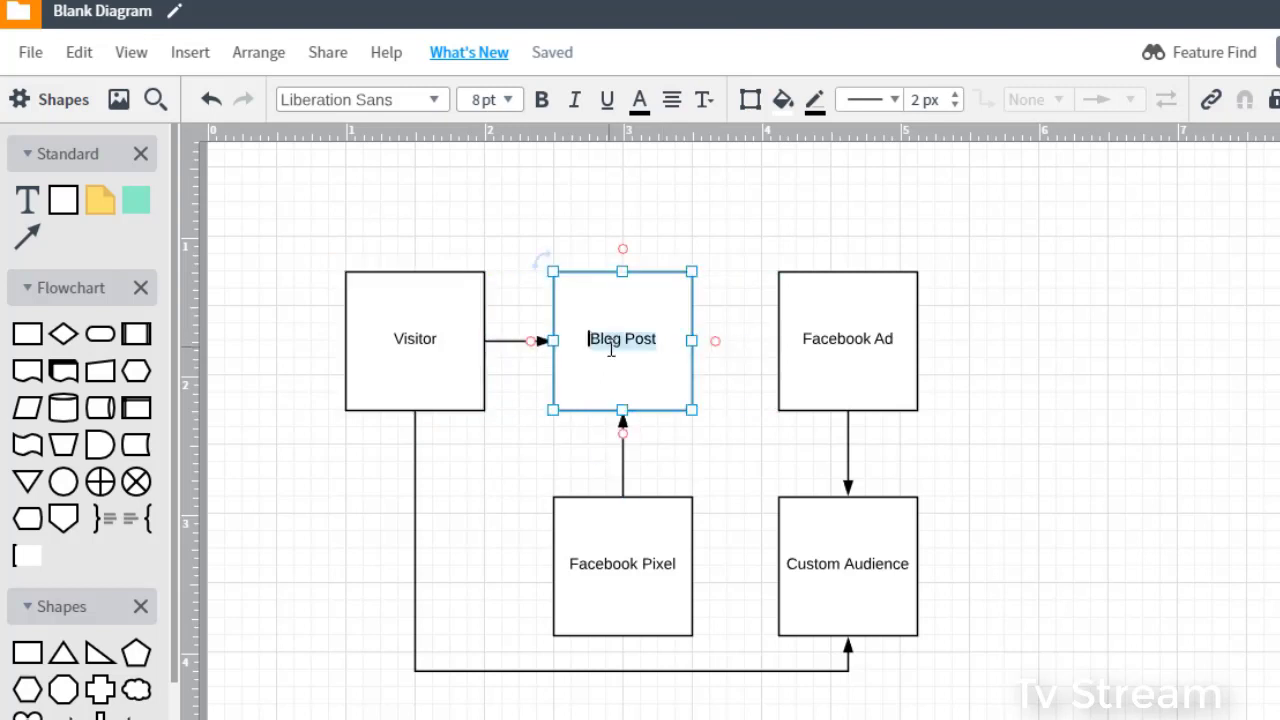
text(Email)
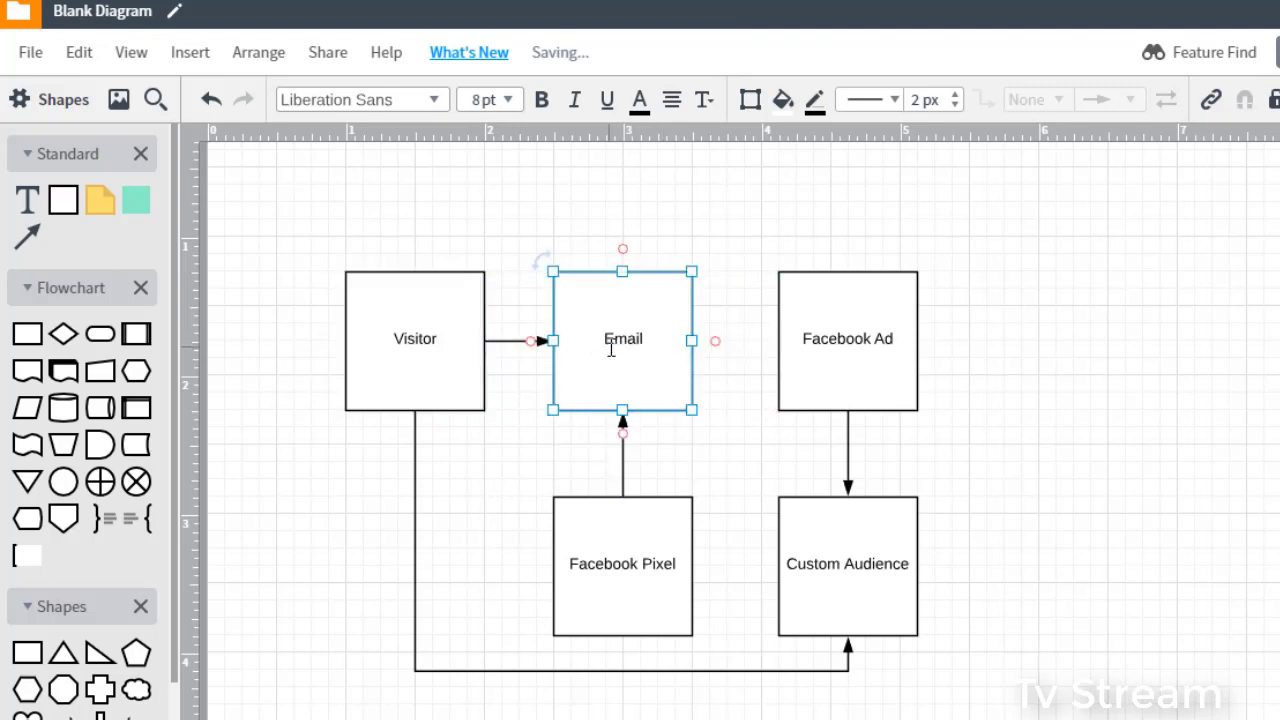
text( Capture Page)
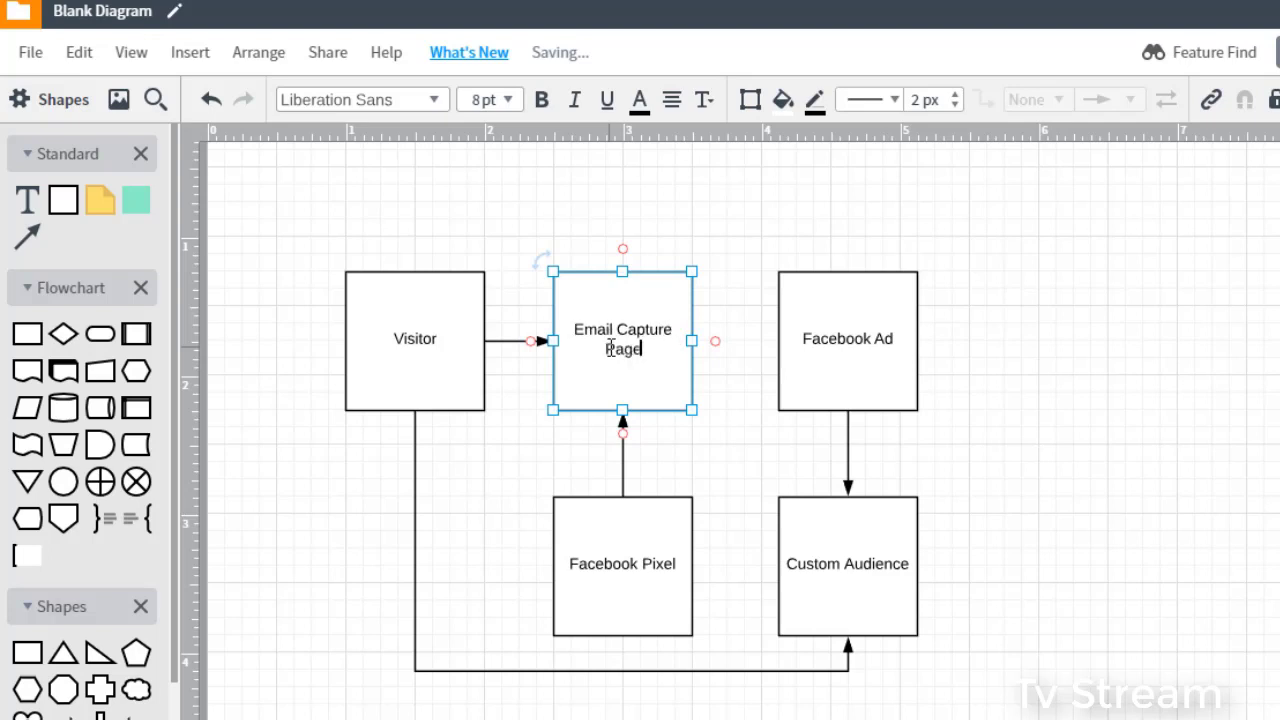
click(610, 265)
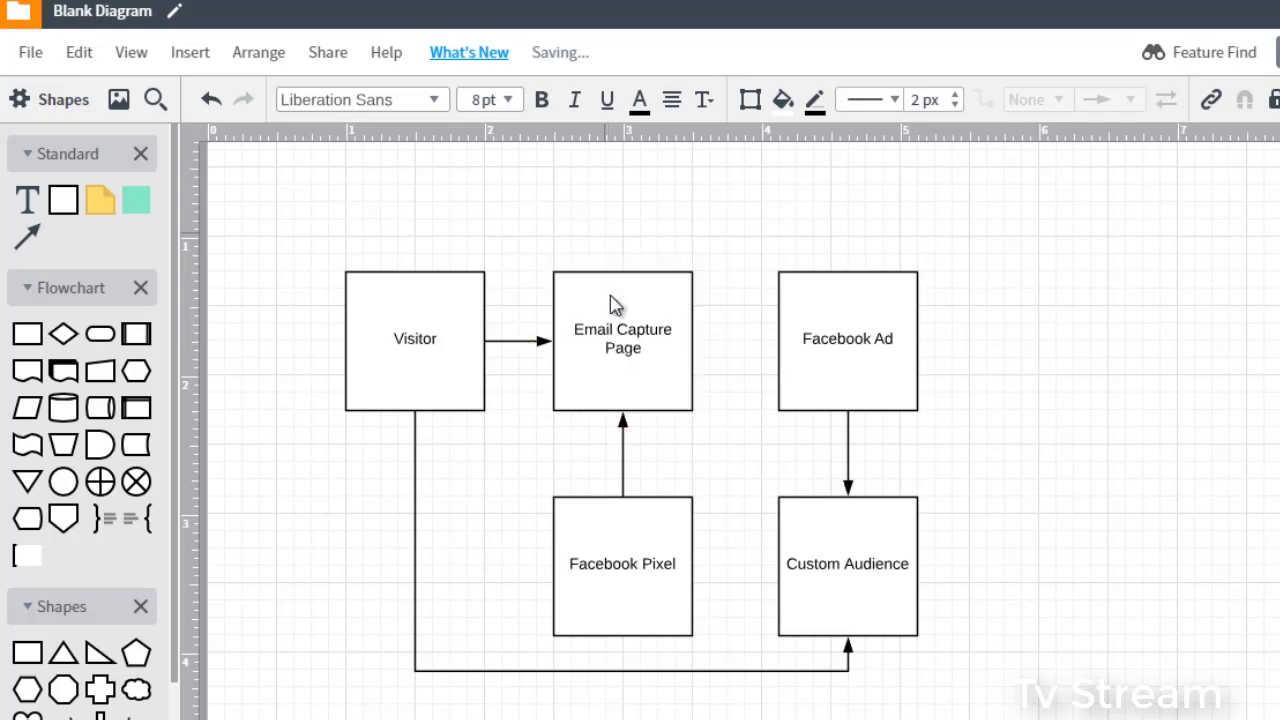
click(669, 577)
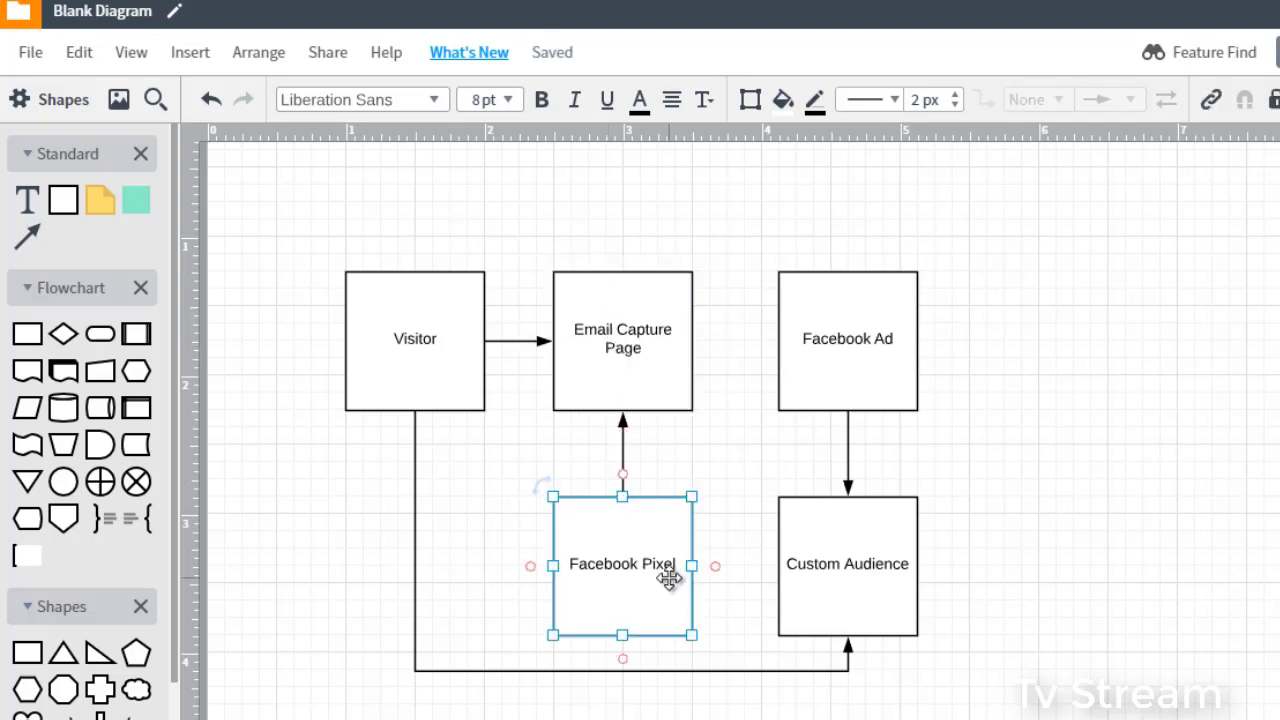
click(645, 352)
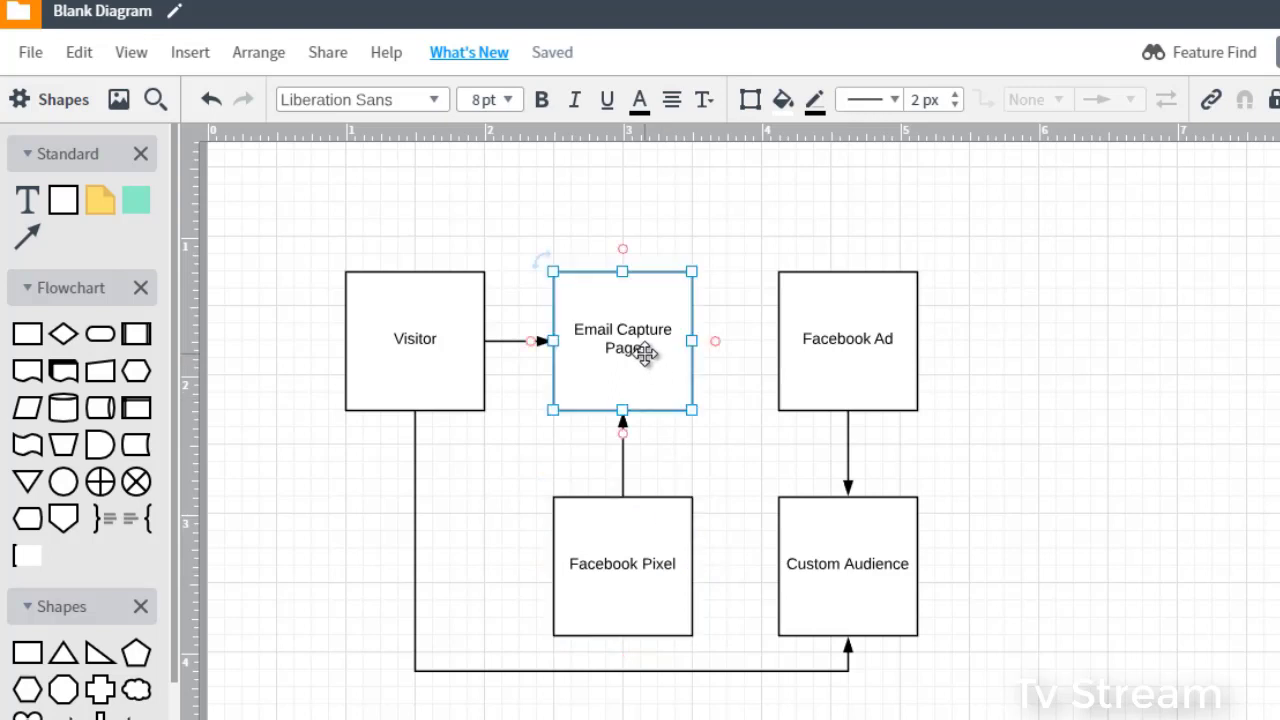
Step: Cut the Facebook Ad and Custom Audience boxes with their connecting arrow, and delete the leftover arrow from the bottom of the Visitor box
drag(974, 288, 820, 612)
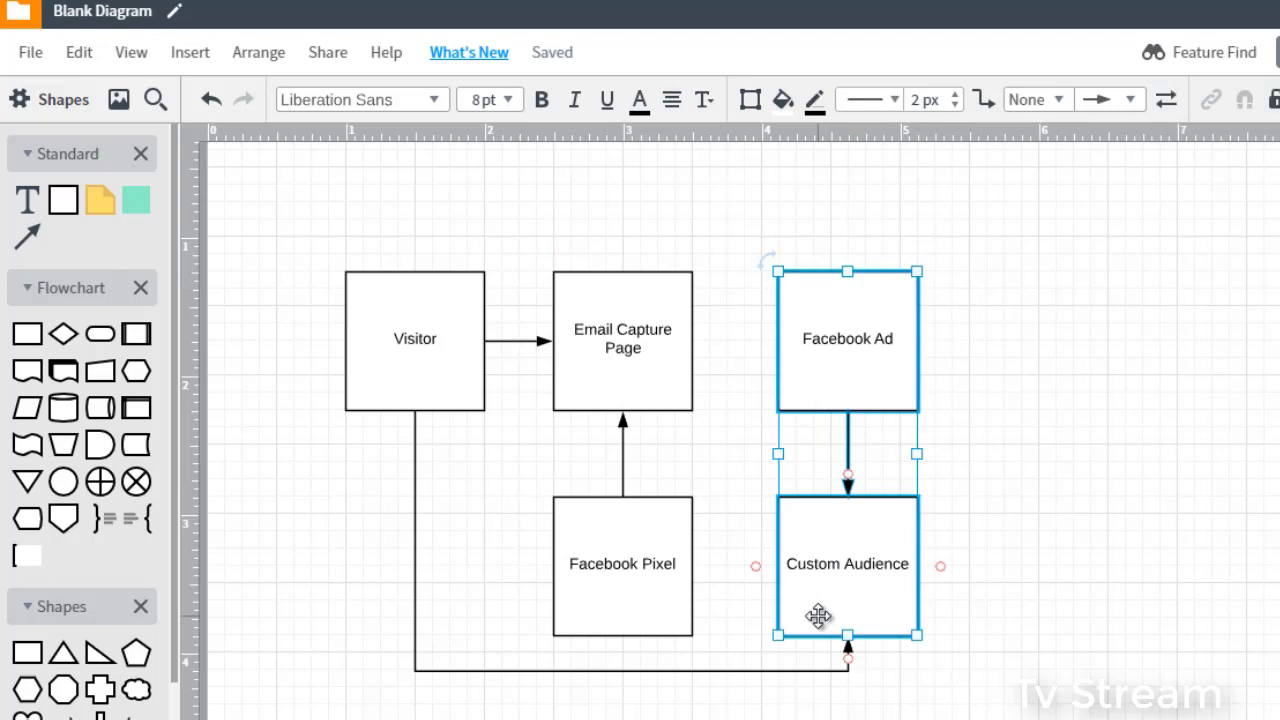
key(Delete)
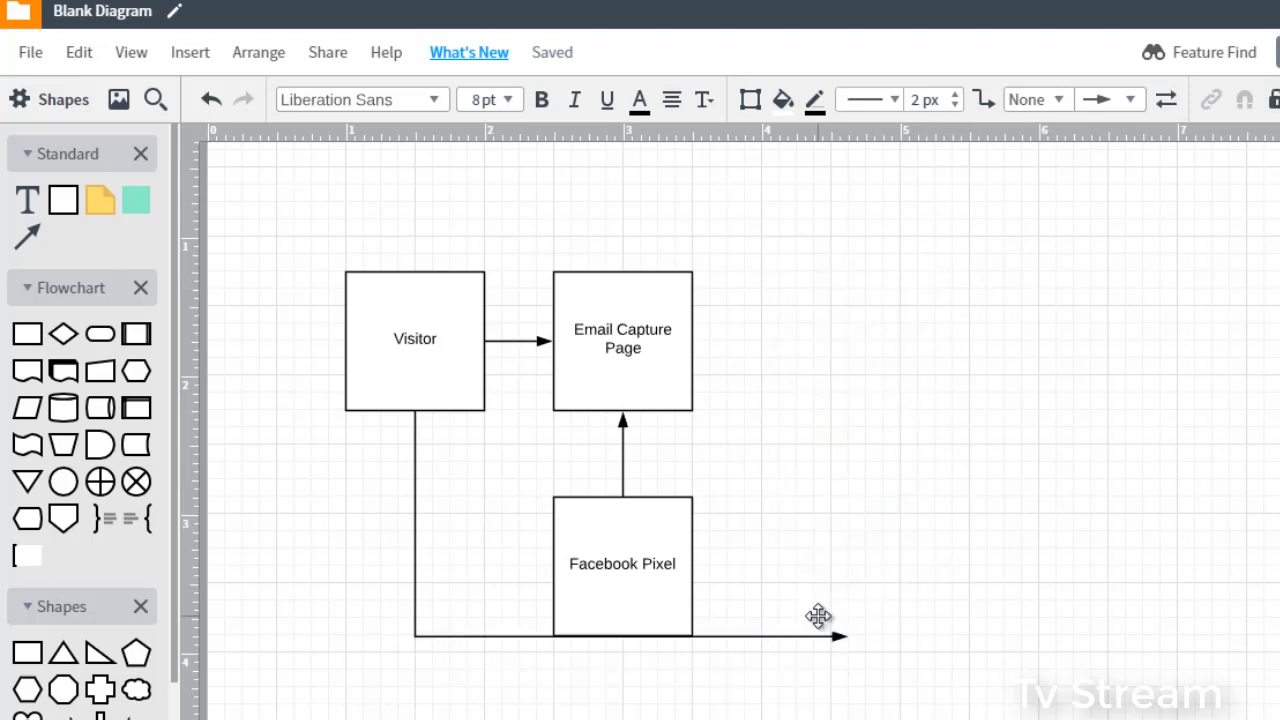
click(787, 637)
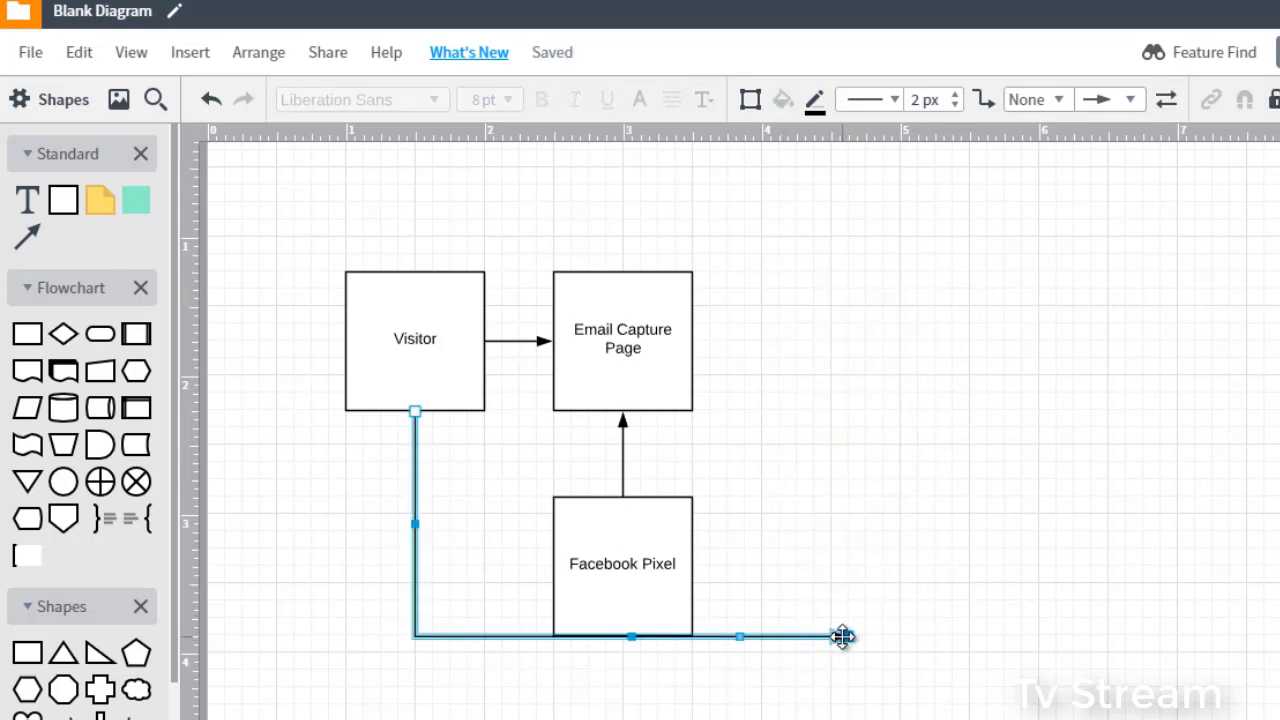
key(Delete)
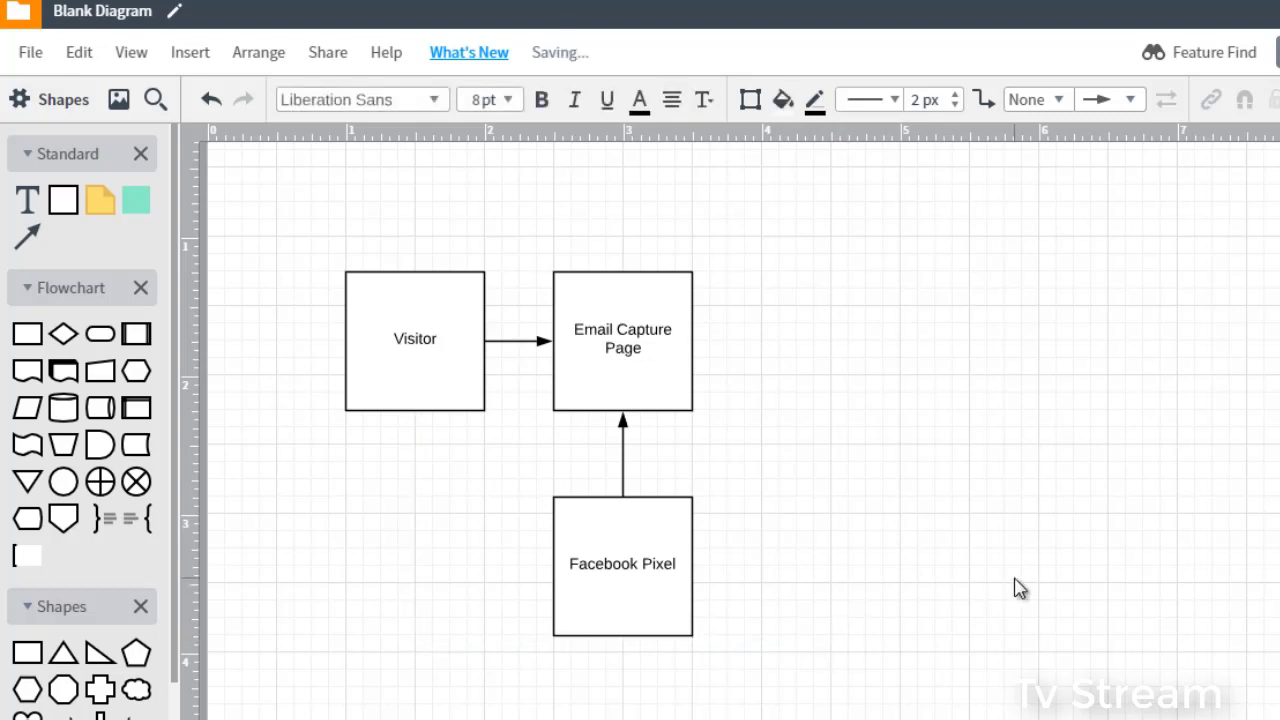
Step: Paste the Facebook Ad and Custom Audience pair back and place it far to the right of the remaining boxes
key(ctrl+v)
drag(863, 340, 1279, 317)
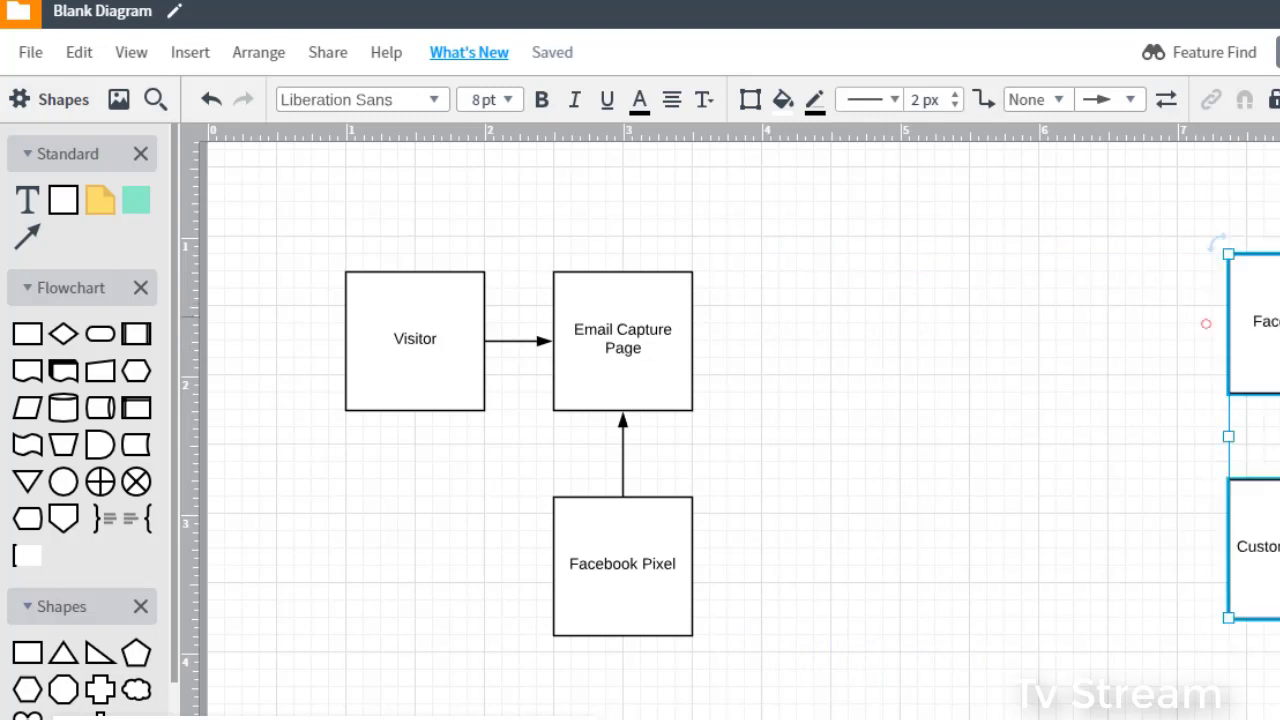
click(814, 416)
Step: Duplicate the Email Capture Page box and place the copy to its right at the same height
click(664, 361)
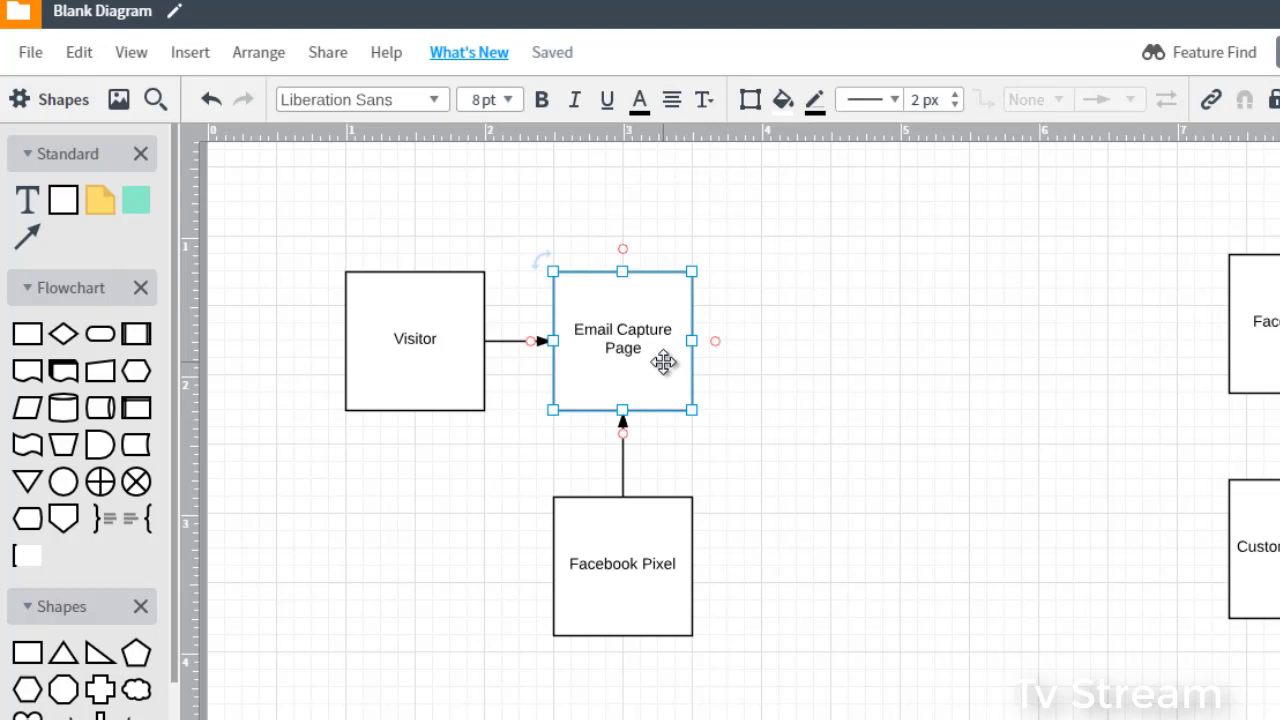
key(ctrl+d)
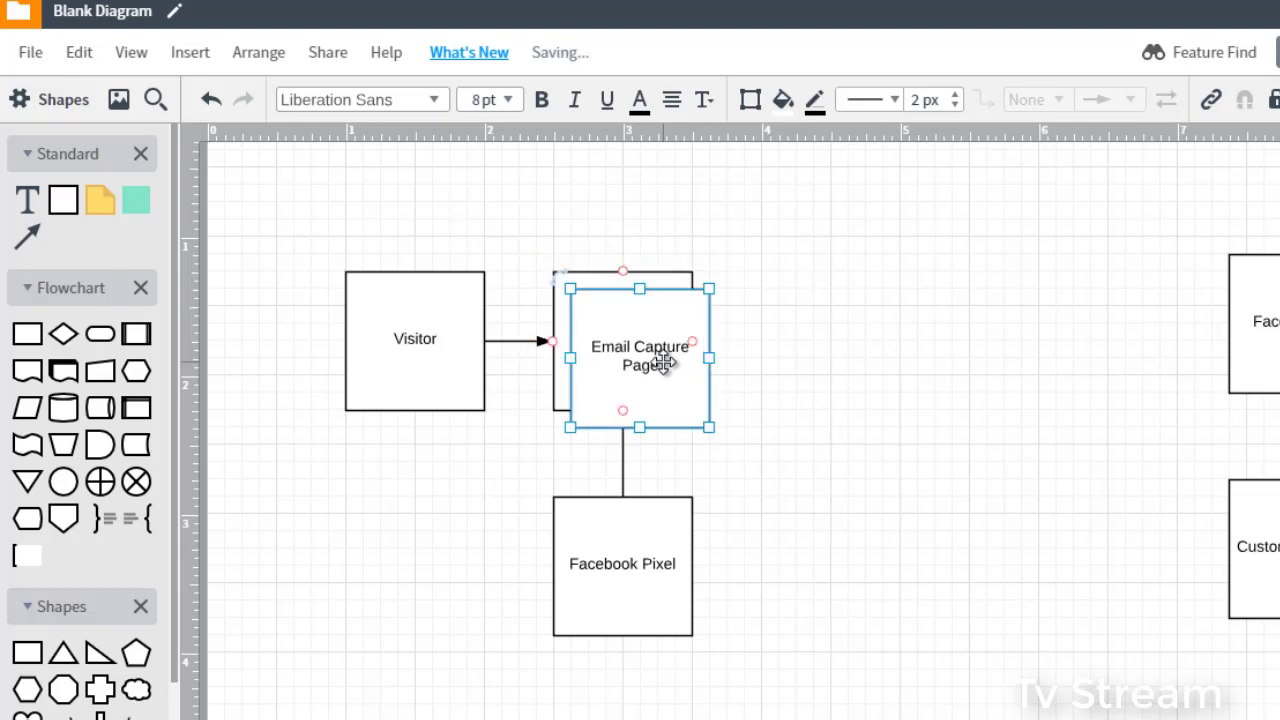
drag(657, 357, 866, 341)
Step: Change the label of the Email Capture Page copy to "Page 2 (Freebie)"
double_click(862, 338)
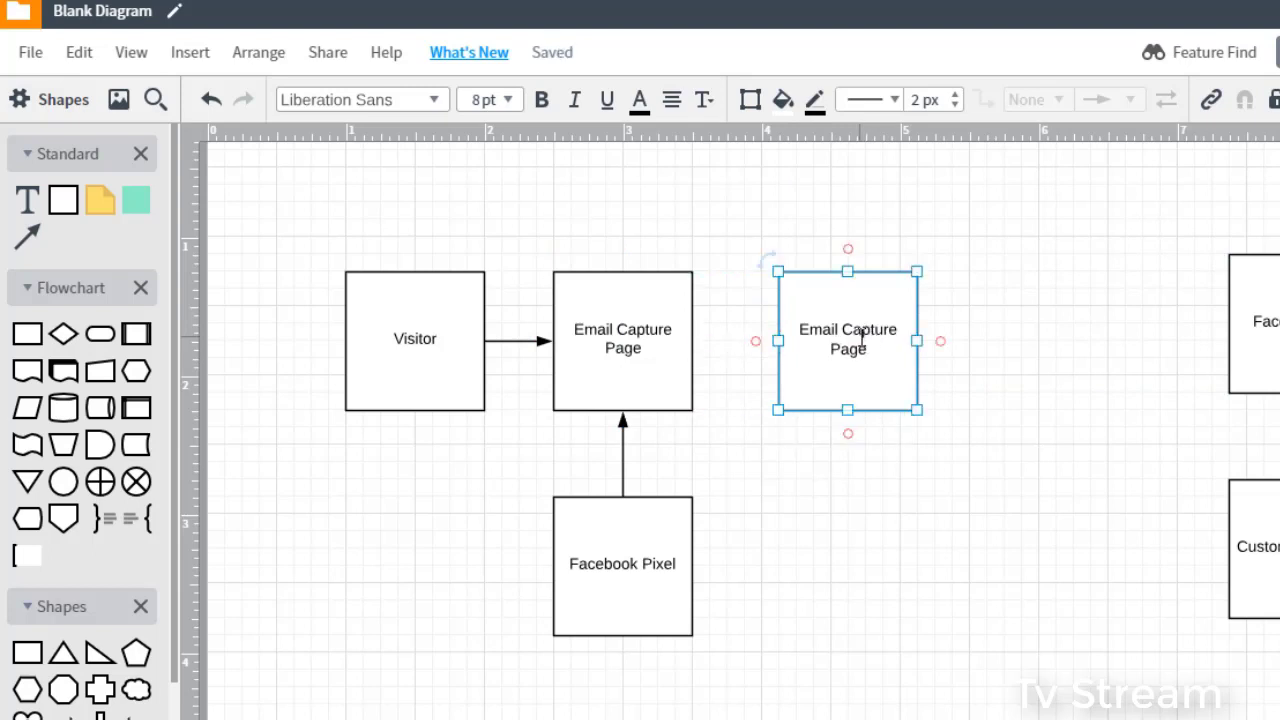
double_click(862, 338)
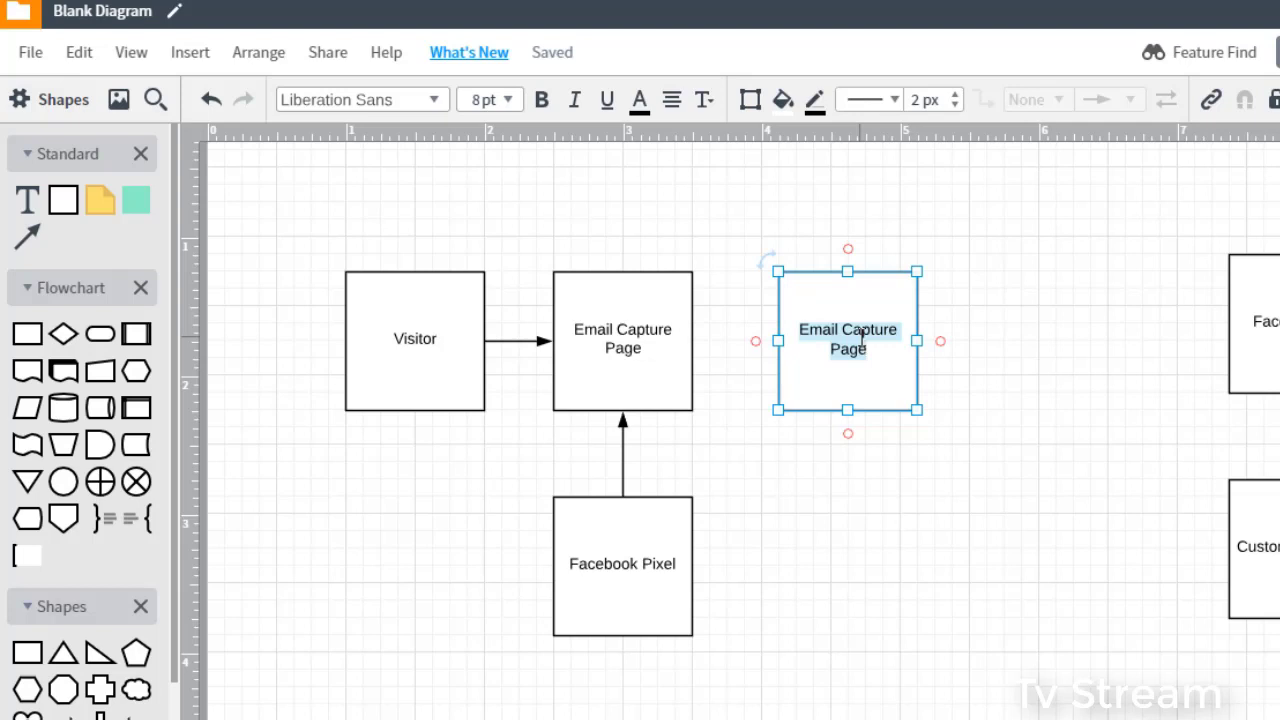
key(BackSpace)
text(P)
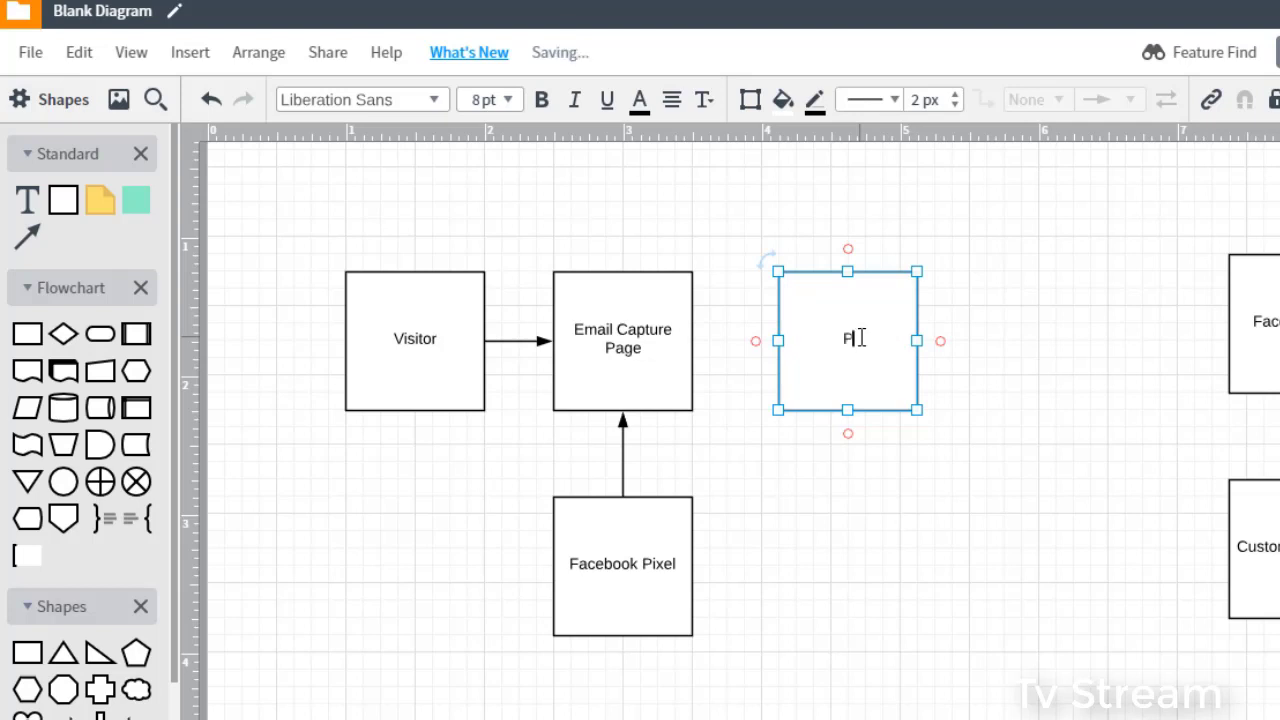
text(age 2 - Freebi)
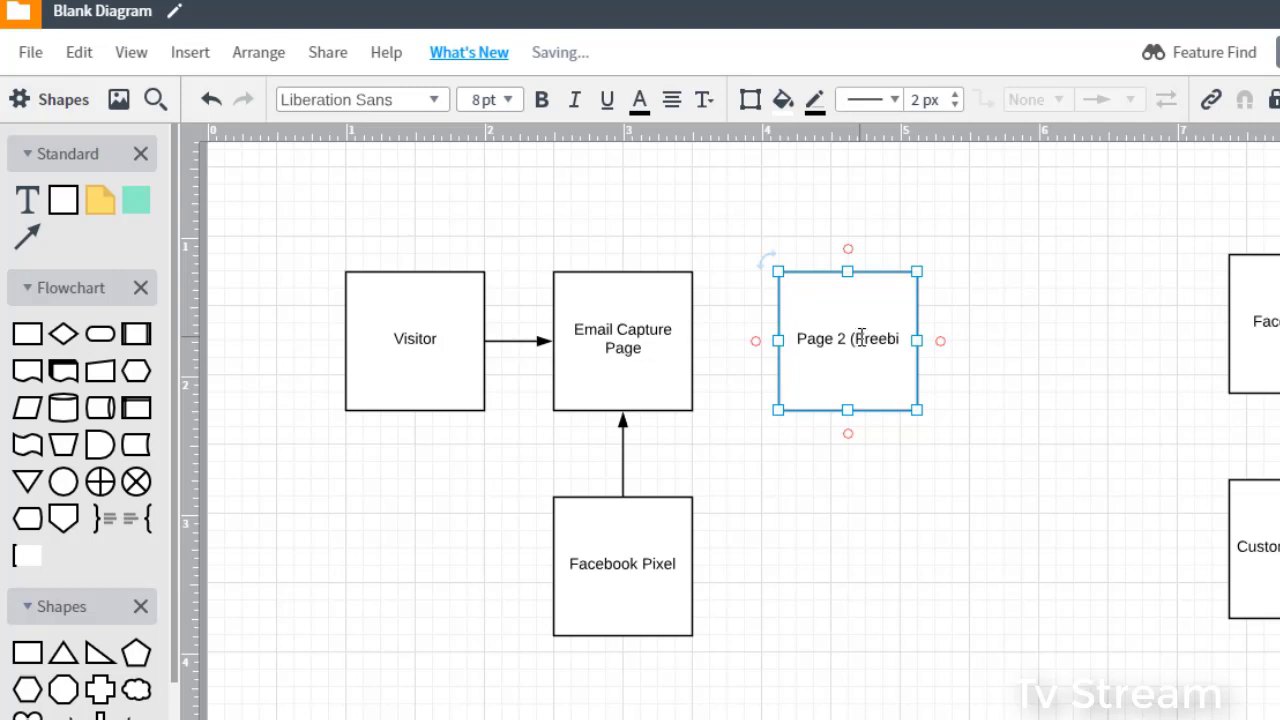
text(e))
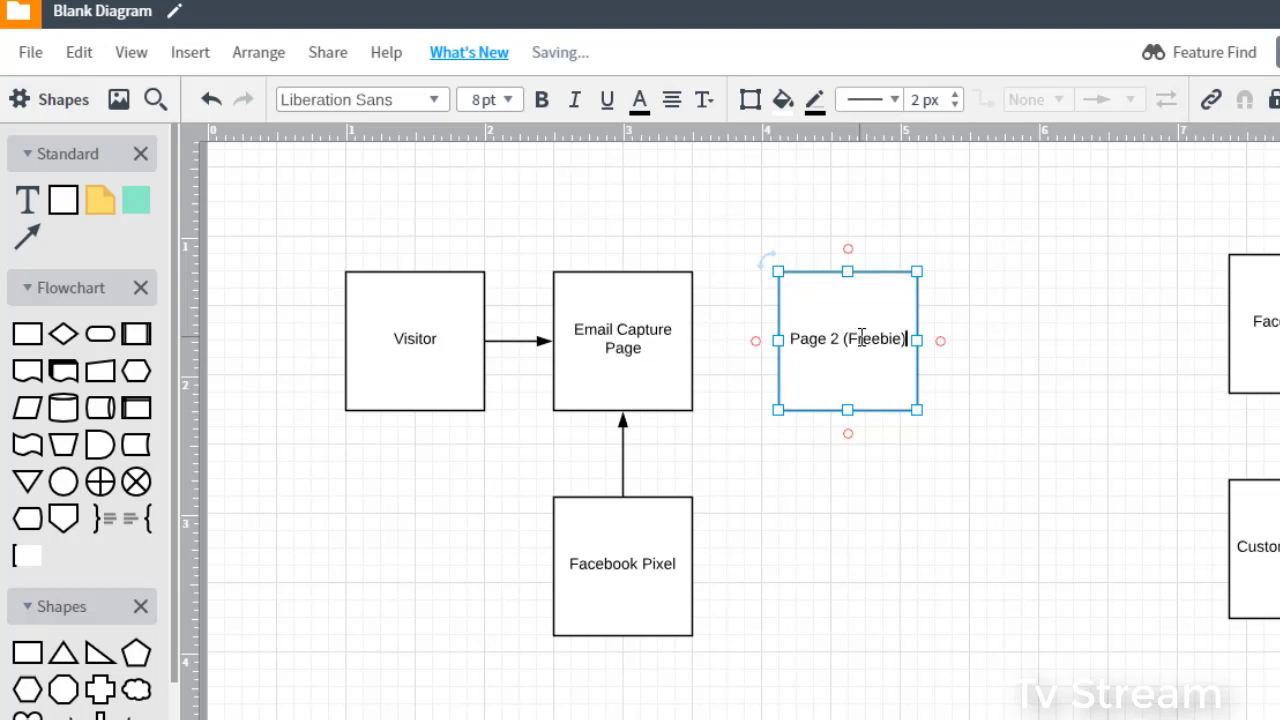
click(717, 522)
Step: Duplicate the Facebook Pixel box beneath the Page 2 (Freebie) box and draw an arrow from the copy's top up to that box
click(650, 533)
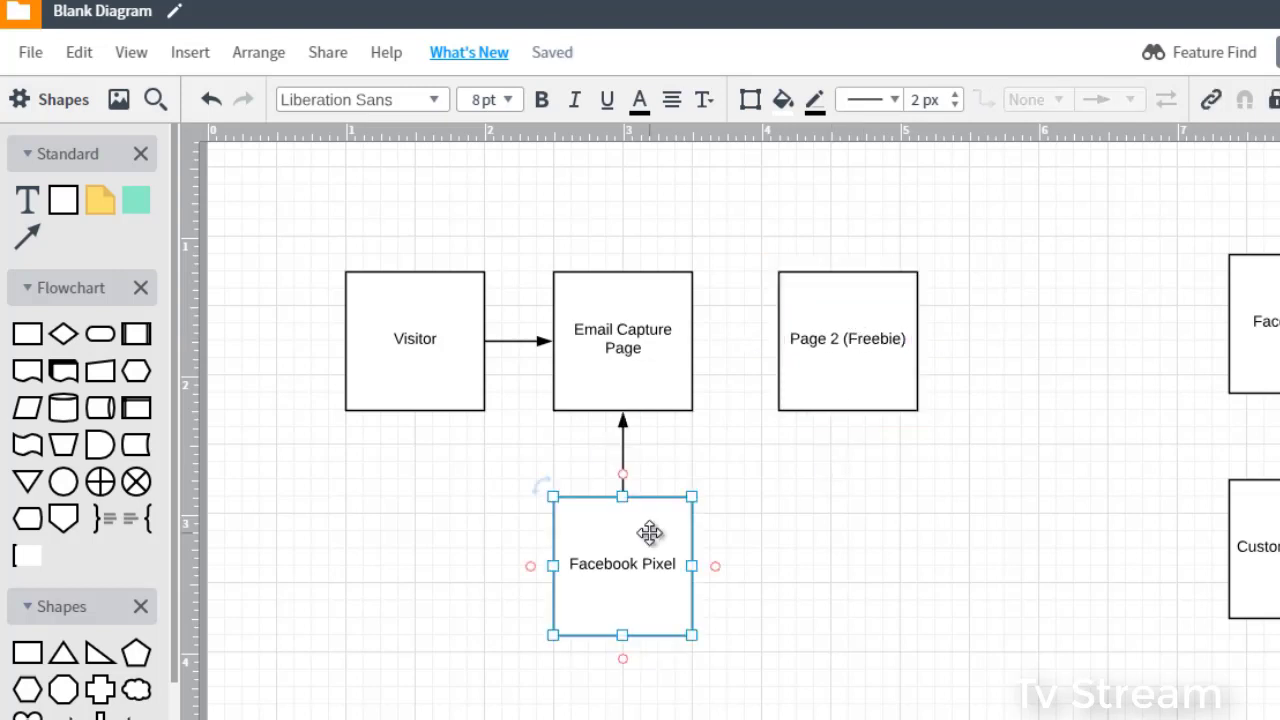
key(ctrl+d)
drag(649, 557, 855, 545)
drag(847, 496, 848, 411)
click(1036, 372)
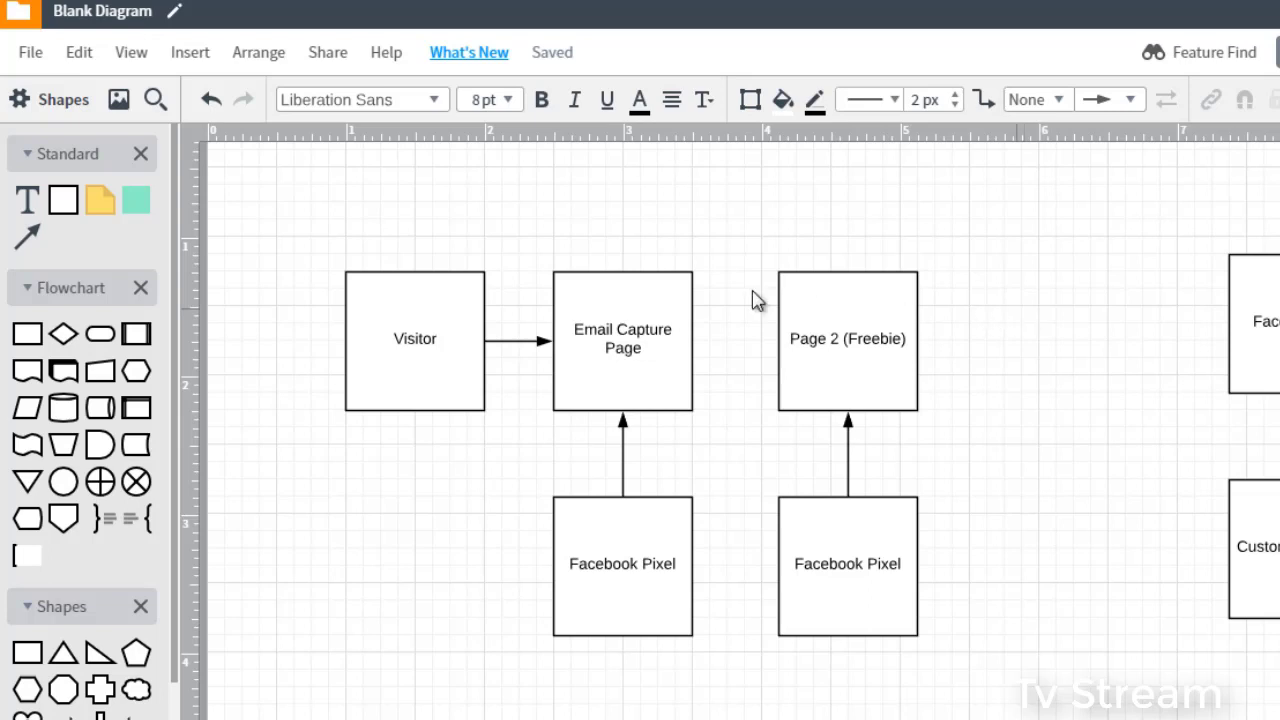
Step: Draw an arrow from the right side of the Email Capture Page box to the left side of the Page 2 (Freebie) box
mouse_move(694, 342)
drag(694, 342, 781, 341)
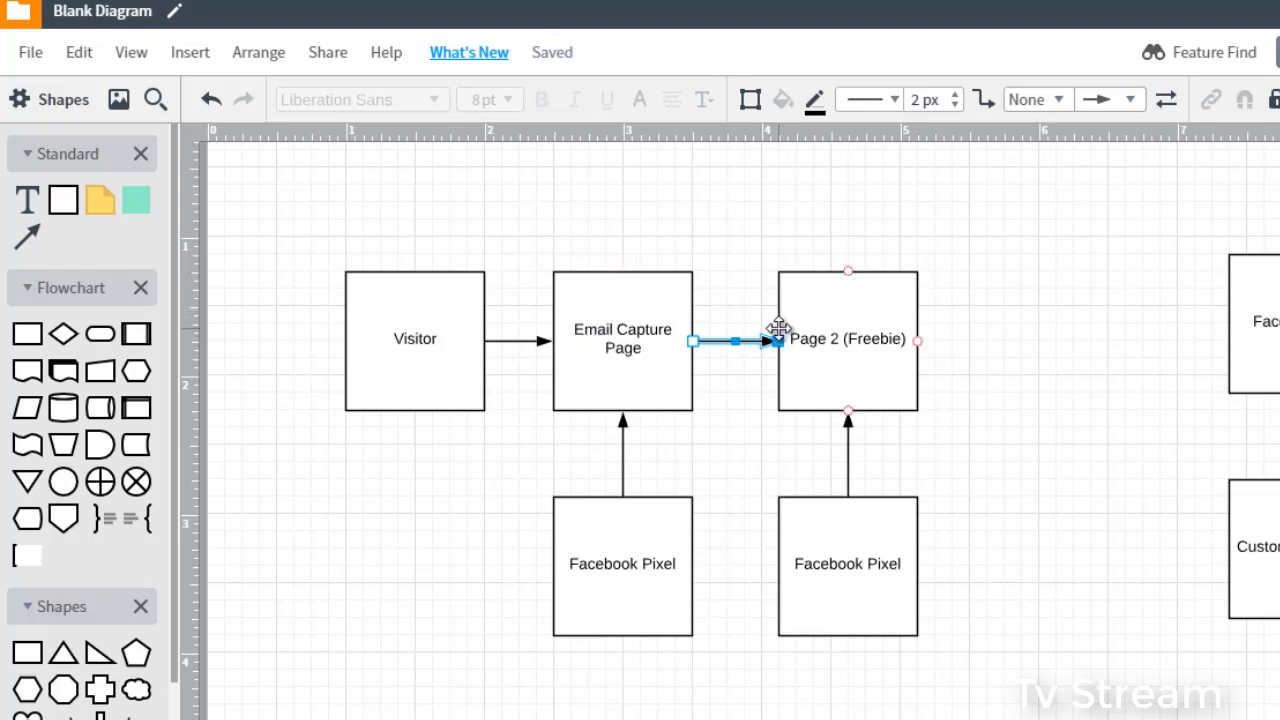
click(832, 323)
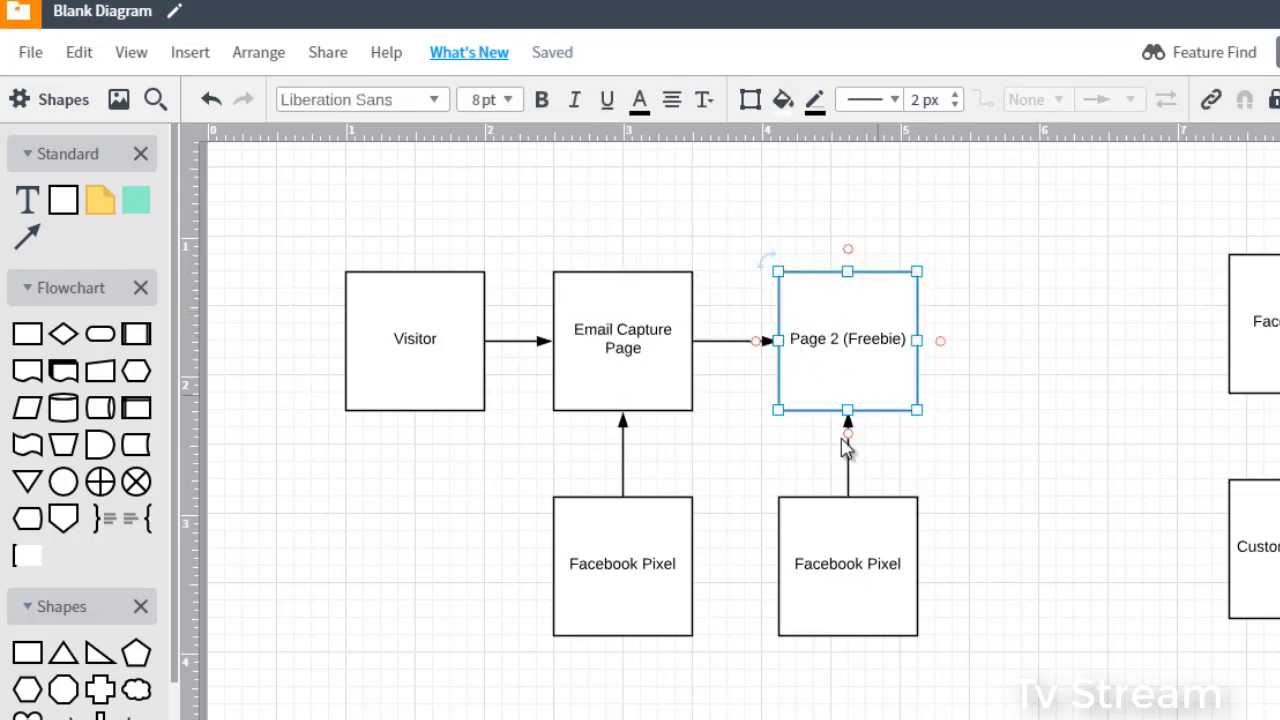
Step: Add "(Conversion)" to the label of the Facebook Pixel box beneath the Page 2 (Freebie) box
click(863, 557)
click(866, 565)
key(End)
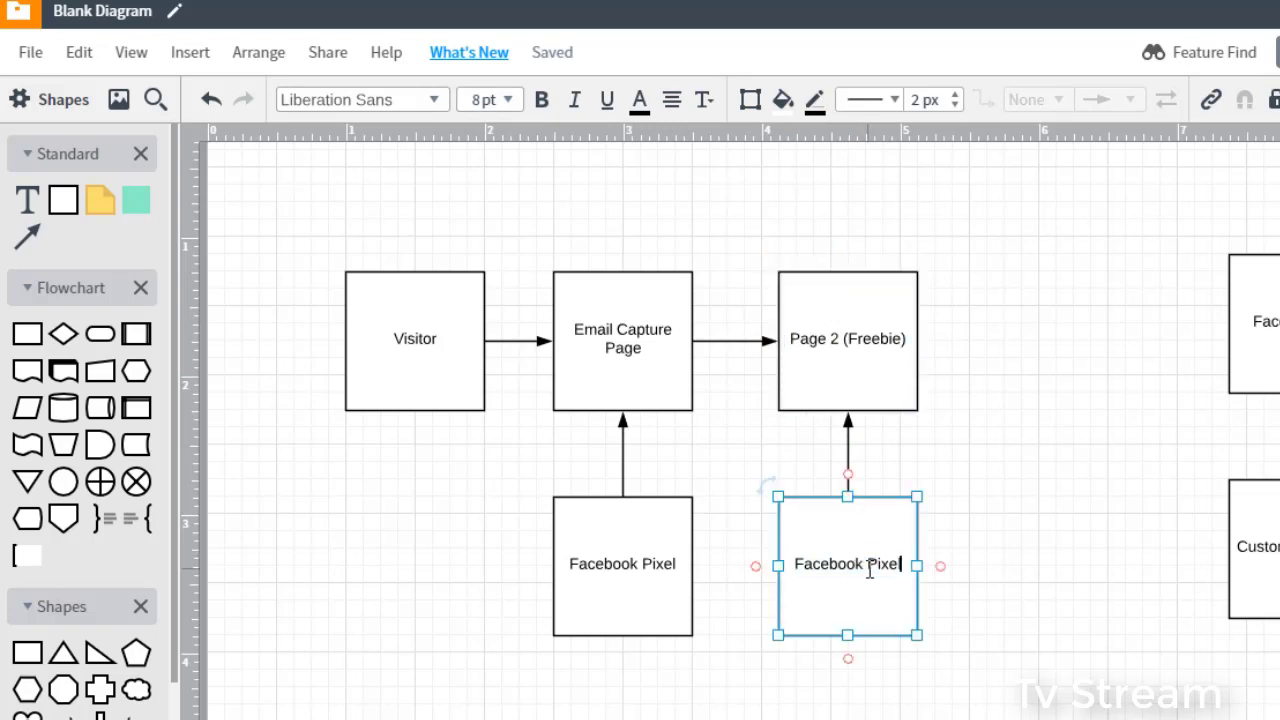
text((Conversions)
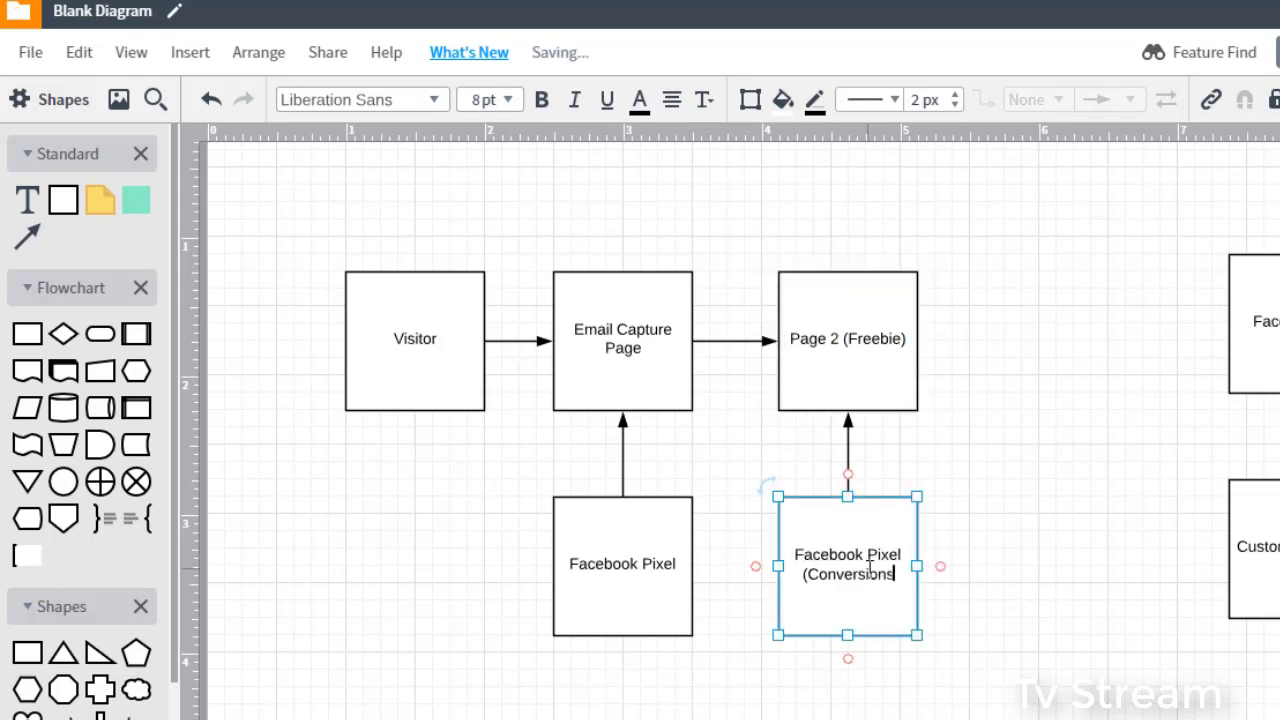
key(BackSpace)
text())
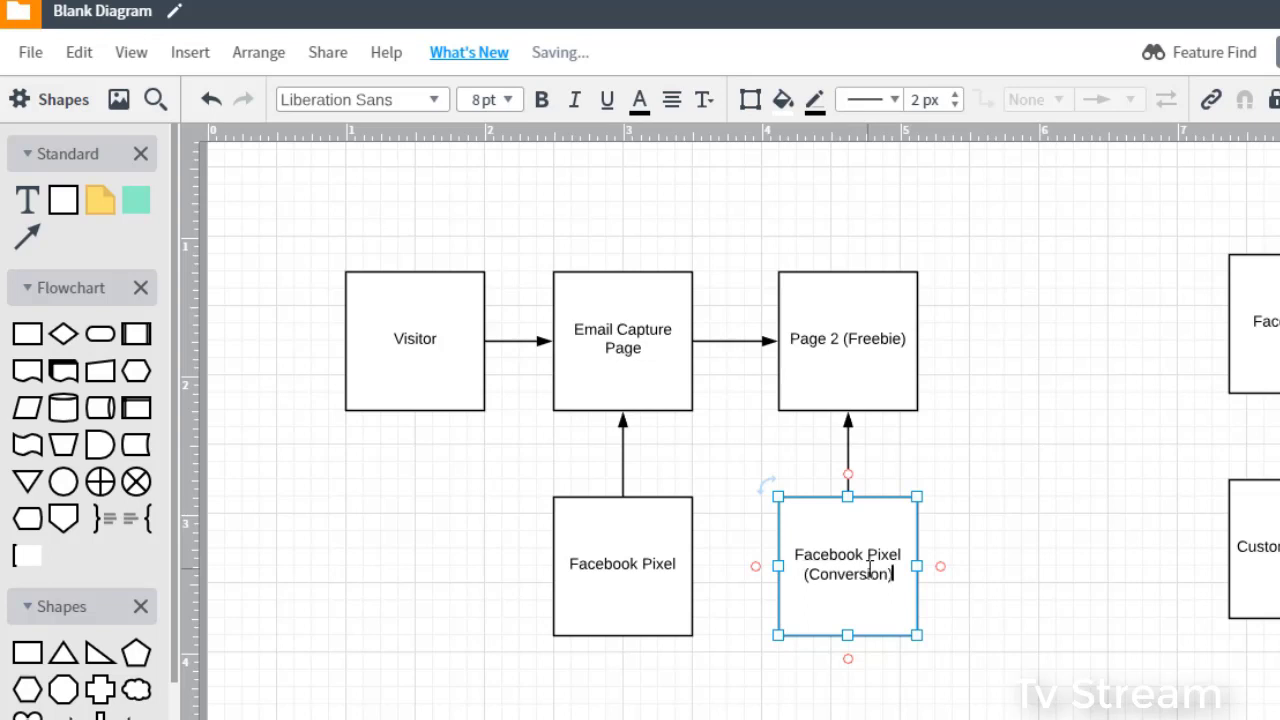
click(975, 527)
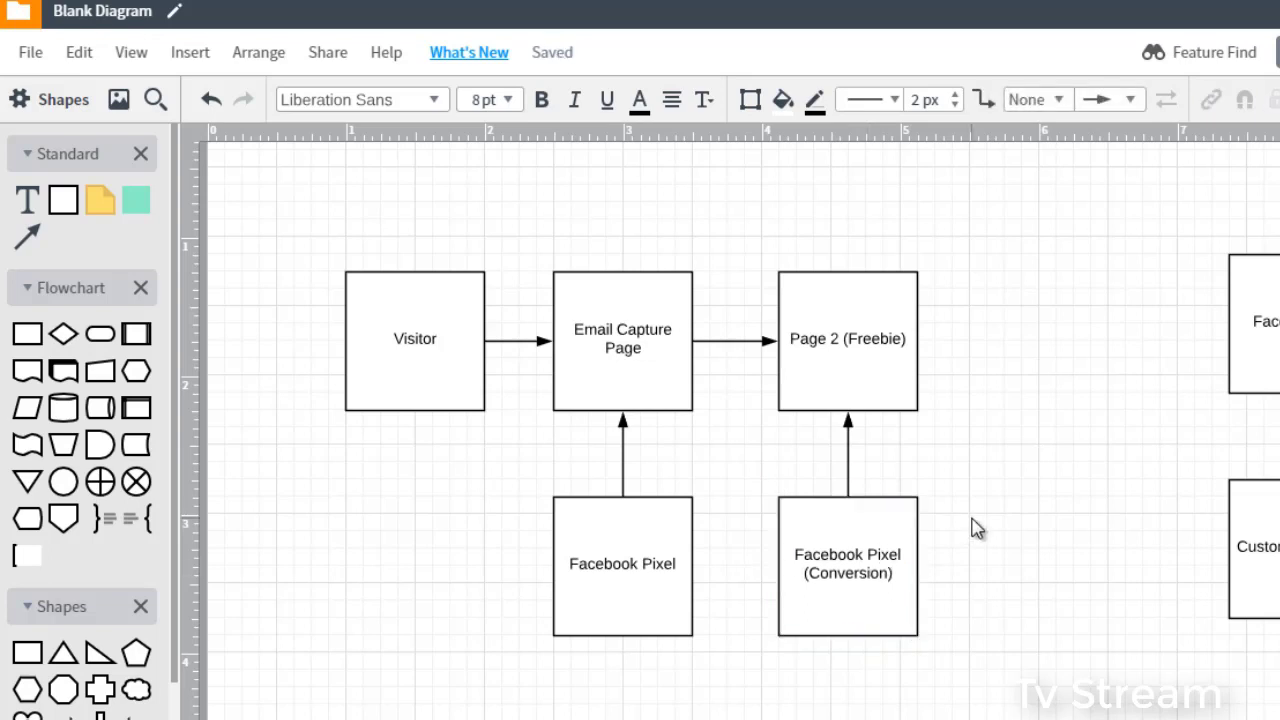
Step: Duplicate the Page 2 (Freebie) box to its right at the same height and label the copy "DID NOT GIVE EMAIL"
click(896, 382)
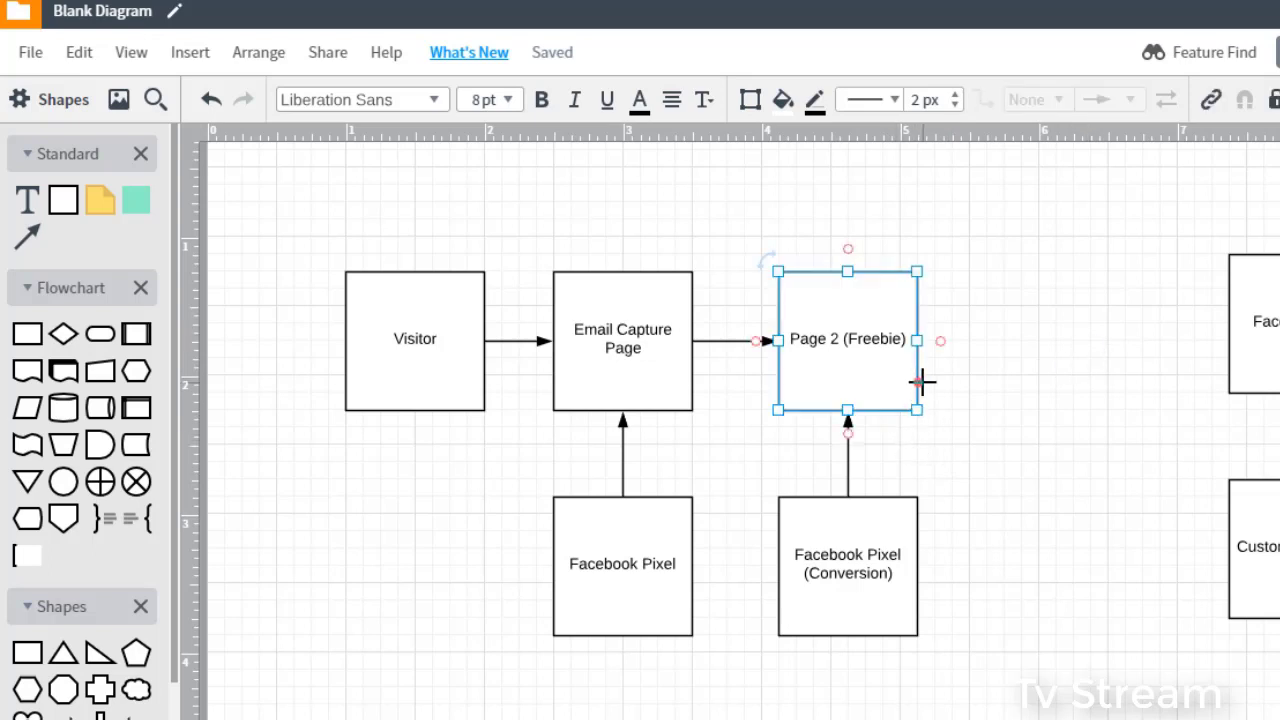
key(ctrl+d)
drag(886, 360, 1053, 336)
double_click(1053, 336)
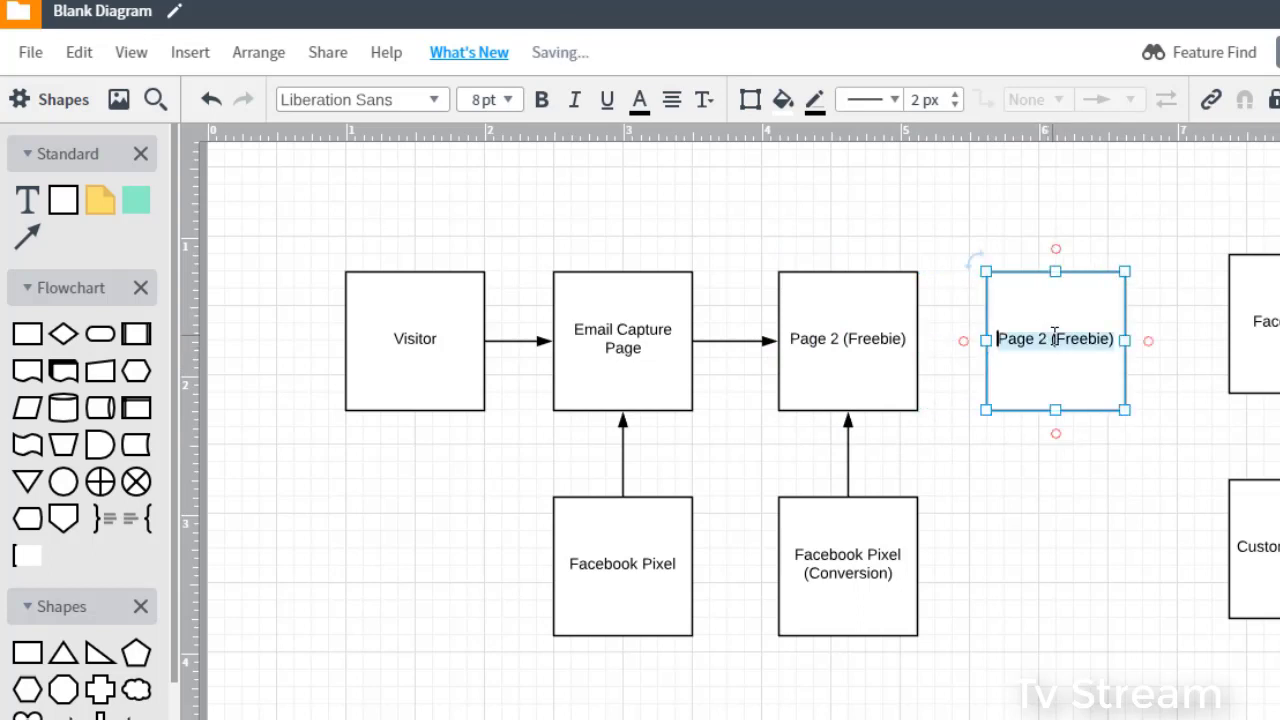
text(DID NO)
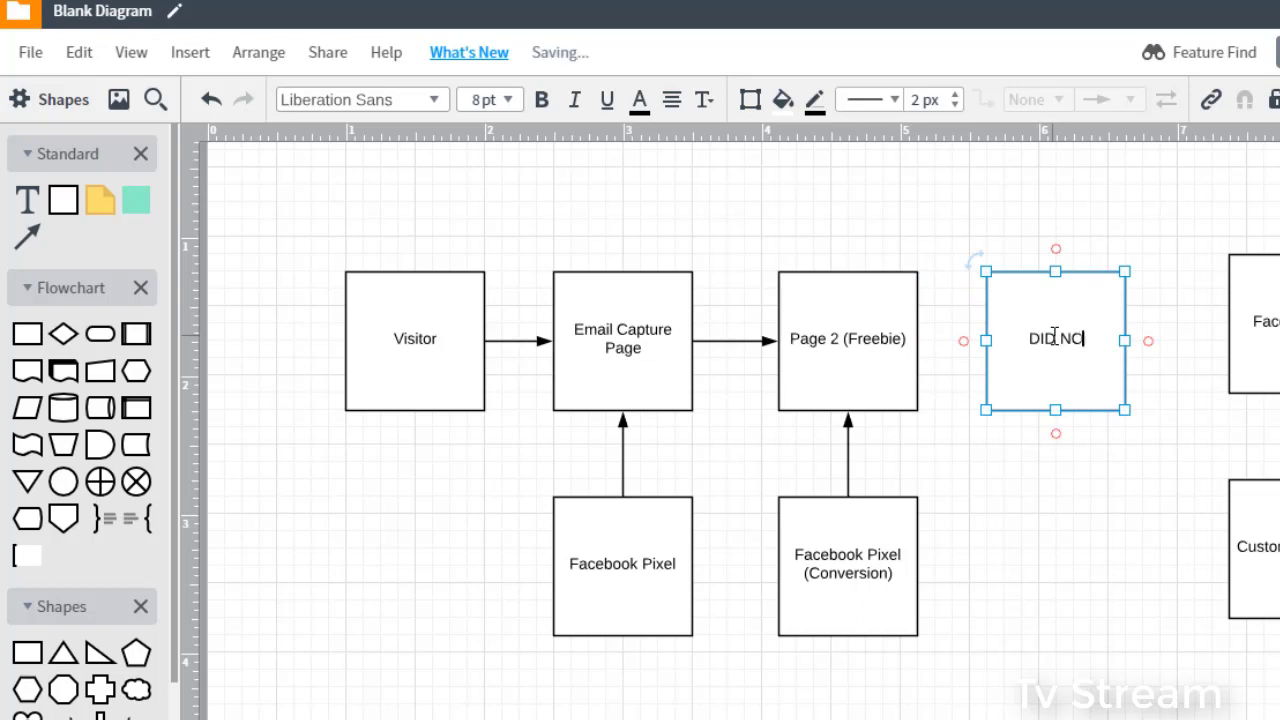
text(T GIVE EMAIL)
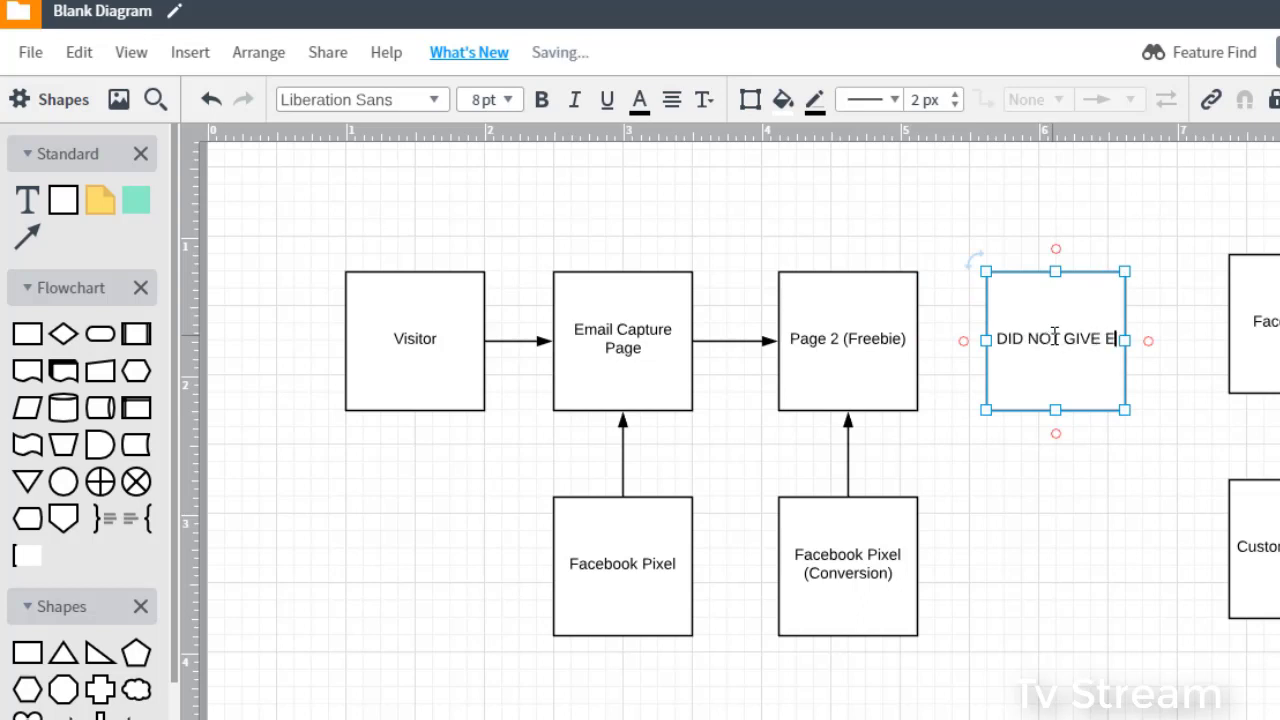
click(1034, 460)
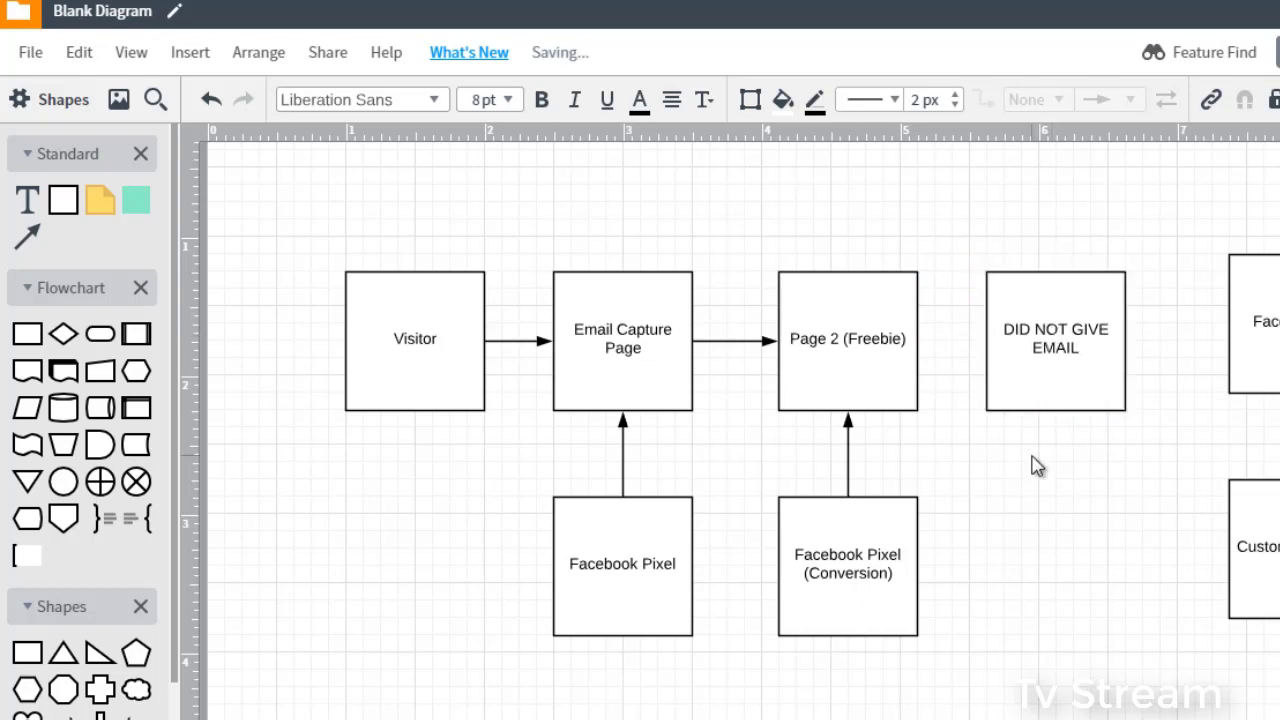
Step: Draw an arrow from the top of the Email Capture Page box over to the top of the DID NOT GIVE EMAIL box
click(878, 345)
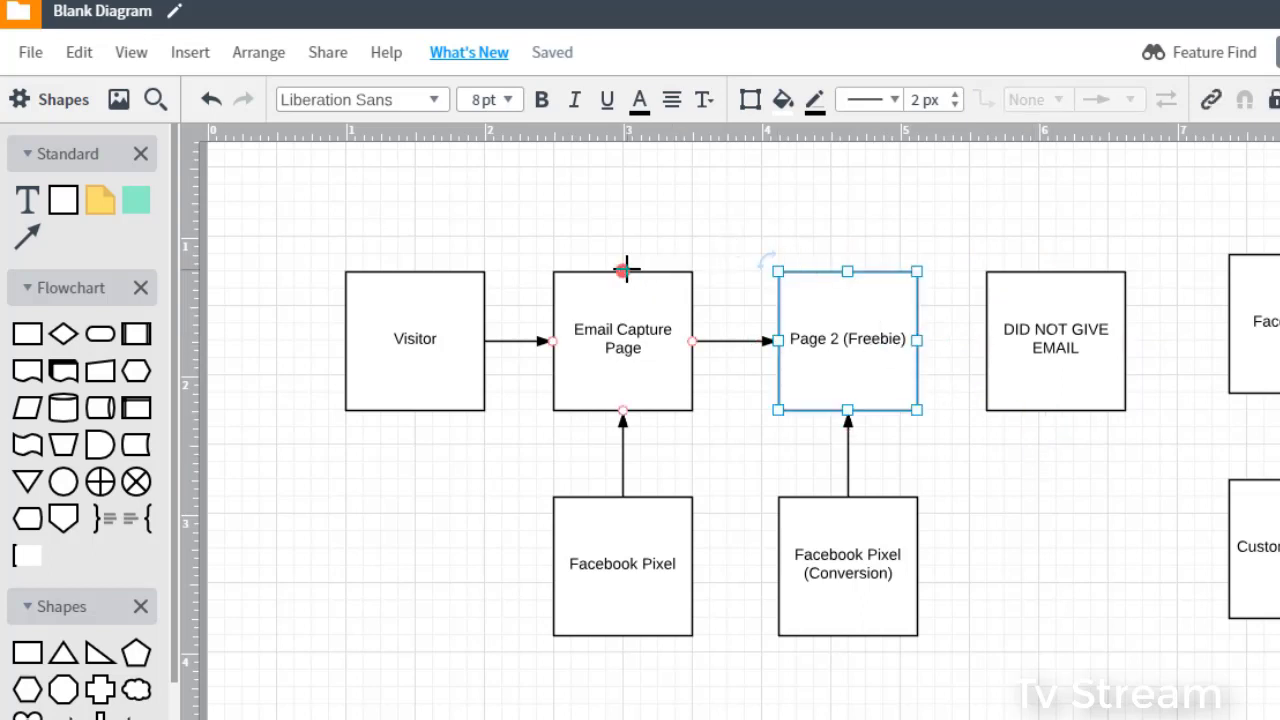
drag(625, 268, 1056, 283)
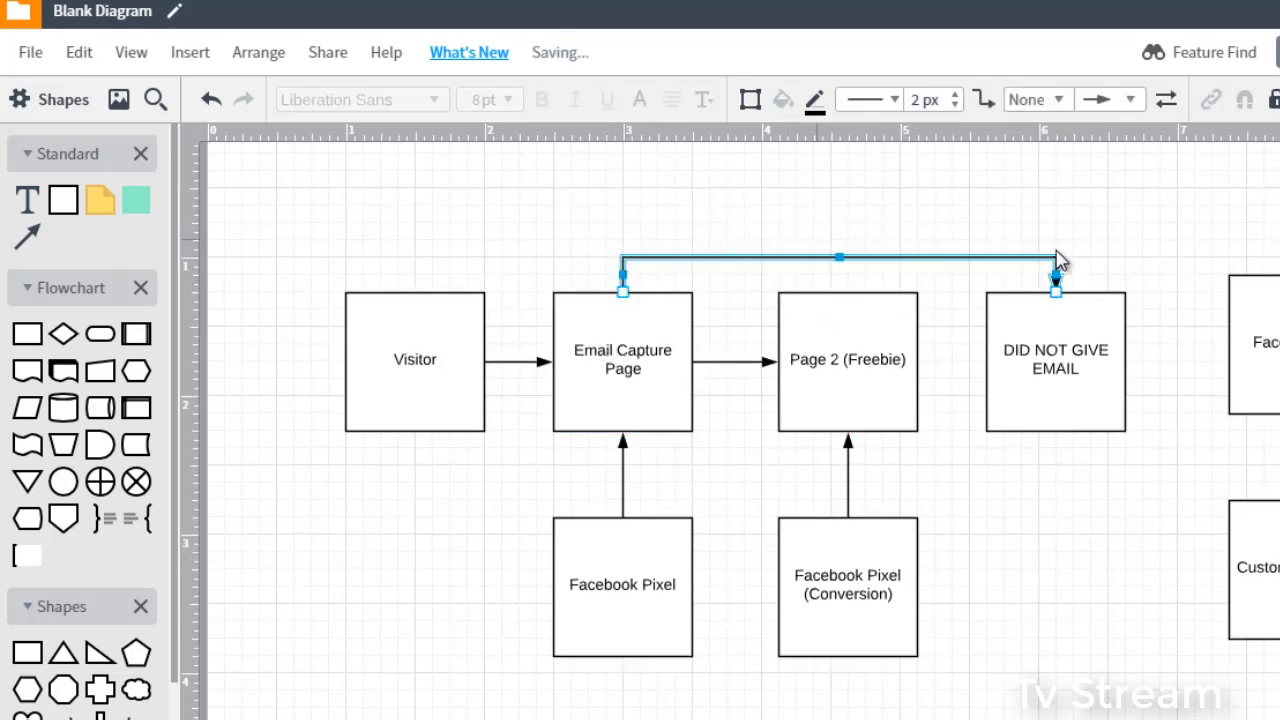
click(1052, 320)
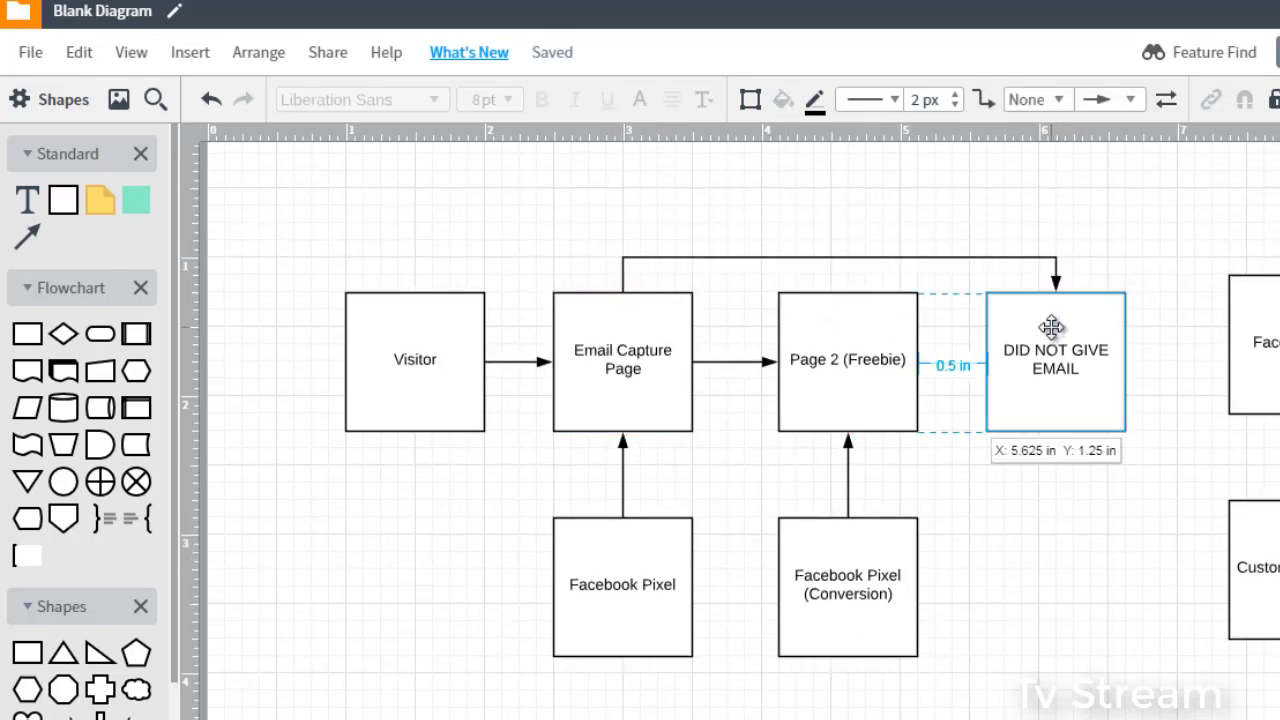
Step: Change the label of the Page 2 (Freebie) box to "Scenario 1: (Freebie)"
double_click(808, 388)
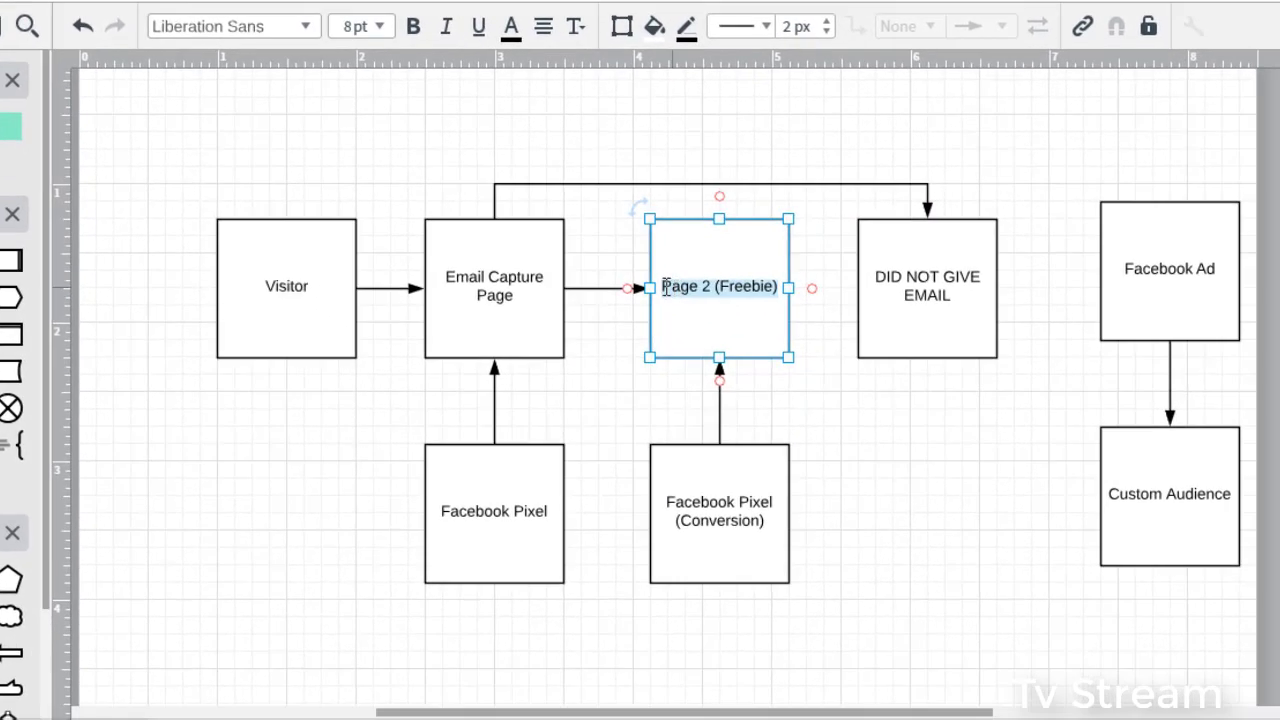
click(665, 288)
text(Scenario)
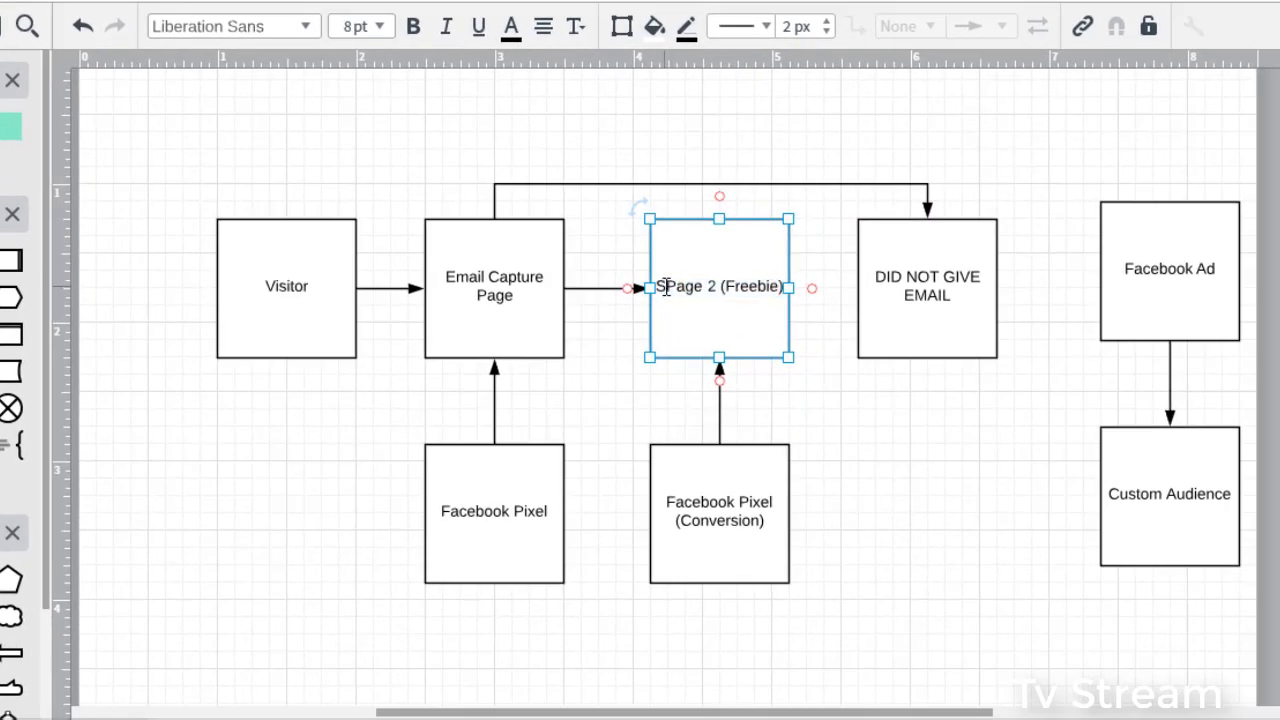
text( 1:)
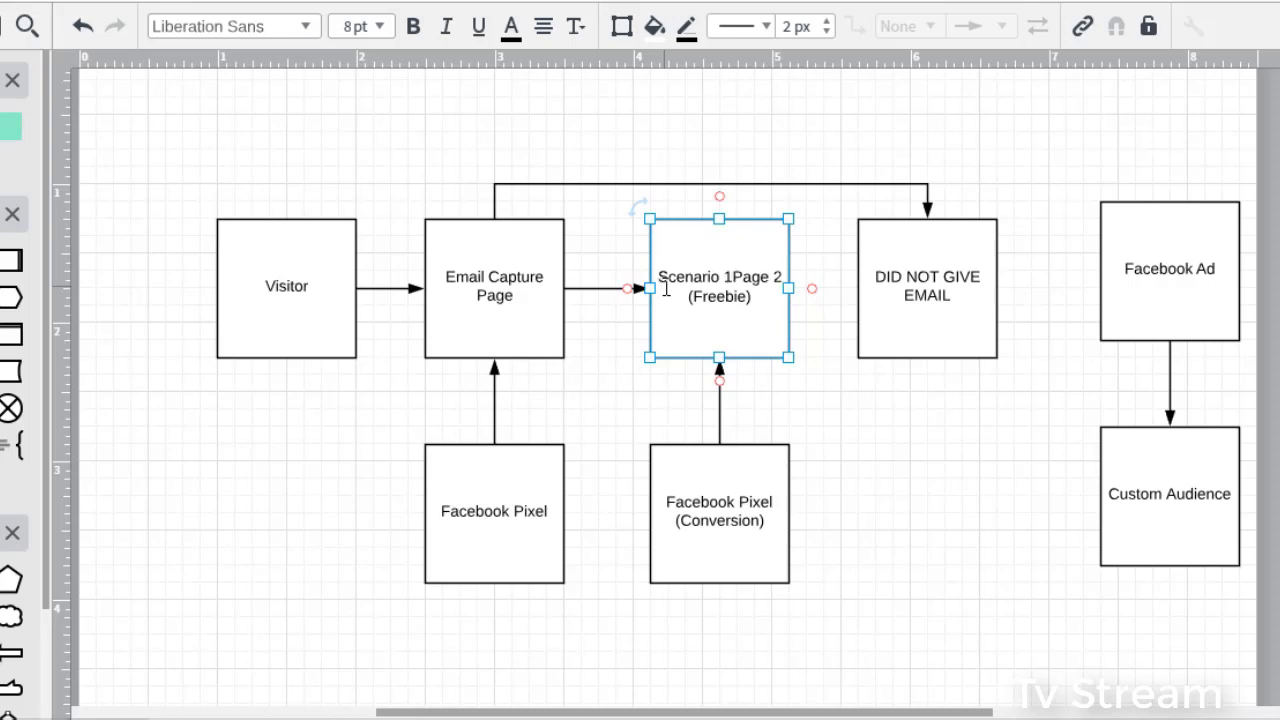
key(shift+Right)
key(shift+Right)
key(shift+Right)
key(shift+Right)
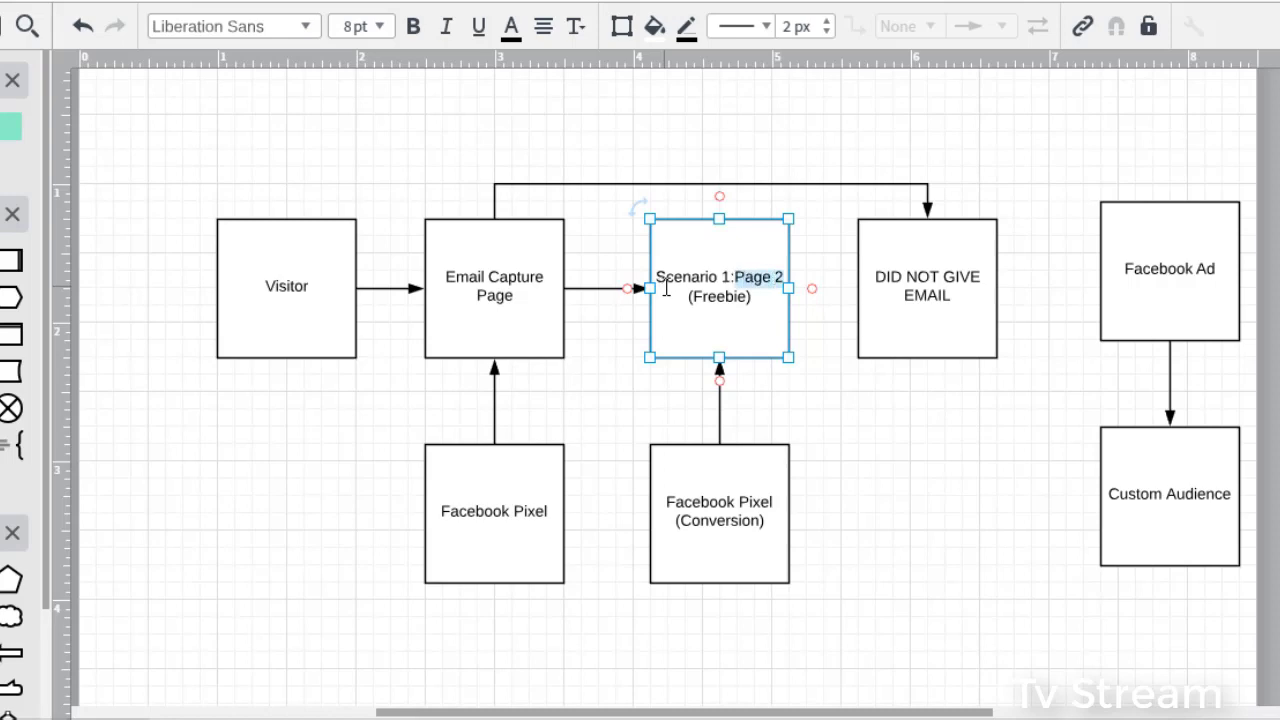
key(BackSpace)
key(BackSpace)
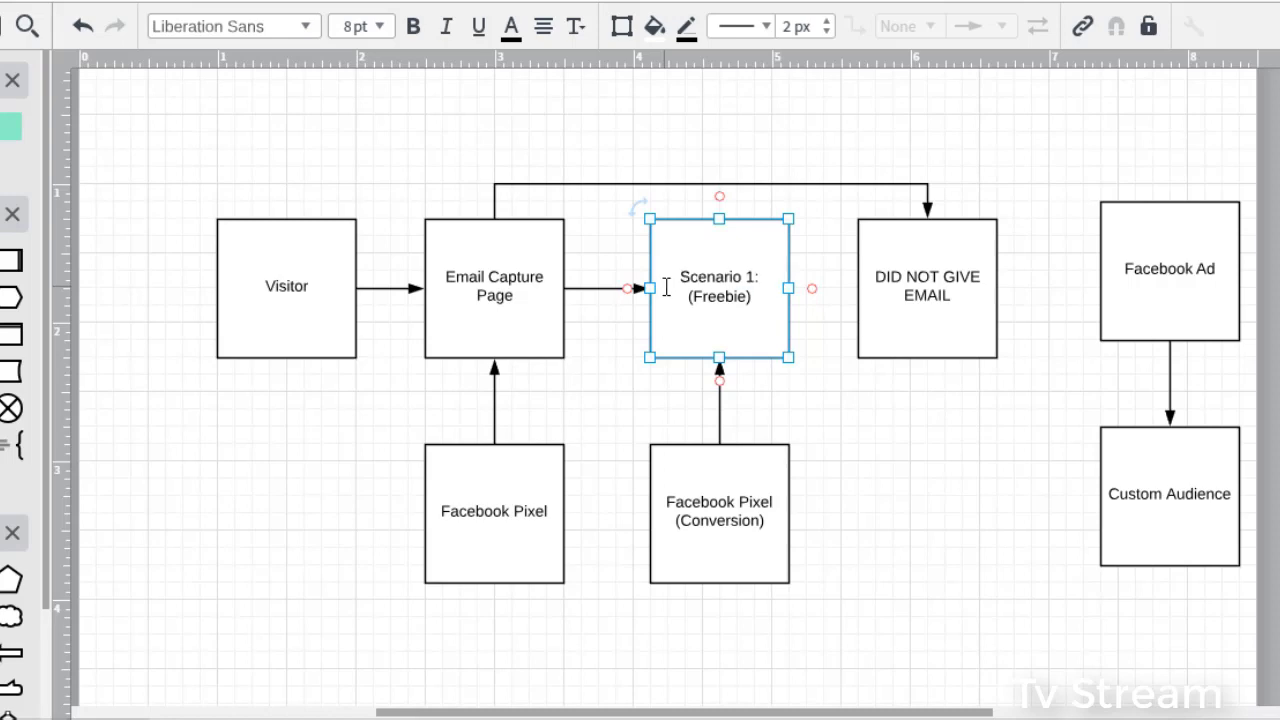
Step: Add "Scenario 2:" on its own line above the text in the DID NOT GIVE EMAIL box
double_click(866, 279)
click(870, 279)
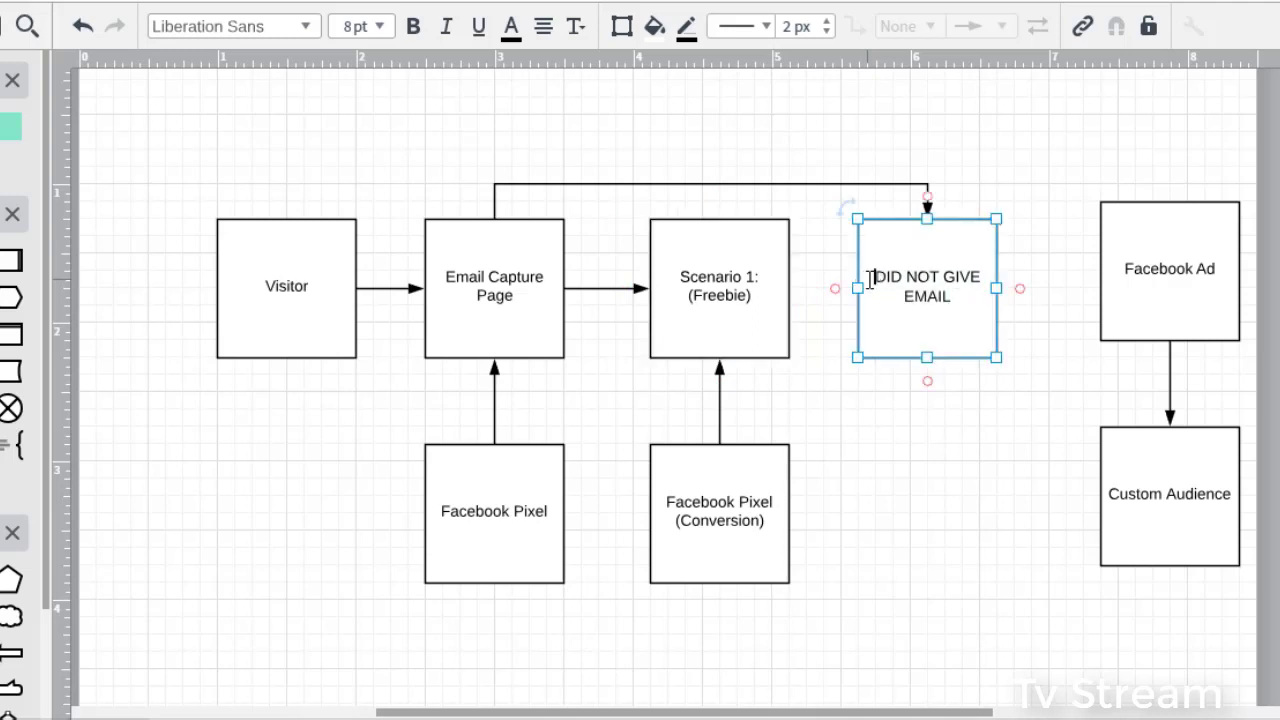
text(Scenario 2)
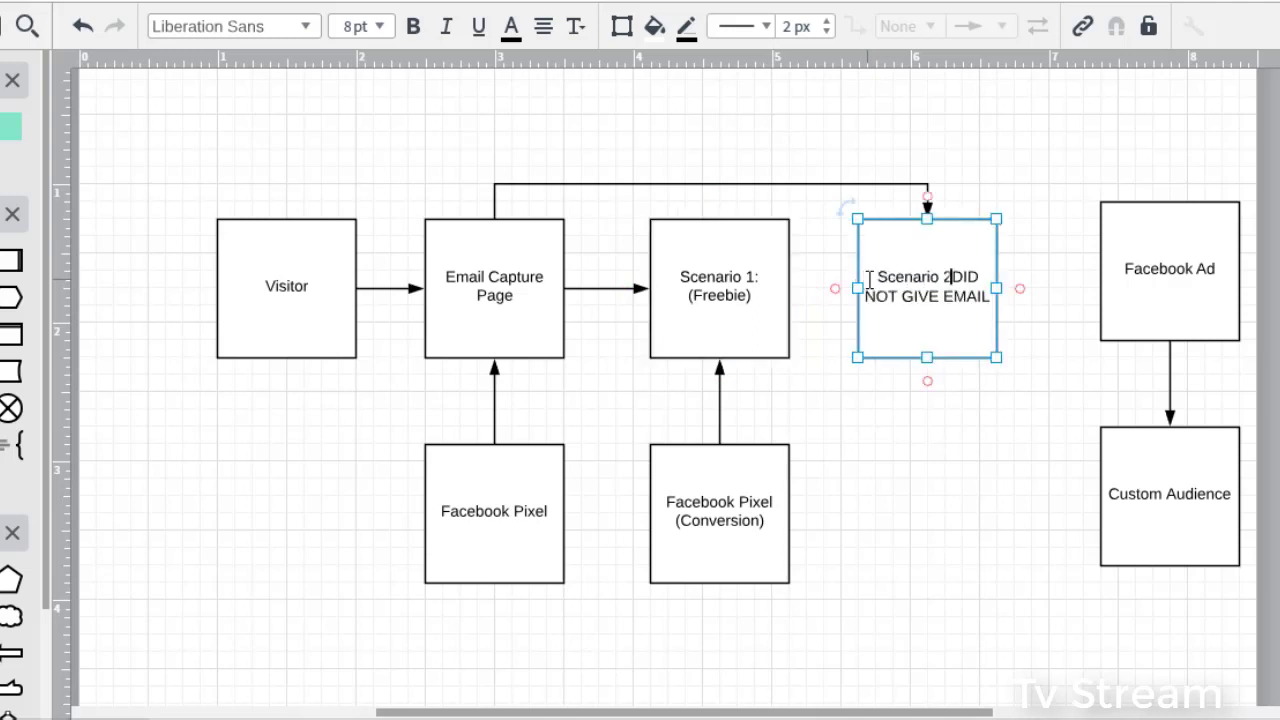
text(:)
key(Return)
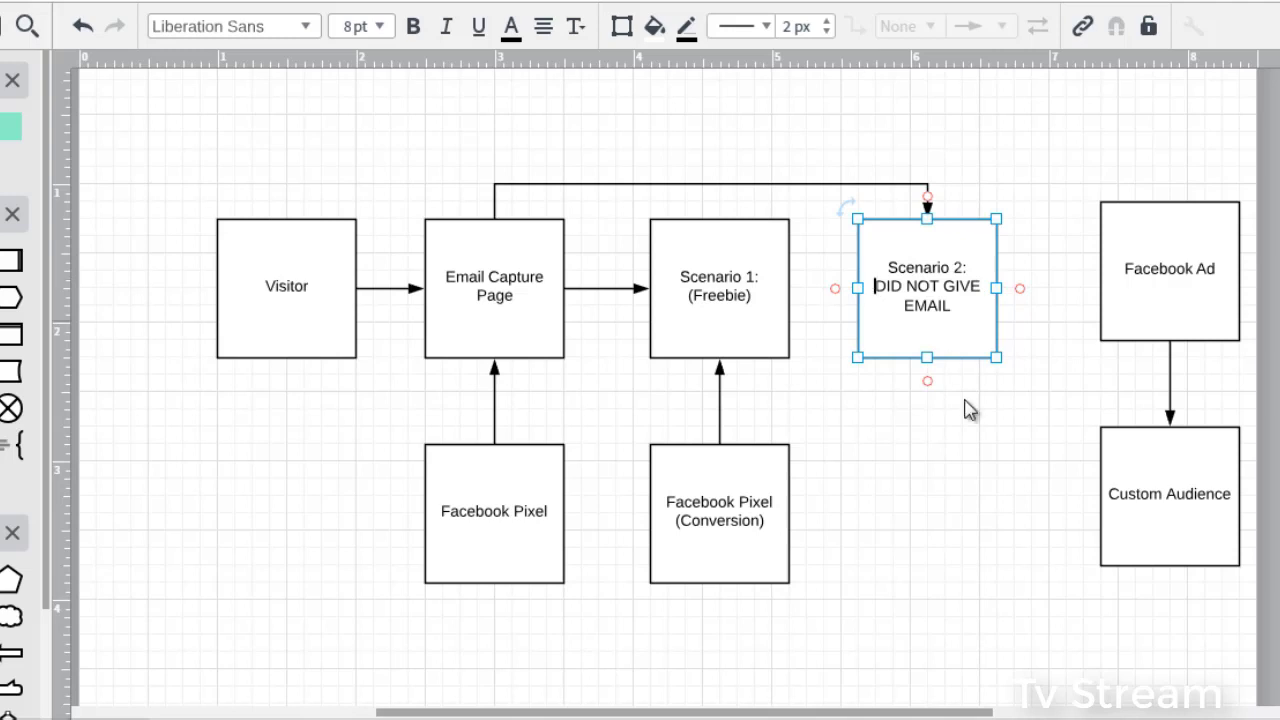
click(970, 441)
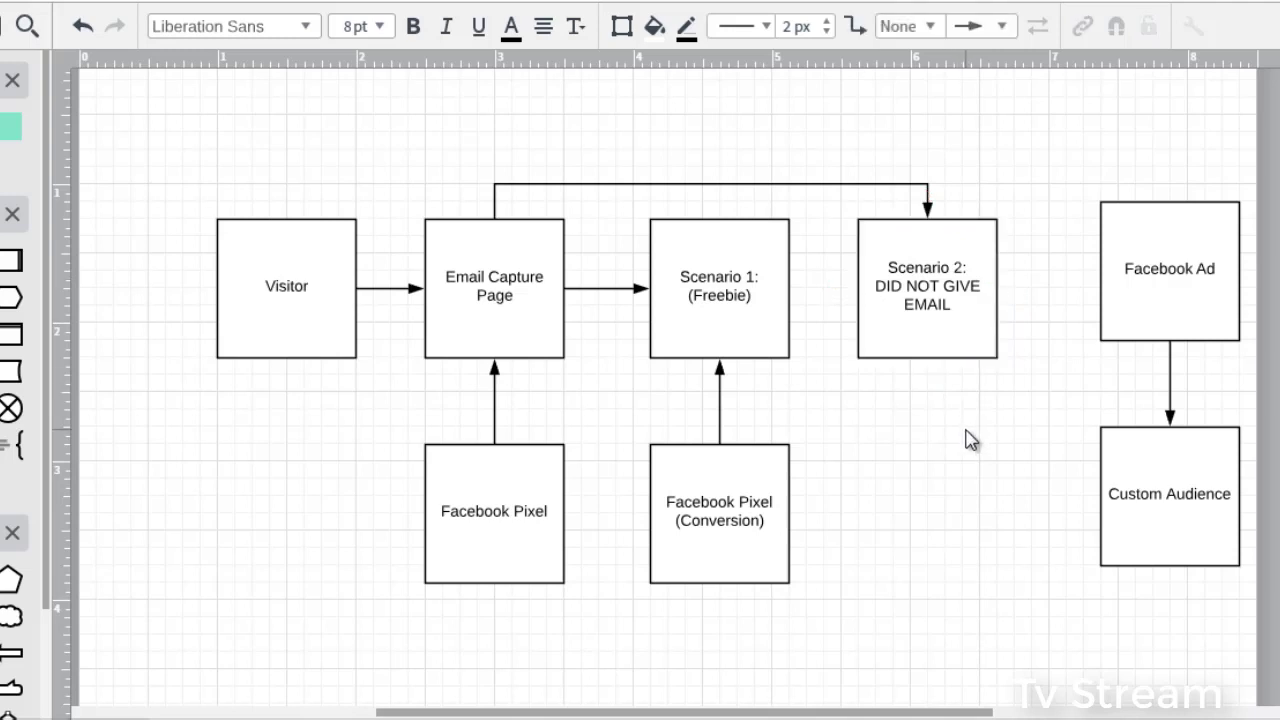
Step: Delete the arrow connecting the Facebook Ad box to the Custom Audience box
click(502, 287)
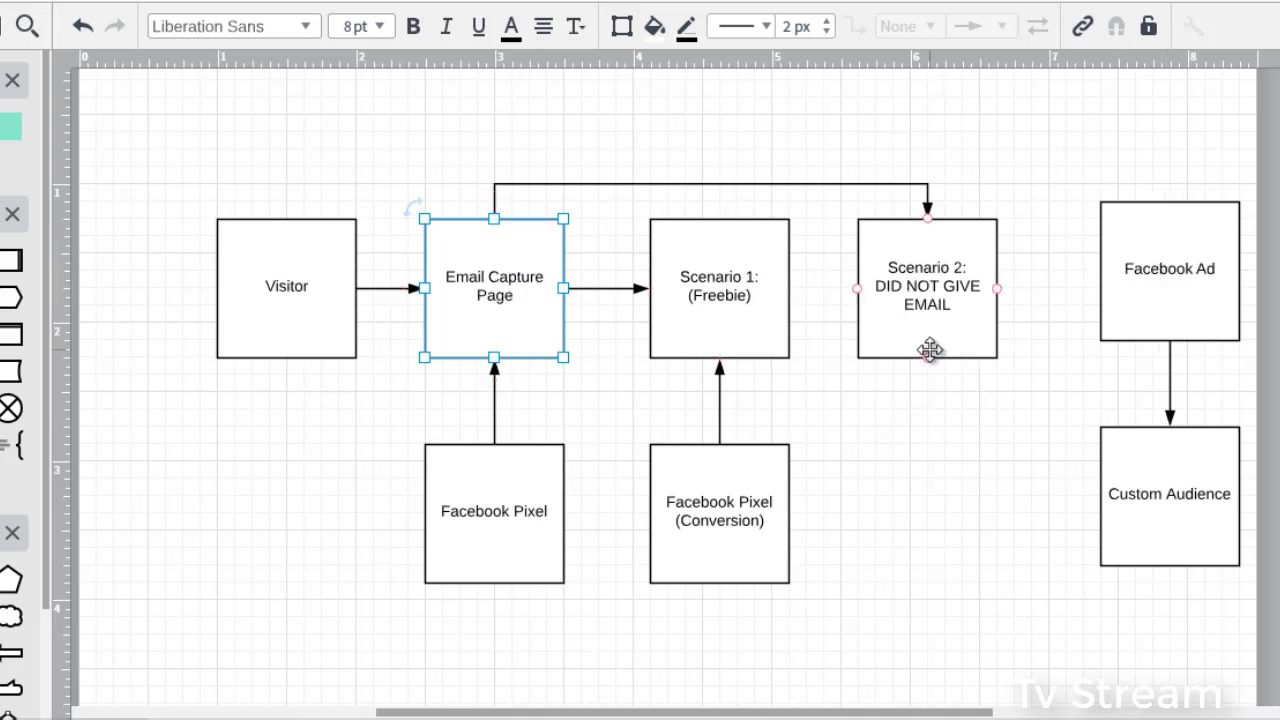
click(1167, 333)
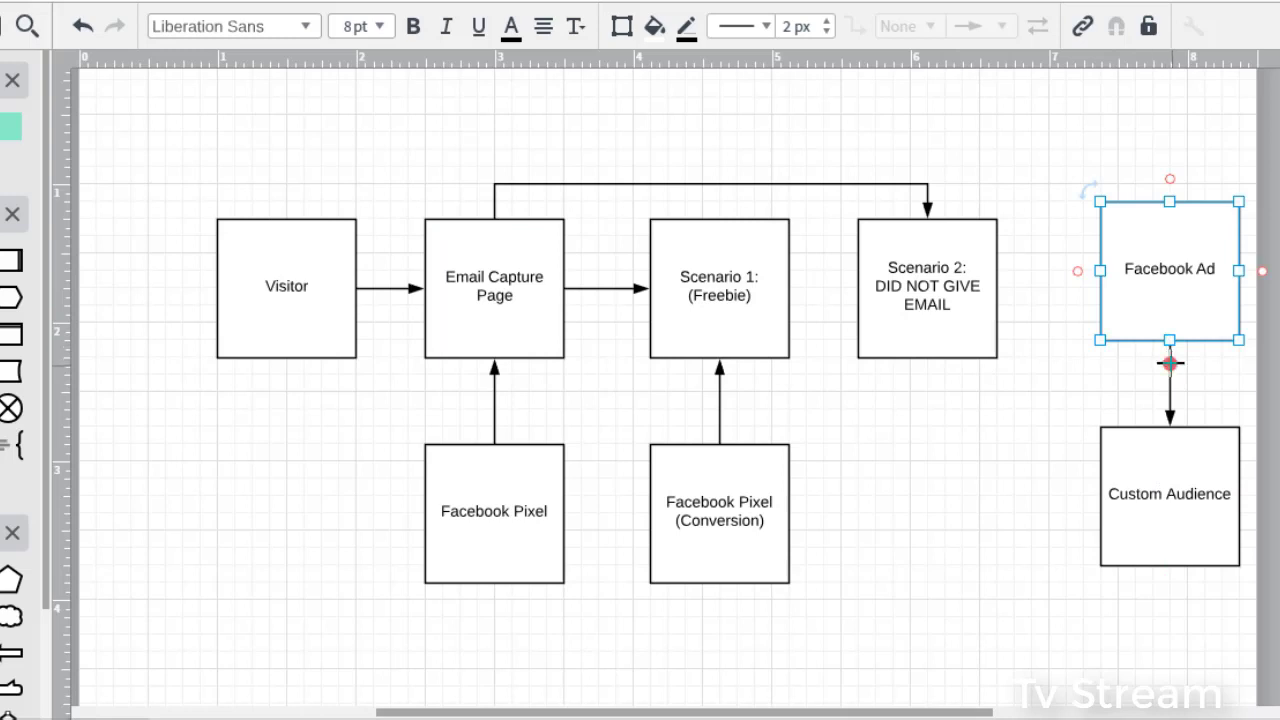
click(1170, 364)
key(Delete)
Step: Move the Custom Audience box beneath the Scenario 2 box, level with the pixel boxes, and the Facebook Ad box to its lower right
drag(1168, 261, 950, 640)
drag(1166, 463, 907, 482)
drag(954, 609, 1160, 584)
drag(914, 486, 927, 497)
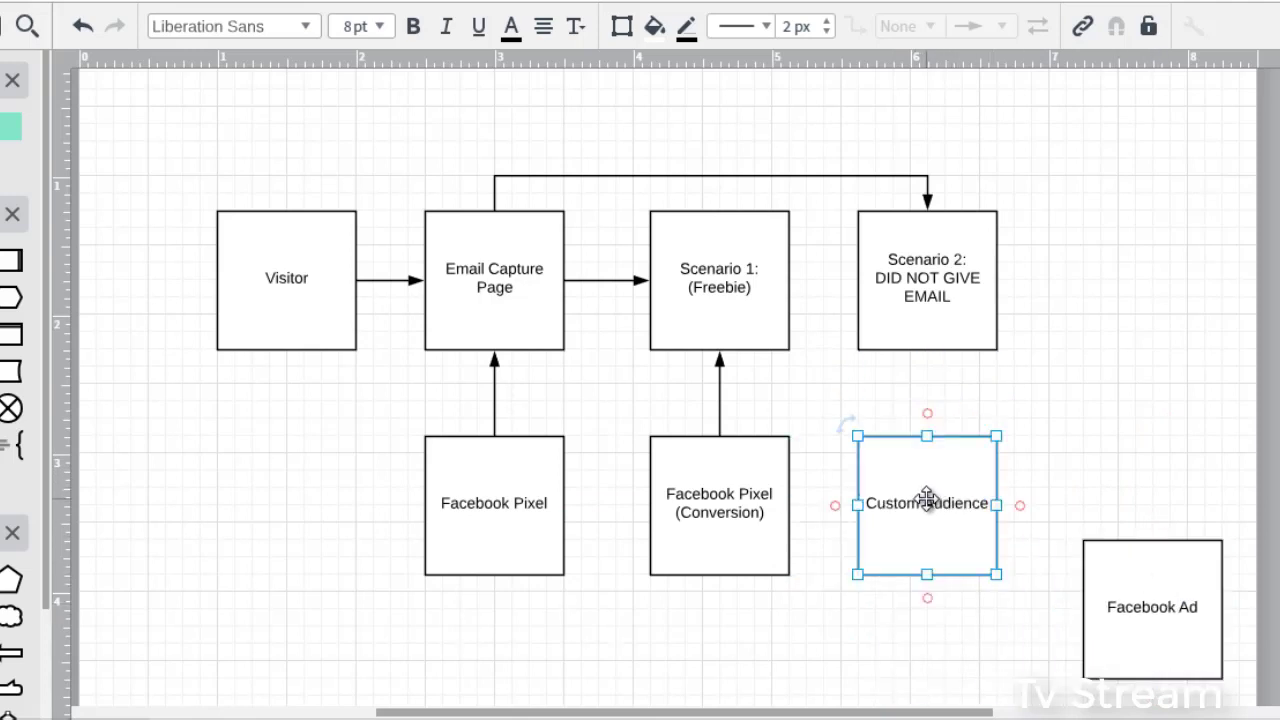
click(1082, 331)
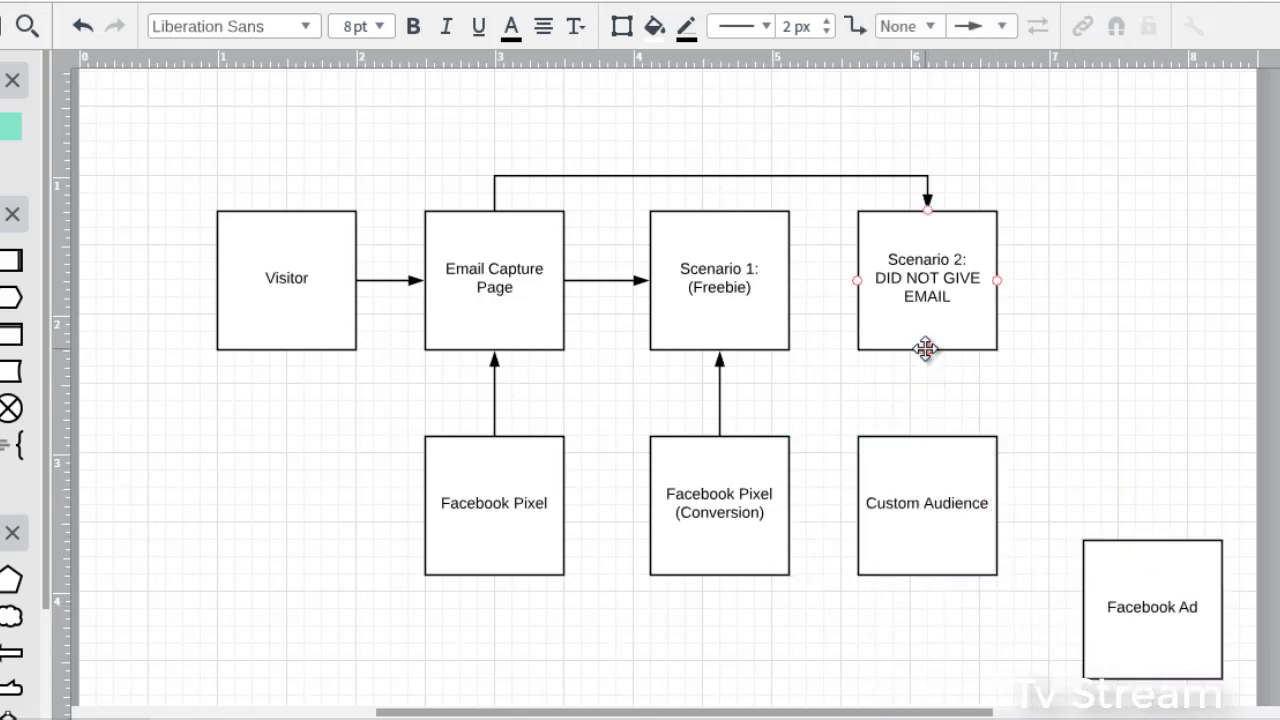
Step: Draw an arrow from the Scenario 2 box down to Custom Audience and move the Facebook Ad box beside Custom Audience at the same height
drag(926, 350, 929, 437)
click(1149, 566)
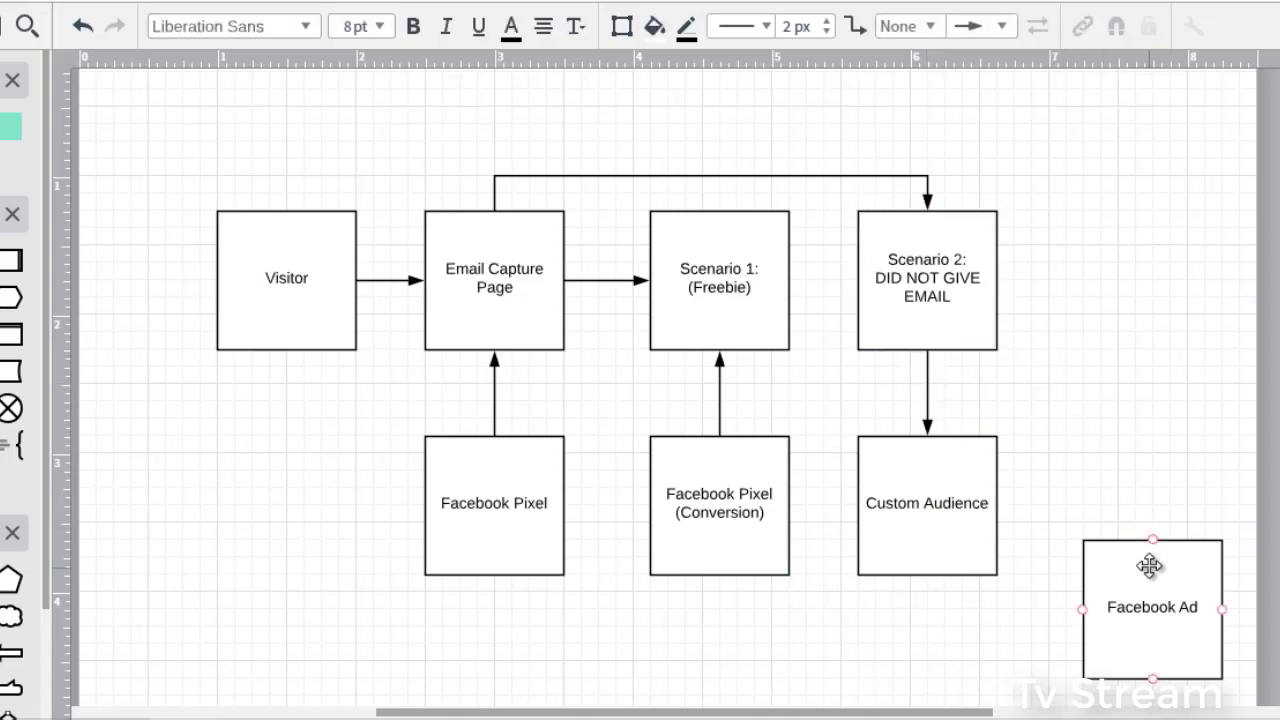
drag(1149, 566, 1129, 458)
click(923, 314)
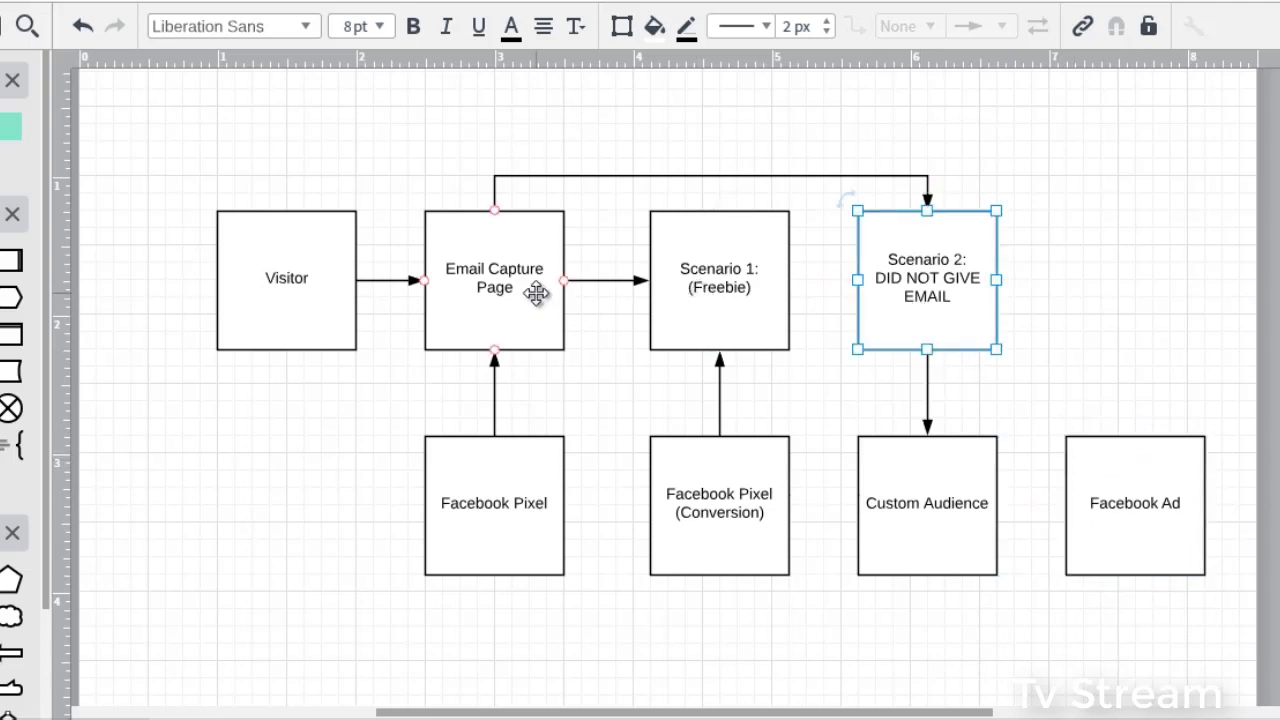
click(499, 272)
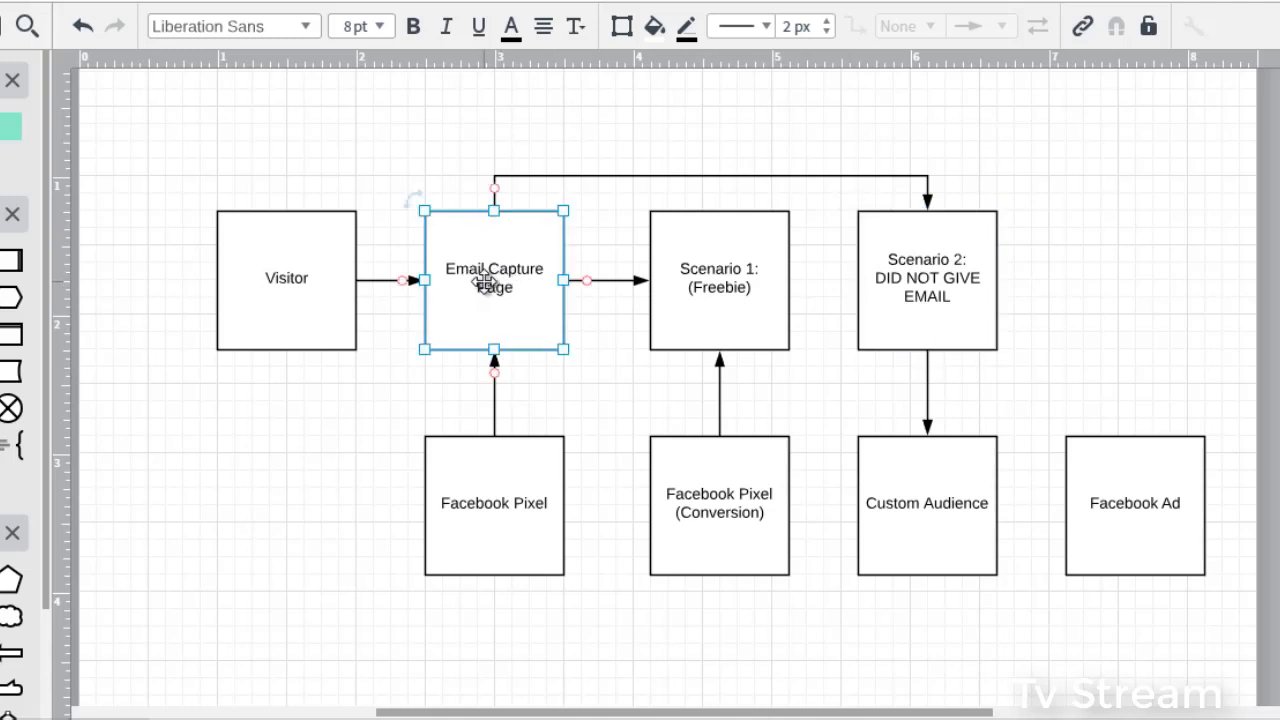
click(723, 276)
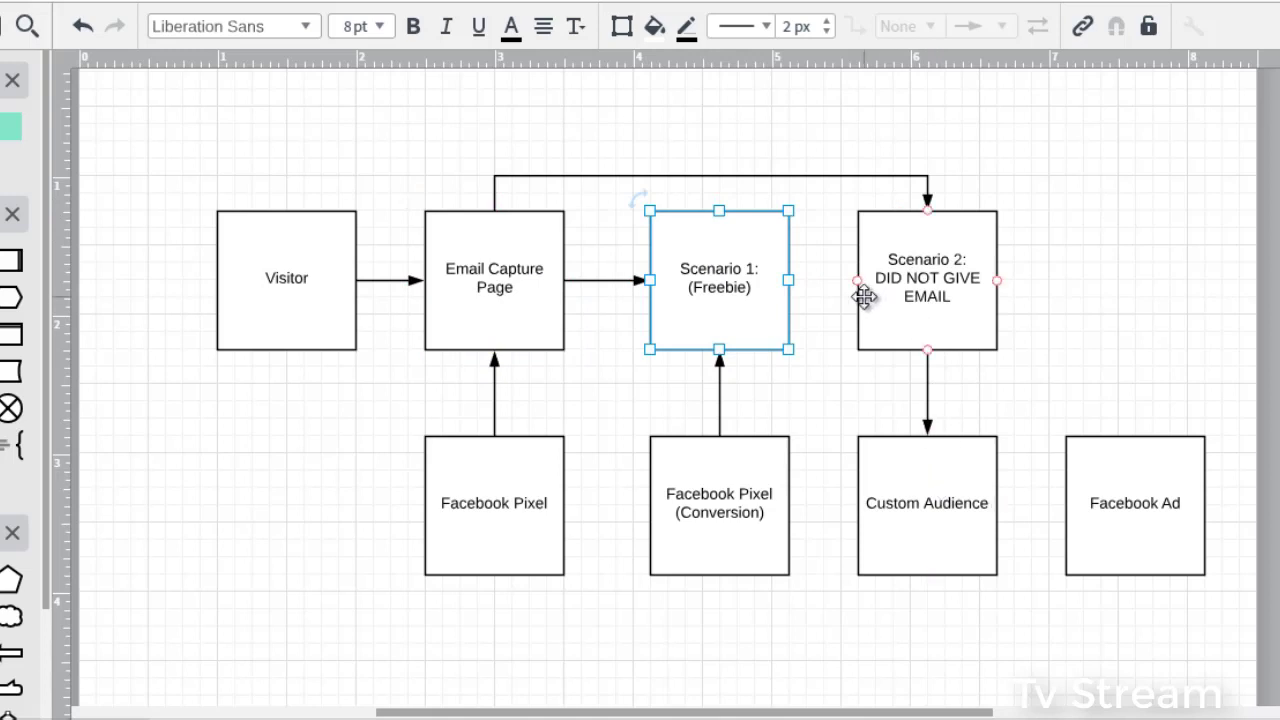
click(512, 292)
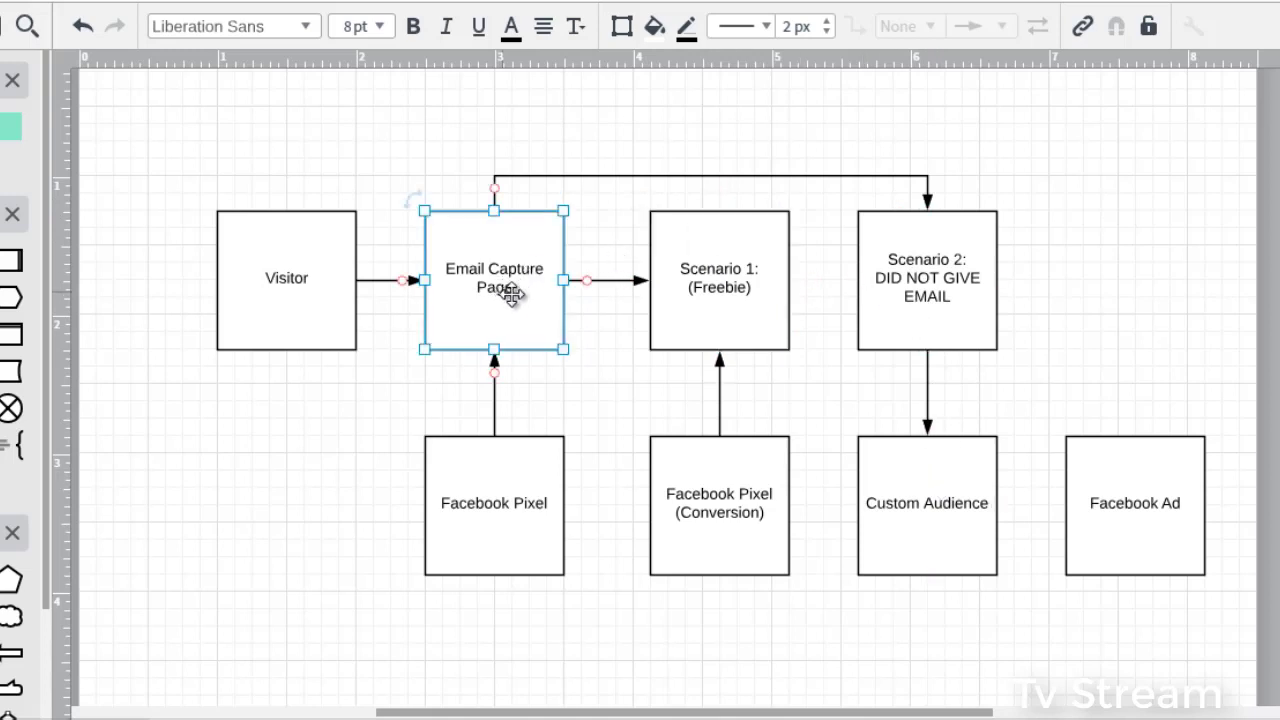
click(691, 323)
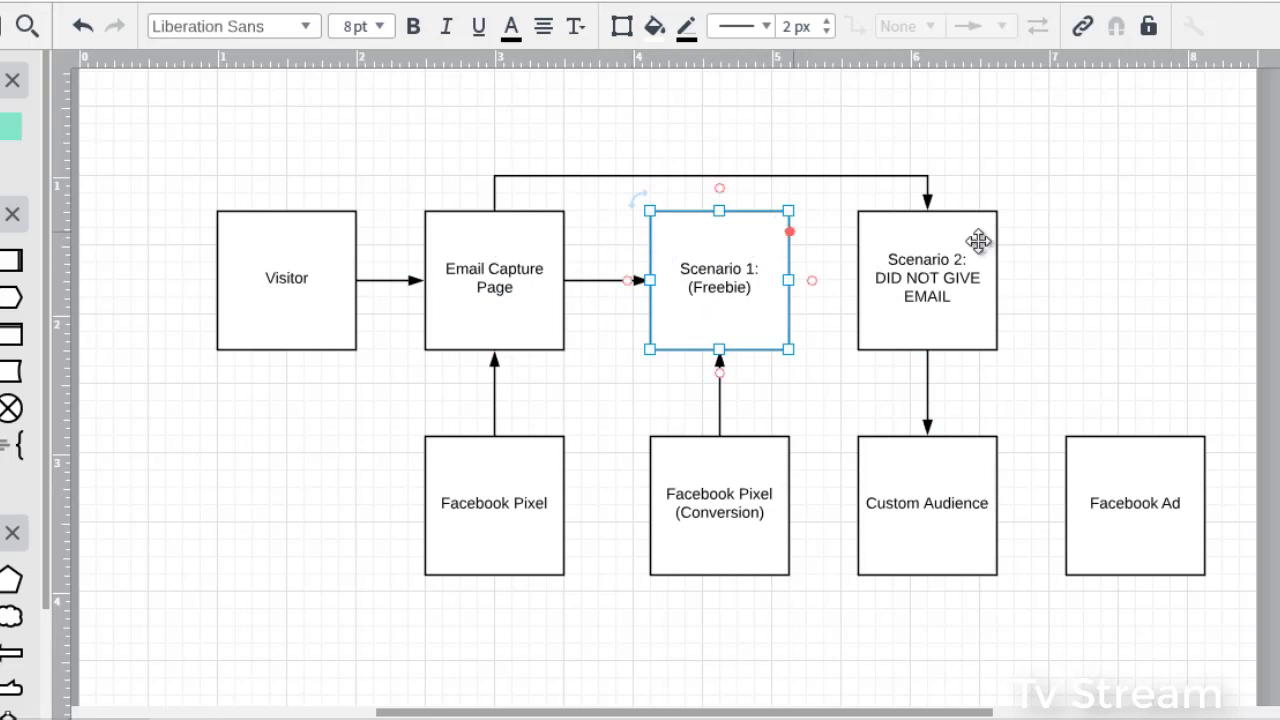
click(1105, 225)
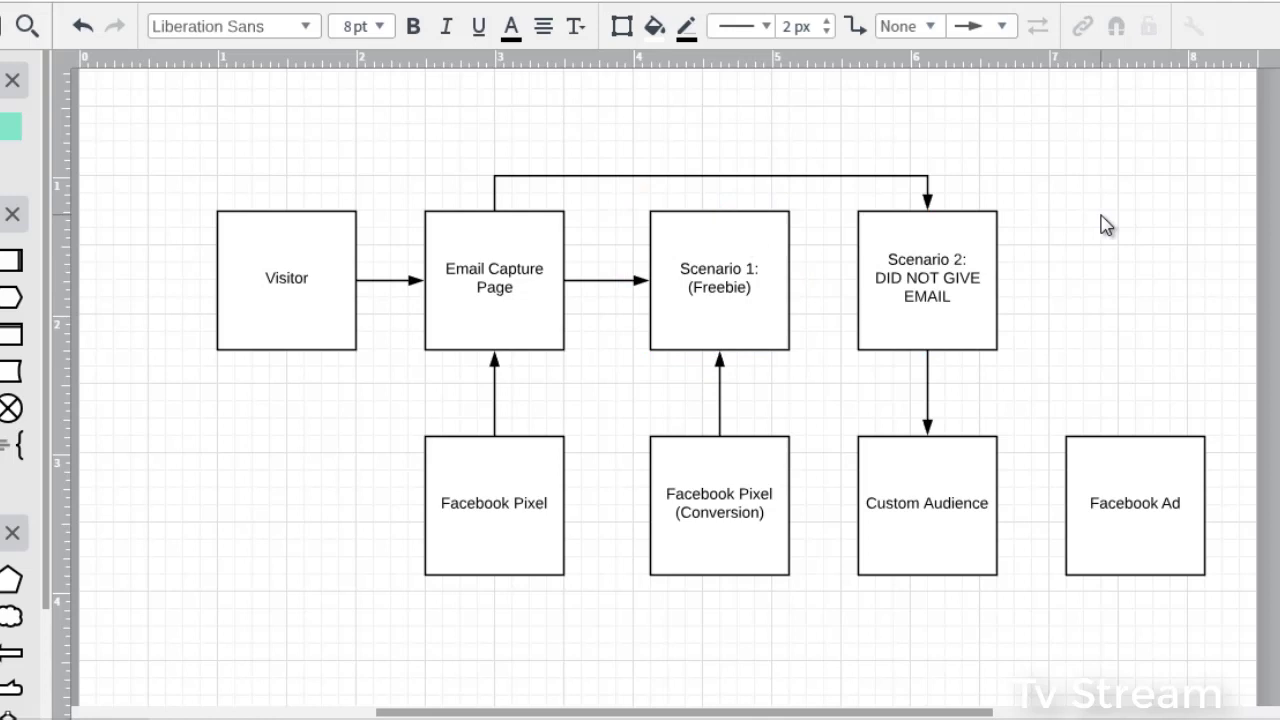
Step: Move the Facebook Ad box slightly closer to the Custom Audience box and draw an arrow from Custom Audience to it
drag(1108, 454, 1097, 458)
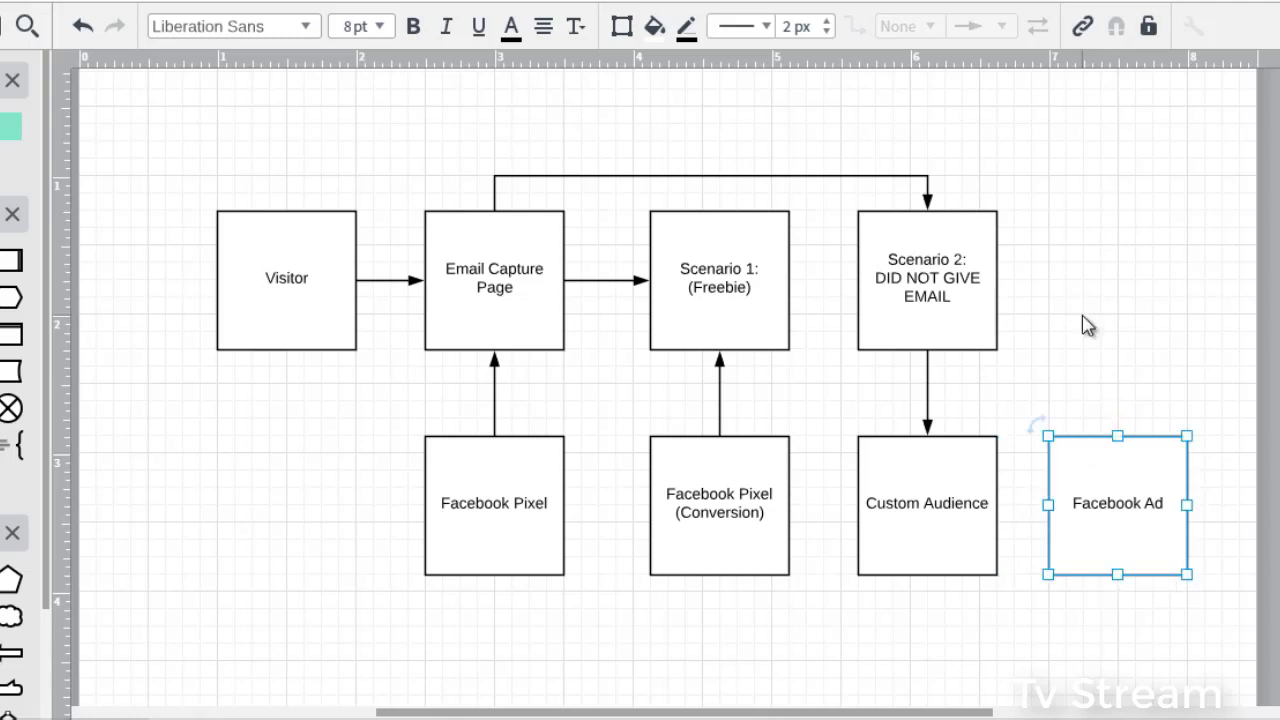
mouse_move(1048, 504)
mouse_down()
mouse_move(1000, 506)
mouse_move(1036, 504)
mouse_up()
click(1074, 346)
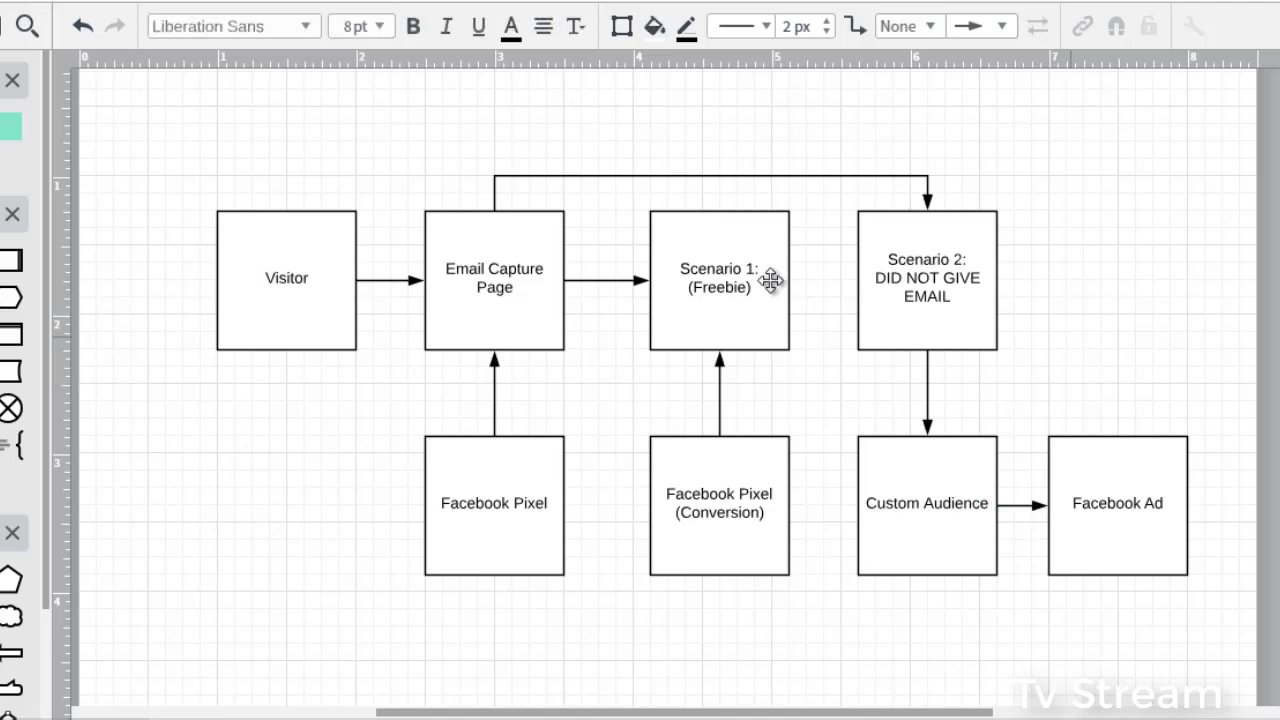
click(514, 310)
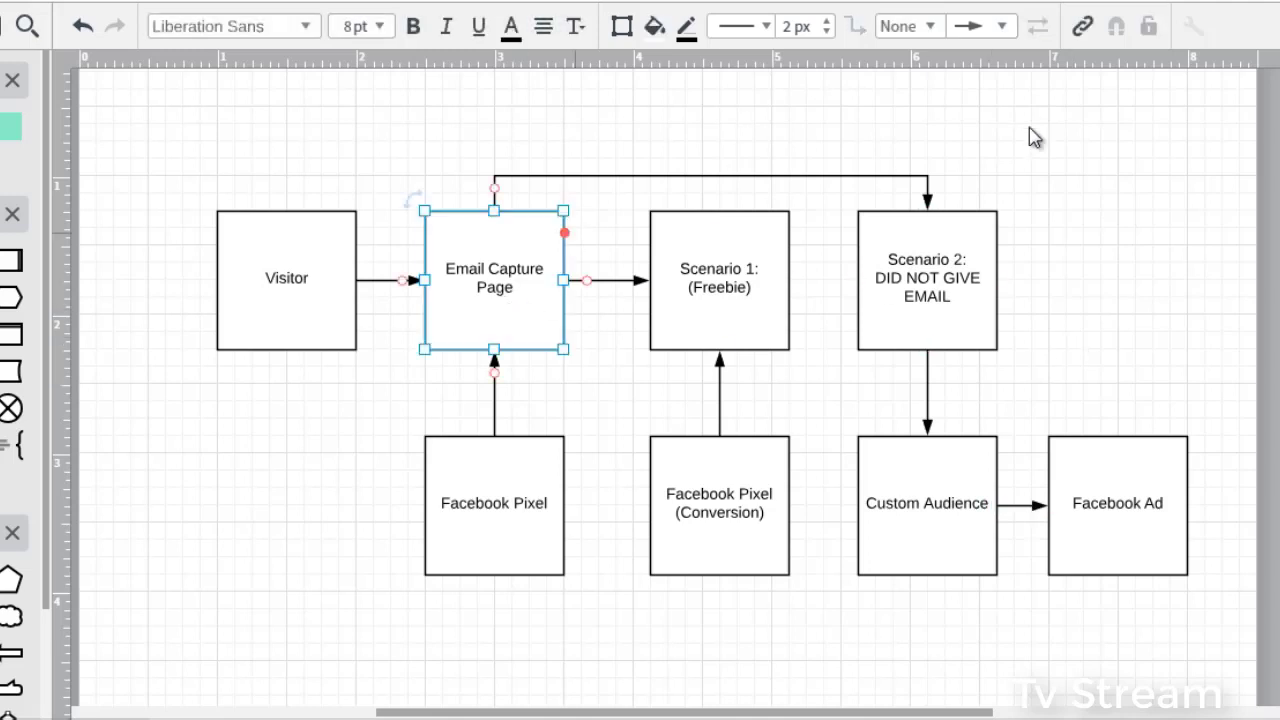
click(968, 289)
click(941, 510)
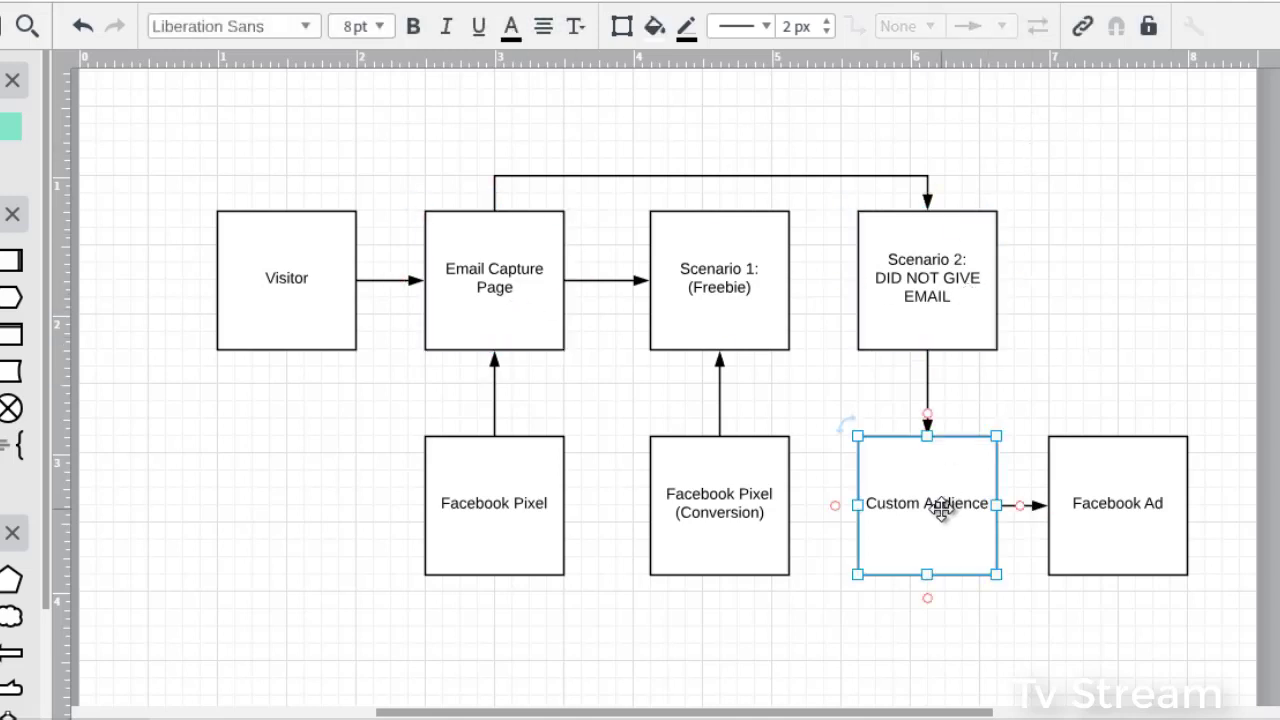
click(1083, 497)
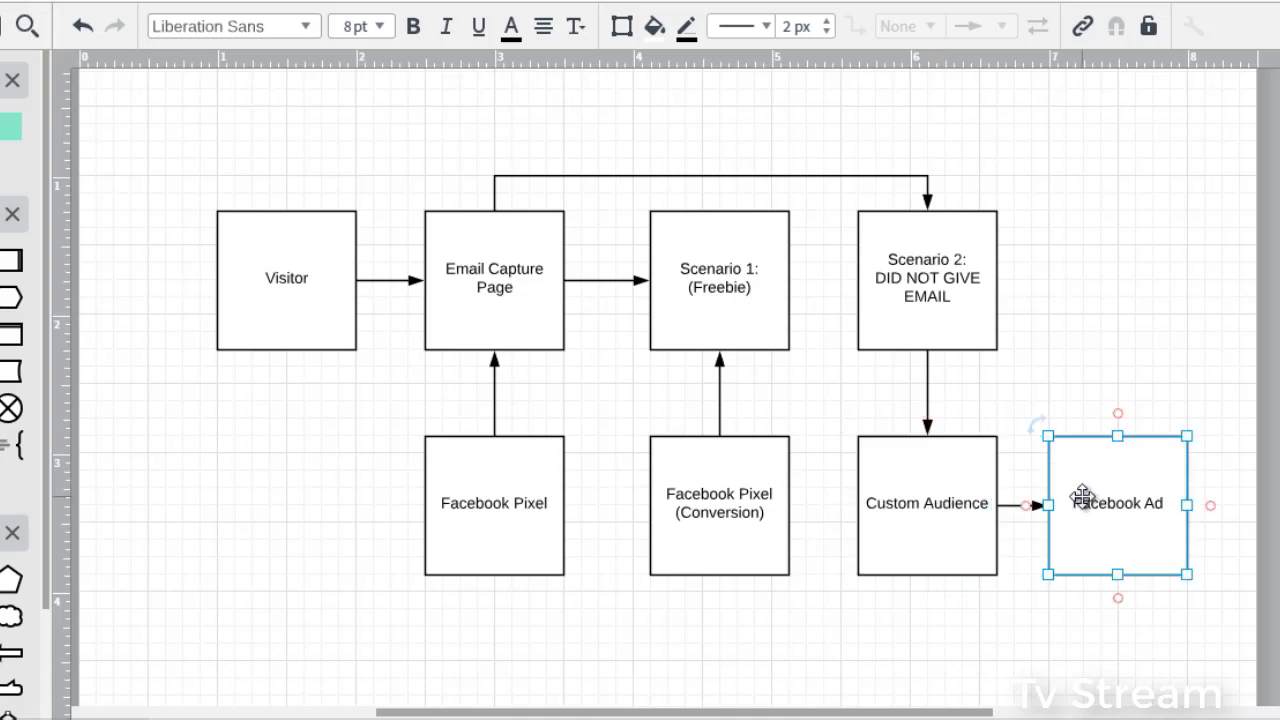
click(1066, 303)
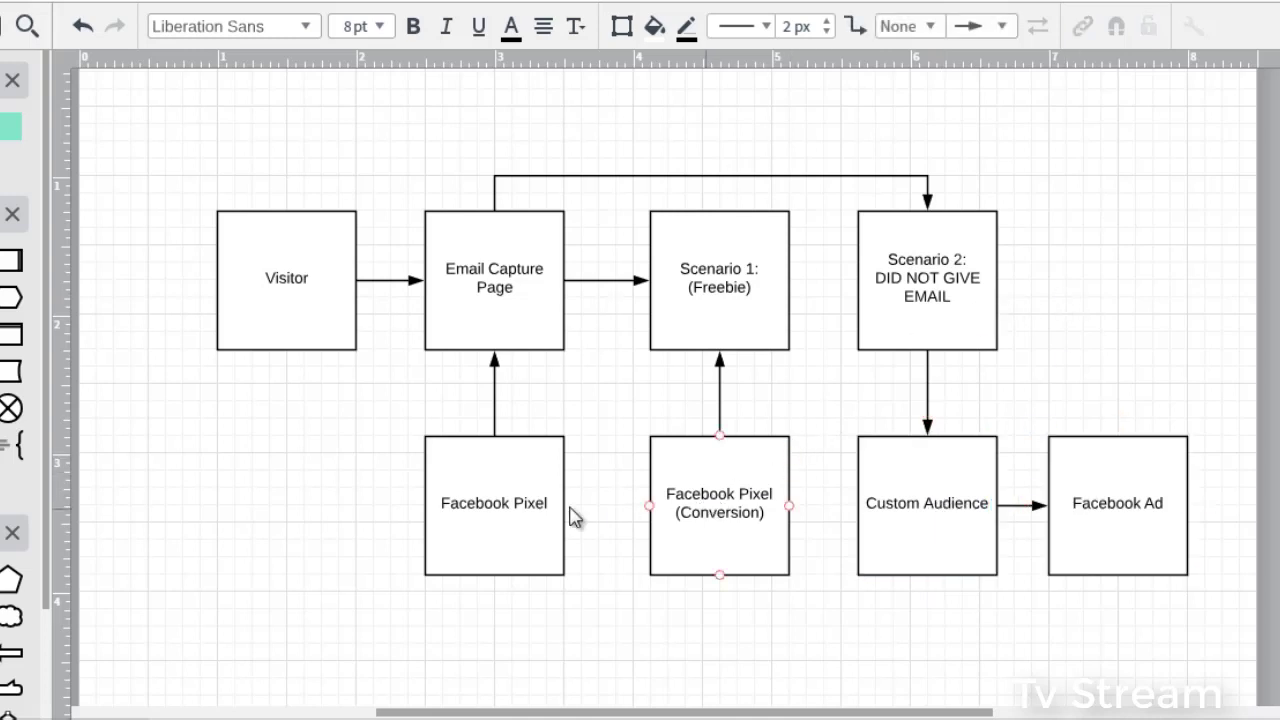
click(535, 503)
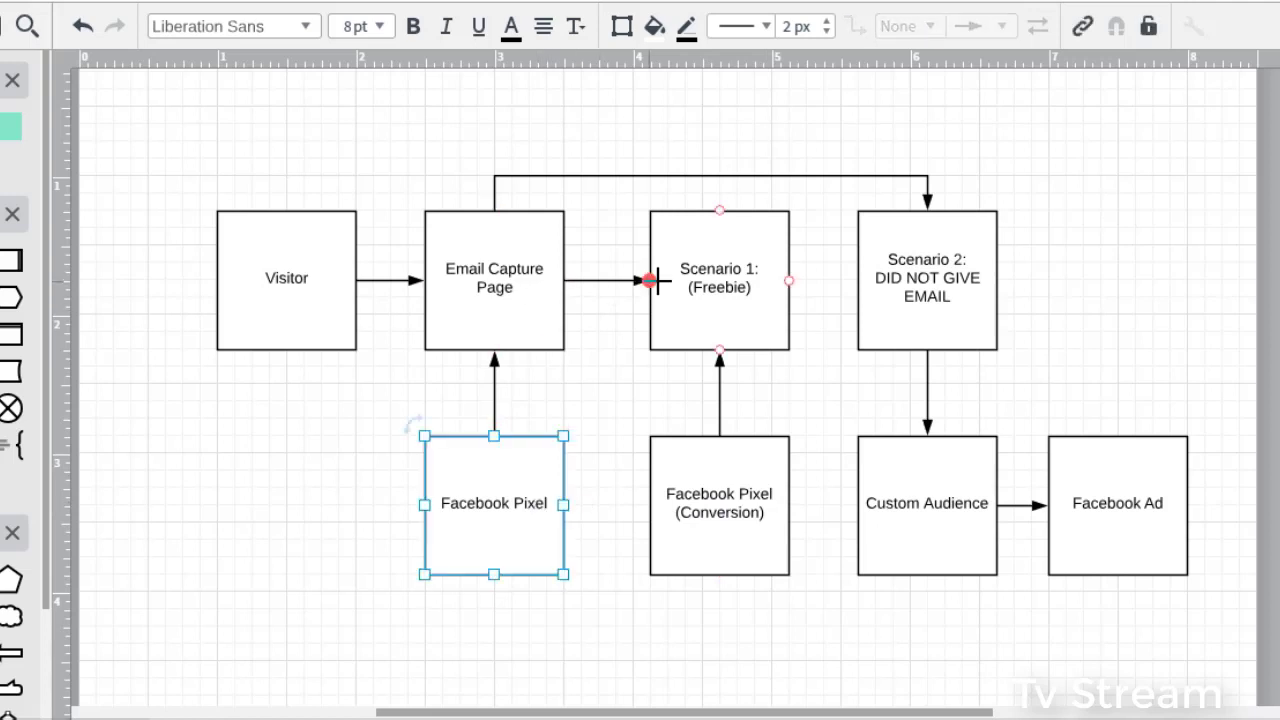
click(727, 265)
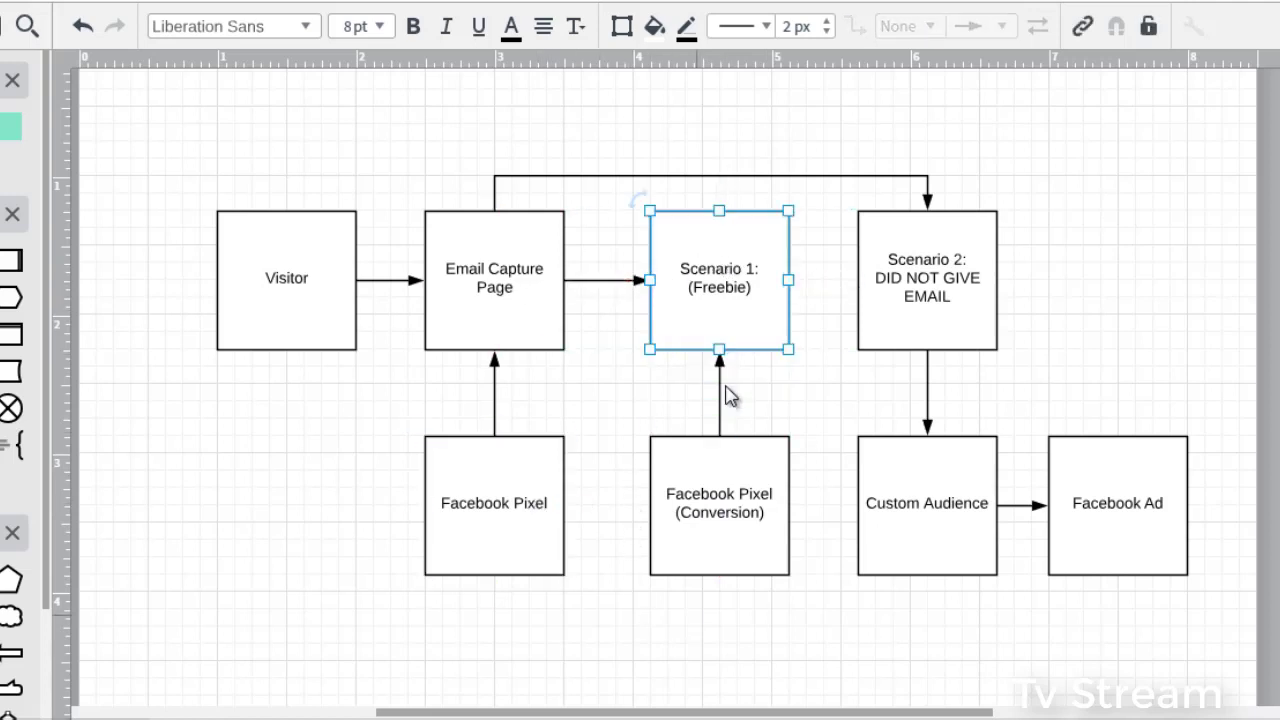
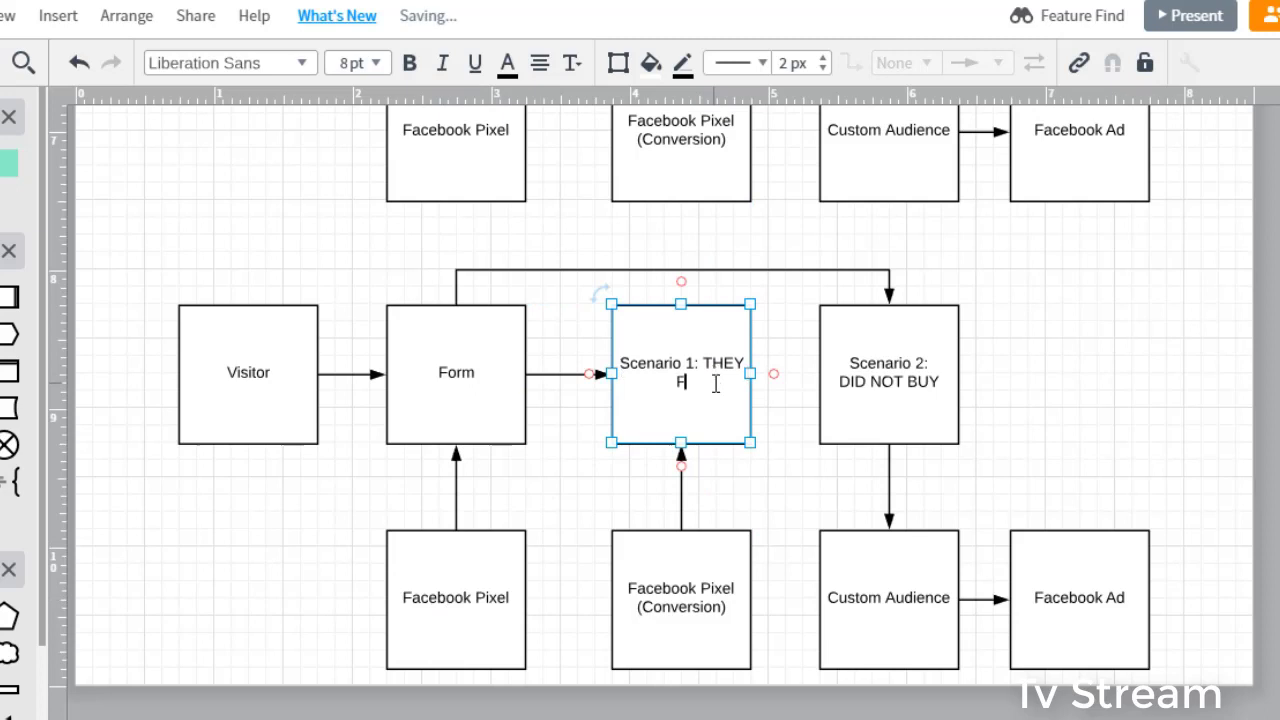
Step: Finish labelling the Scenario 1 box in the lowest flowchart "Scenario 1: THEY FILL OUT FORM"
text(ORM)
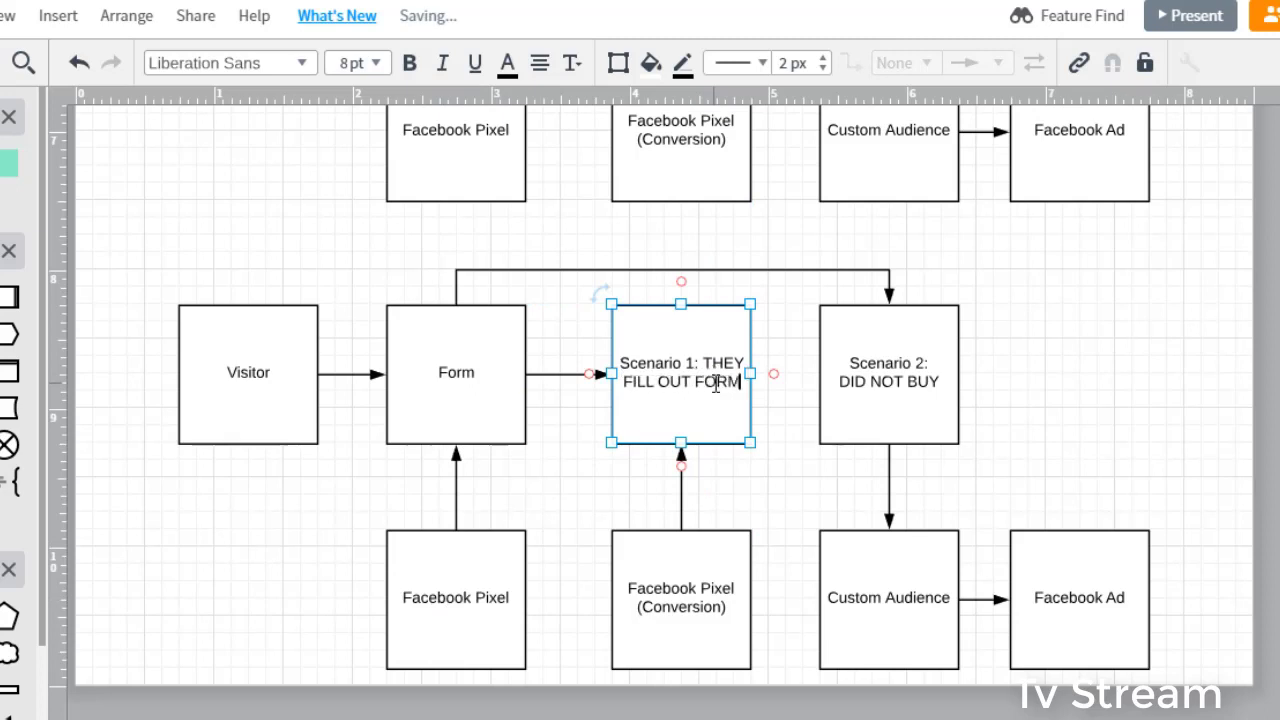
click(768, 525)
click(683, 580)
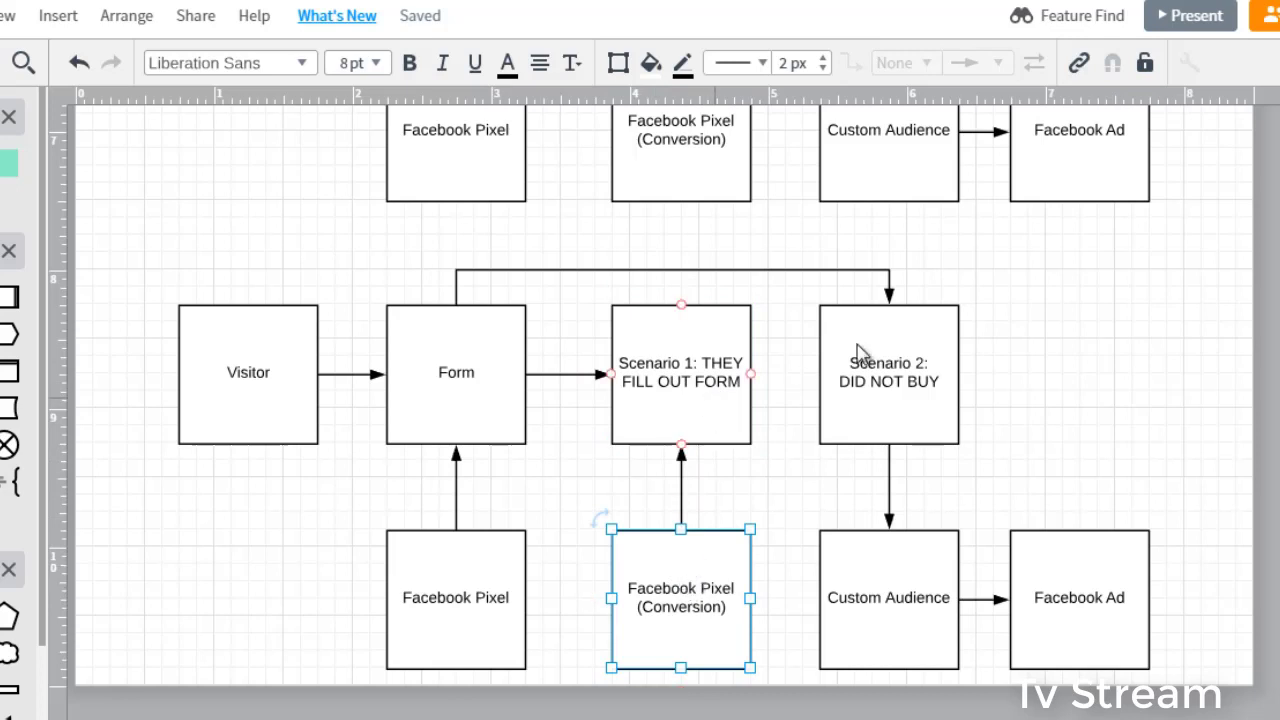
Step: Change the Scenario 2 box text in the Form flowchart to "Scenario 2: DID NOT FILL FORM"
click(915, 376)
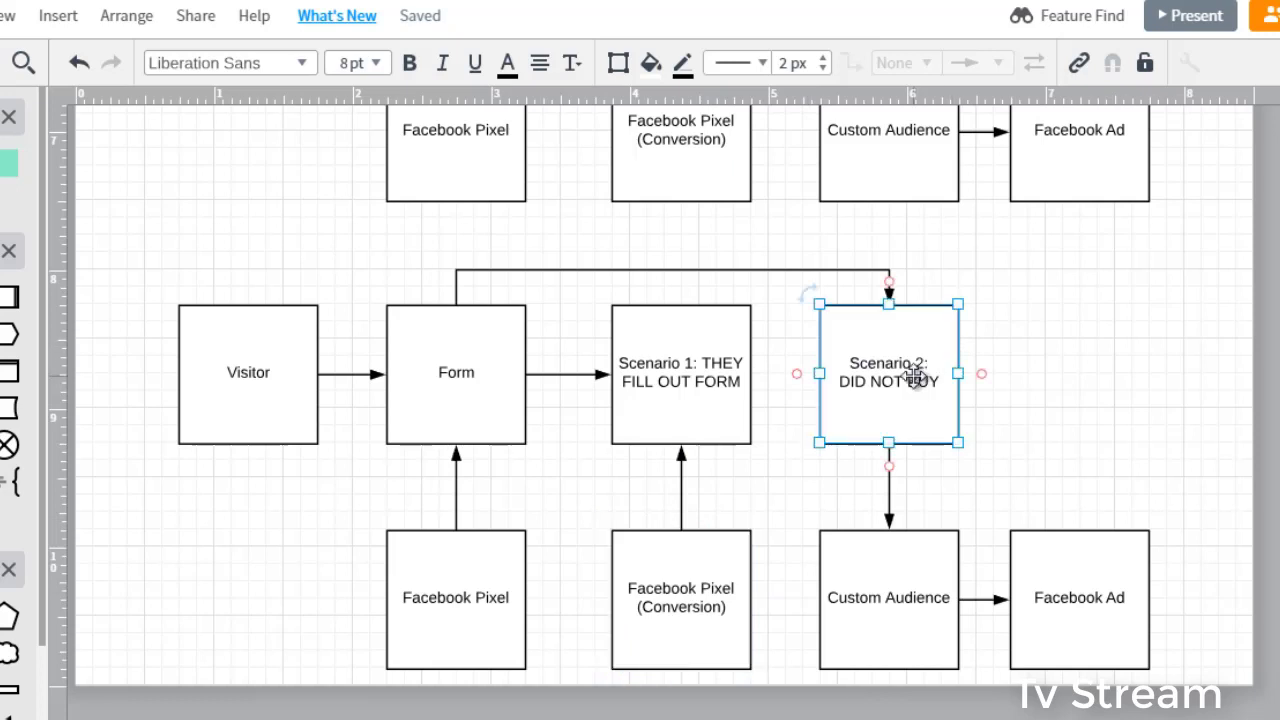
double_click(915, 376)
click(944, 384)
key(BackSpace)
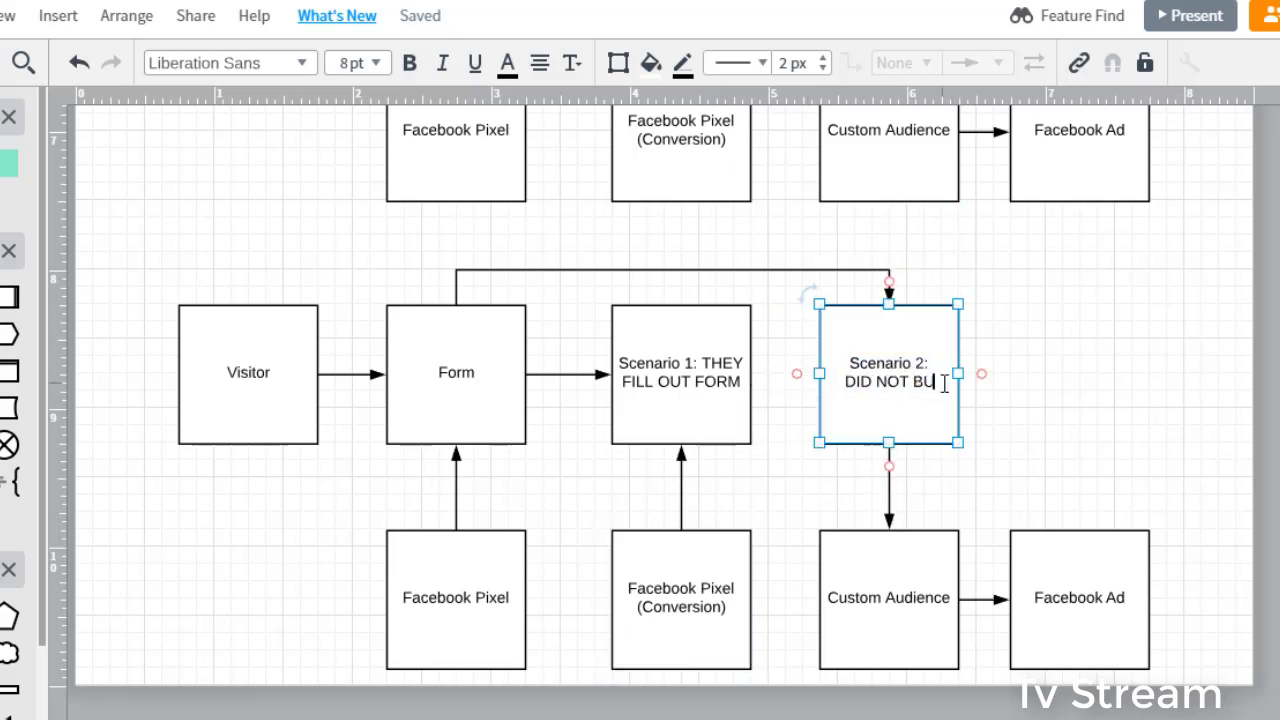
key(BackSpace)
key(BackSpace)
text(FILL FOR)
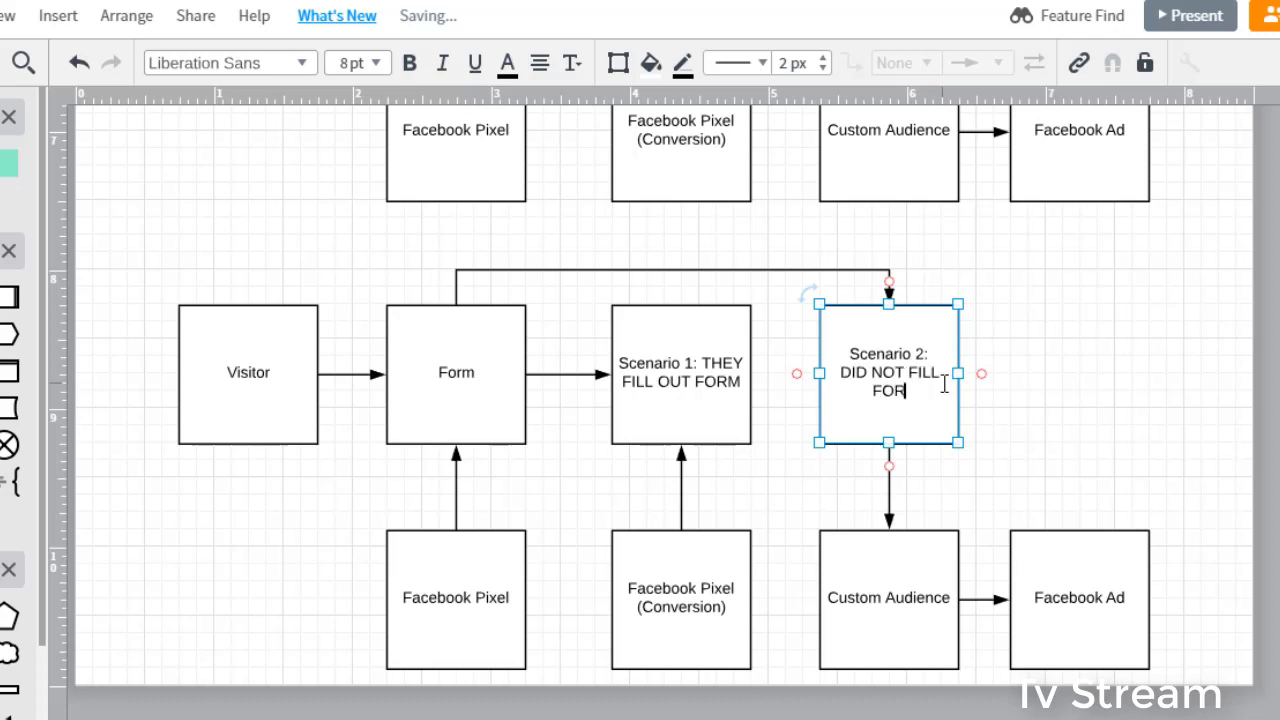
text(M)
click(1045, 301)
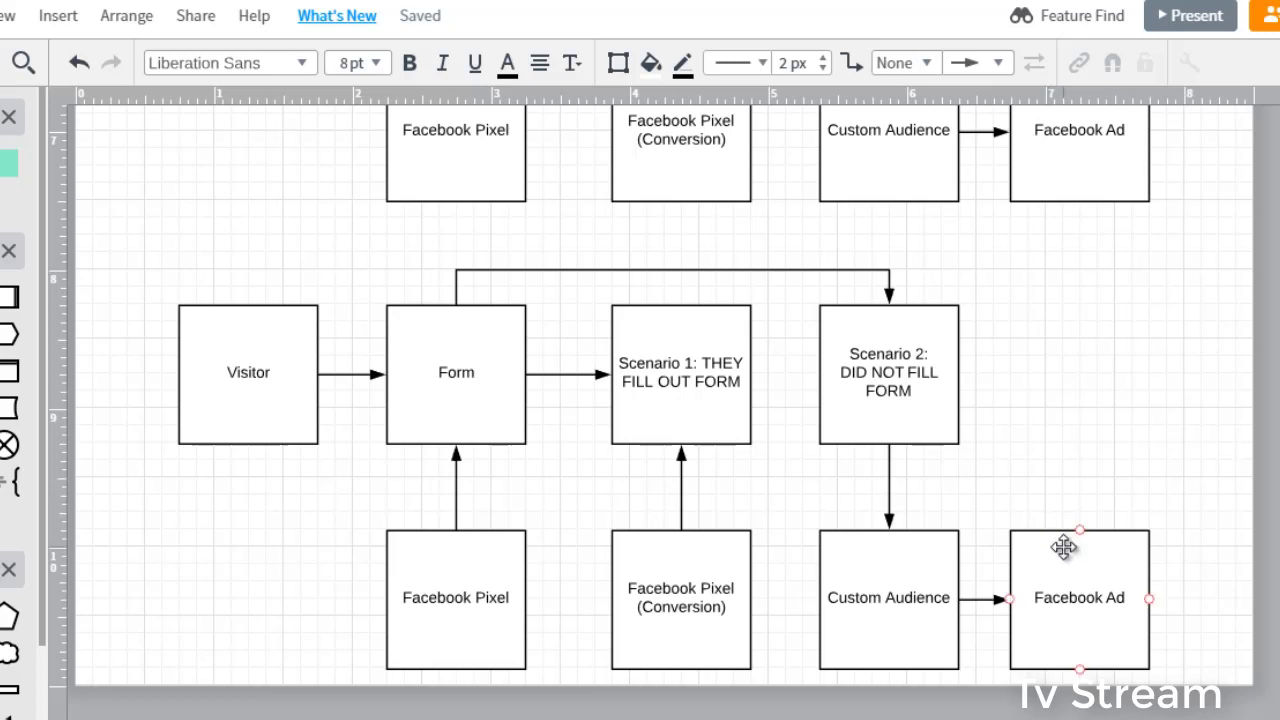
Step: Switch to the text notes to review the Email Opt In, Sale and Form goals, and return to the flowchart
click(1063, 543)
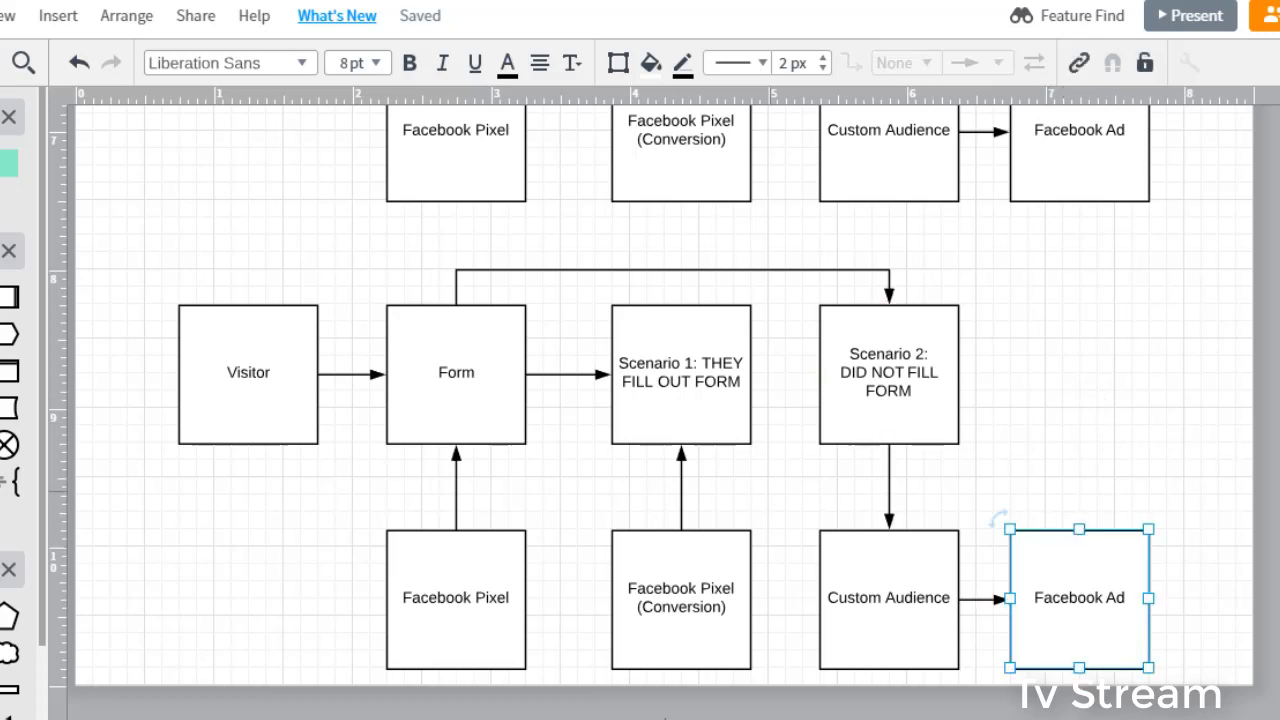
key(alt+Tab)
drag(631, 107, 343, 47)
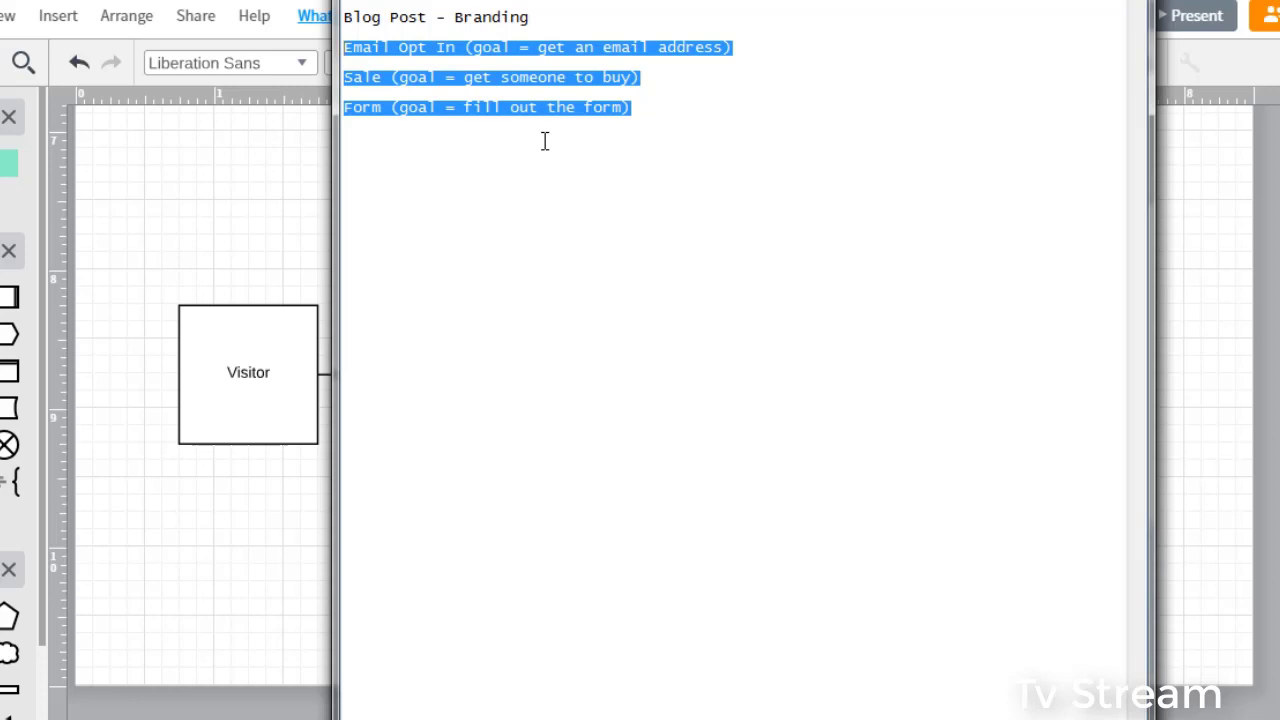
click(700, 119)
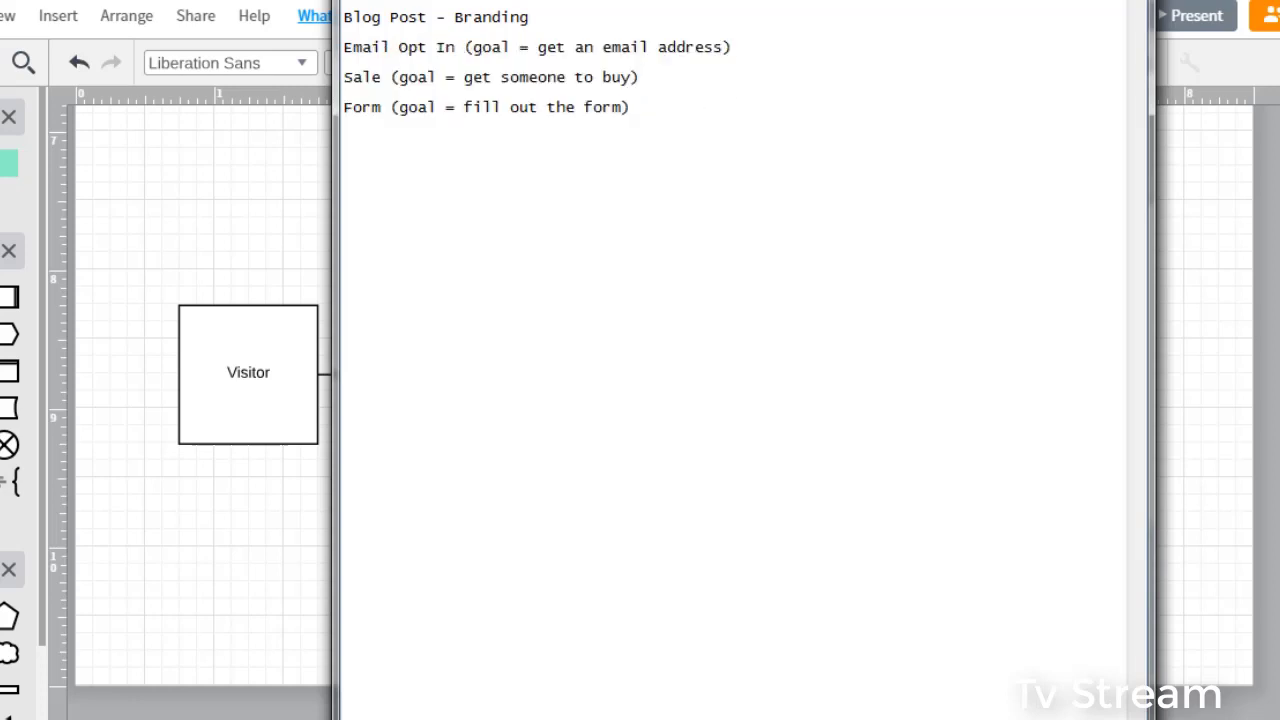
click(1050, 2)
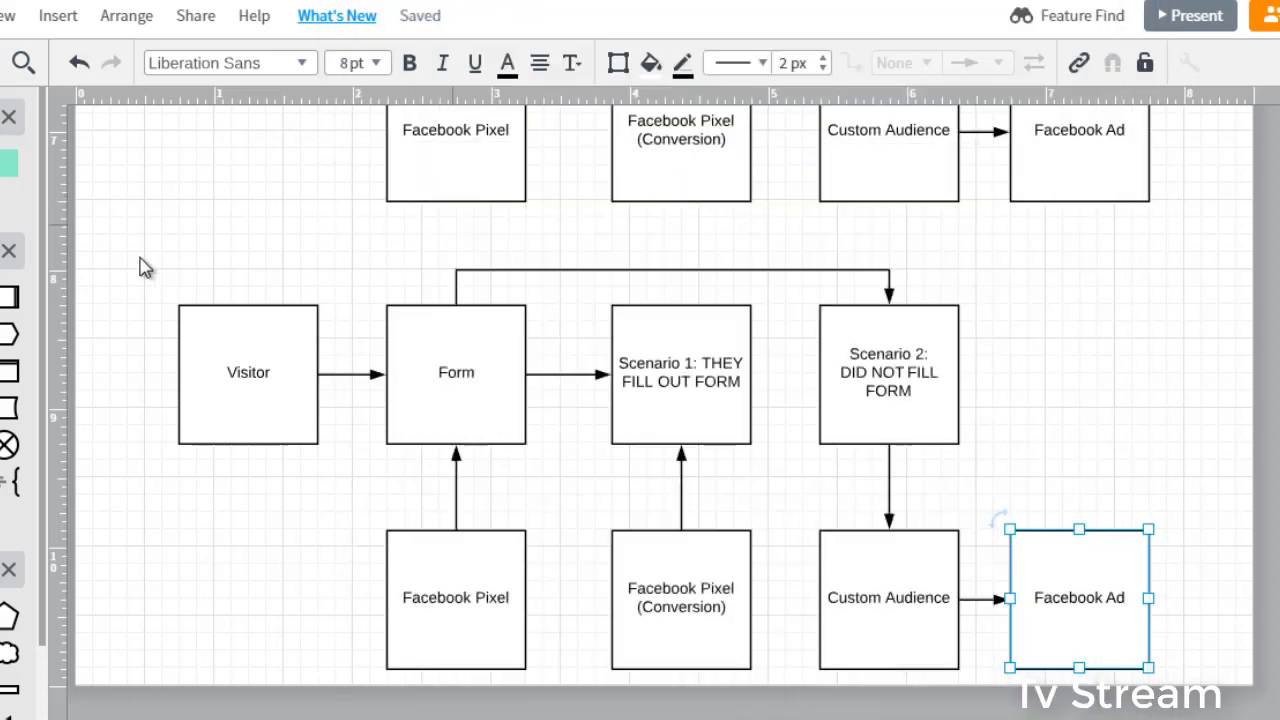
click(128, 280)
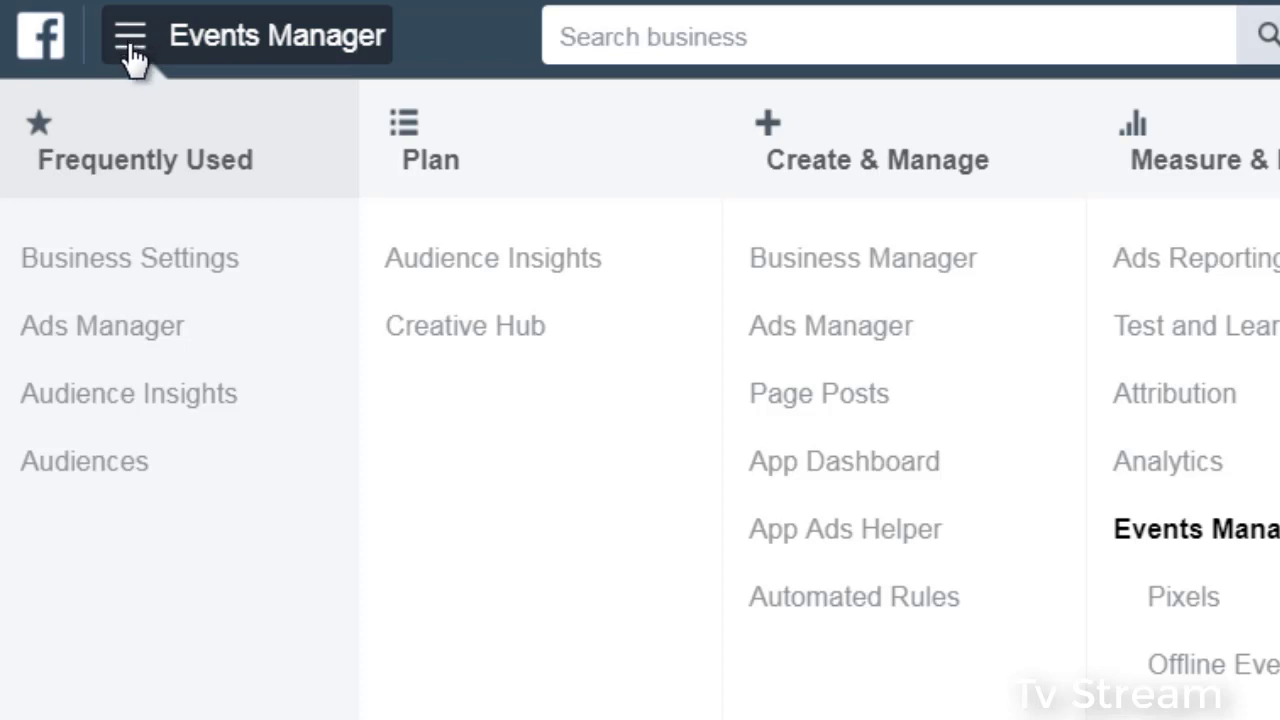
Step: Open the Pixels page of Facebook Events Manager and dismiss the tip about testing events
scroll(409, 480, down, 3)
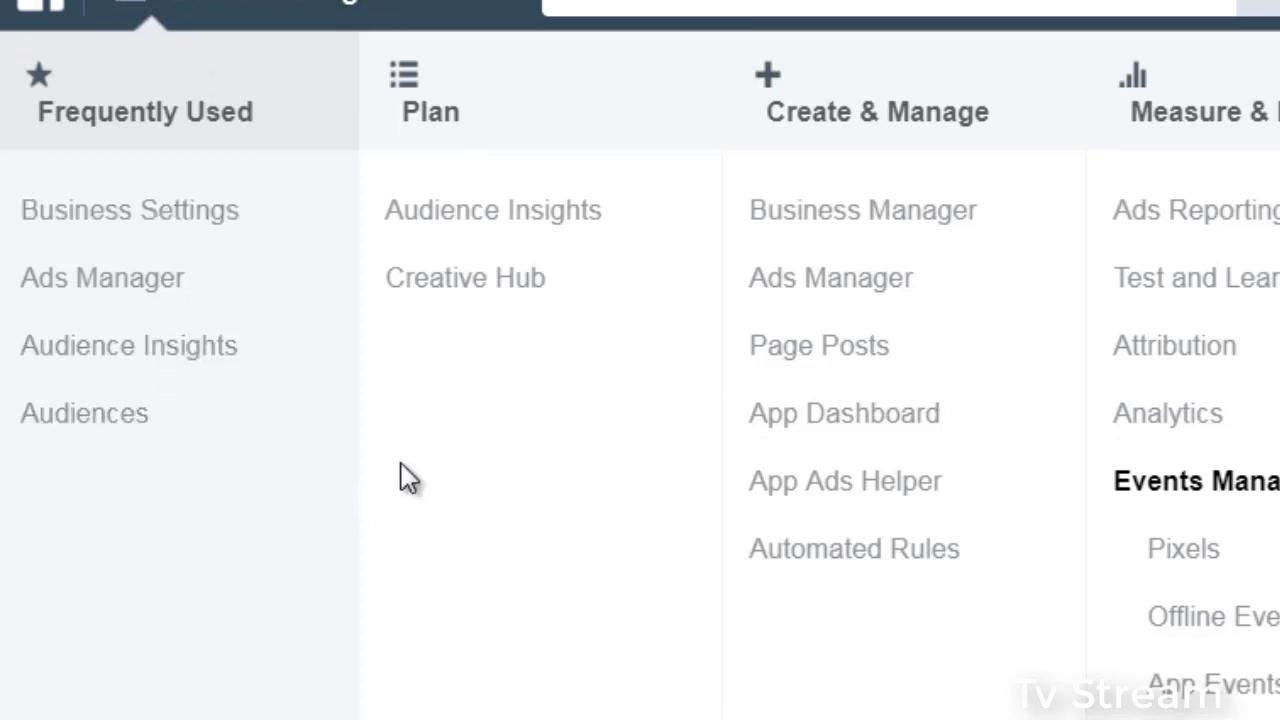
scroll(257, 680, down, 2)
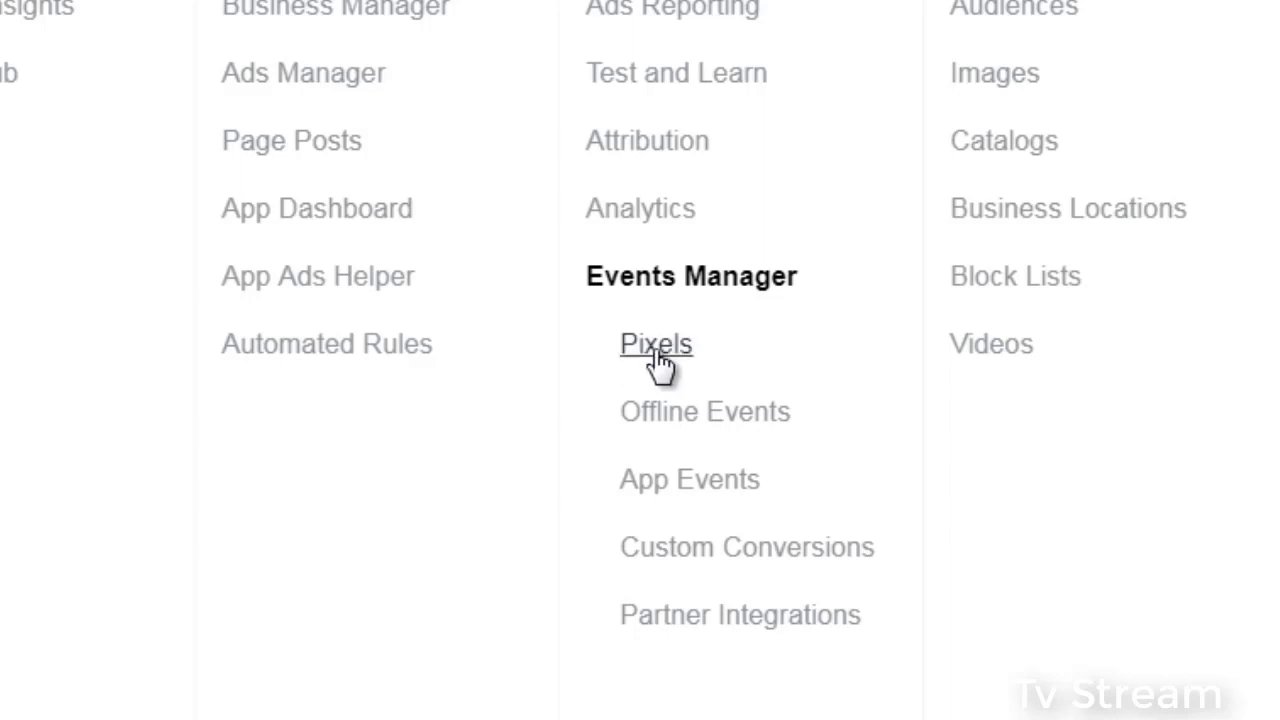
click(658, 358)
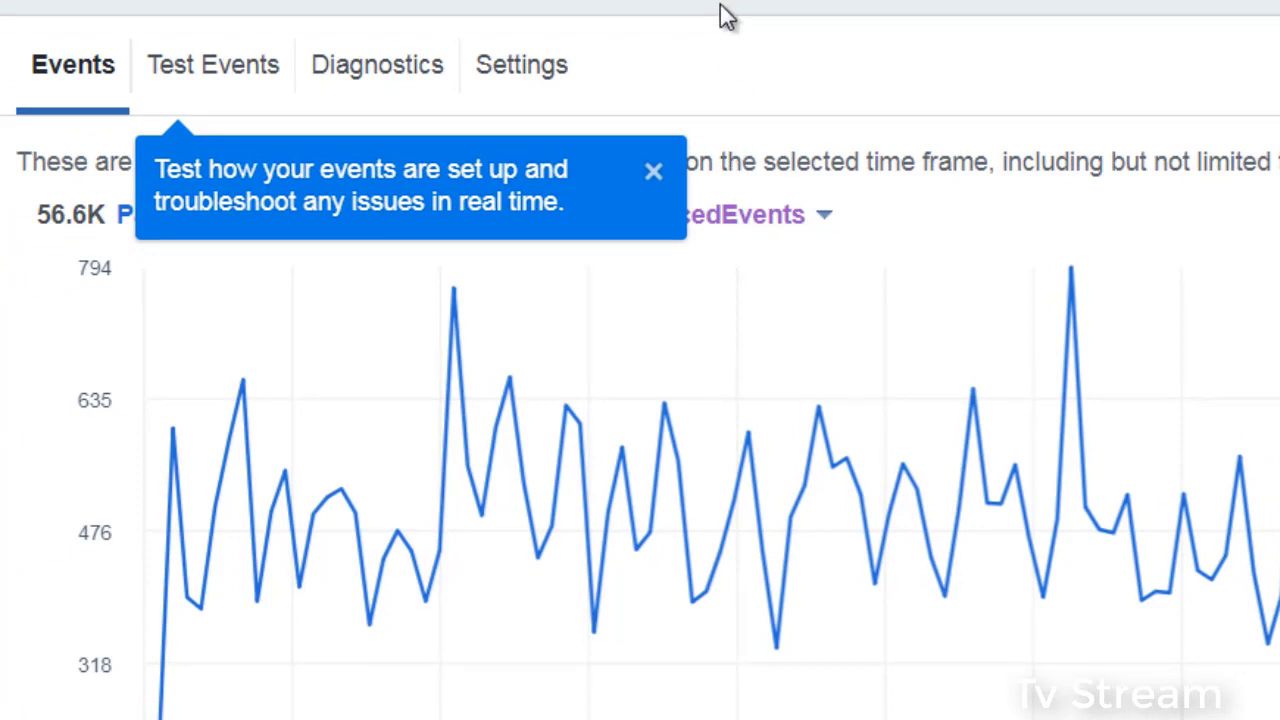
click(652, 178)
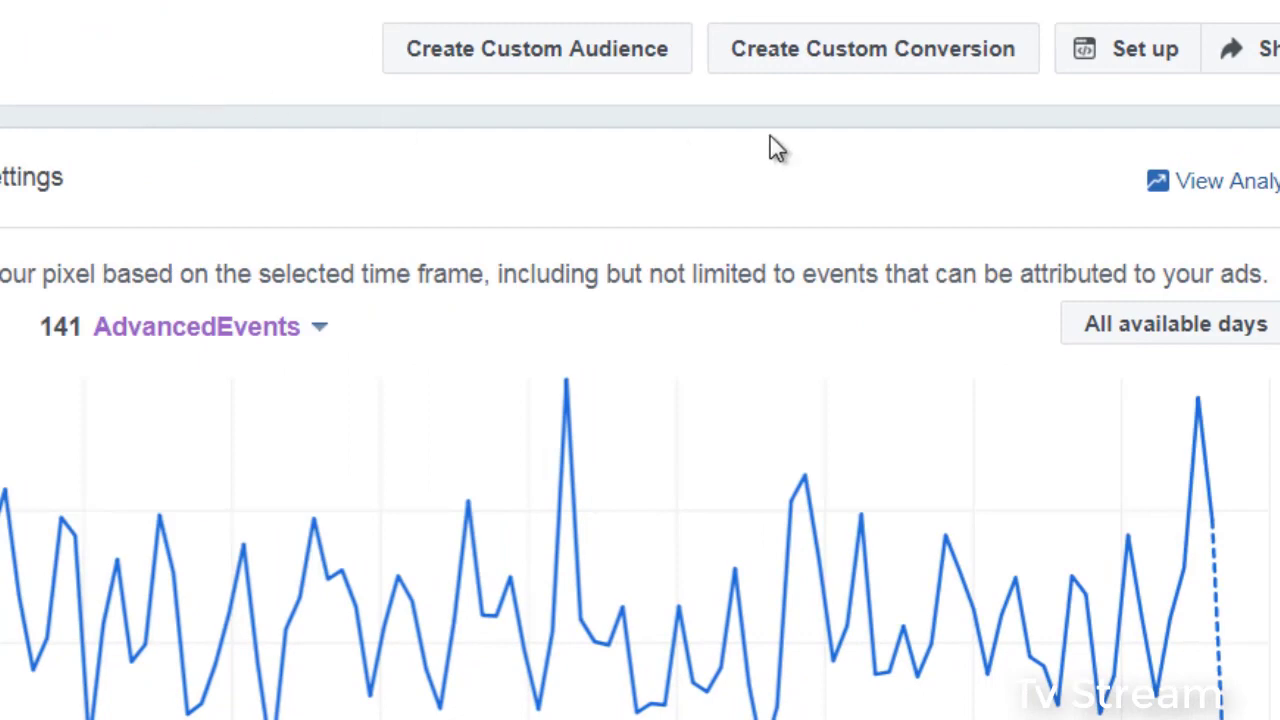
Step: Open the pixel's setup and go through the Install Pixel Code instructions for placing the code in the website header
click(1137, 65)
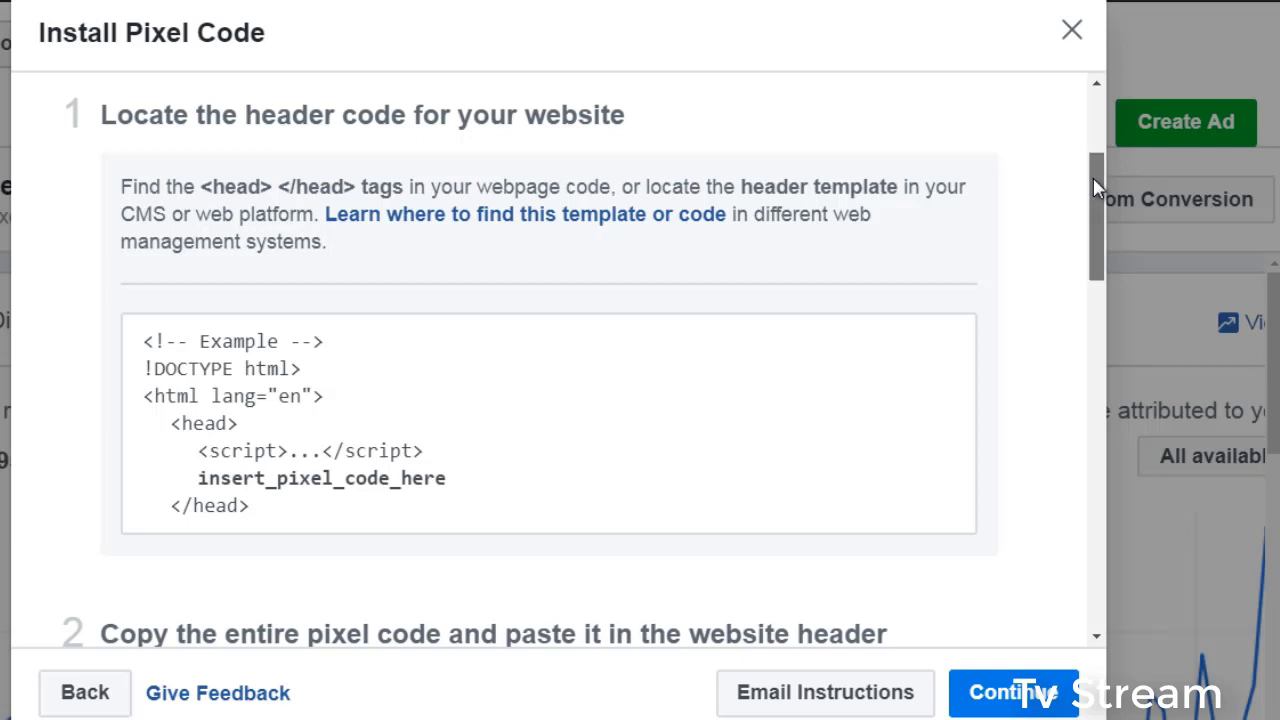
scroll(1094, 186, down, 1)
scroll(1094, 186, up, 1)
drag(1100, 197, 1094, 281)
click(606, 522)
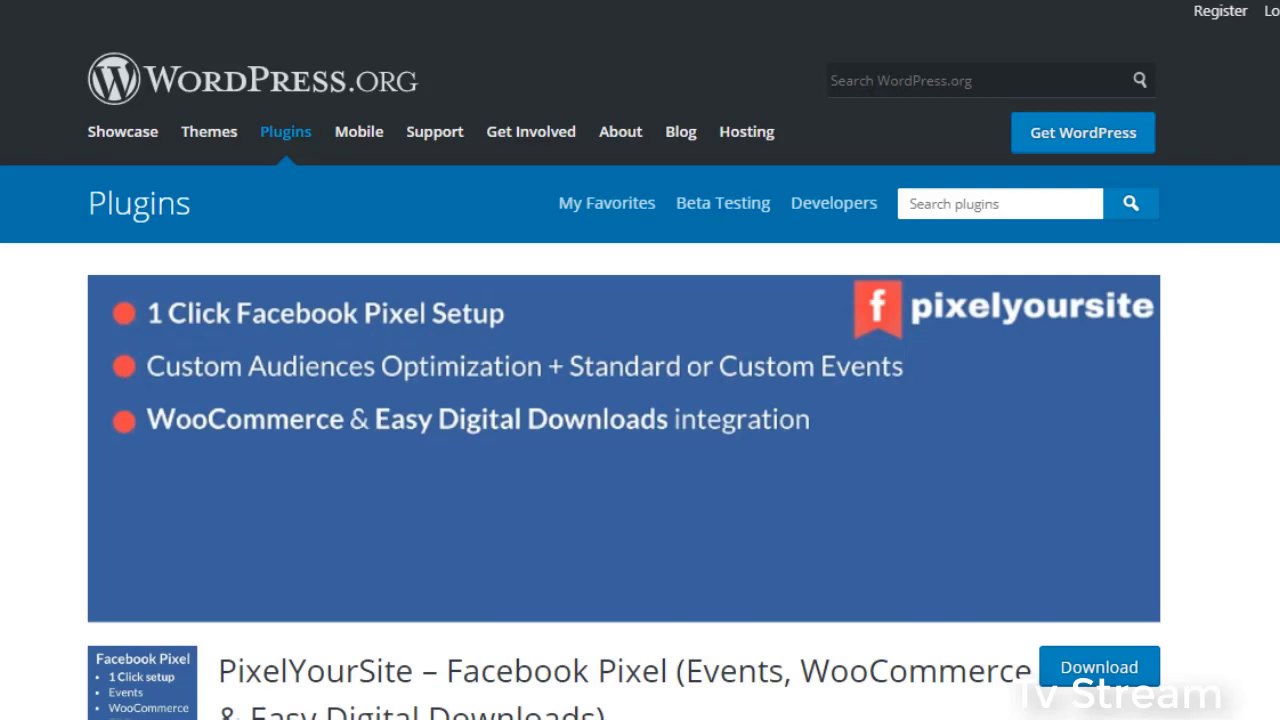
Step: Examine the PixelYourSite plugin page on WordPress.org, including its description, ratings, GDPR update and WooCommerce integration details
scroll(640, 400, down, 1)
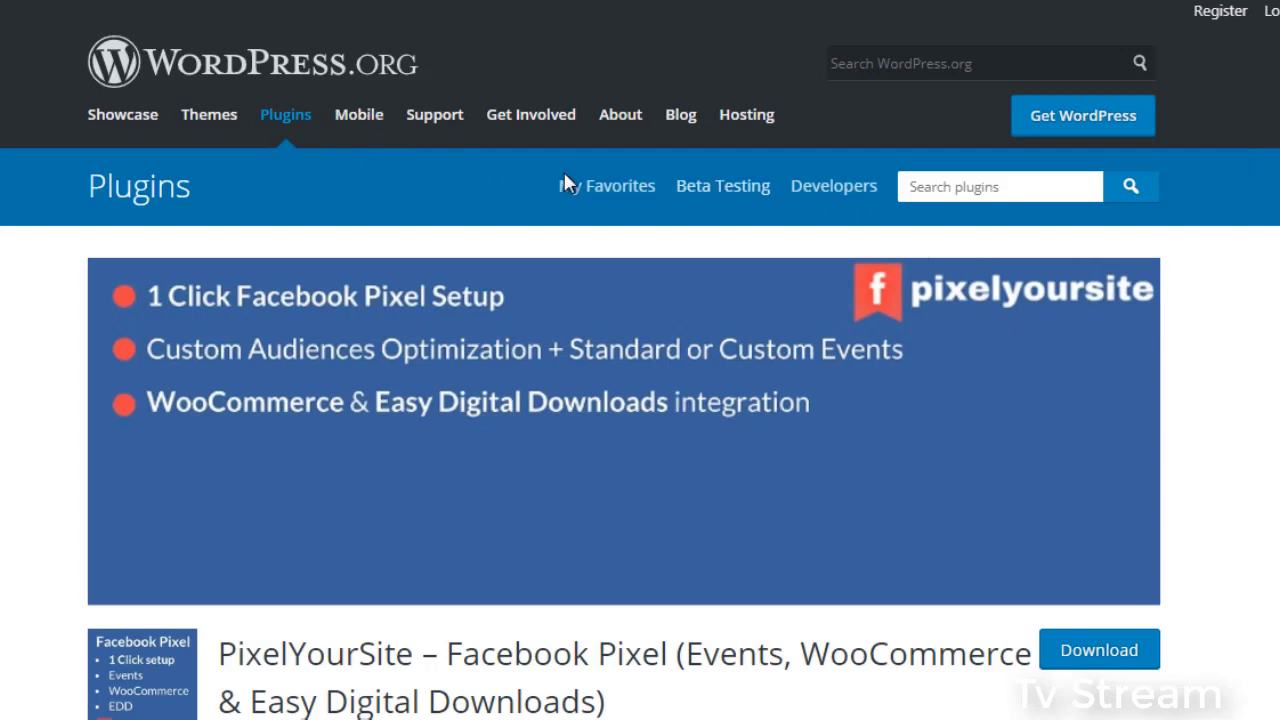
click(986, 187)
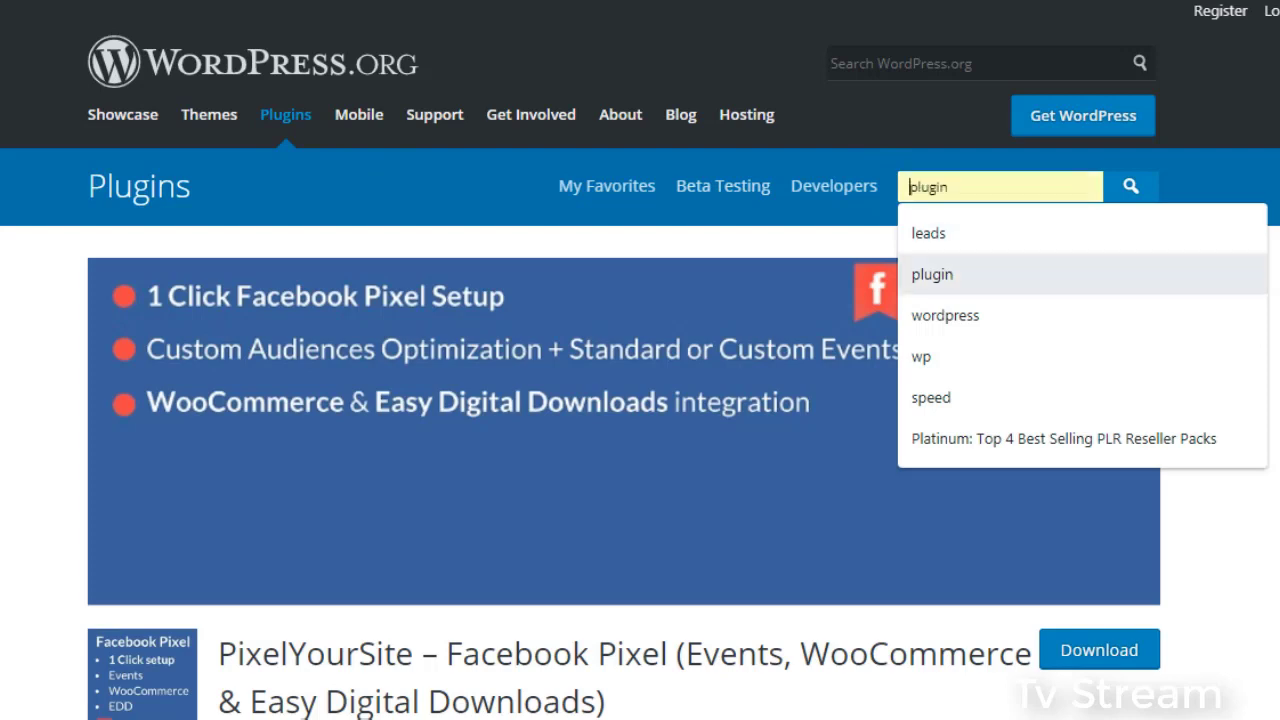
key(Escape)
scroll(640, 400, down, 3)
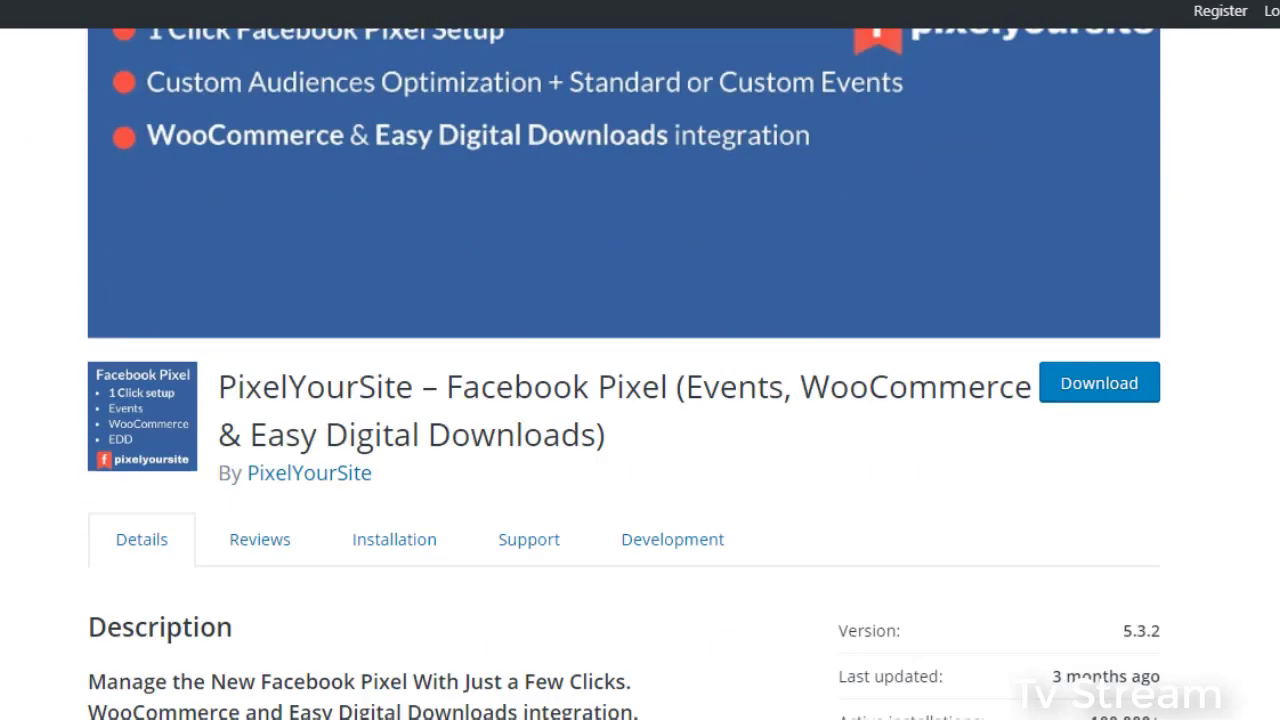
scroll(640, 400, down, 5)
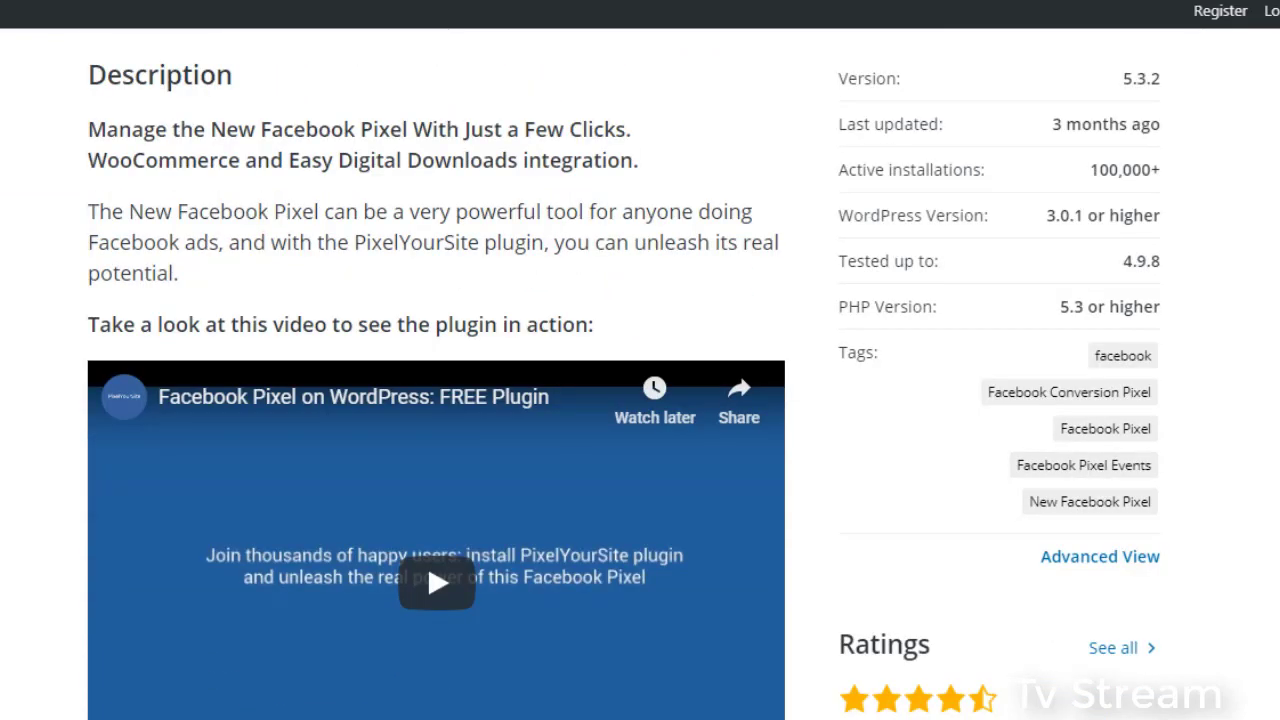
scroll(640, 400, down, 7)
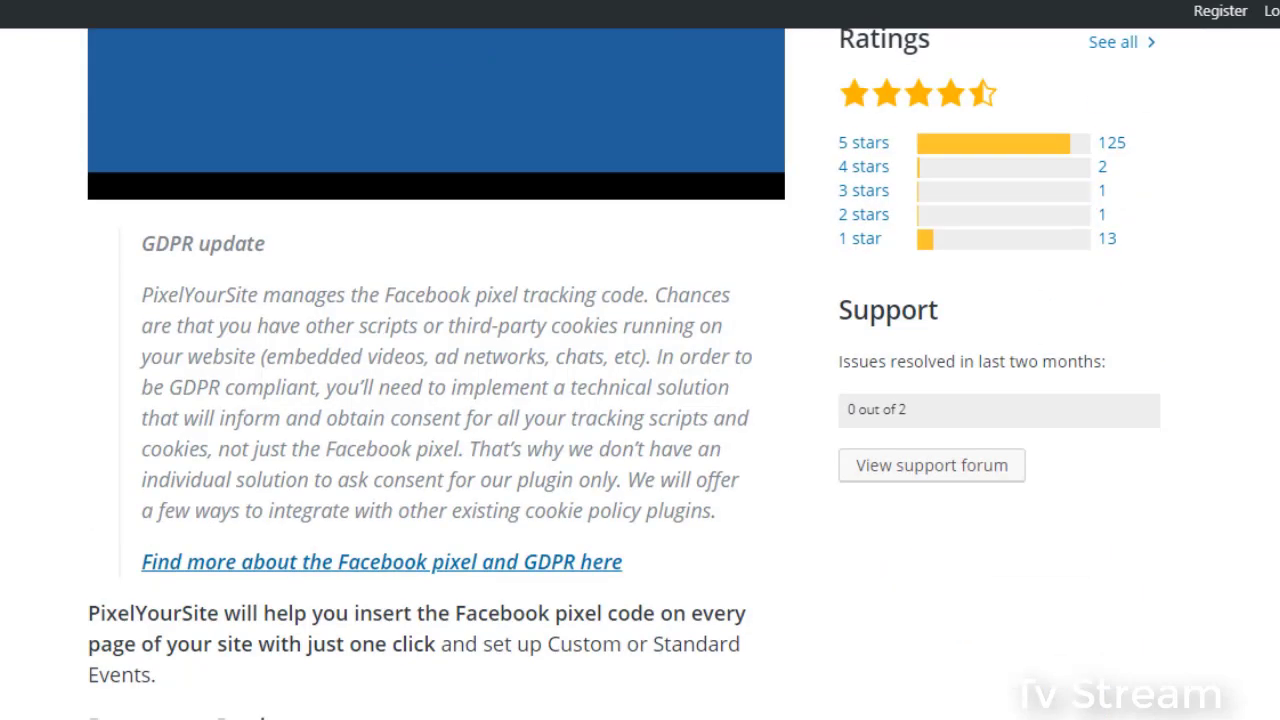
scroll(640, 400, down, 5)
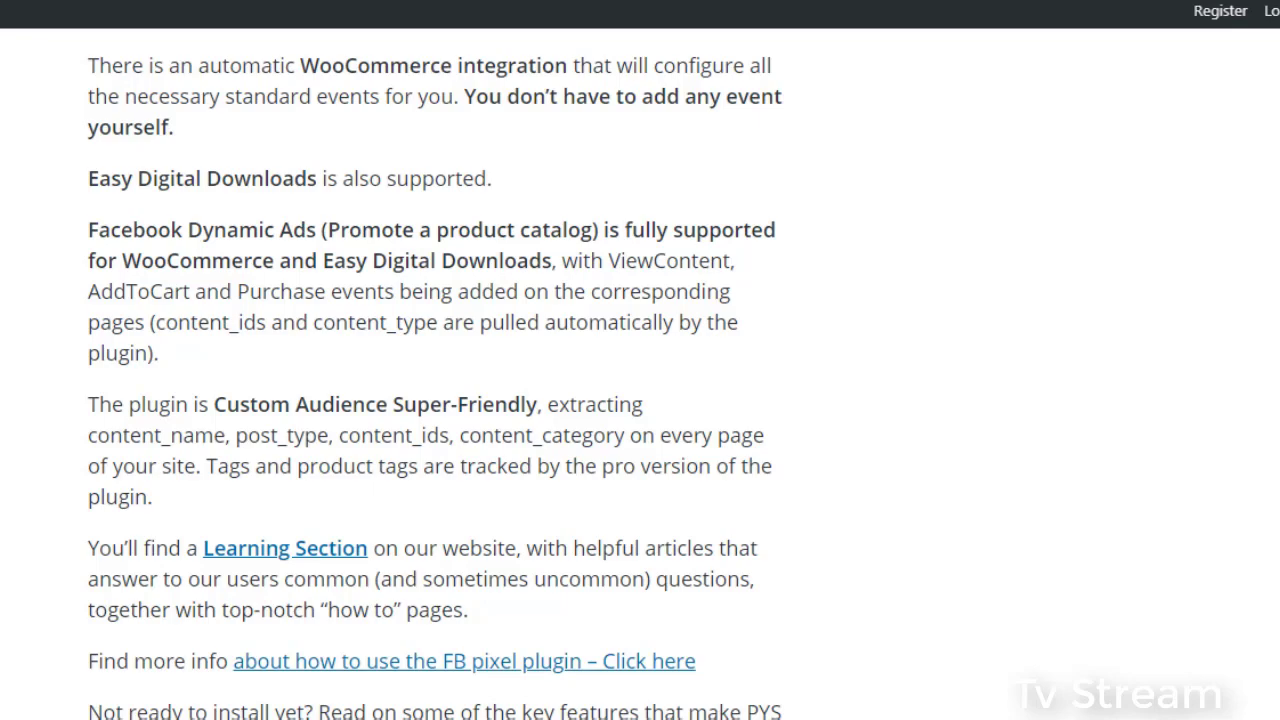
scroll(640, 400, up, 12)
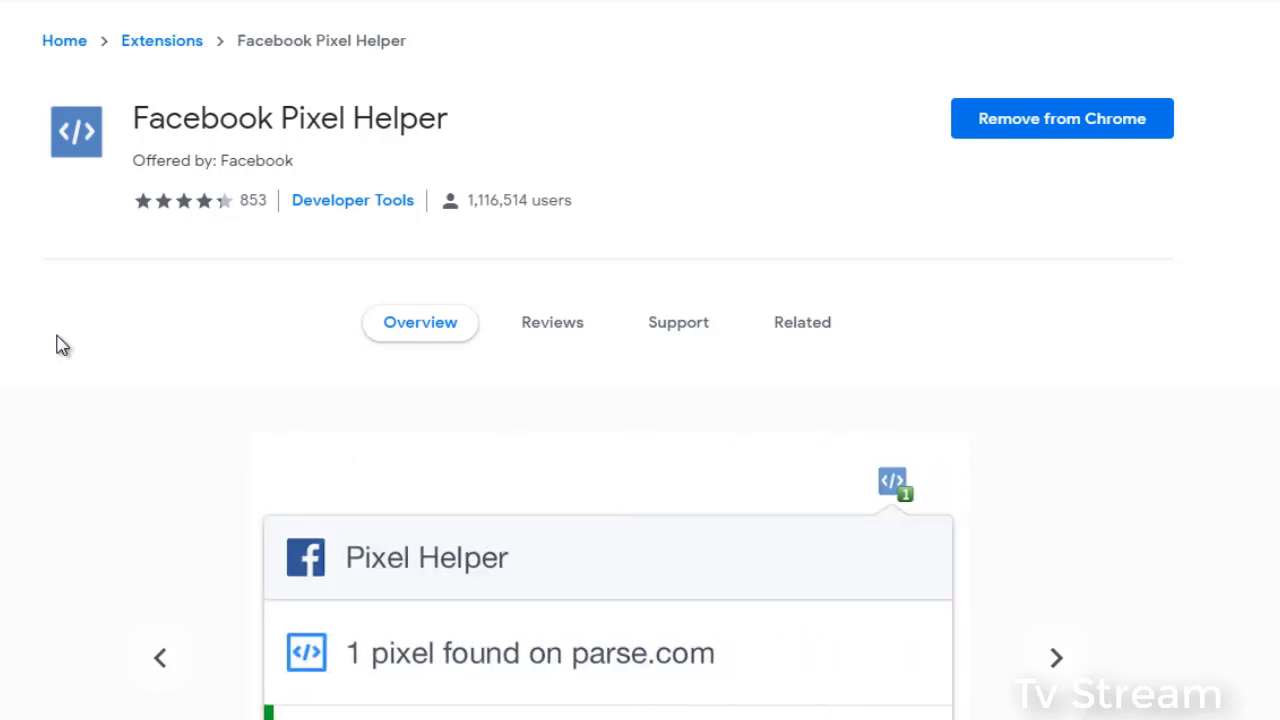
Step: Look over the overview of the Facebook Pixel Helper extension in the Chrome Web Store
scroll(62, 345, down, 1)
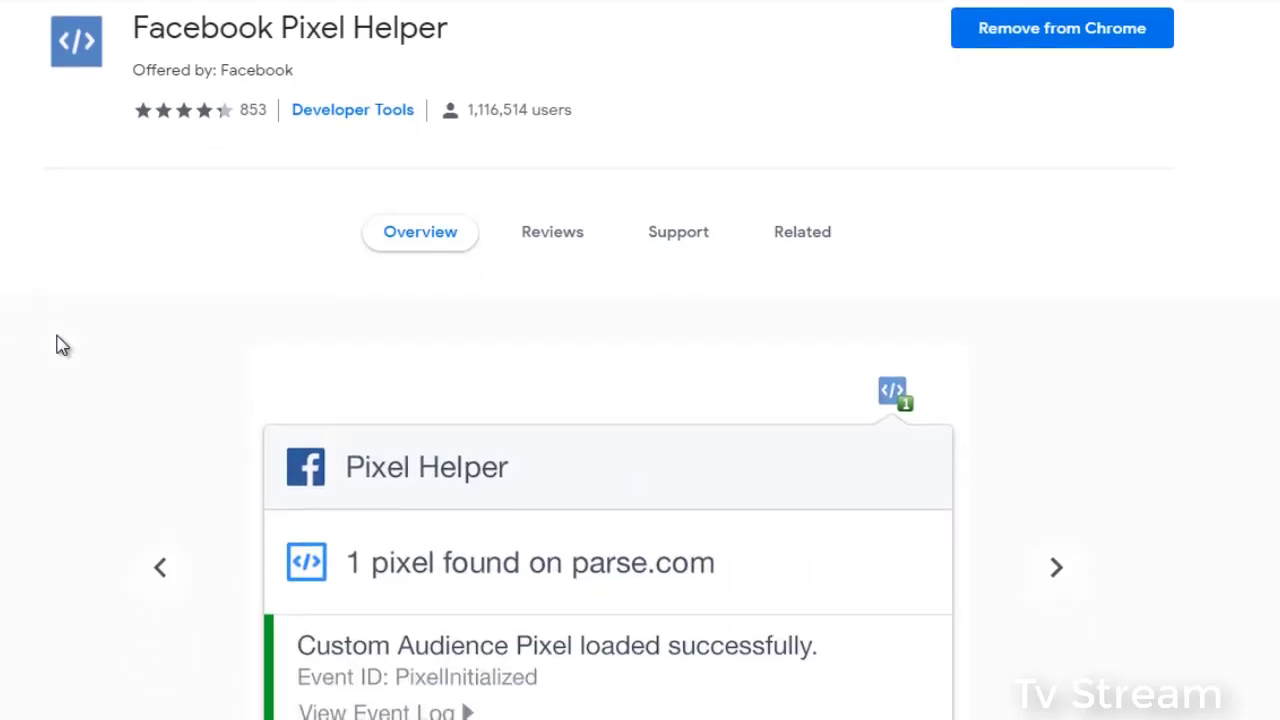
scroll(62, 345, up, 1)
scroll(62, 345, down, 1)
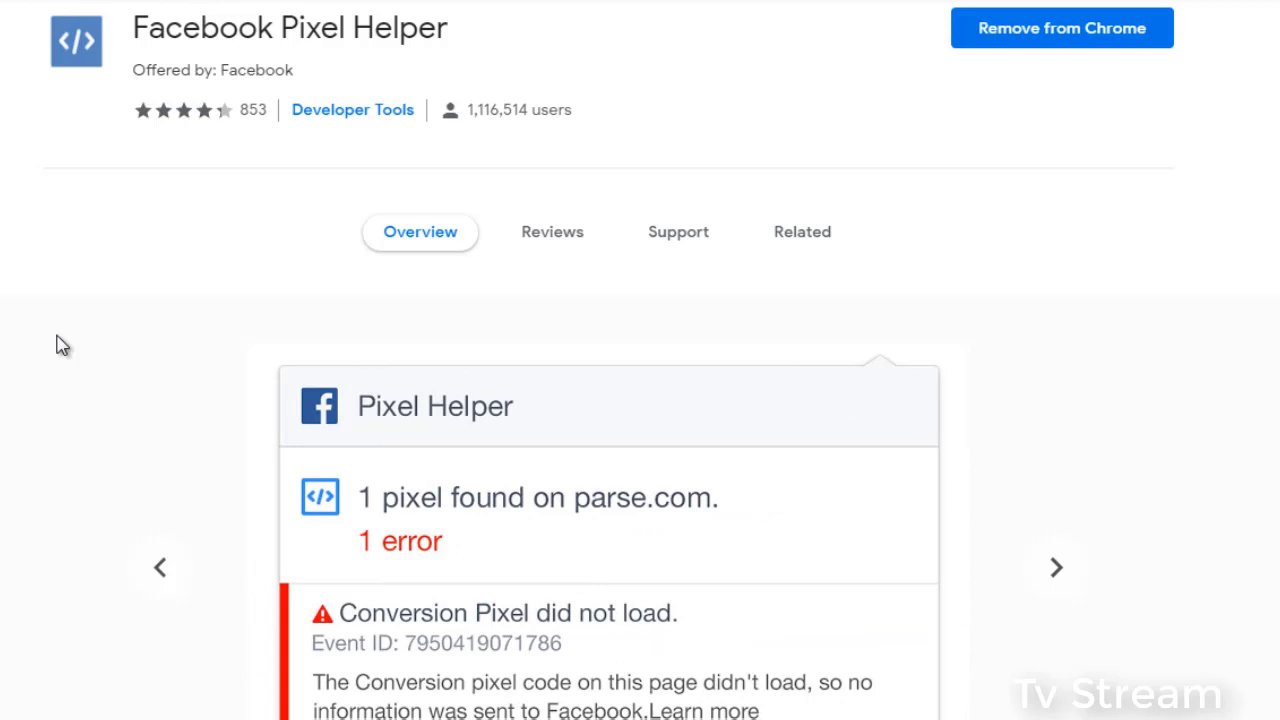
scroll(57, 345, down, 2)
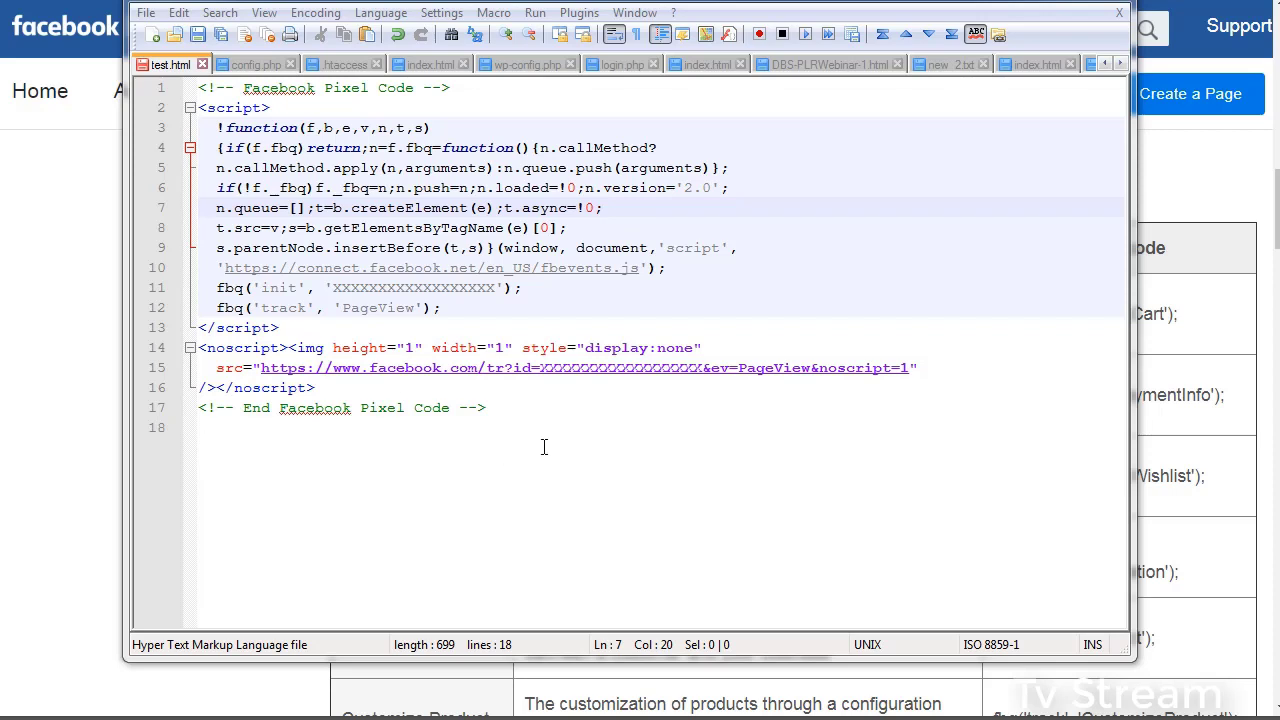
Step: Highlight the whole Facebook Pixel code in test.html, and the placeholder pixel ID in its fbq('init') line
drag(544, 447, 195, 85)
click(324, 228)
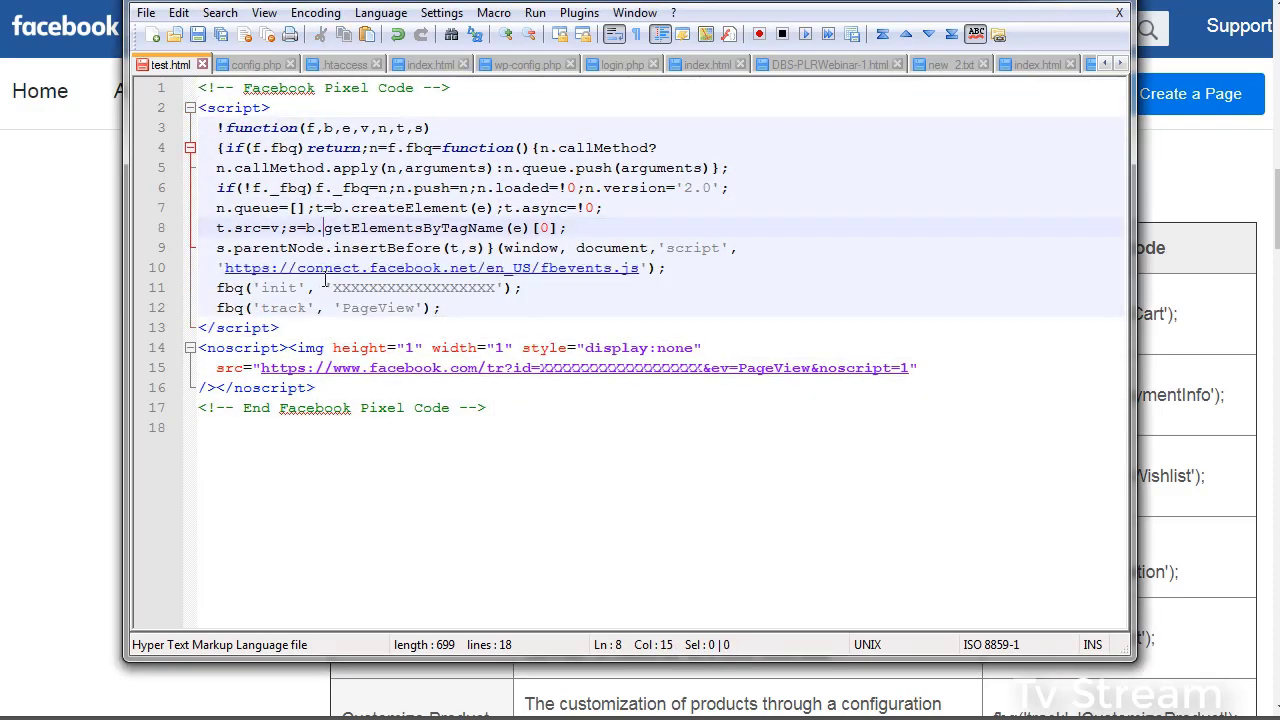
drag(332, 287, 494, 287)
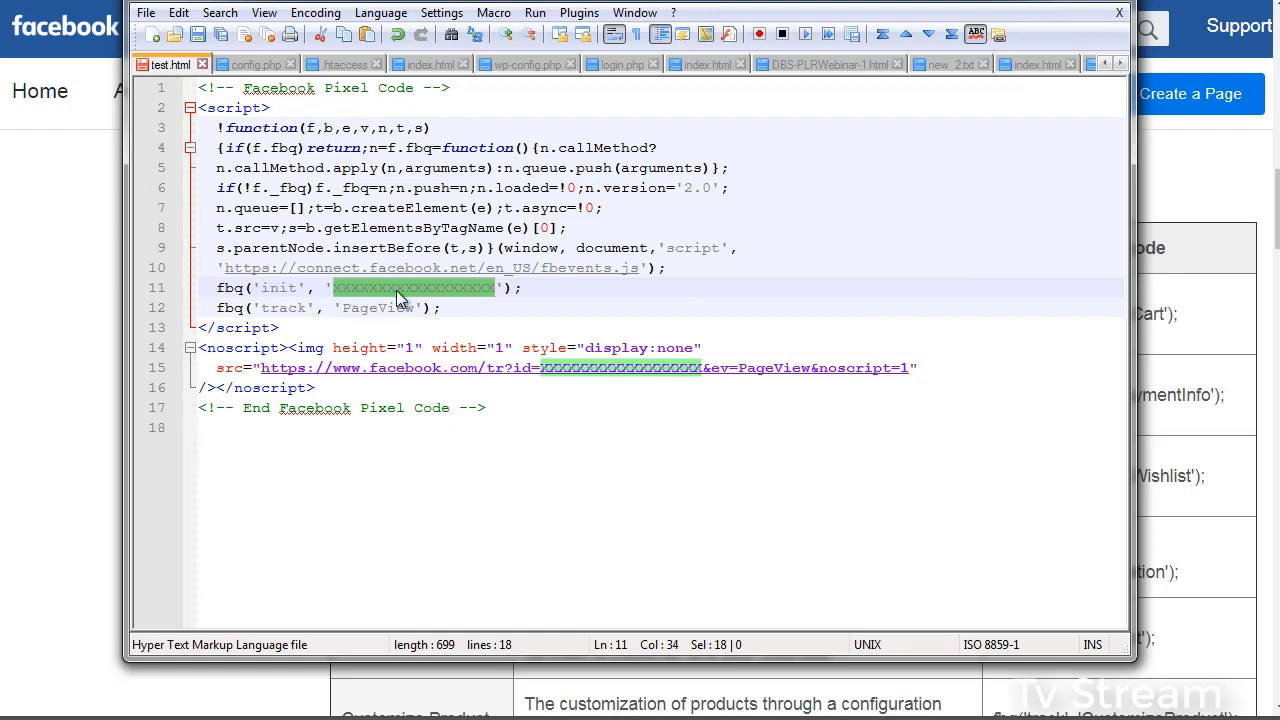
Step: In Facebook's Standard events table, highlight the AddToCart and AddPaymentInfo event codes and the Complete registration and Contact actions
click(71, 223)
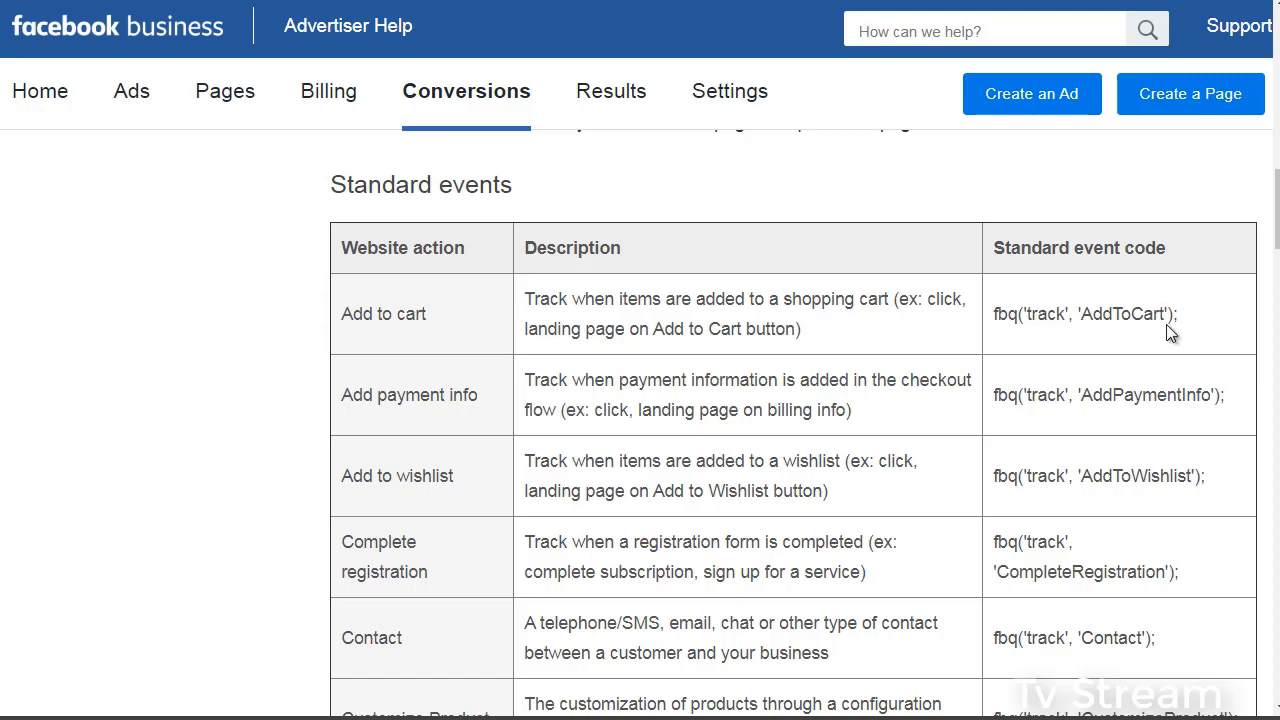
drag(1180, 316, 992, 306)
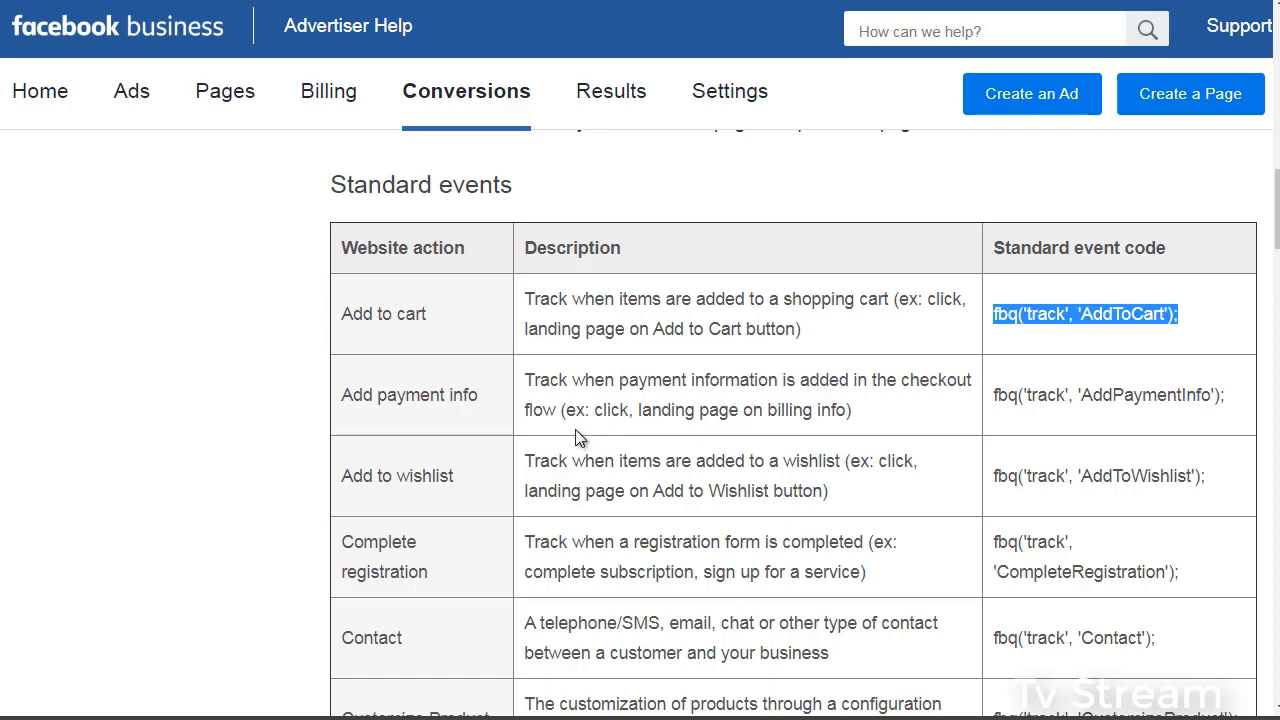
drag(1230, 397, 983, 398)
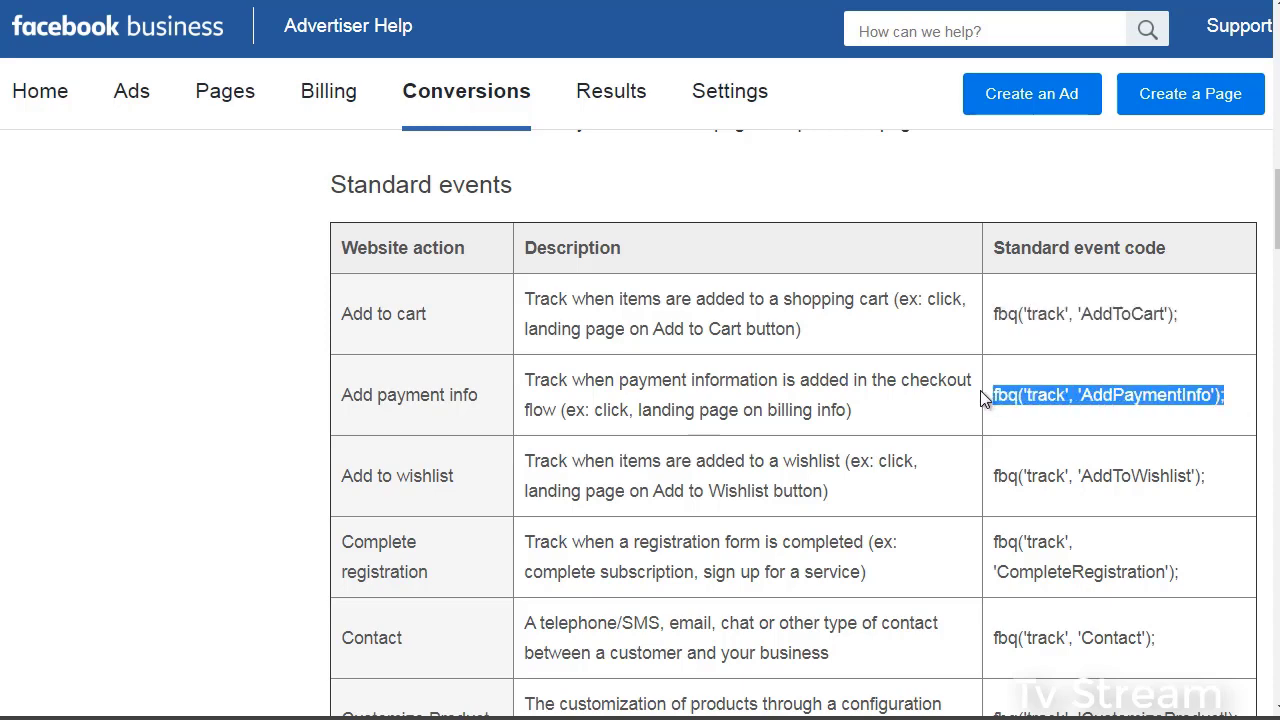
scroll(983, 398, down, 3)
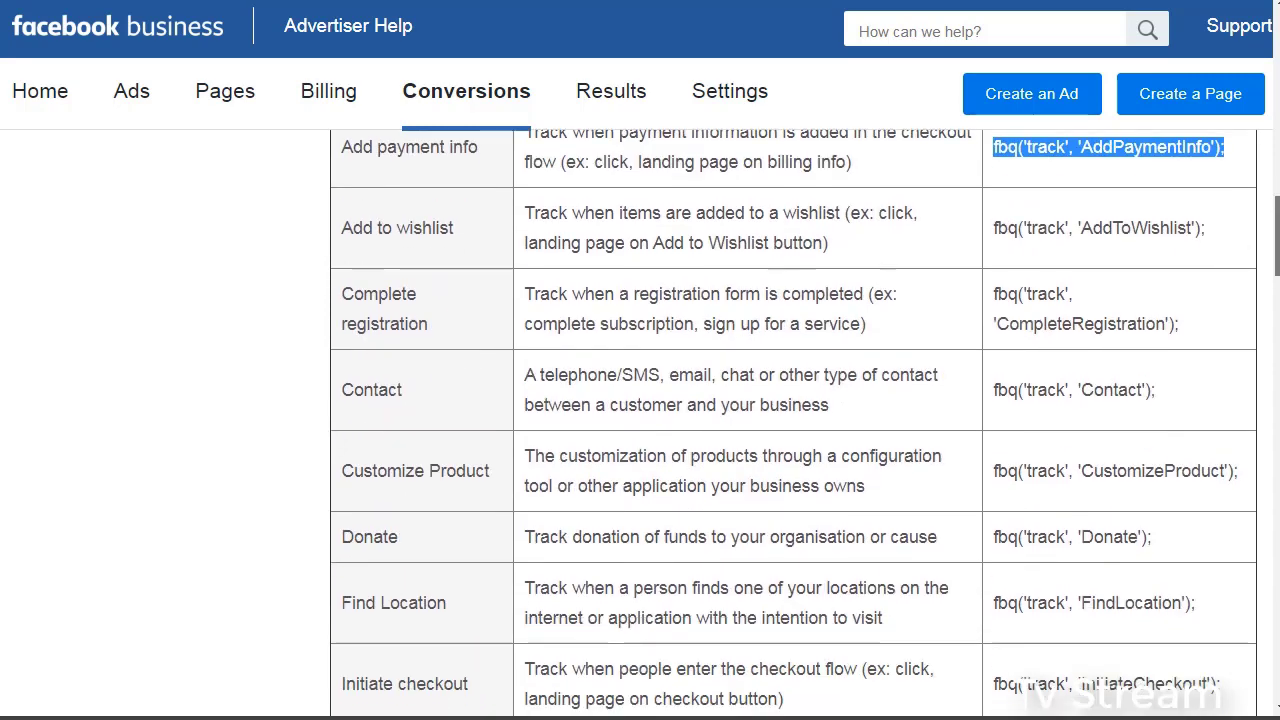
scroll(793, 422, down, 1)
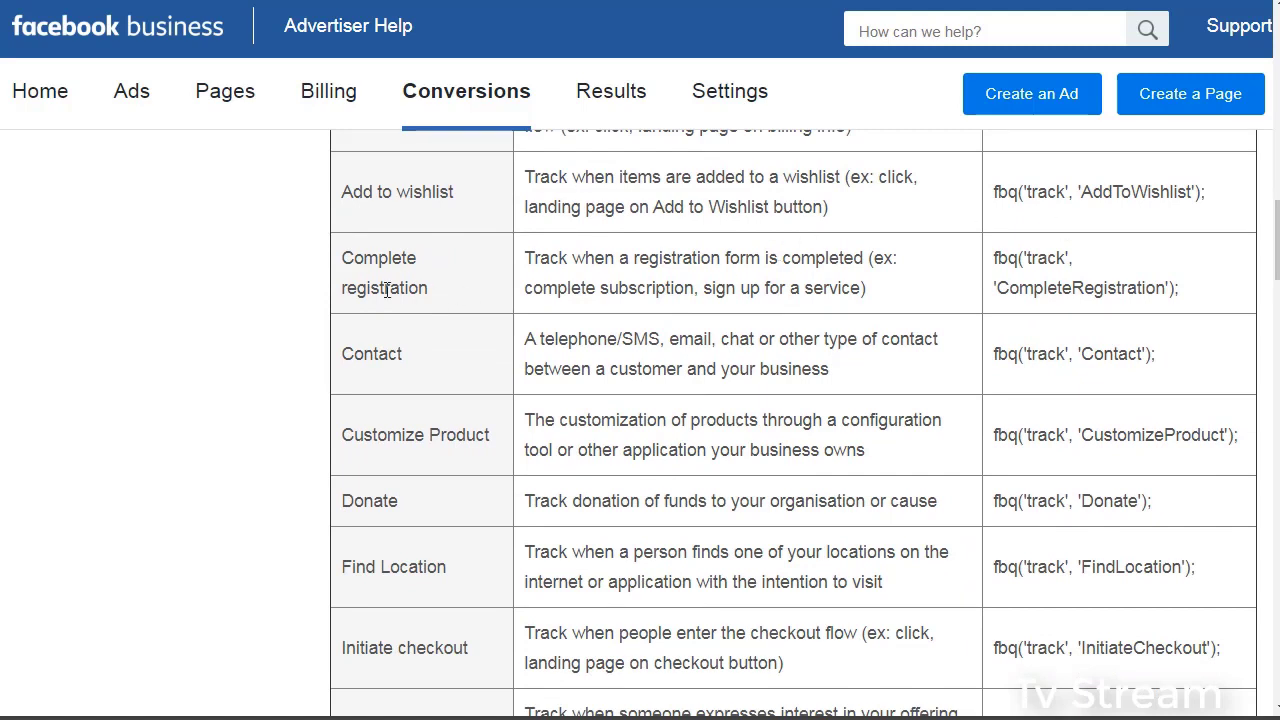
drag(343, 254, 432, 292)
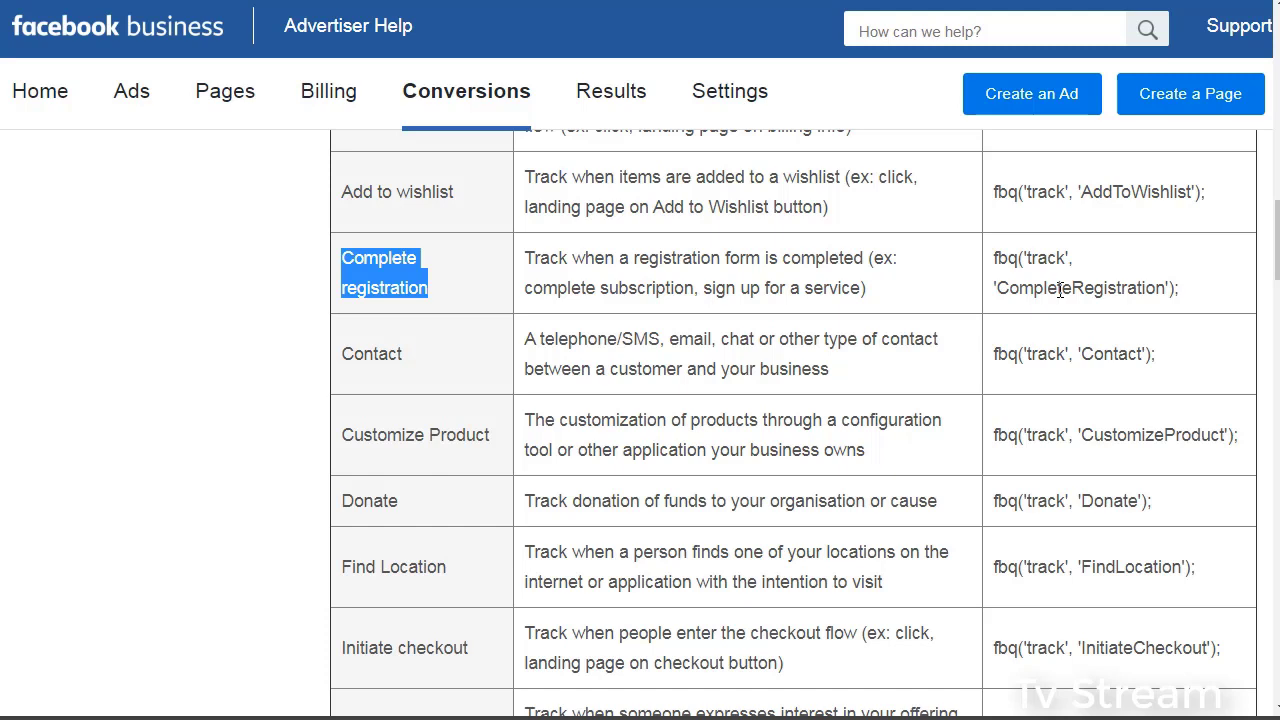
drag(341, 353, 403, 354)
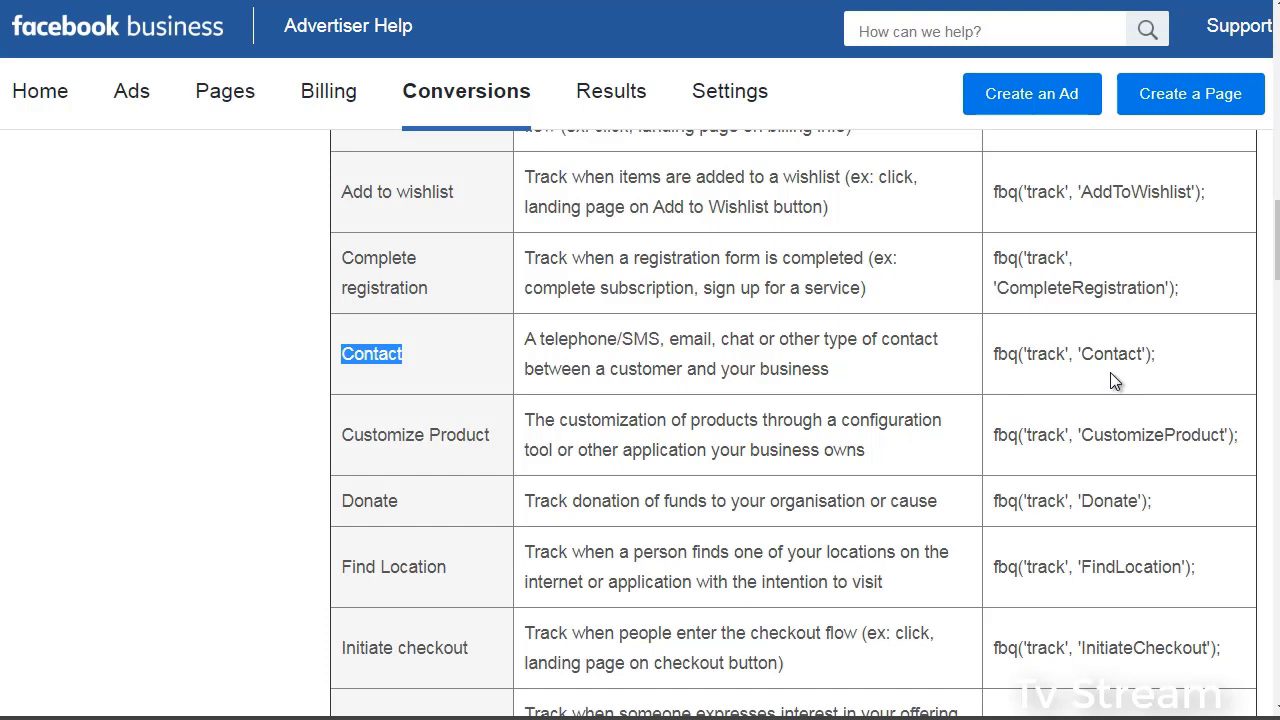
Step: Highlight the Lead action and its event code, and the Purchase event code with its USD currency and 0.00 value
scroll(1115, 381, down, 3)
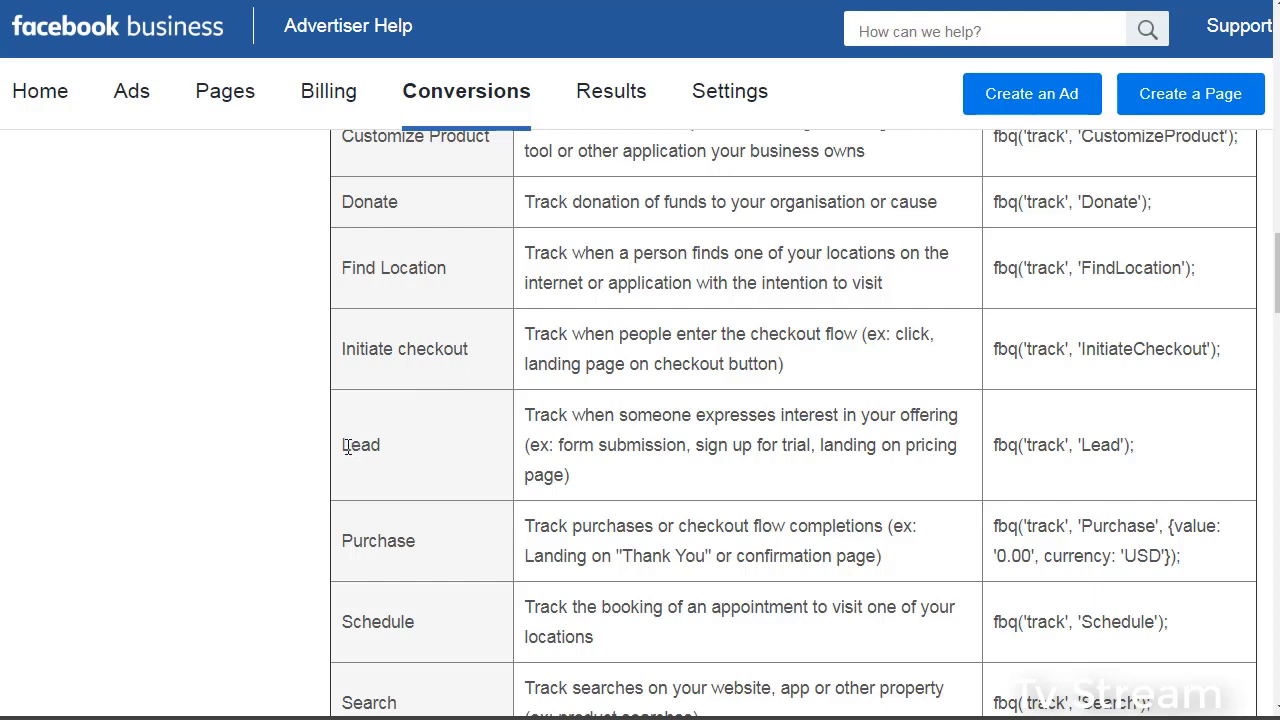
drag(344, 447, 380, 451)
drag(1142, 447, 983, 456)
scroll(1235, 300, down, 3)
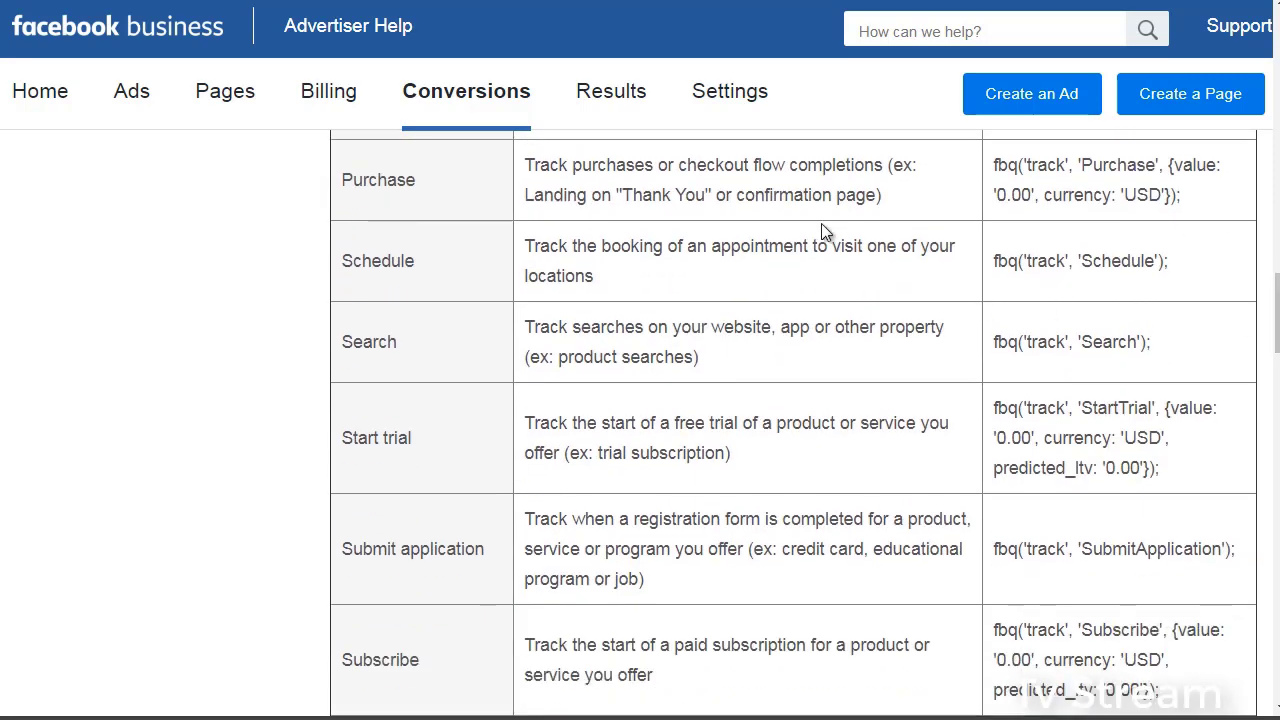
drag(1182, 195, 996, 167)
click(996, 167)
drag(1158, 195, 1126, 195)
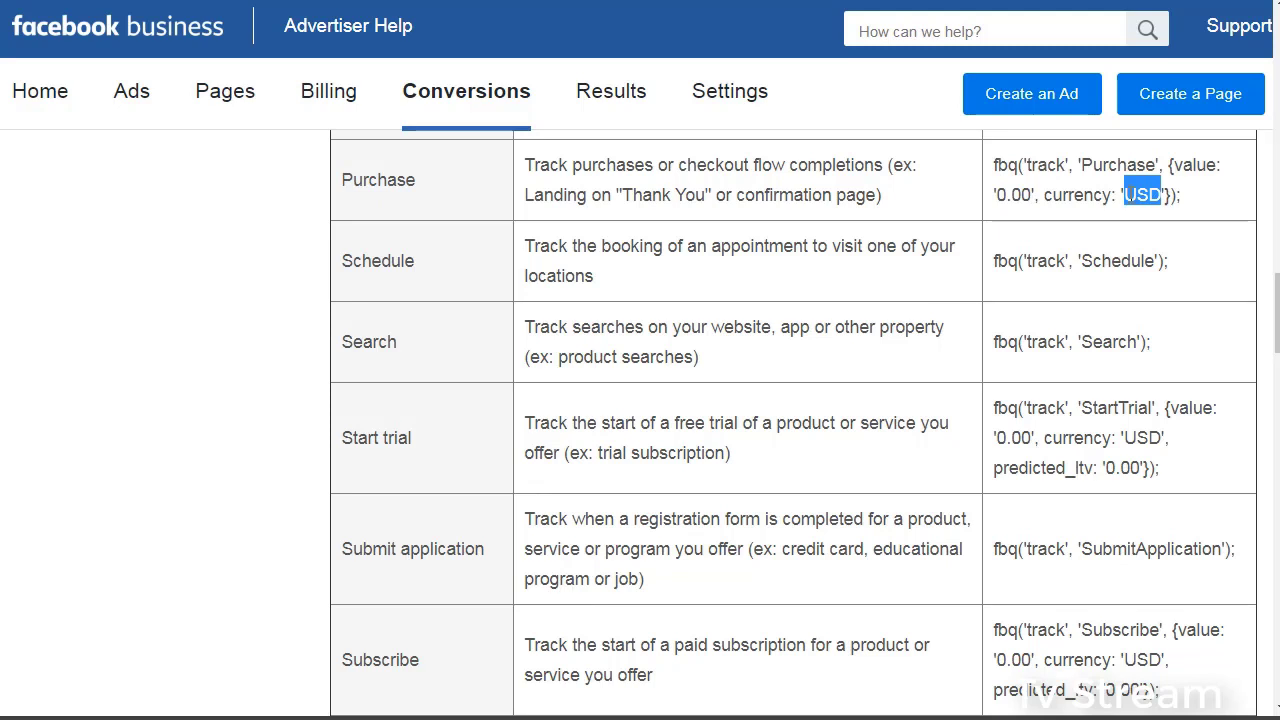
drag(1033, 195, 998, 199)
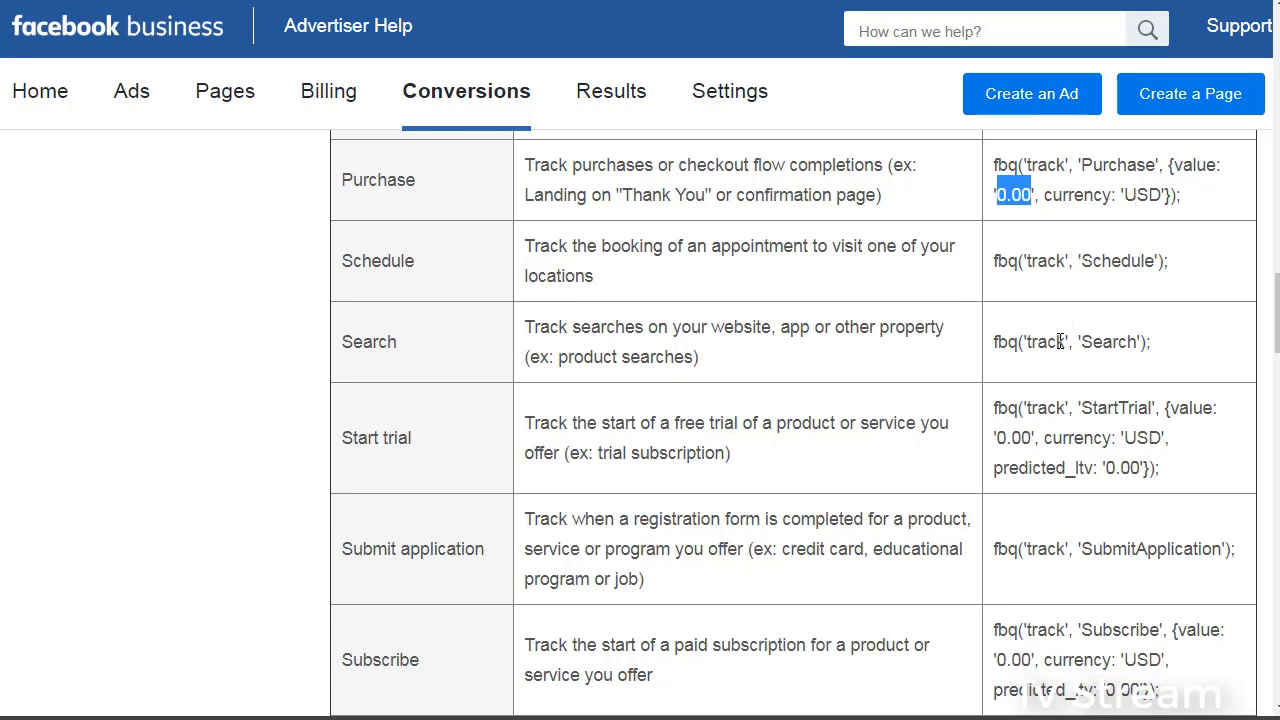
Step: Copy the fbq('track', 'ViewContent'); code from the View content row of the Standard events table
scroll(1056, 341, down, 3)
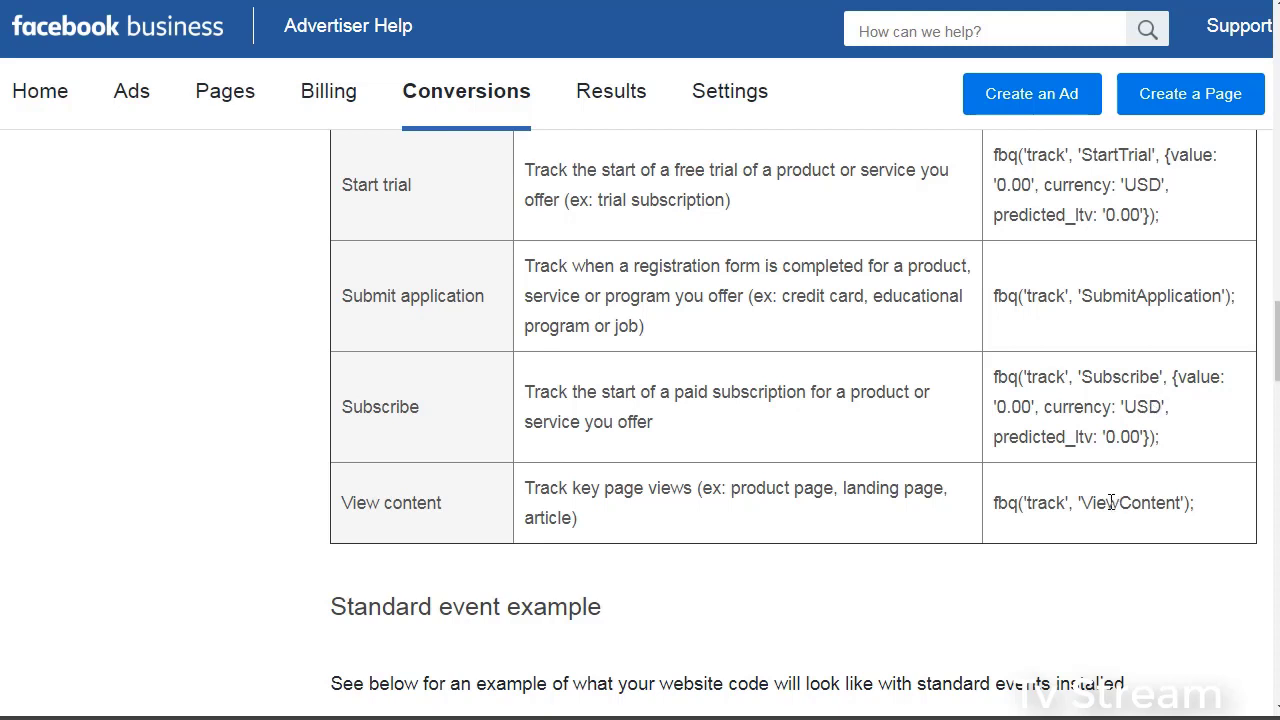
drag(1197, 506, 983, 505)
key(ctrl+c)
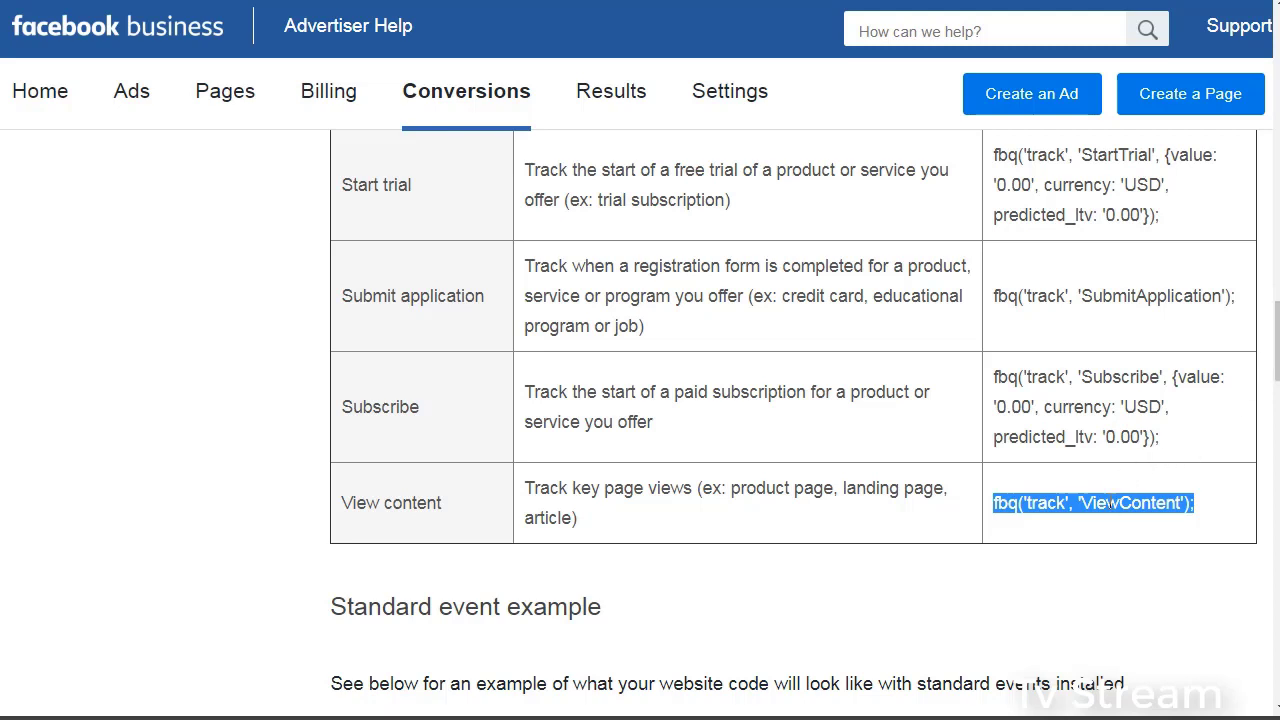
right_click(1060, 513)
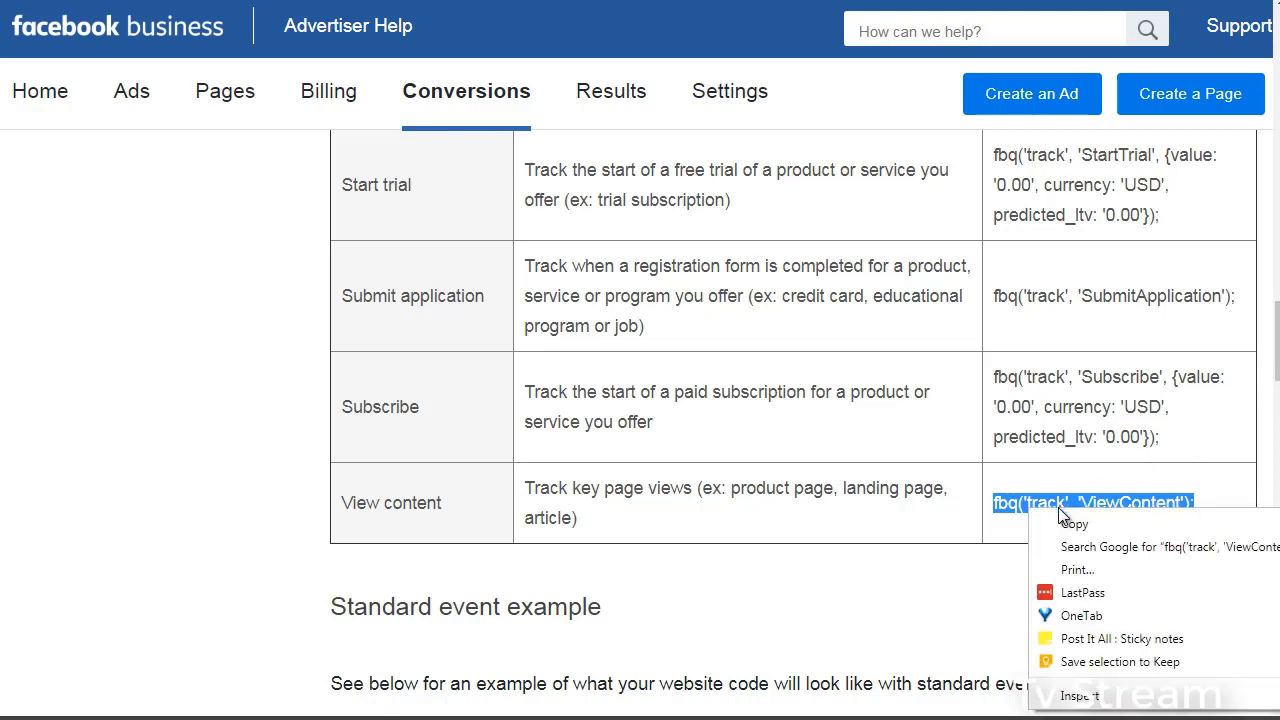
click(1067, 521)
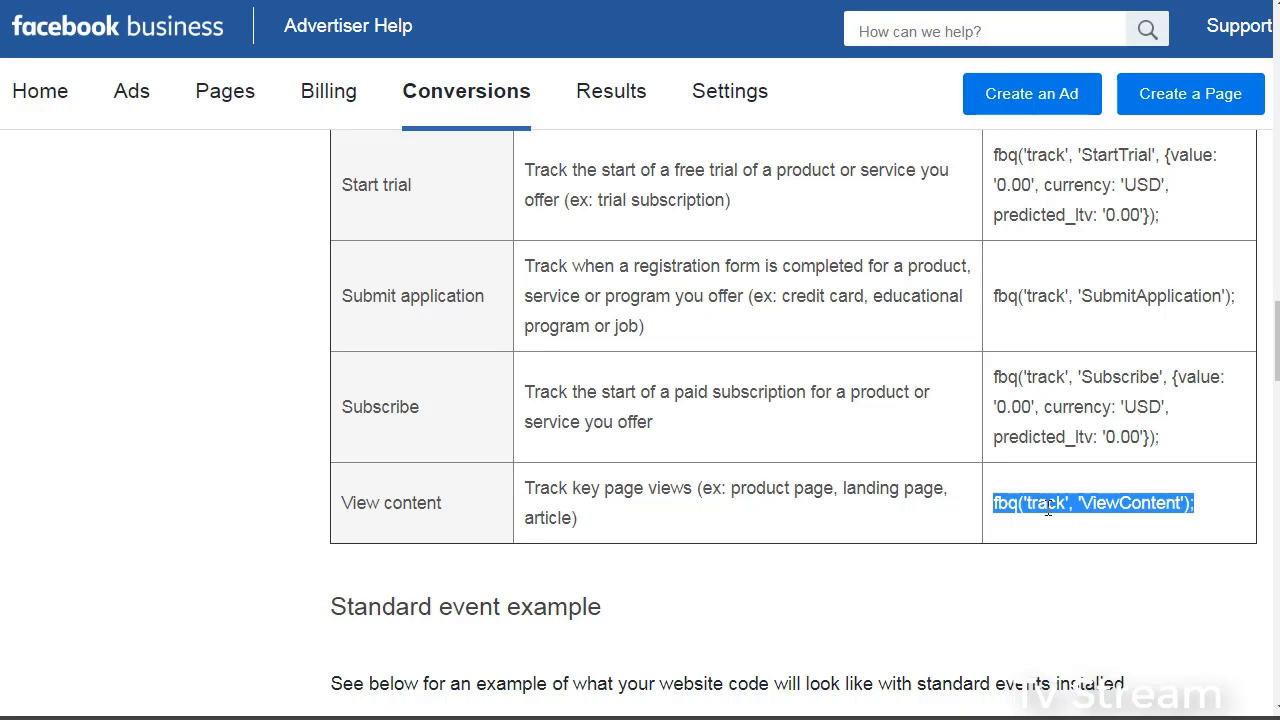
Step: Switch to Notepad++ and paste the ViewContent code on a new line below the PageView line in test.html, aligned with it
key(alt+Tab)
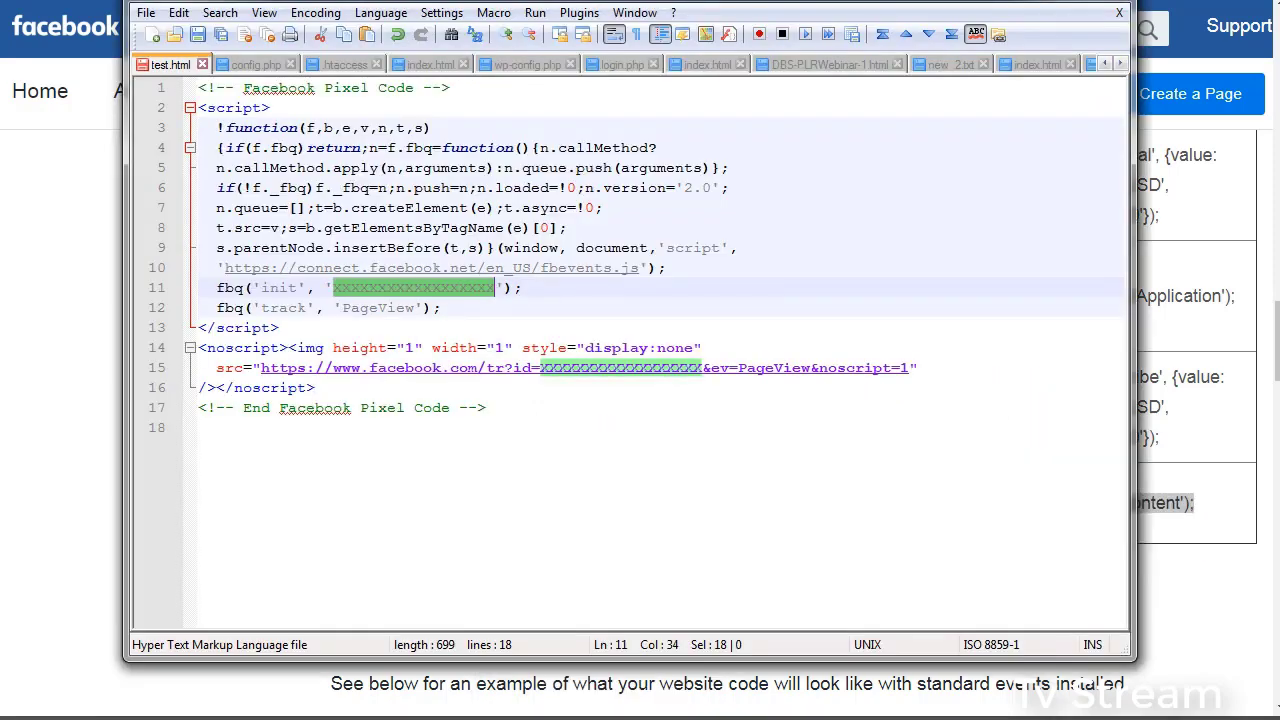
drag(543, 2, 537, 5)
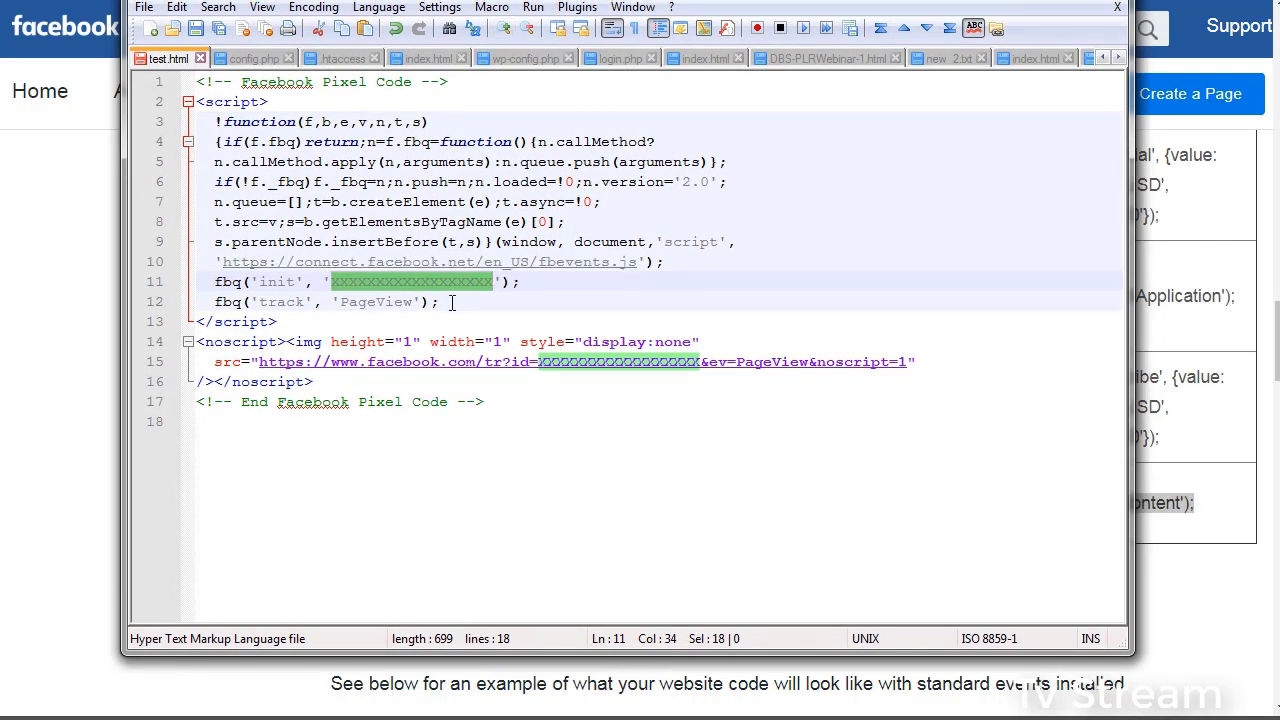
drag(452, 302, 197, 302)
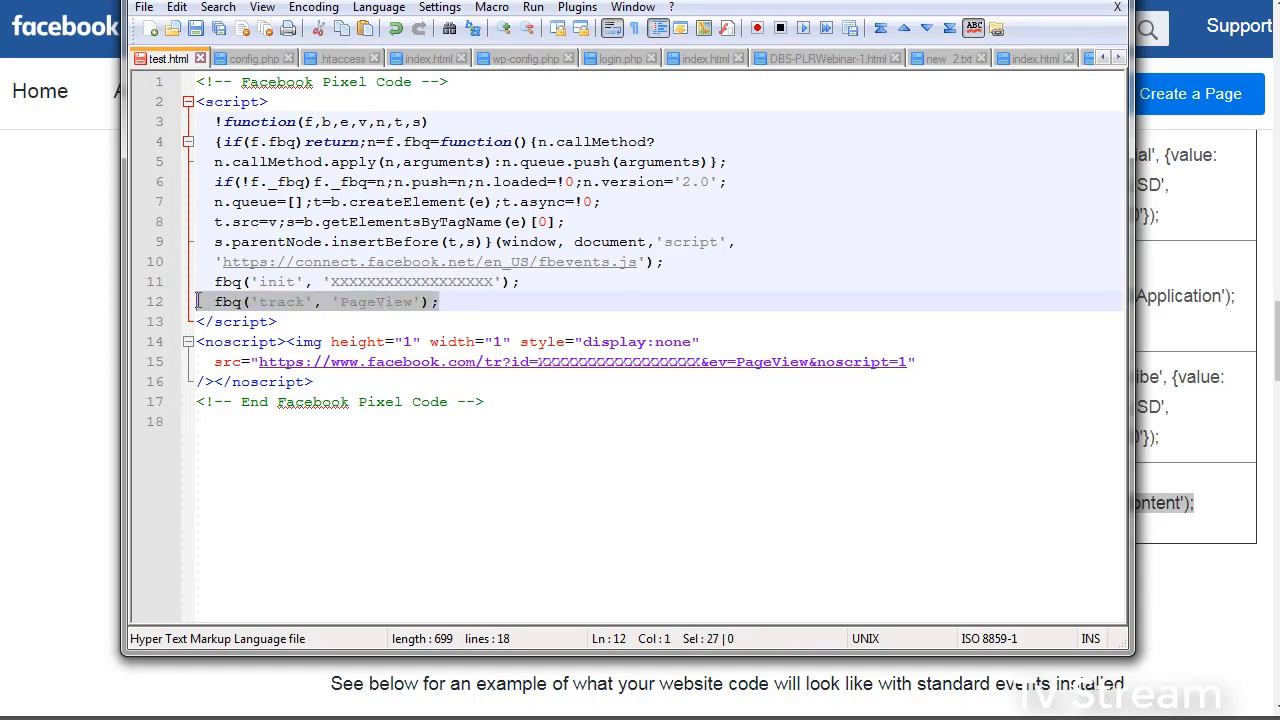
click(218, 302)
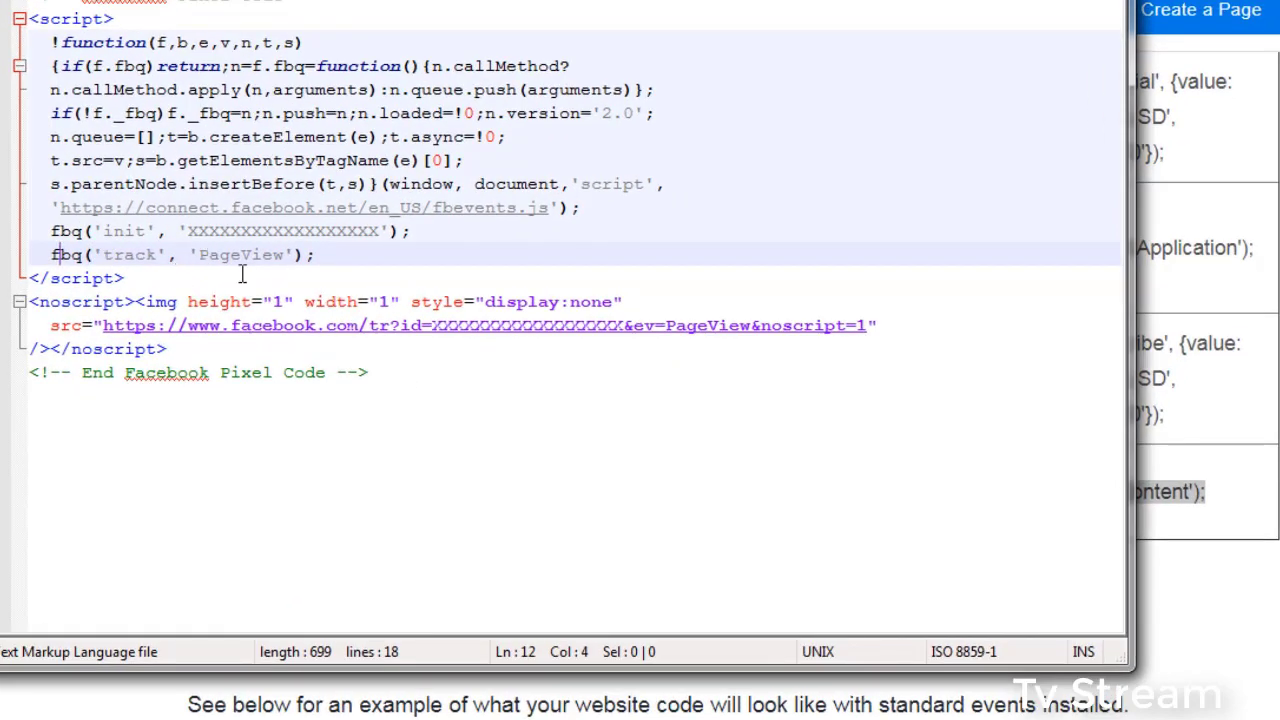
click(336, 262)
key(Return)
key(ctrl+v)
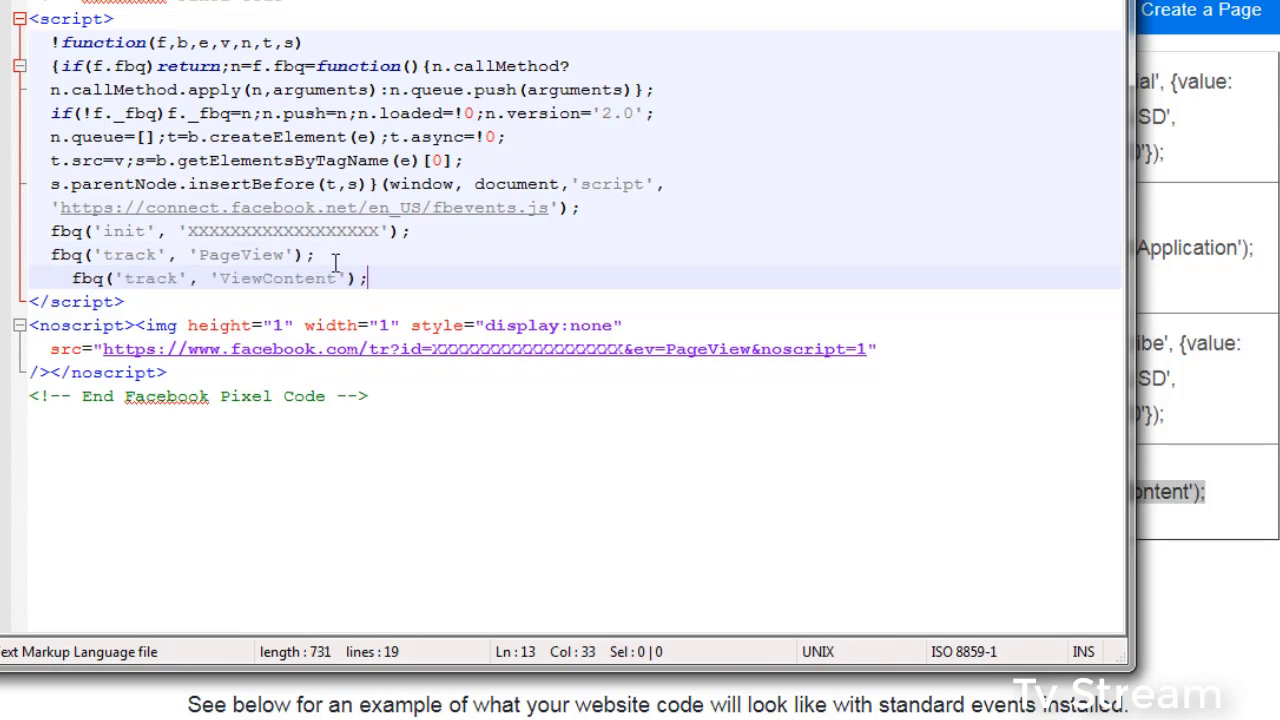
key(Left)
key(Left)
key(Left)
key(Left)
key(Left)
key(Left)
key(Left)
key(Left)
key(Left)
key(Left)
key(Left)
key(Left)
key(Left)
key(Left)
key(Left)
key(Left)
key(Left)
key(Left)
key(Left)
key(Left)
key(Left)
key(Left)
key(Left)
key(Left)
key(Left)
key(Left)
key(Left)
key(Left)
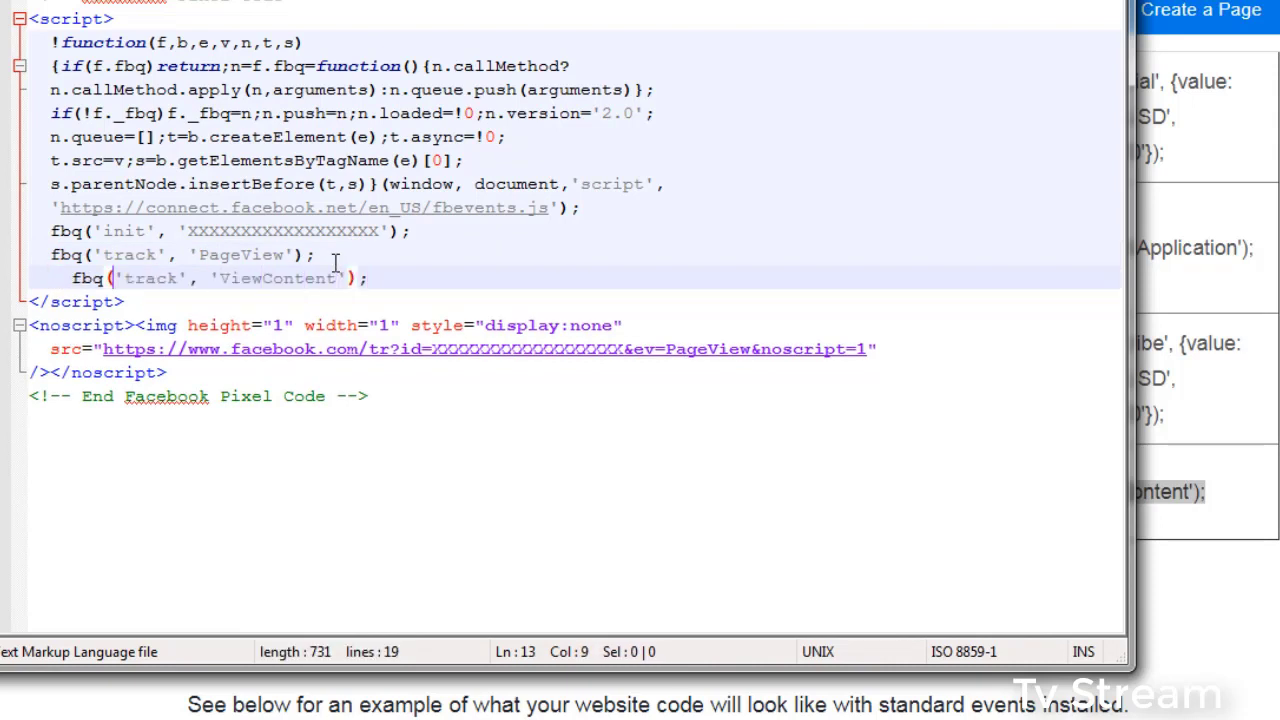
key(BackSpace)
Step: Delete the fbq('track', 'PageView'); line above the ViewContent line
key(Up)
key(Home)
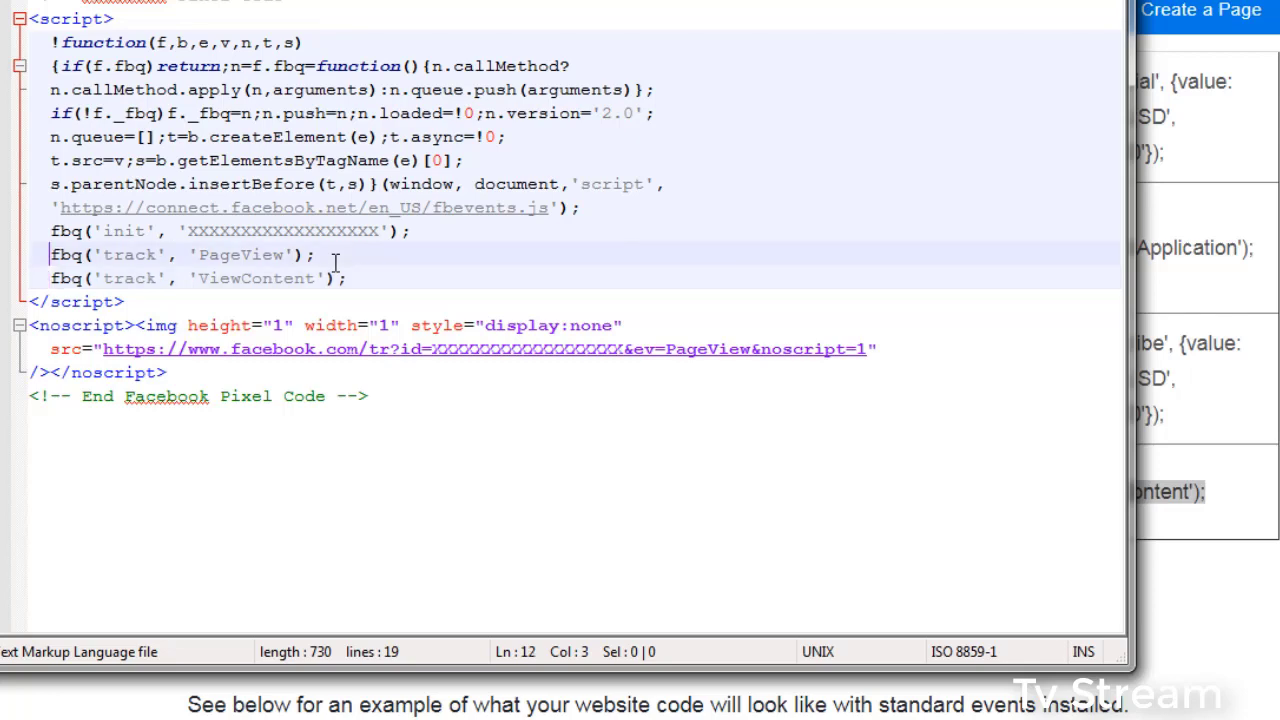
key(shift+End)
key(BackSpace)
key(BackSpace)
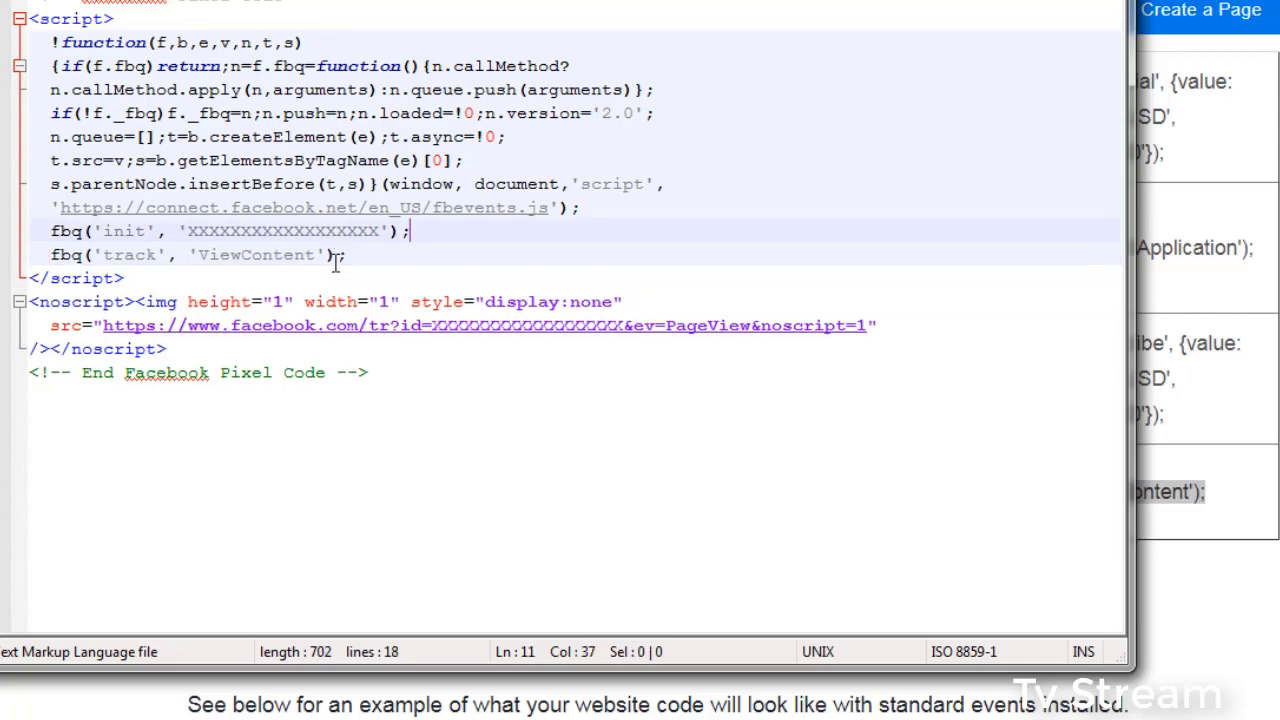
key(Down)
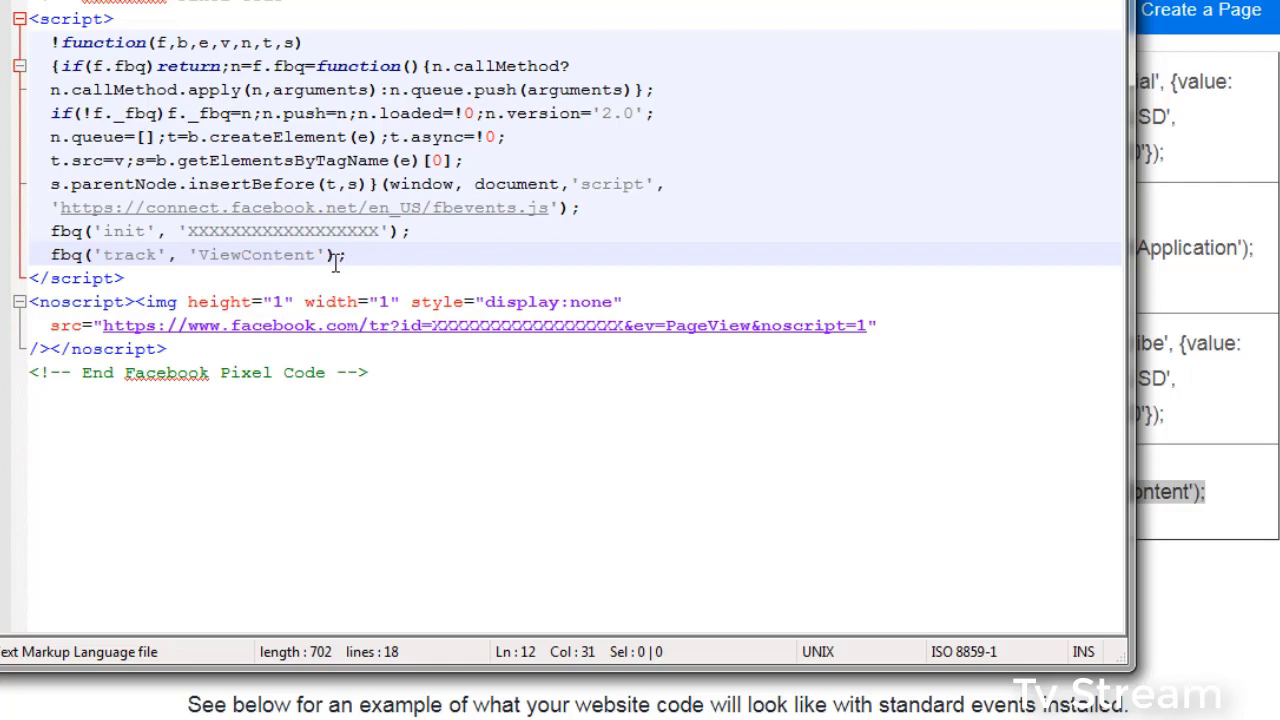
Step: Replace the event name ViewContent in the fbq('track') line with Lead
drag(197, 254, 318, 256)
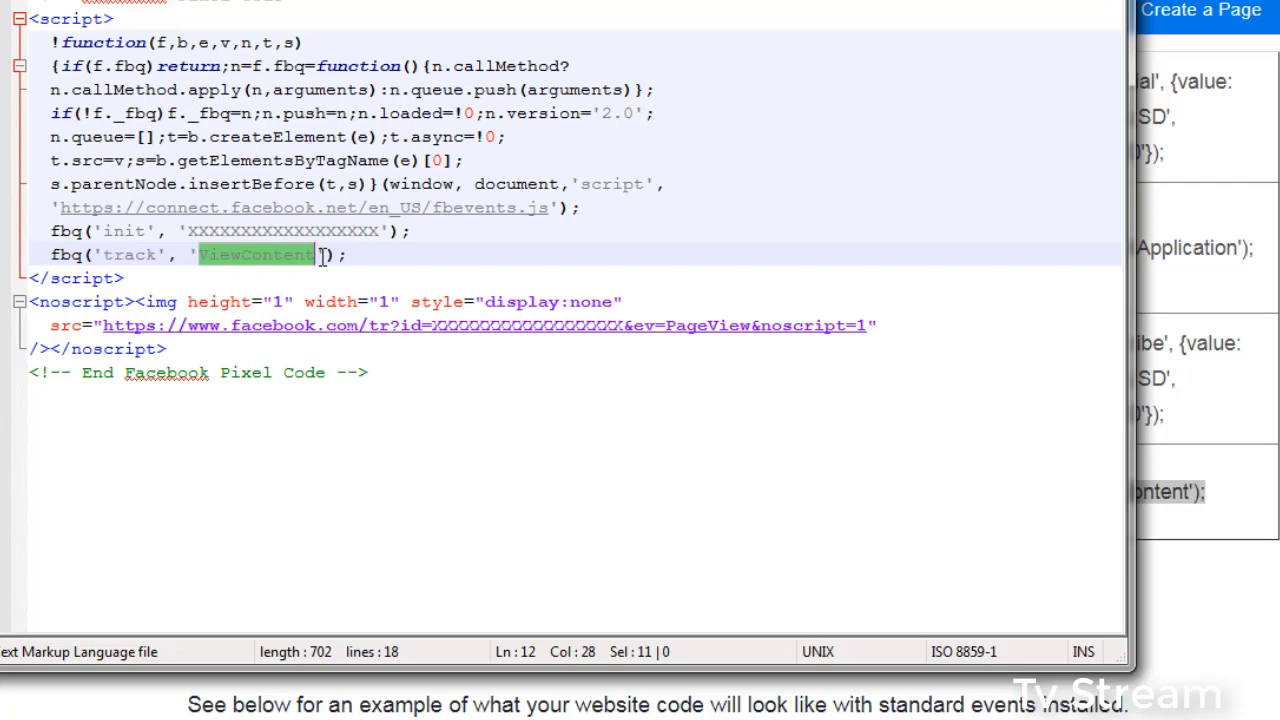
key(BackSpace)
text(Lead)
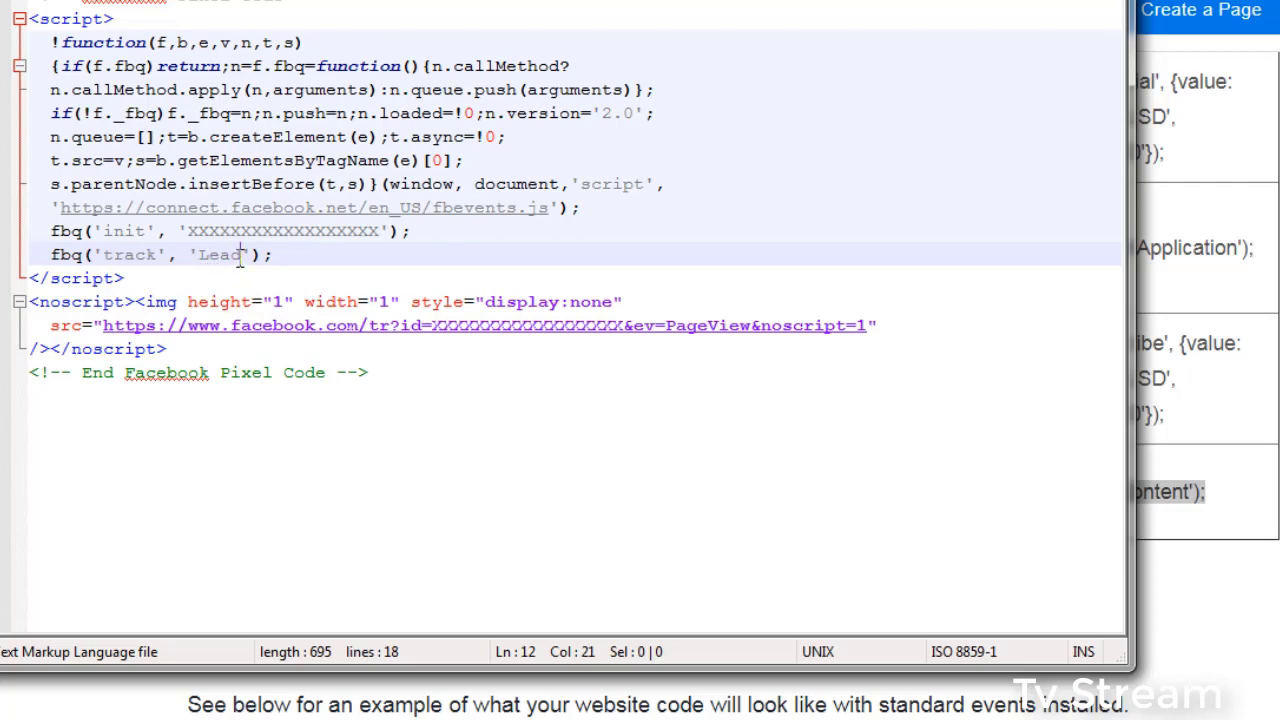
drag(241, 256, 198, 256)
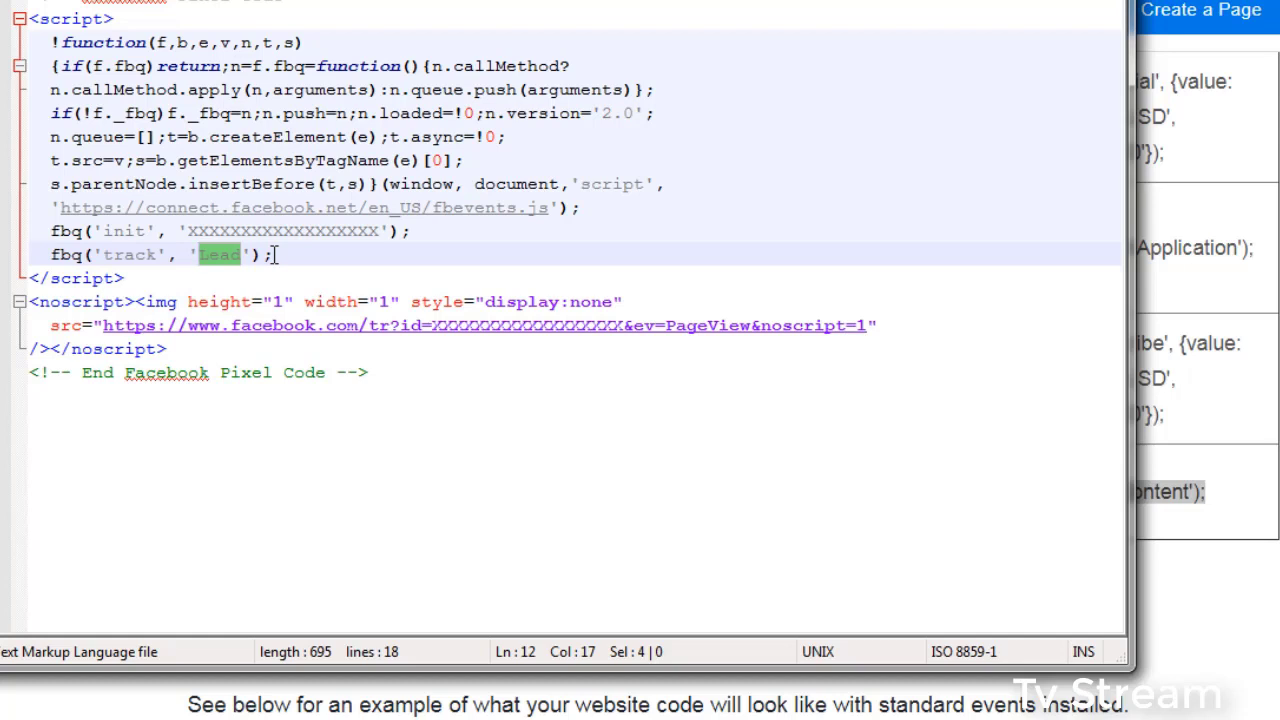
click(275, 255)
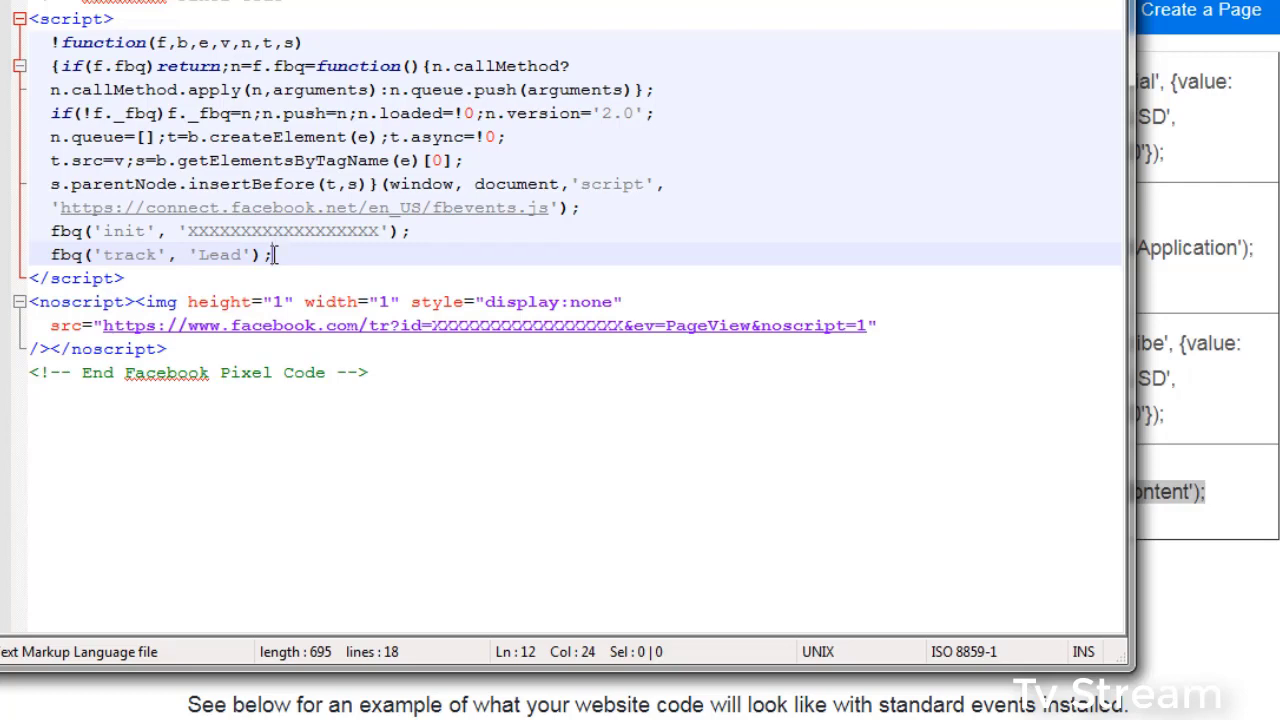
Step: Switch back to the Facebook help page in the browser and copy the Purchase event code with its value and currency parameters
key(alt+Tab)
click(755, 312)
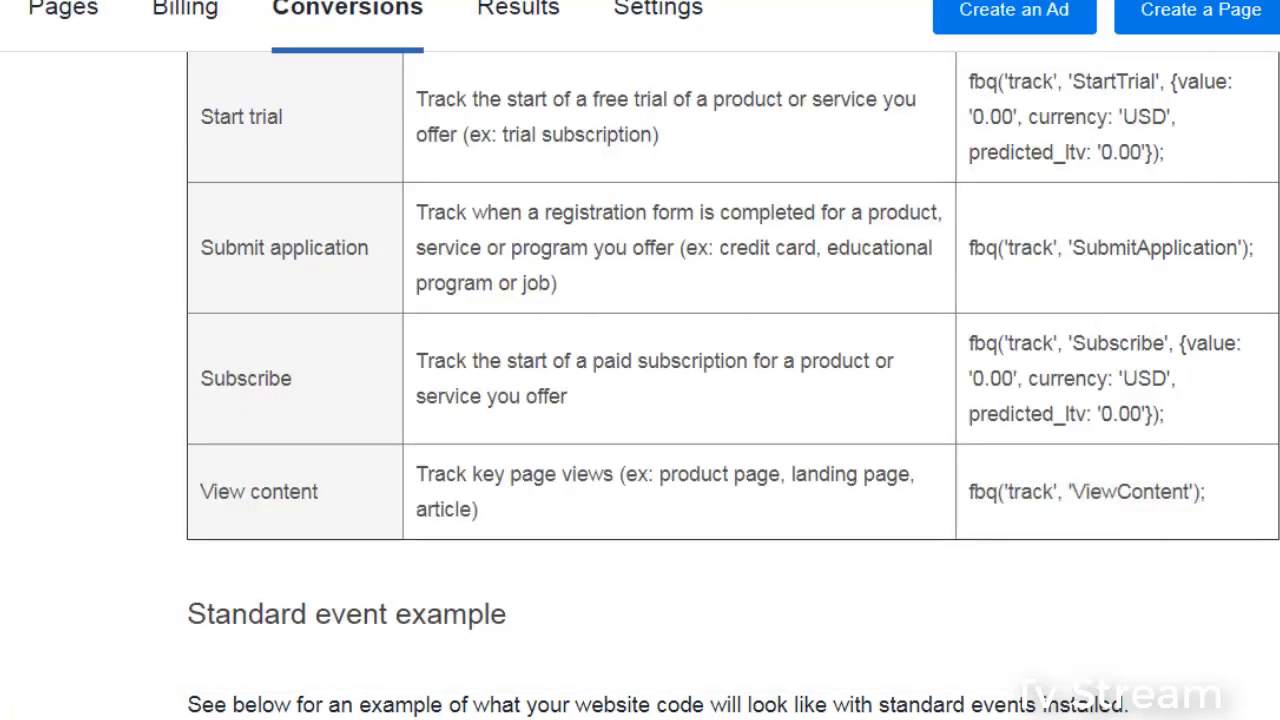
scroll(640, 380, up, 5)
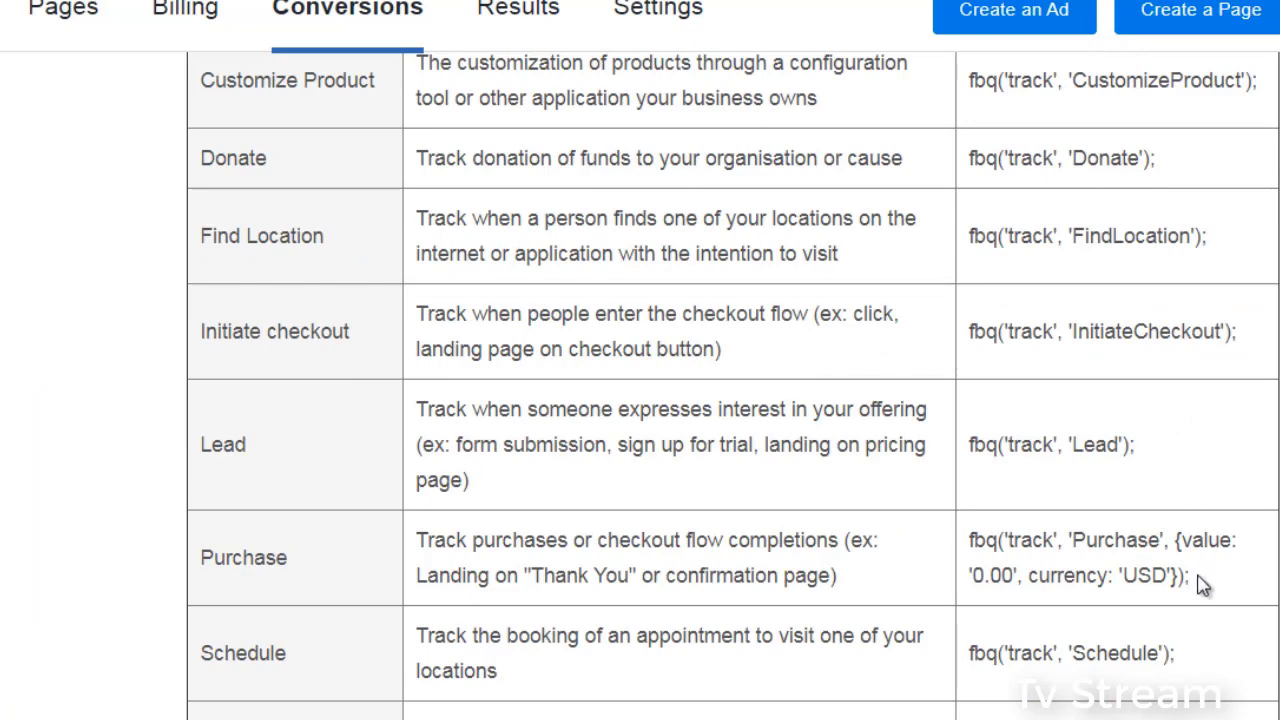
drag(1192, 577, 966, 540)
key(ctrl+c)
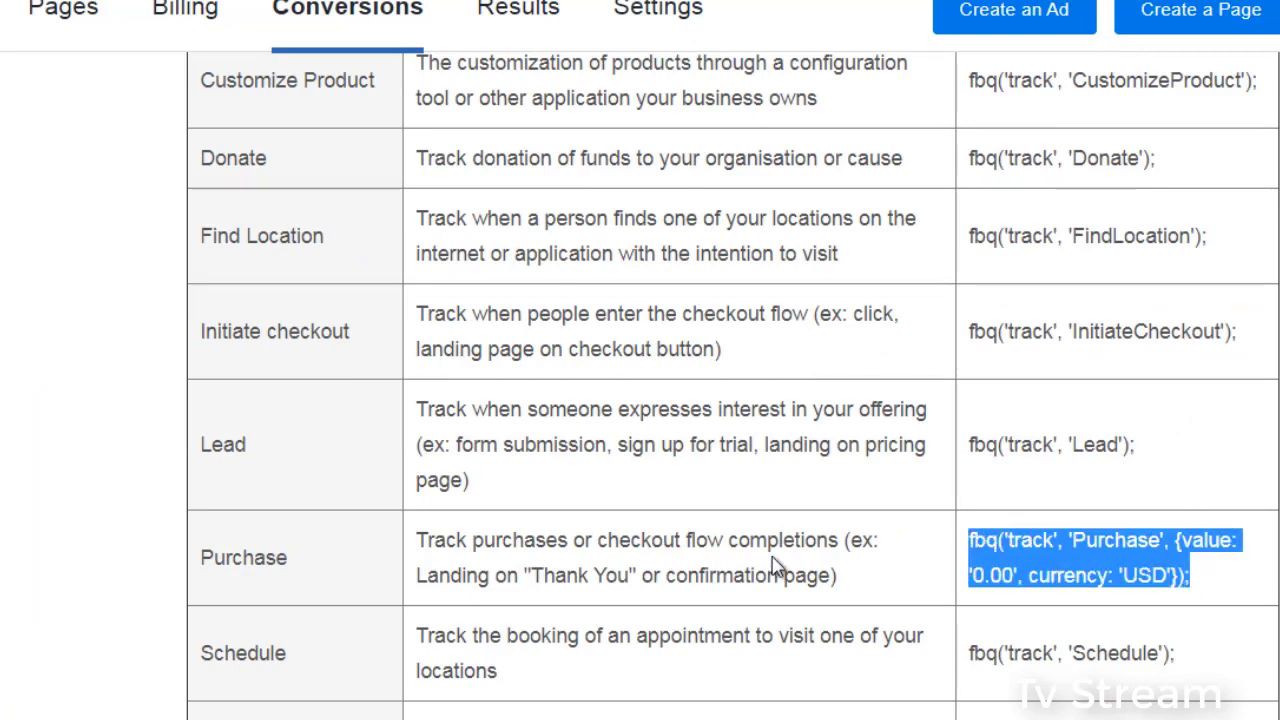
Step: Switch to Notepad++ and replace the whole Lead tracking line with the copied Purchase event code
key(alt+Tab)
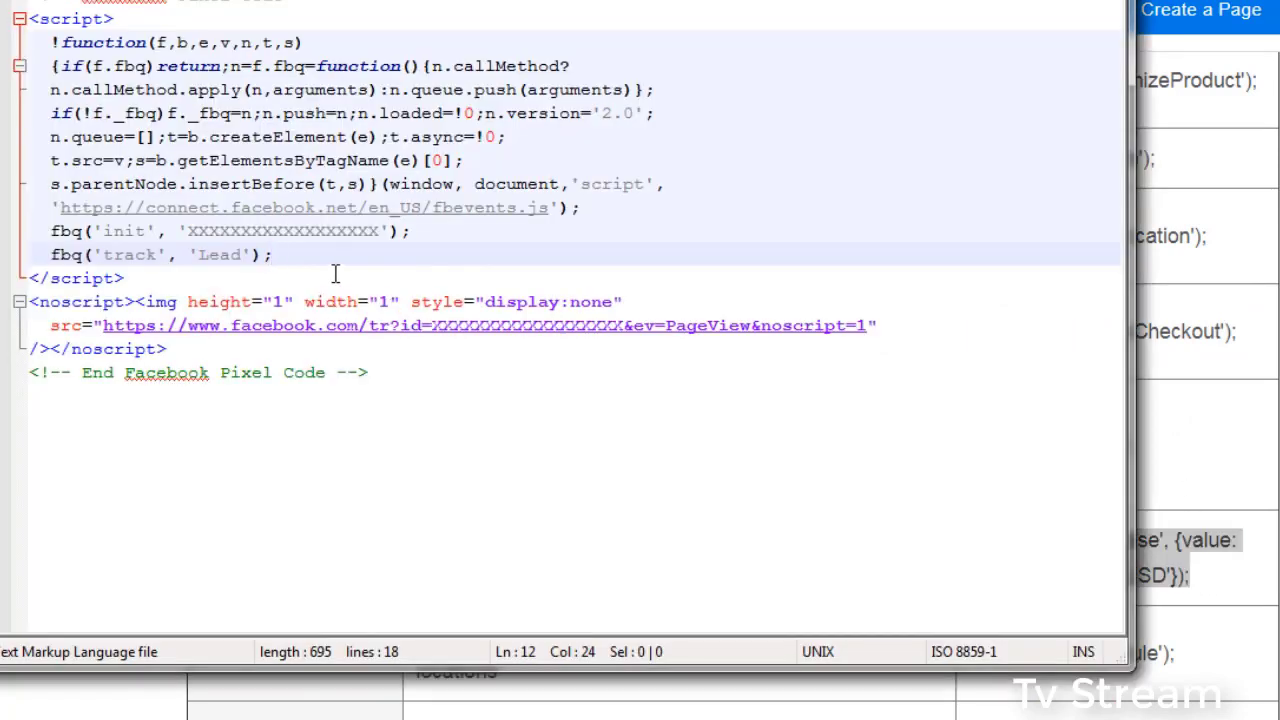
drag(287, 255, 18, 272)
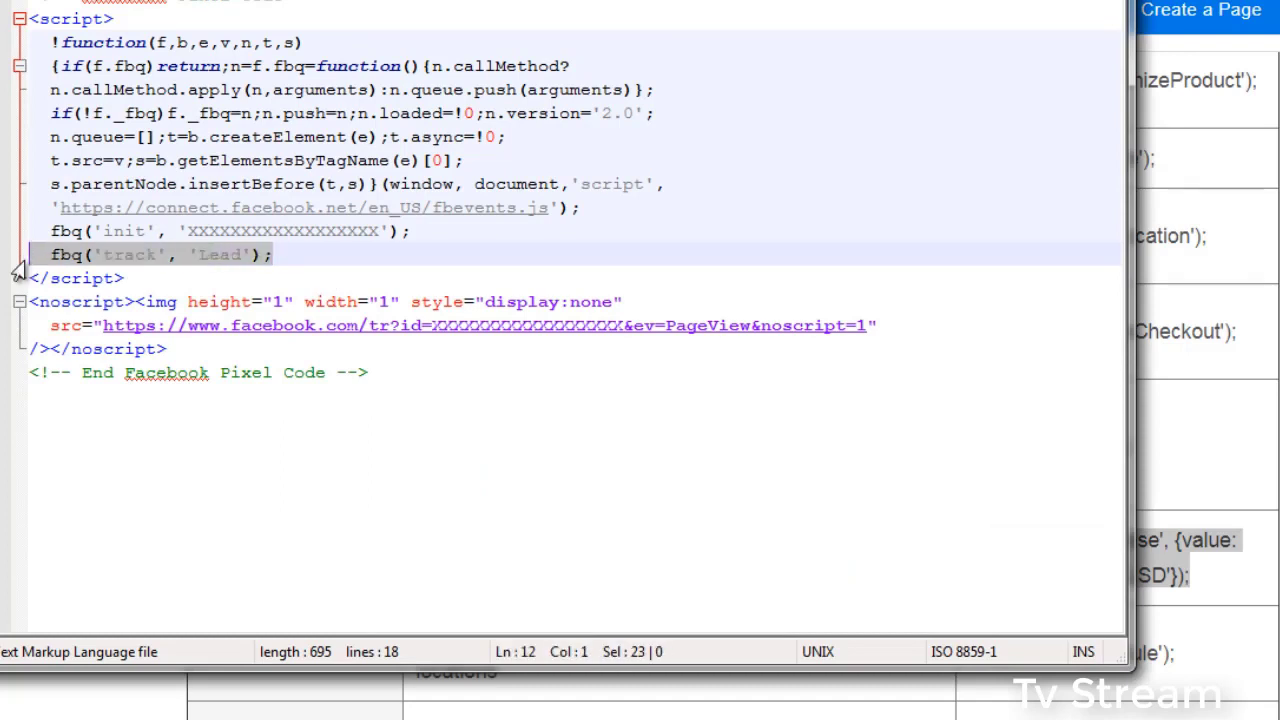
key(ctrl+v)
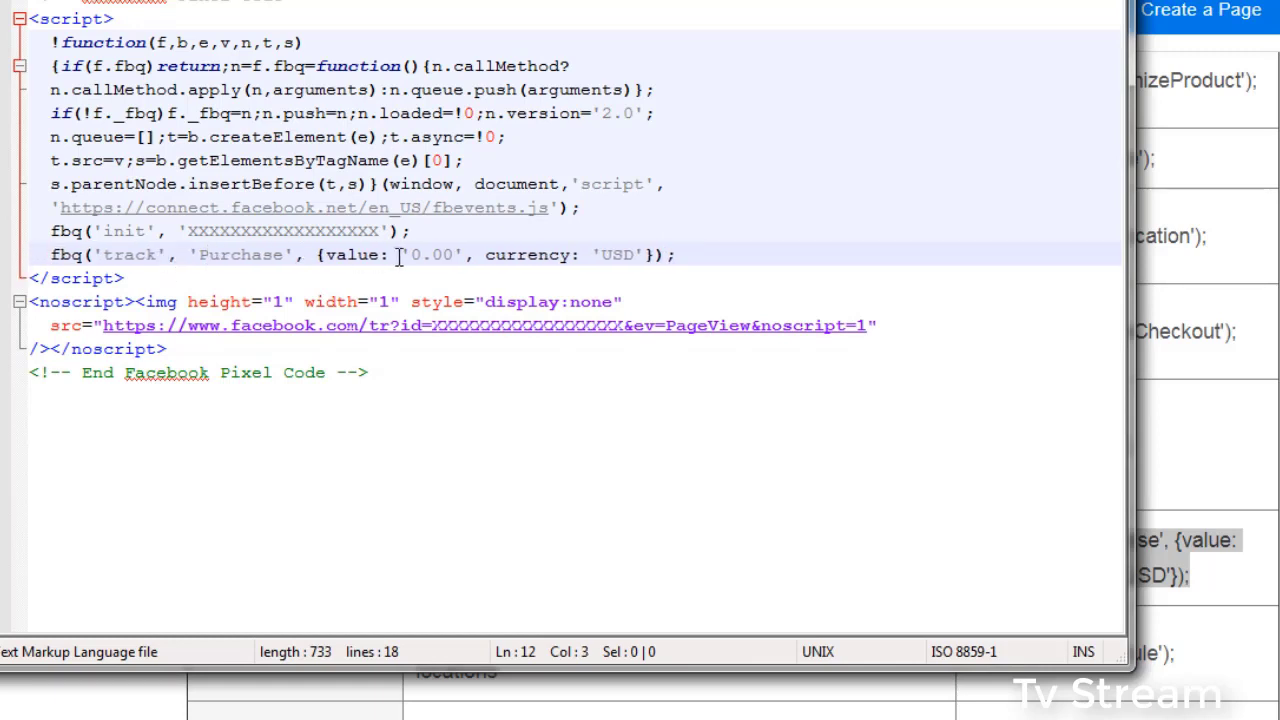
Step: Set the Purchase event's value parameter to 47.00
drag(409, 254, 414, 254)
text($7)
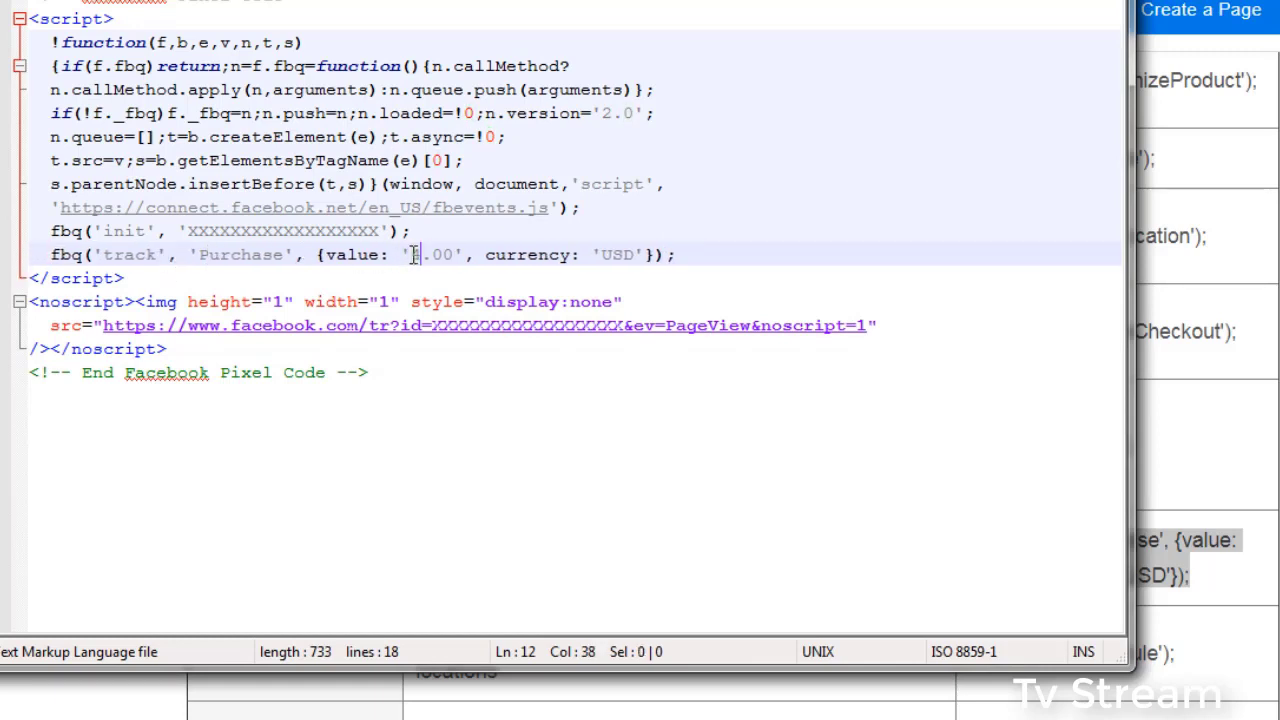
key(Right)
key(Right)
key(Right)
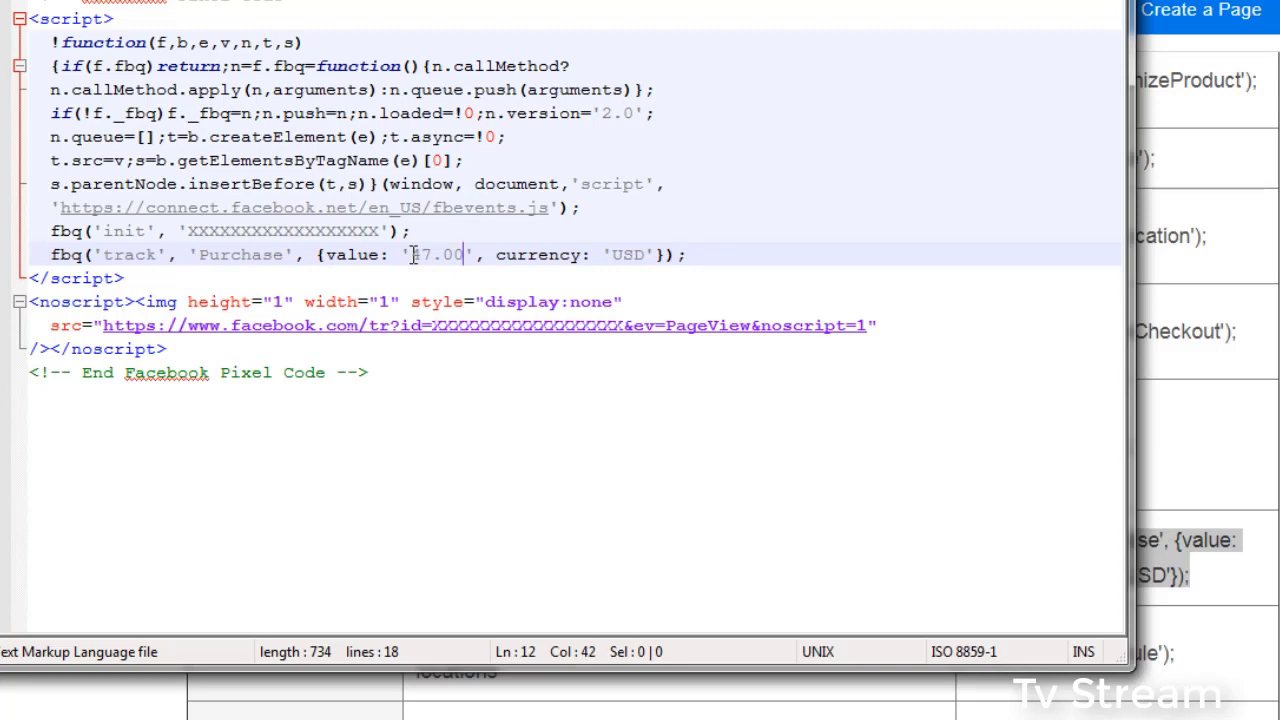
click(692, 254)
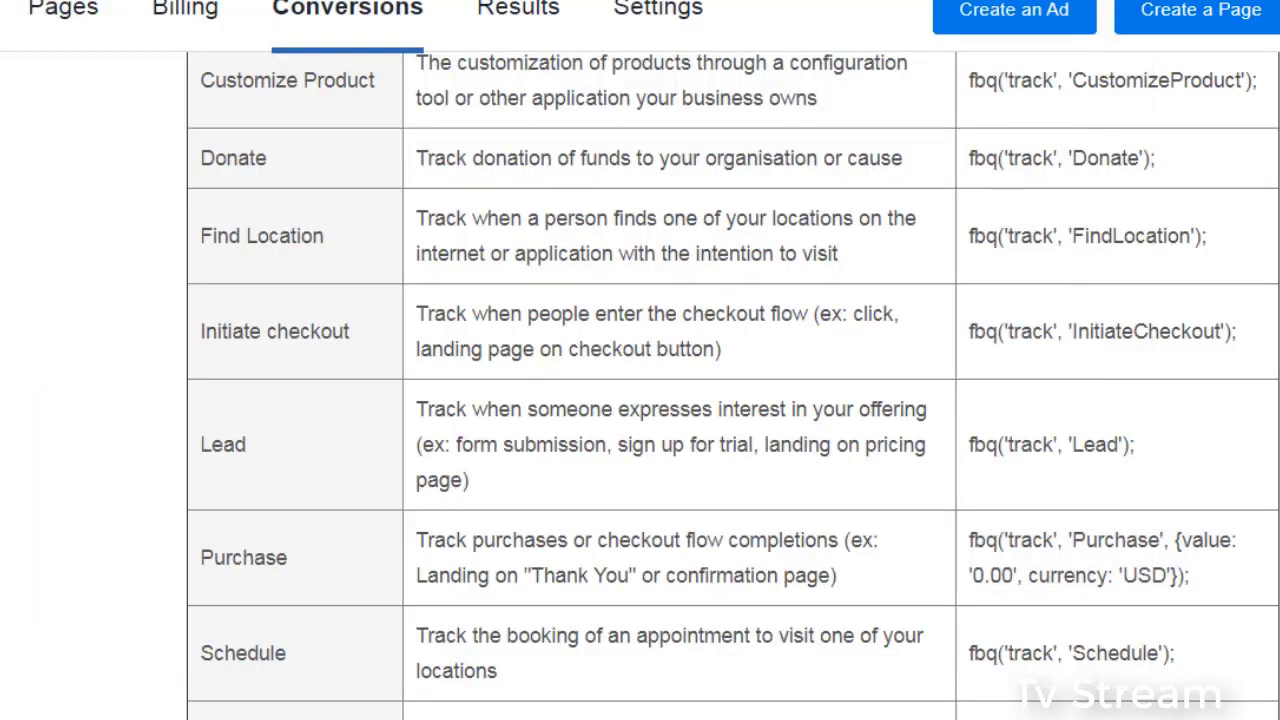
Step: Return to the Facebook help page in the browser and copy the Add to cart standard event code
scroll(734, 386, up, 4)
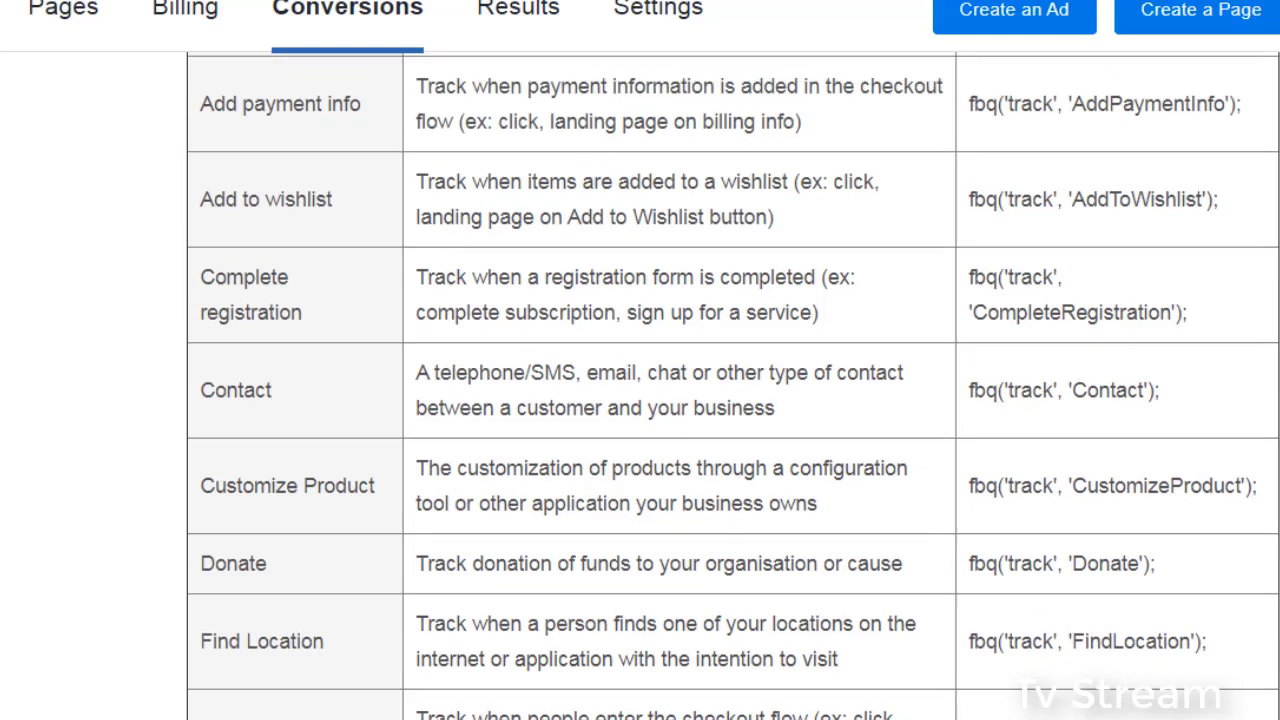
scroll(733, 386, up, 3)
scroll(733, 386, down, 1)
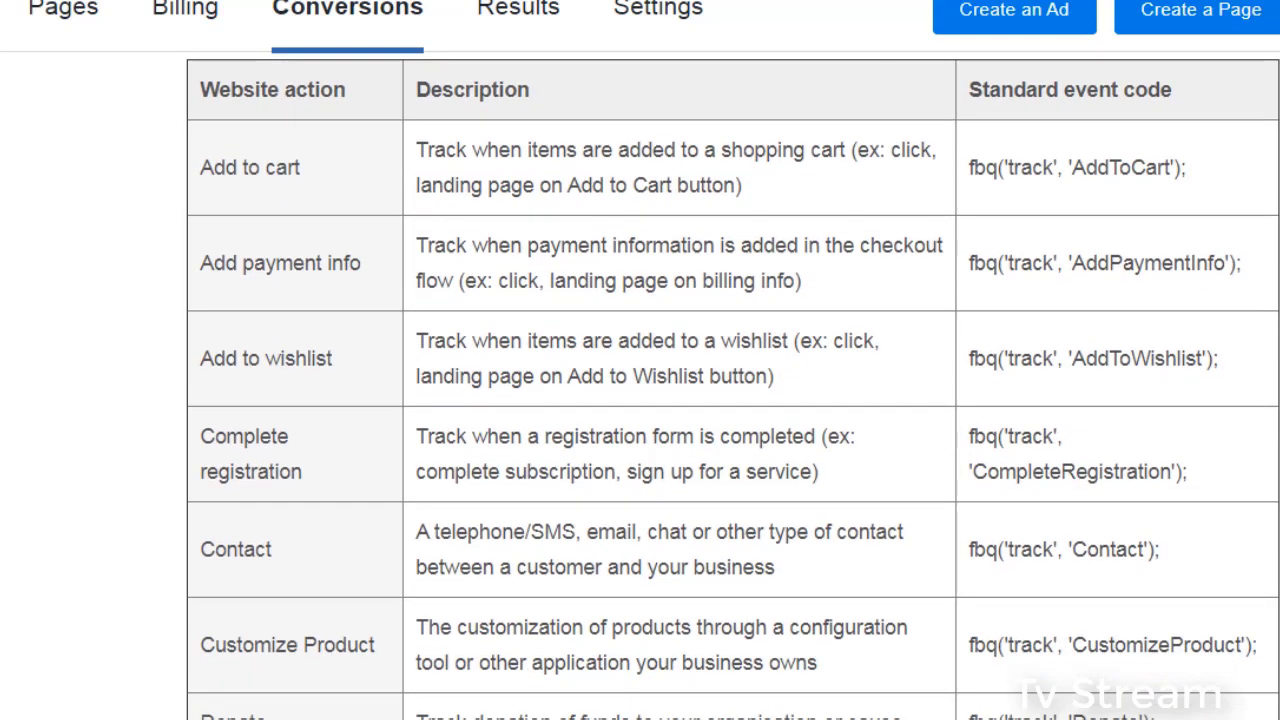
mouse_move(503, 718)
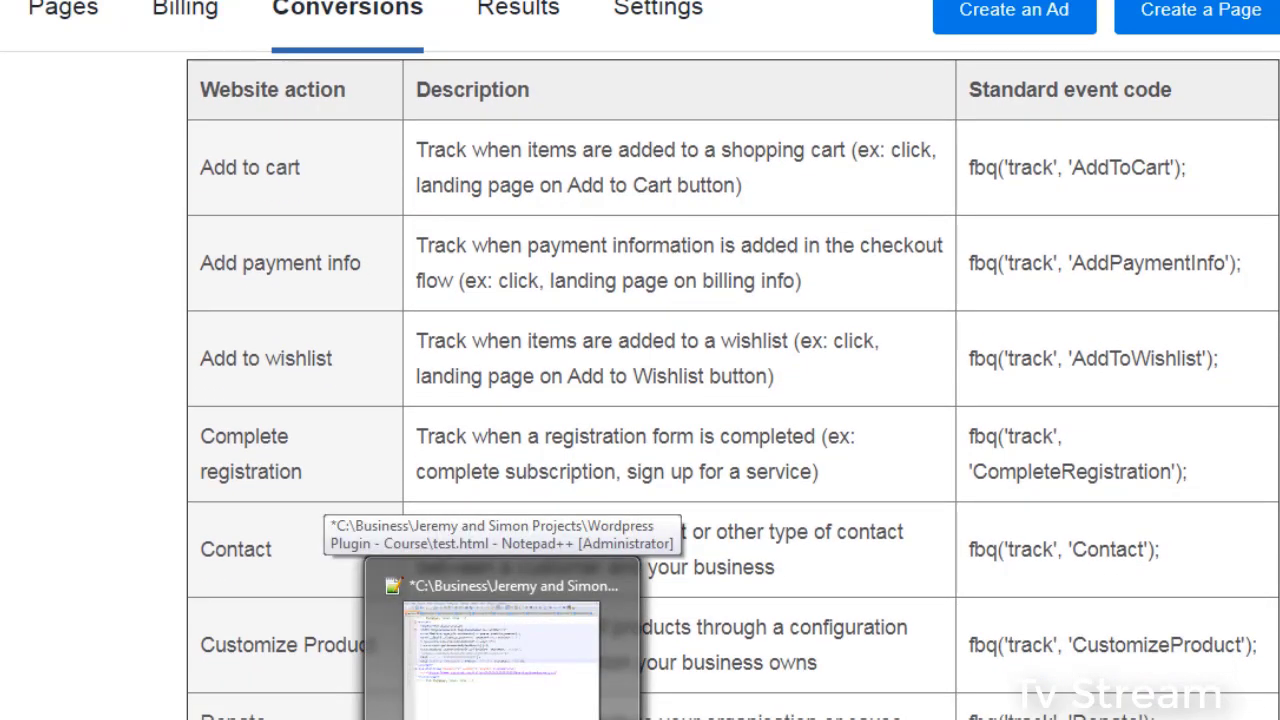
click(500, 650)
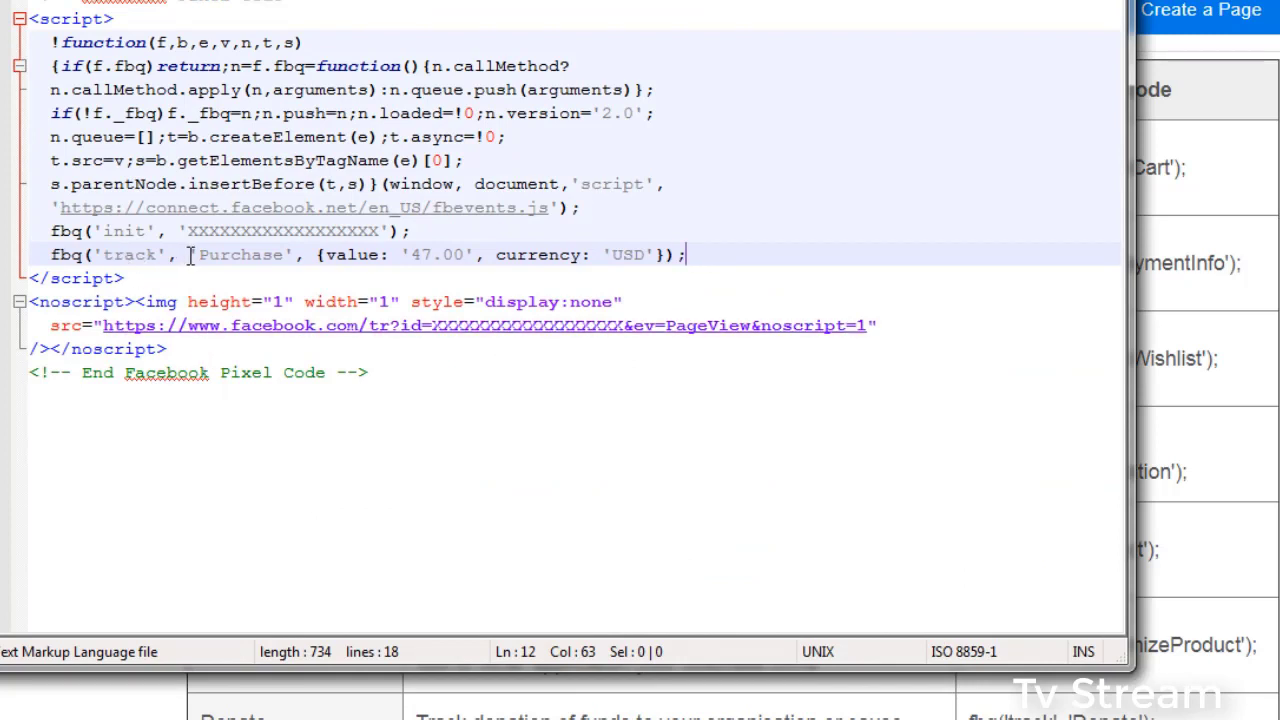
key(alt+Tab)
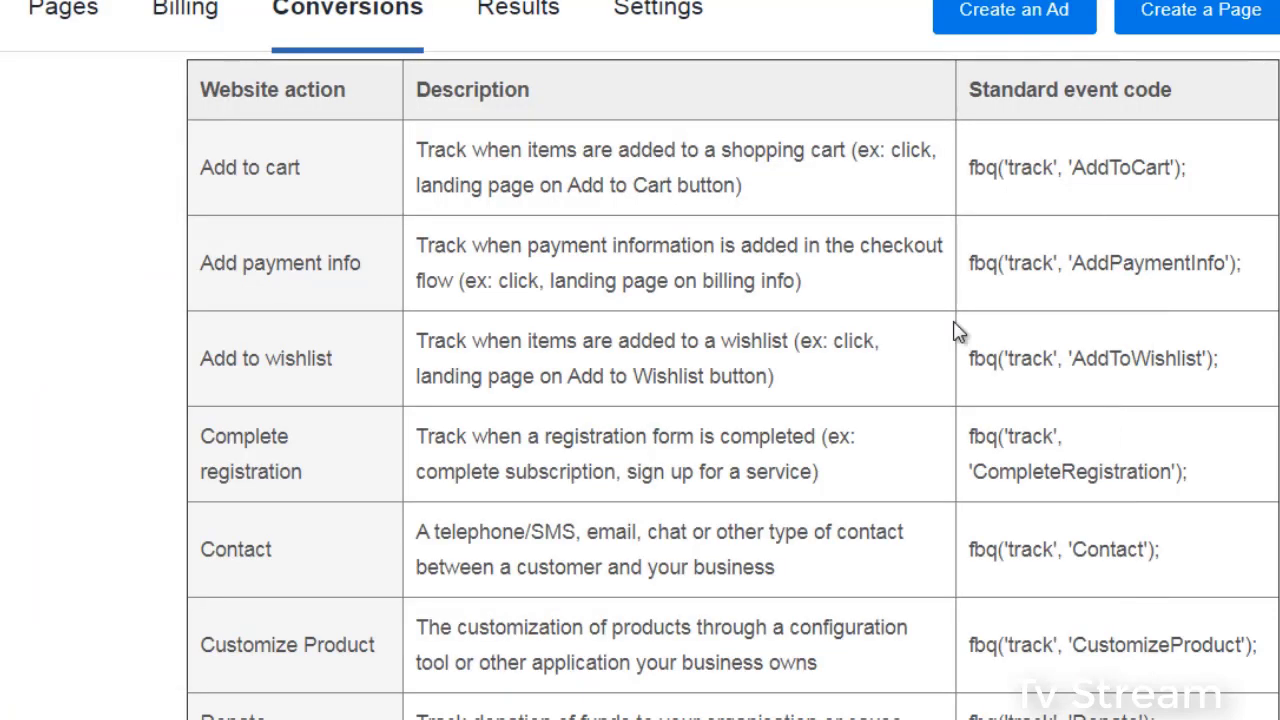
drag(1196, 170, 966, 189)
key(ctrl+c)
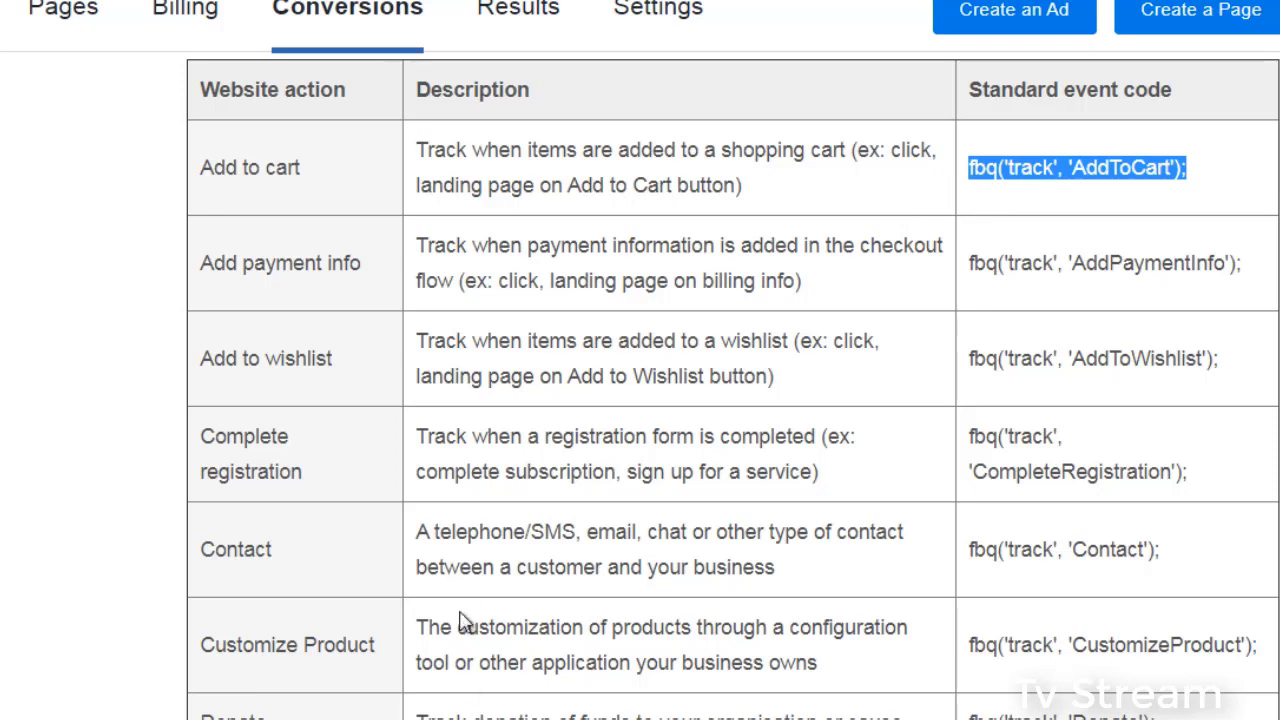
Step: Switch to Notepad++ and replace the Purchase tracking code with the copied AddToCart code
key(alt+Tab)
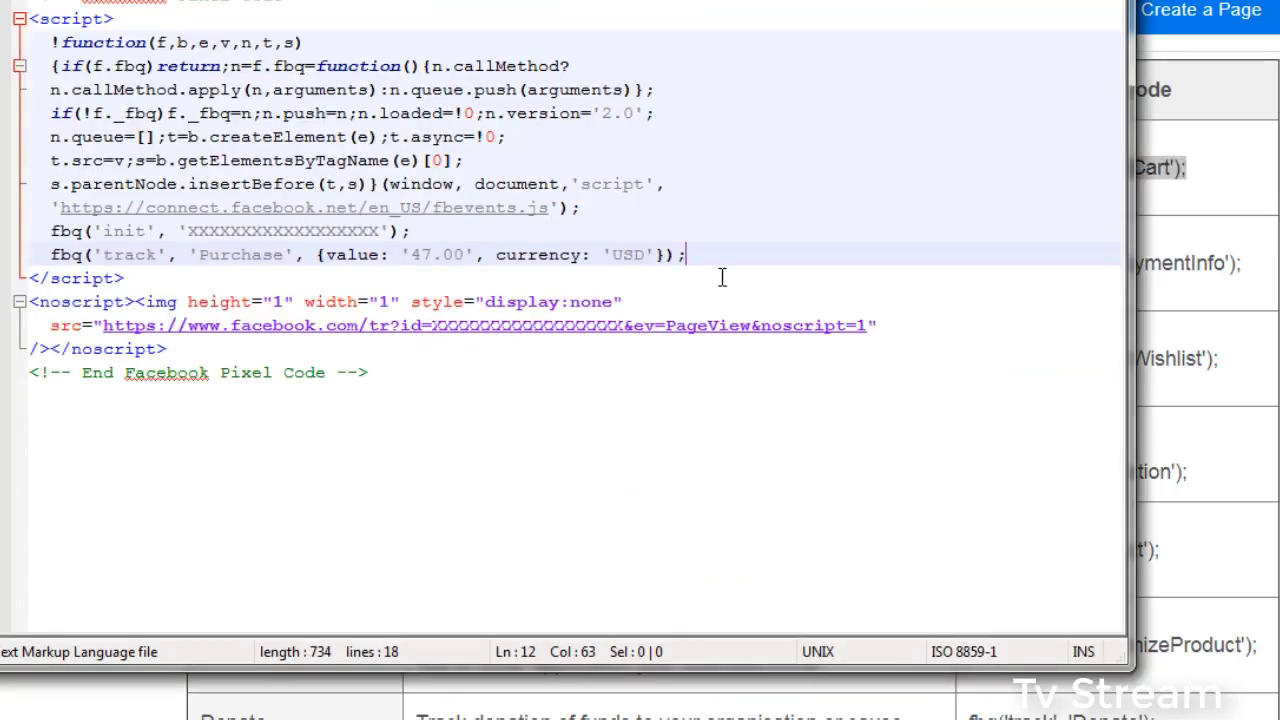
drag(688, 255, 48, 257)
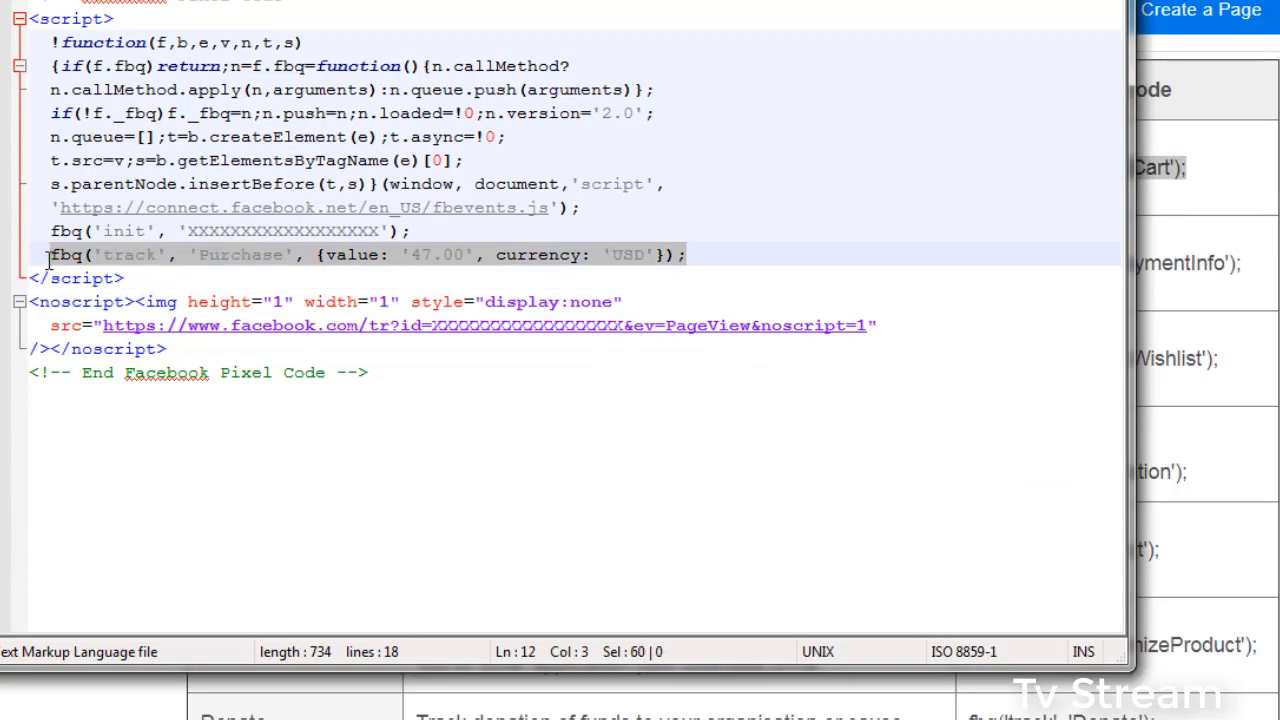
key(ctrl+v)
Step: Replace the event name AddToCart in the fbq('track') line with PageView
key(Left)
key(Left)
key(Left)
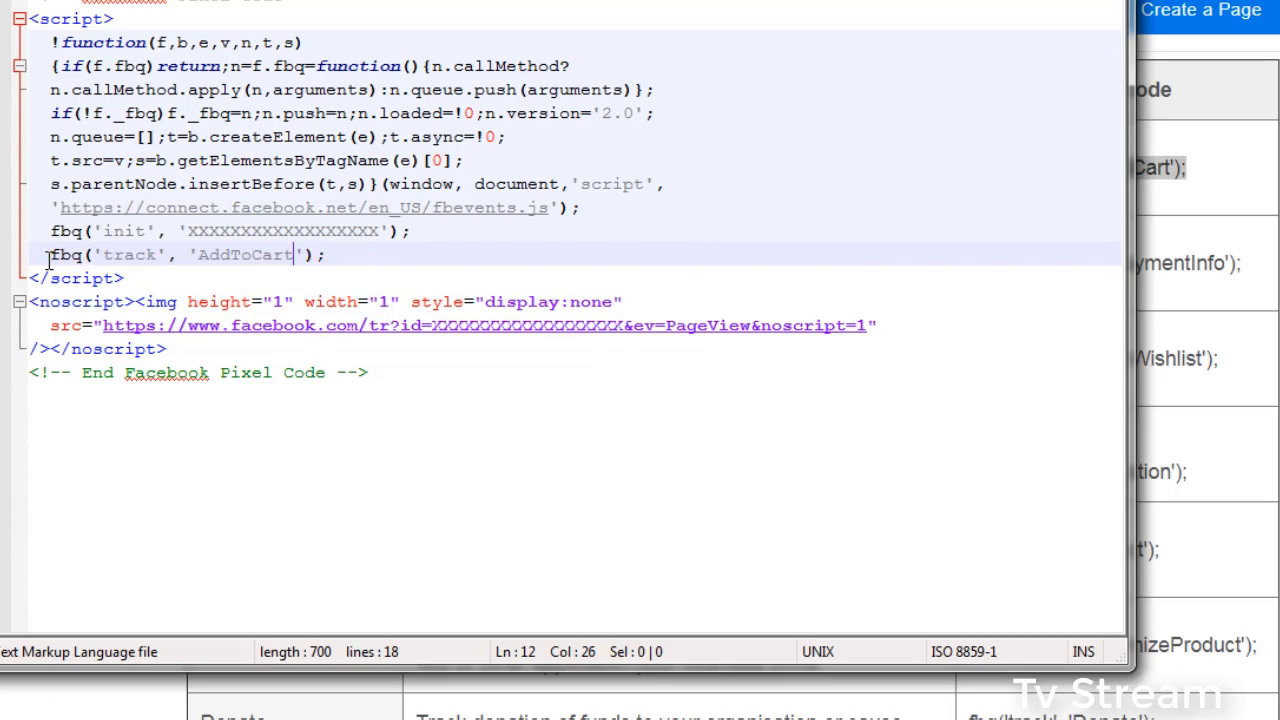
key(BackSpace)
key(BackSpace)
key(BackSpace)
key(BackSpace)
key(BackSpace)
key(BackSpace)
key(BackSpace)
key(BackSpace)
key(BackSpace)
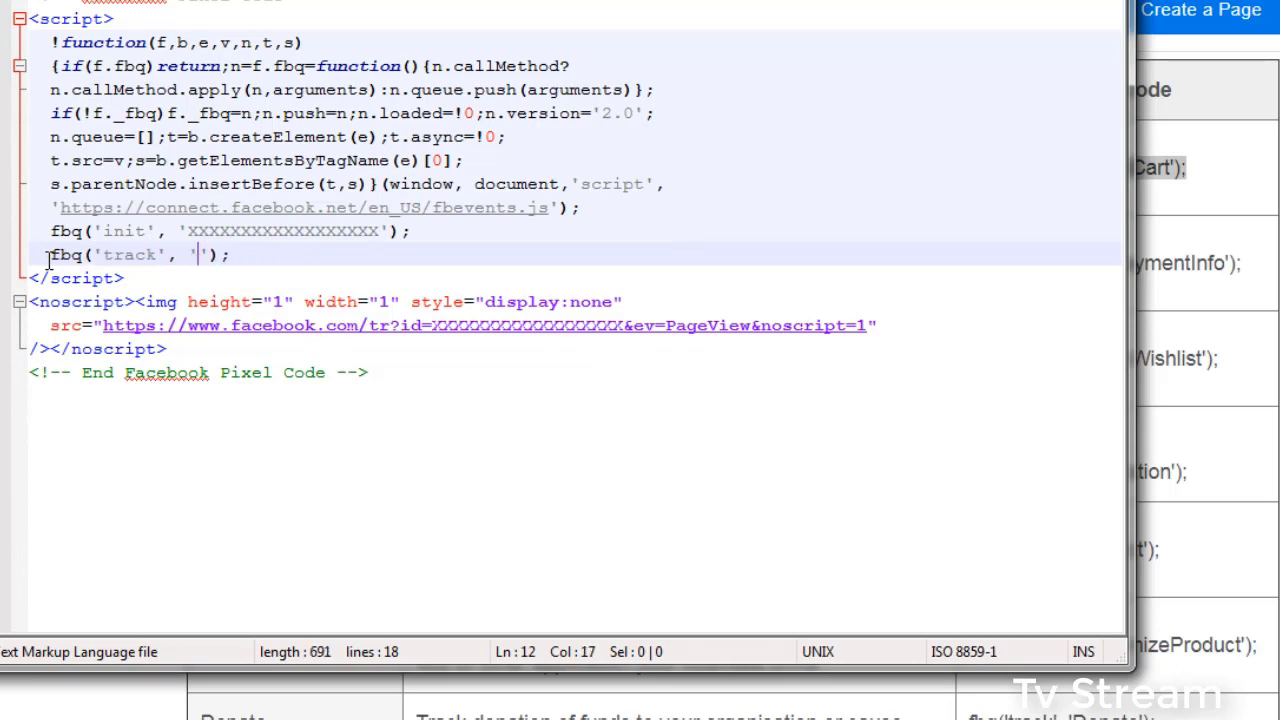
text(PageView)
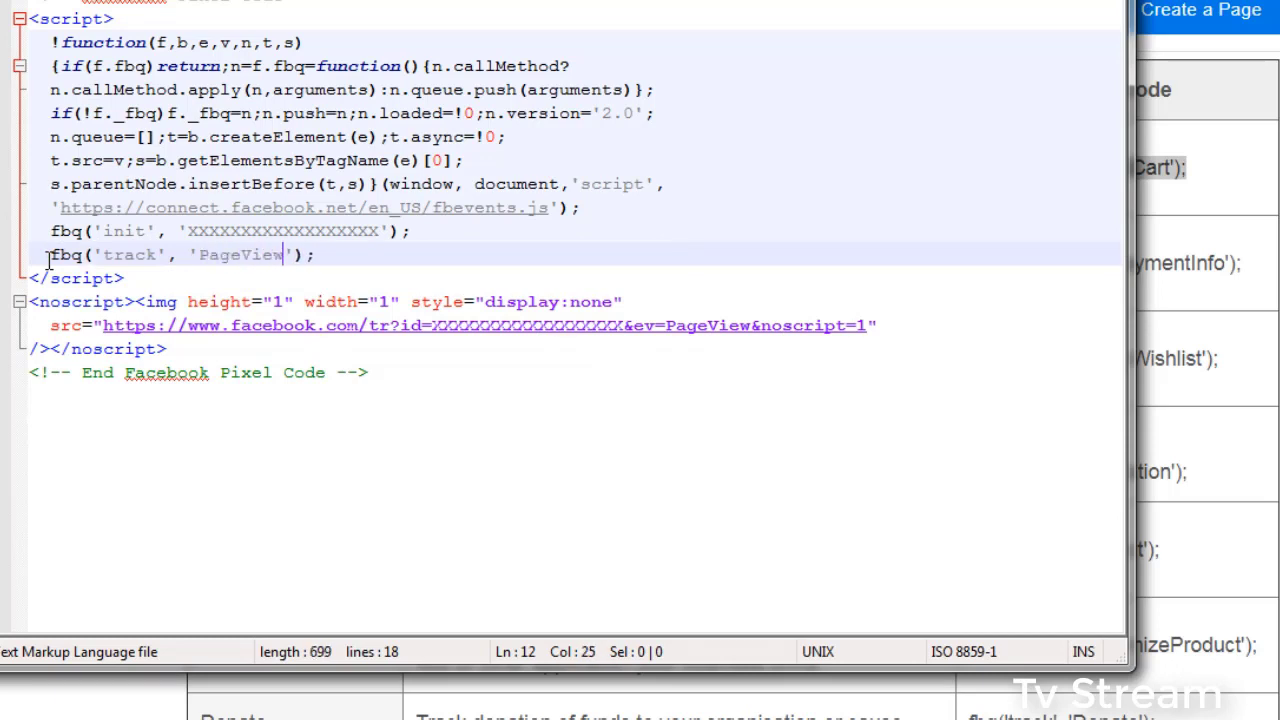
Step: Replace the event name PageView in the fbq('track') line with Lead
click(48, 258)
key(shift+End)
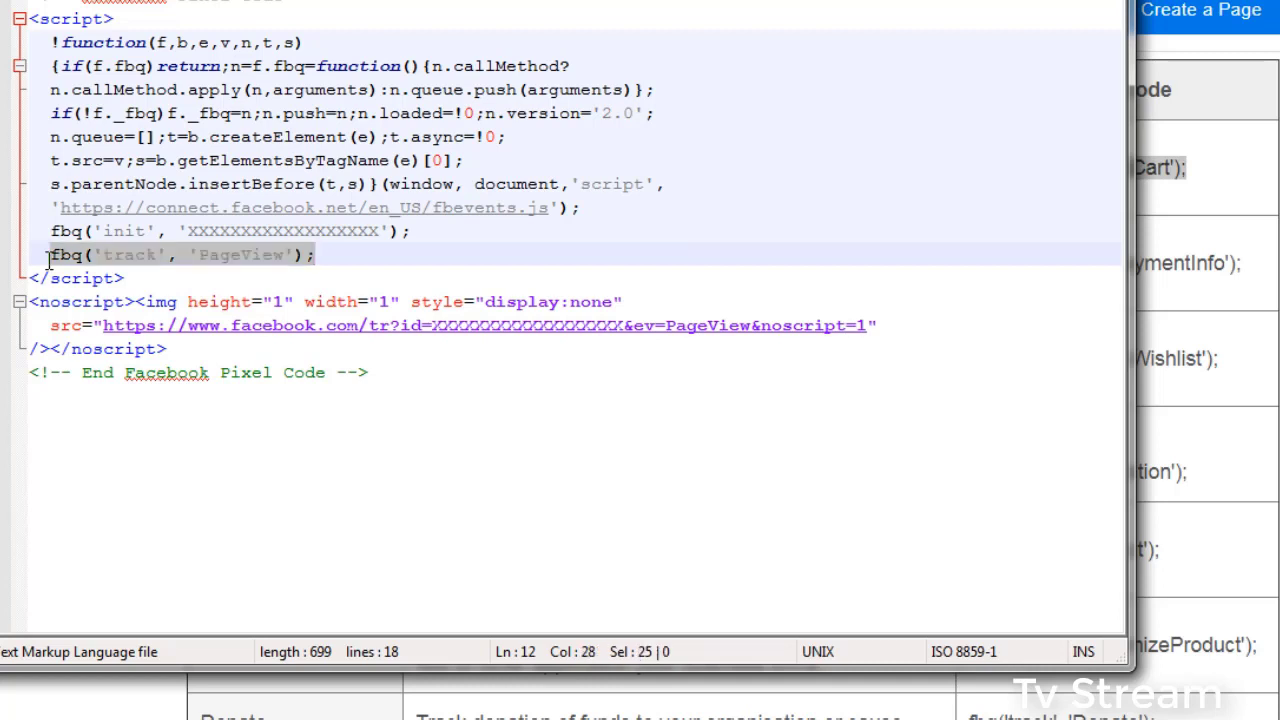
key(End)
key(Left)
key(Left)
key(Left)
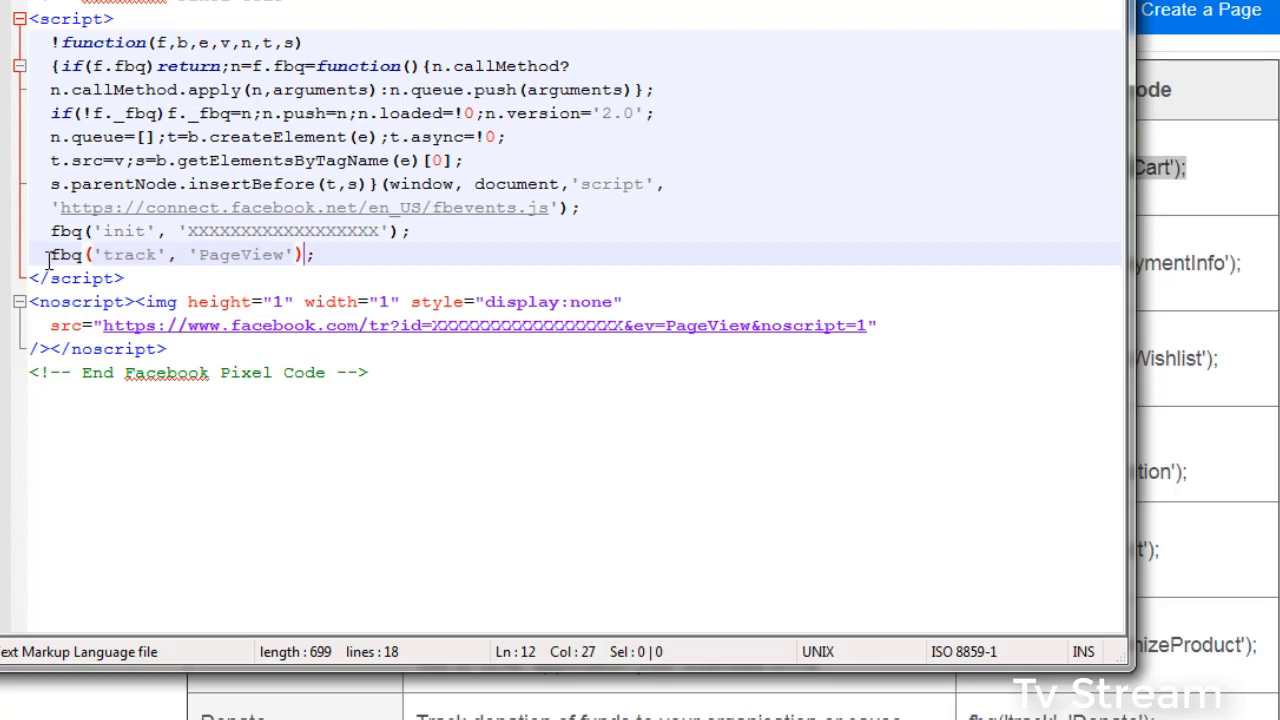
key(ctrl+shift+Left)
text(Lead)
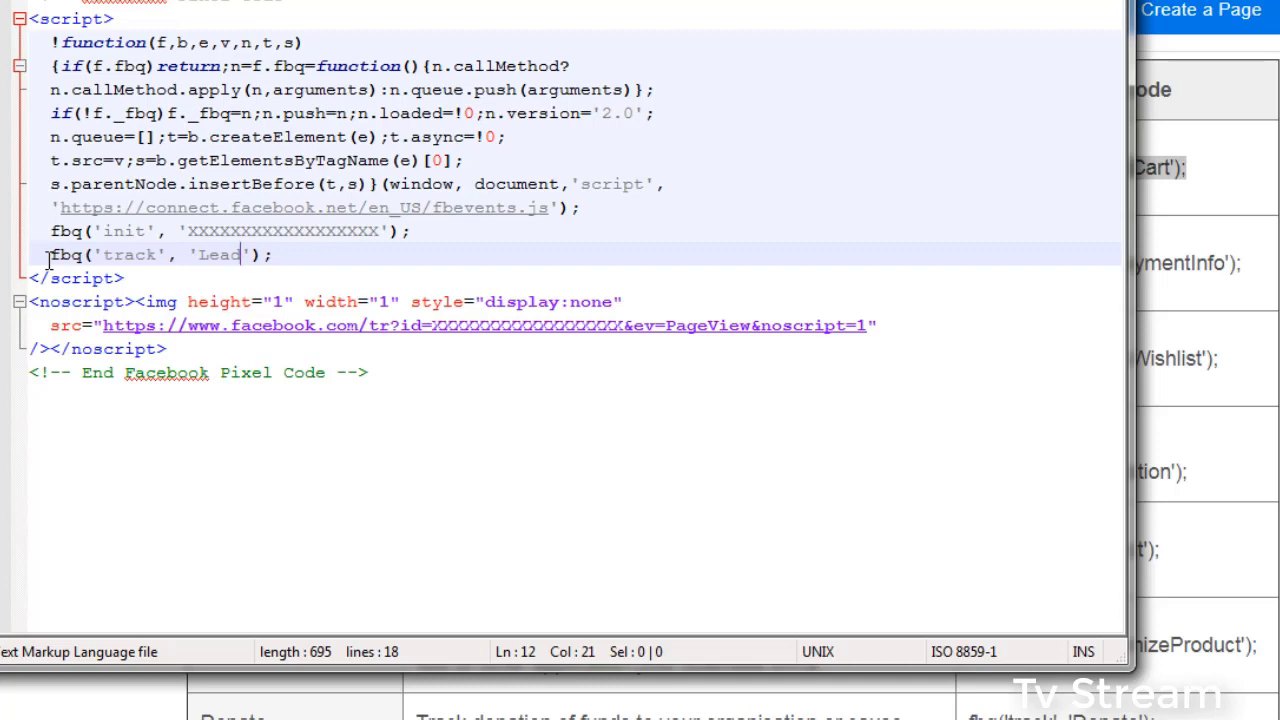
drag(258, 258, 20, 270)
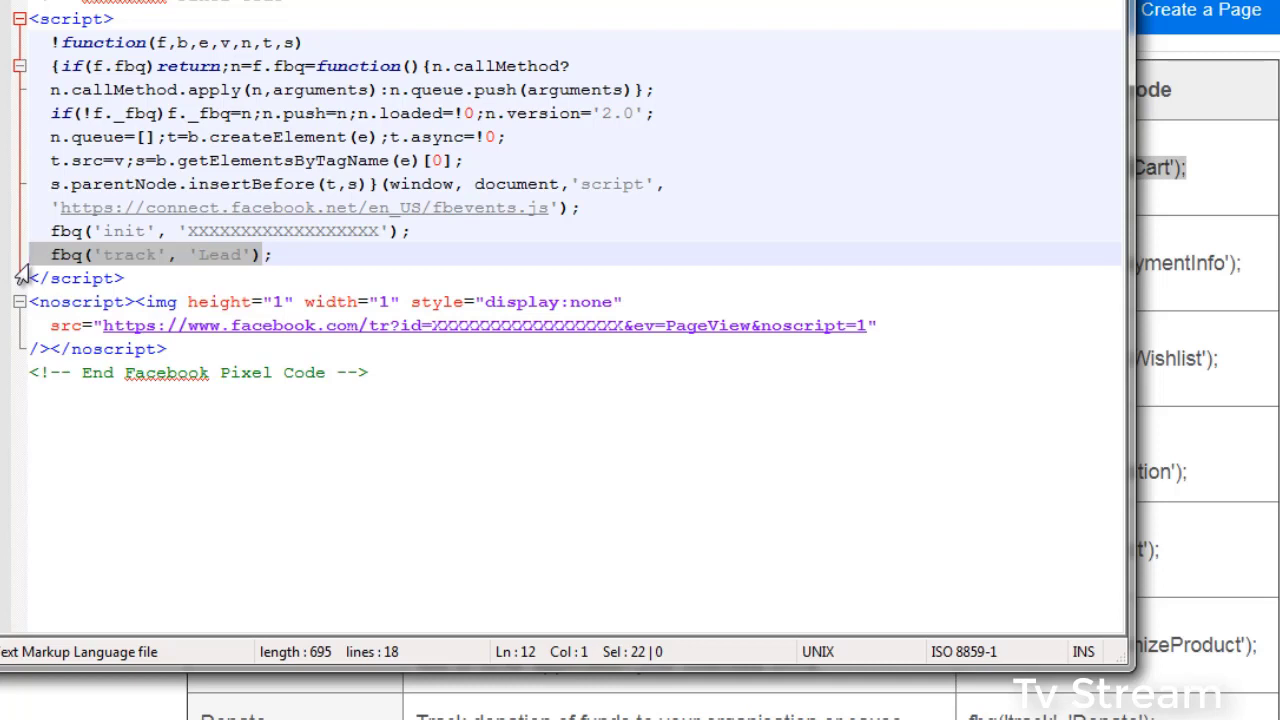
click(399, 368)
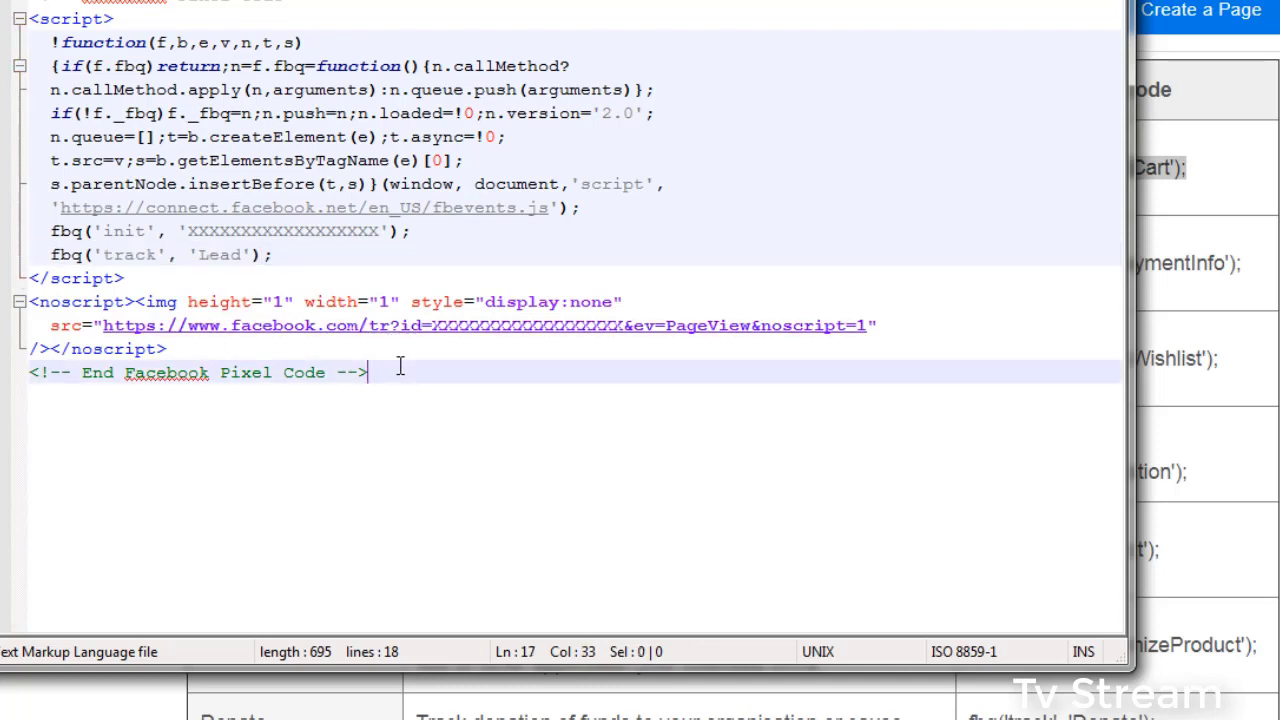
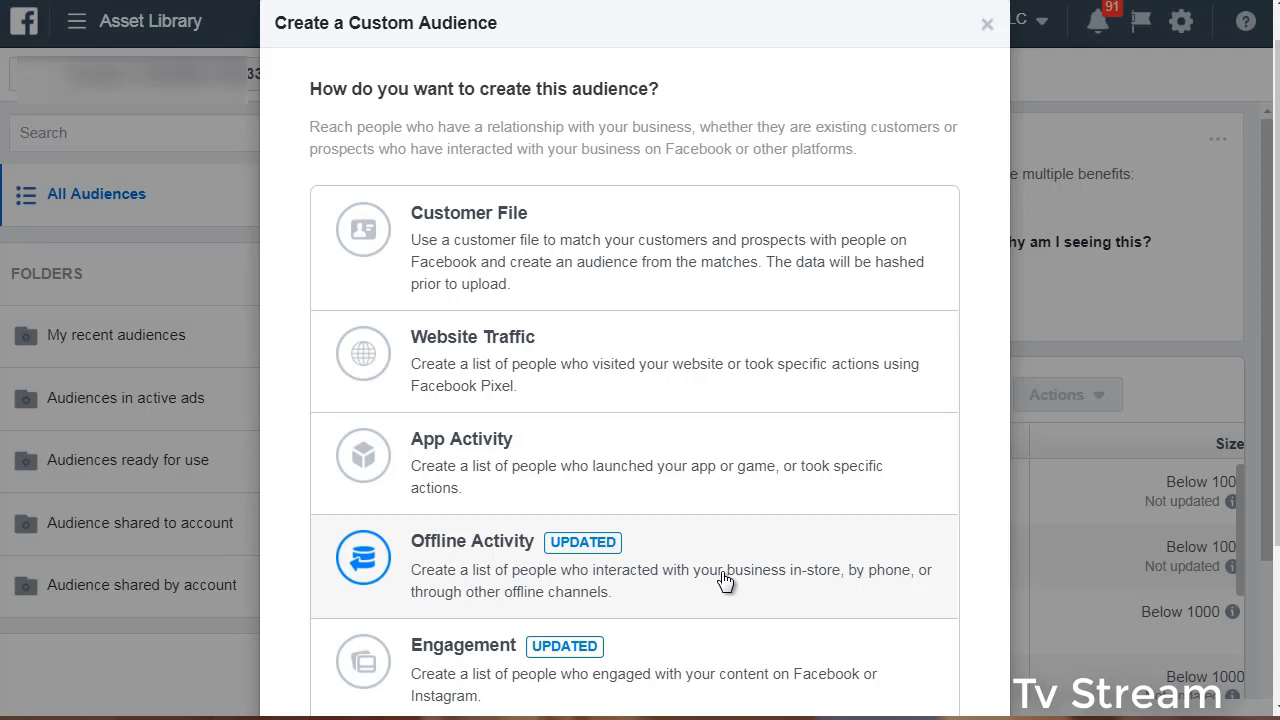
Step: Choose Website Traffic as the source of the new custom audience and look at the ANY/ALL criteria matching options
scroll(725, 582, down, 2)
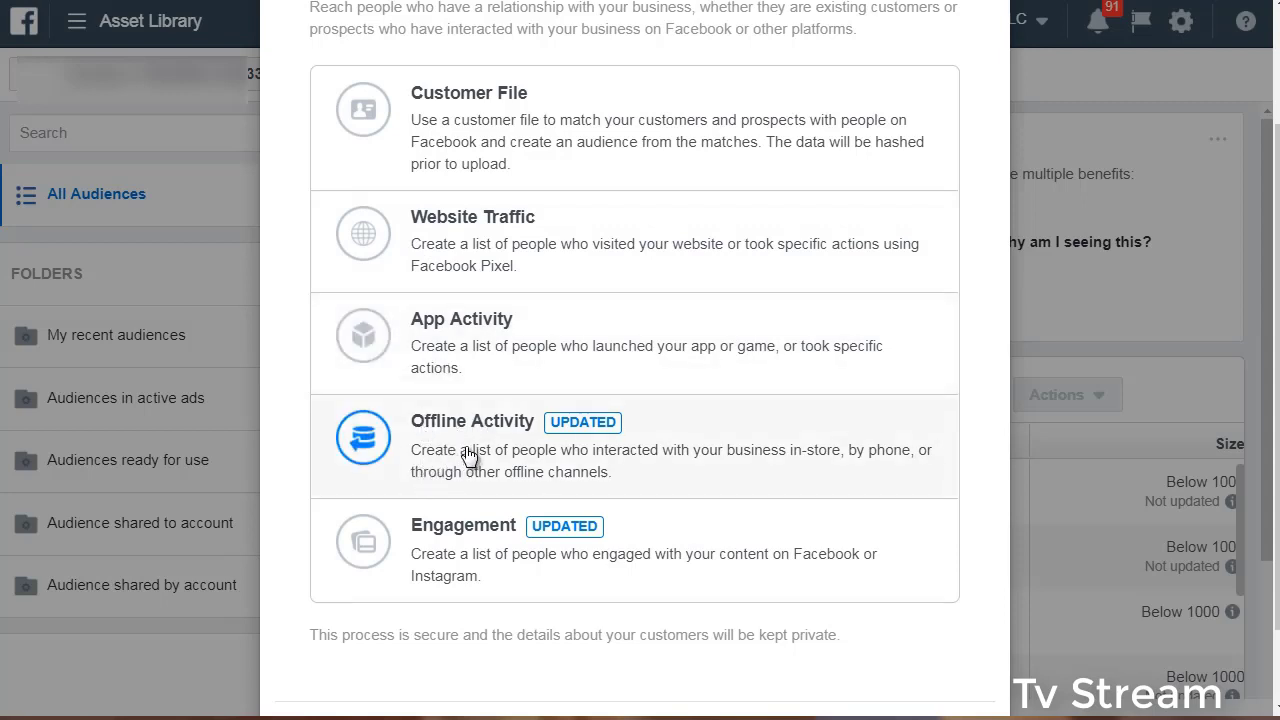
click(465, 252)
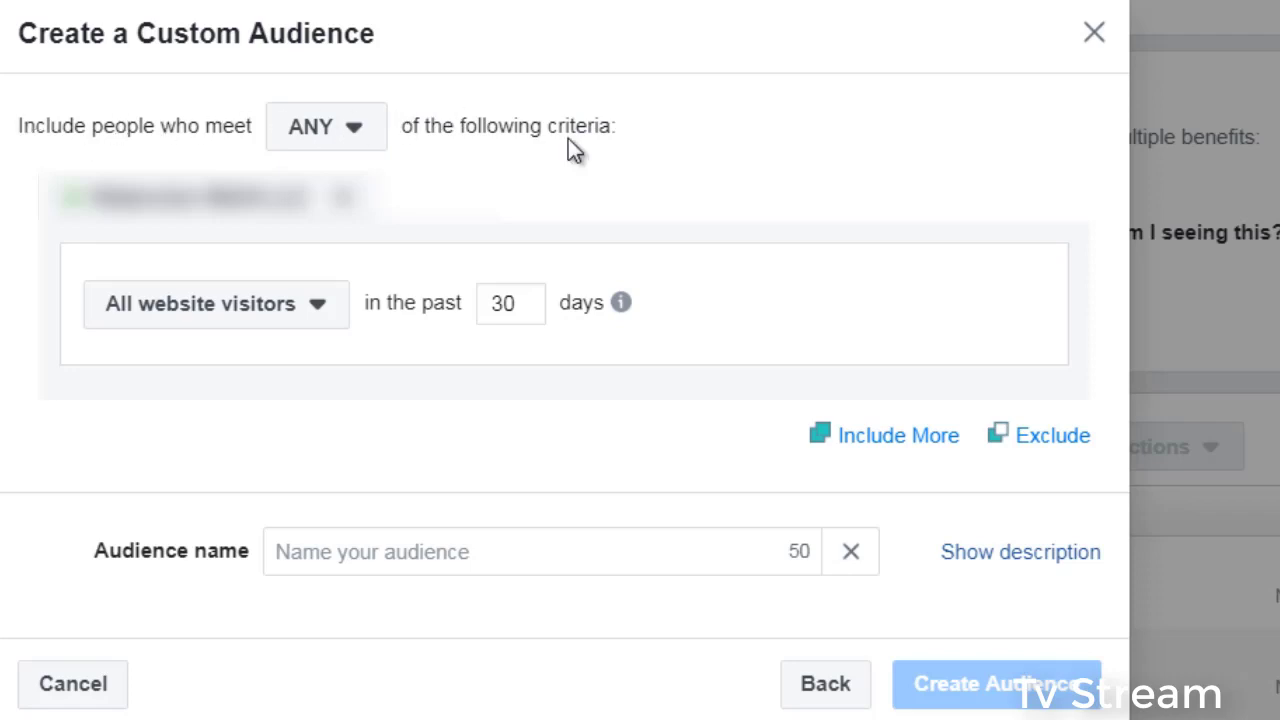
click(345, 148)
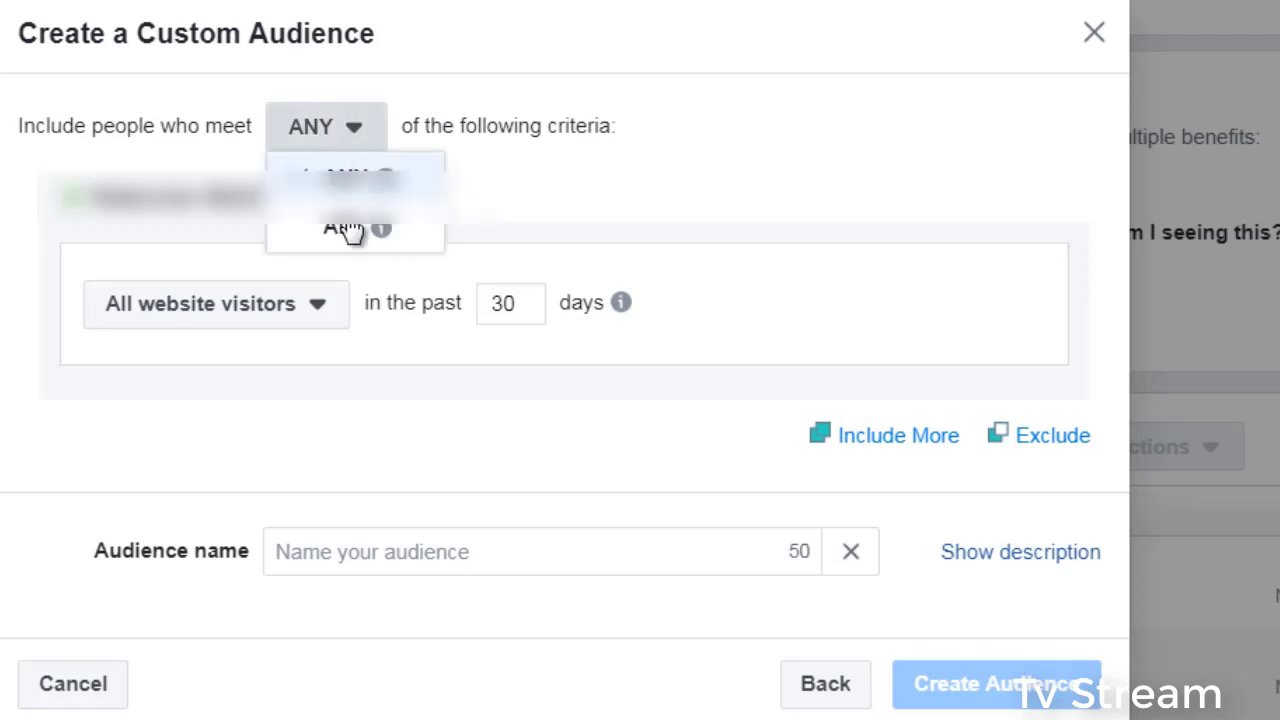
mouse_move(345, 229)
click(535, 128)
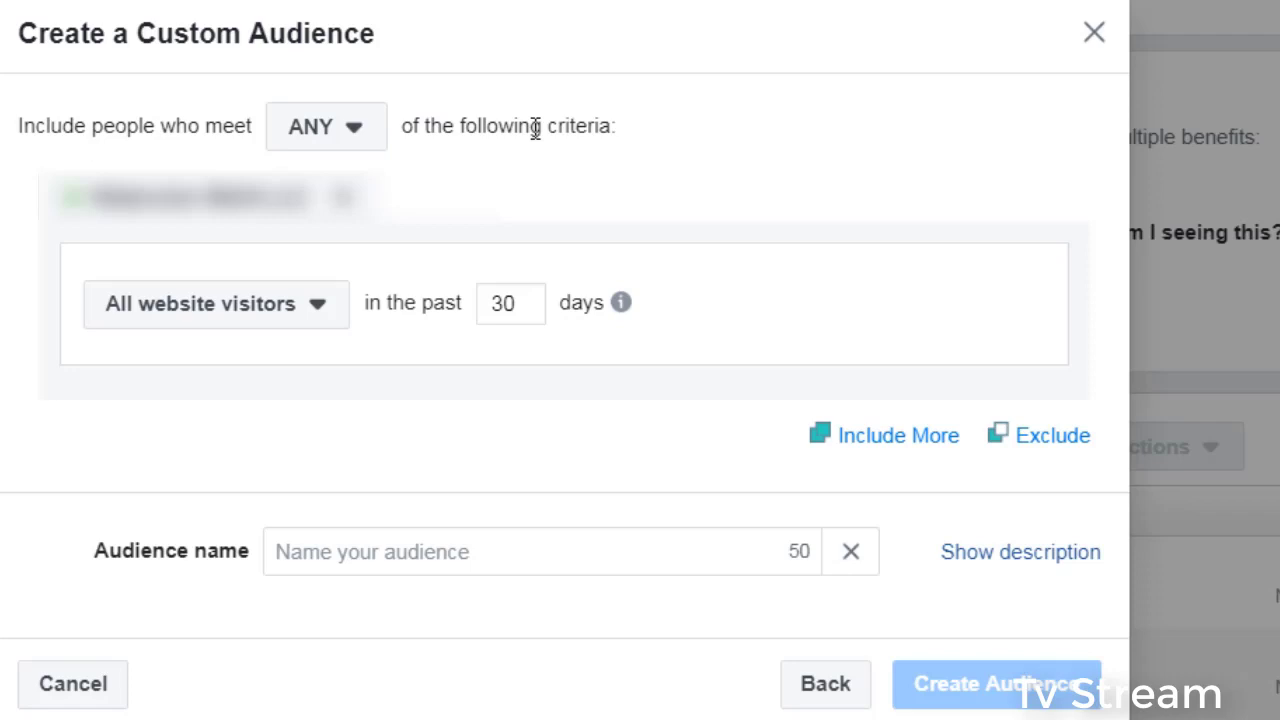
Step: Set the audience criterion to Visitors by time spent and look at its percentile options
click(248, 324)
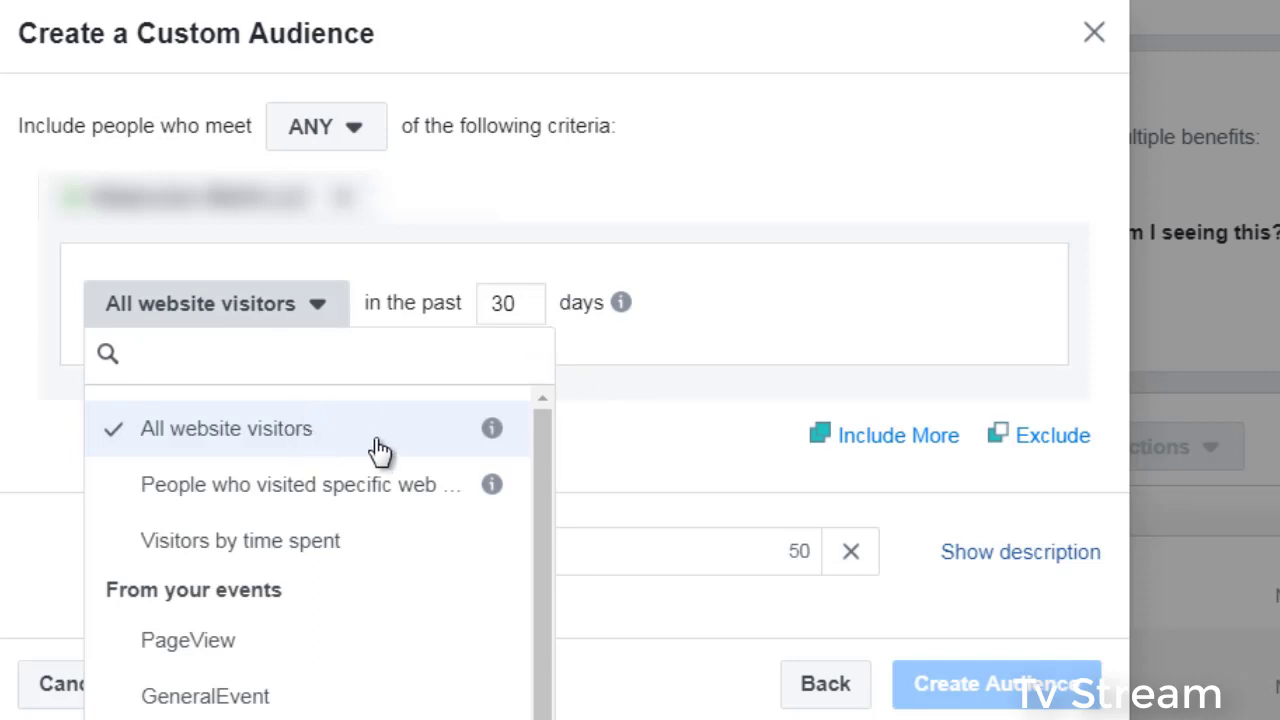
click(320, 541)
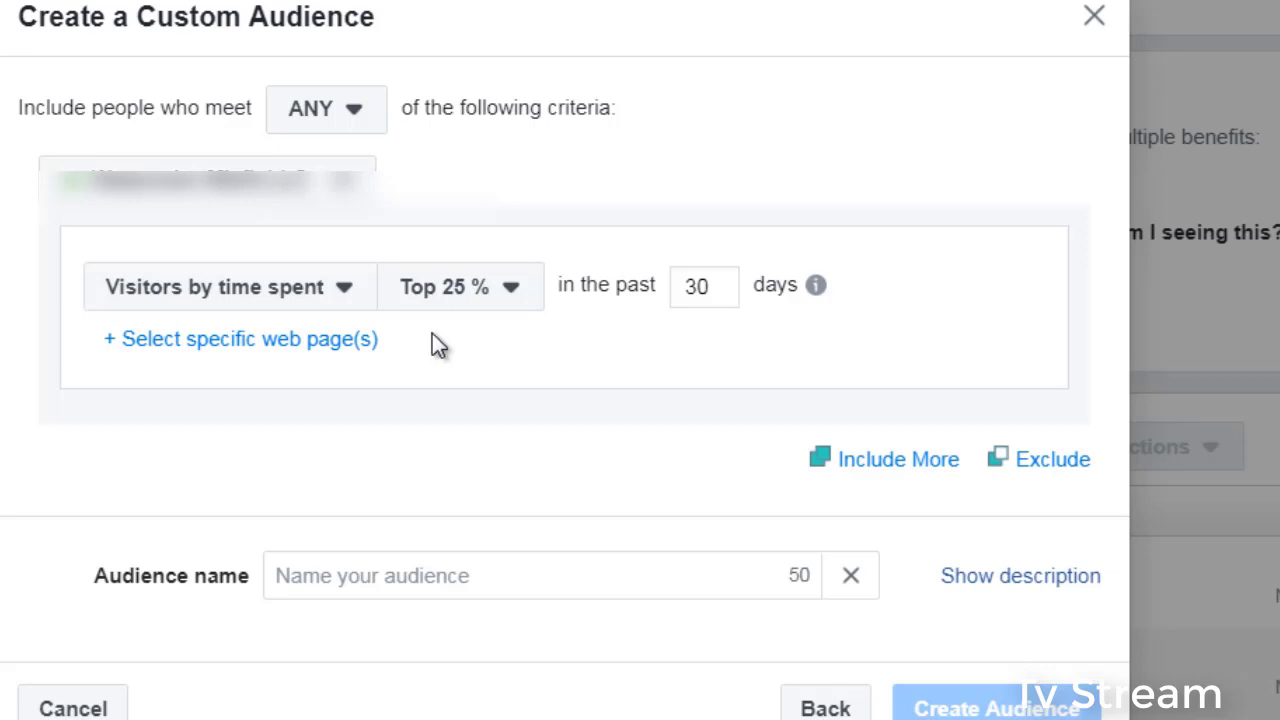
click(445, 305)
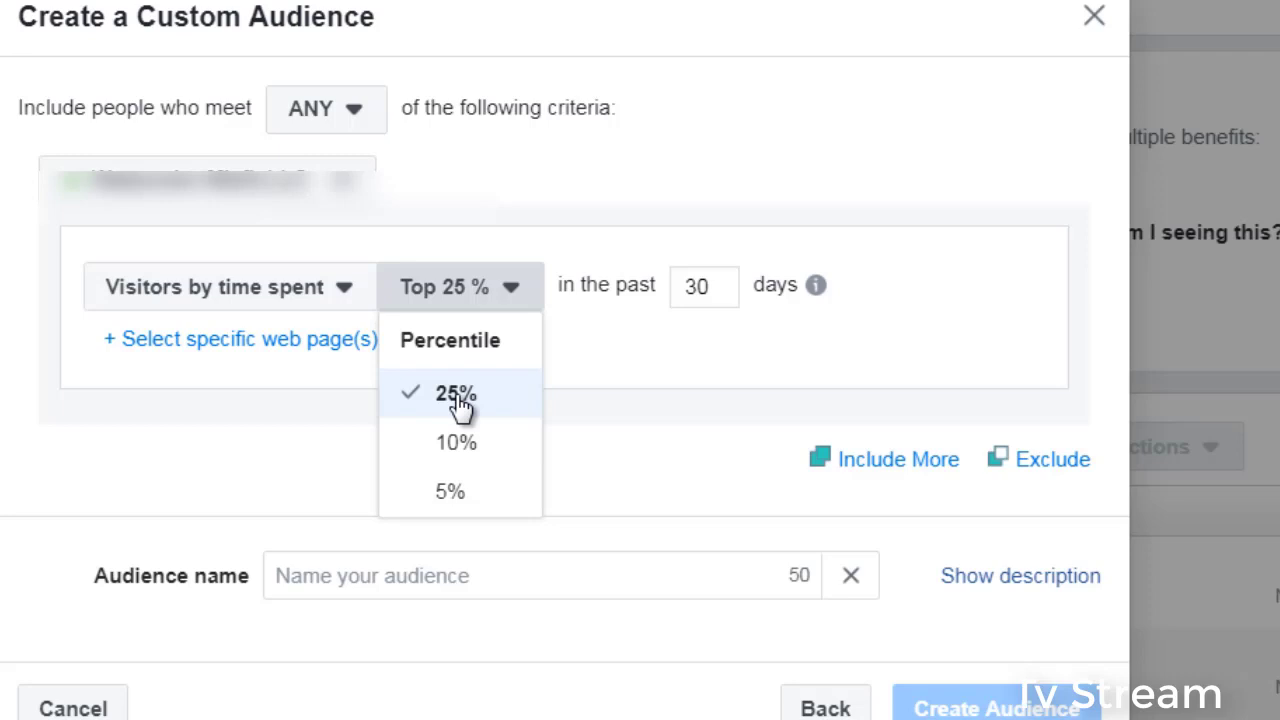
click(590, 380)
Step: Change the audience criterion to People who visited specific web pages and add a second inclusion group
click(288, 297)
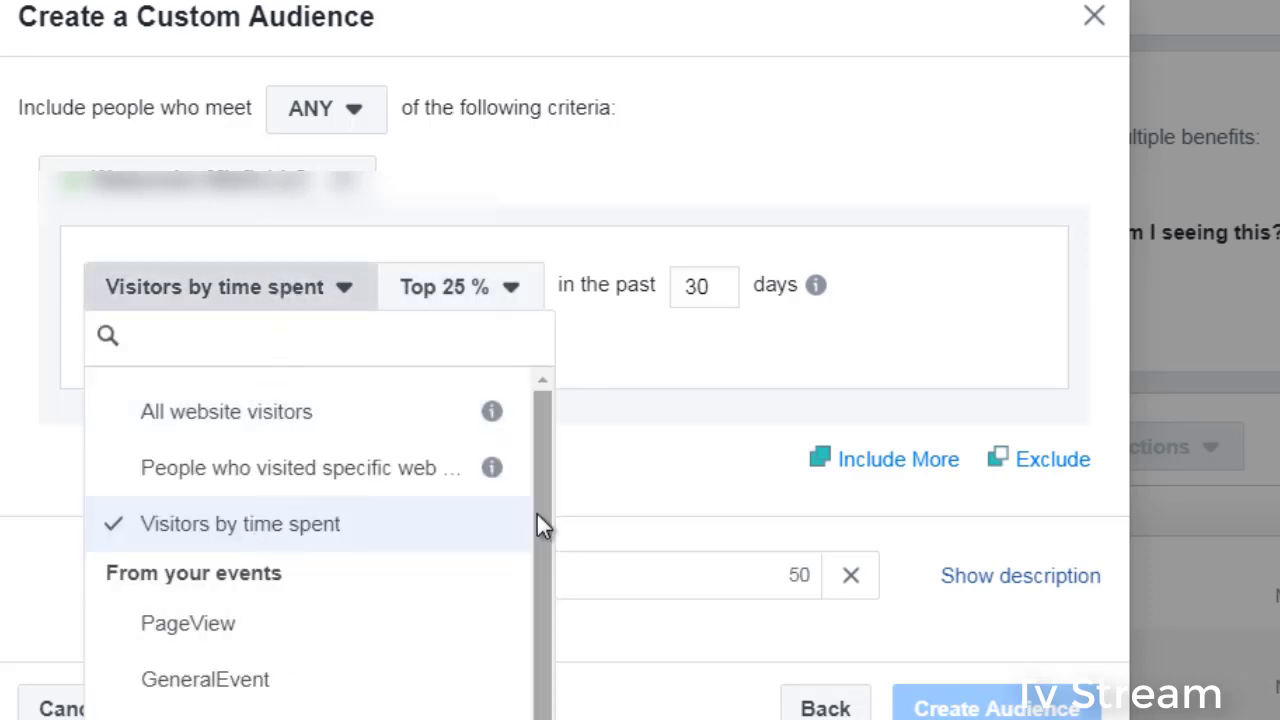
drag(536, 515, 537, 608)
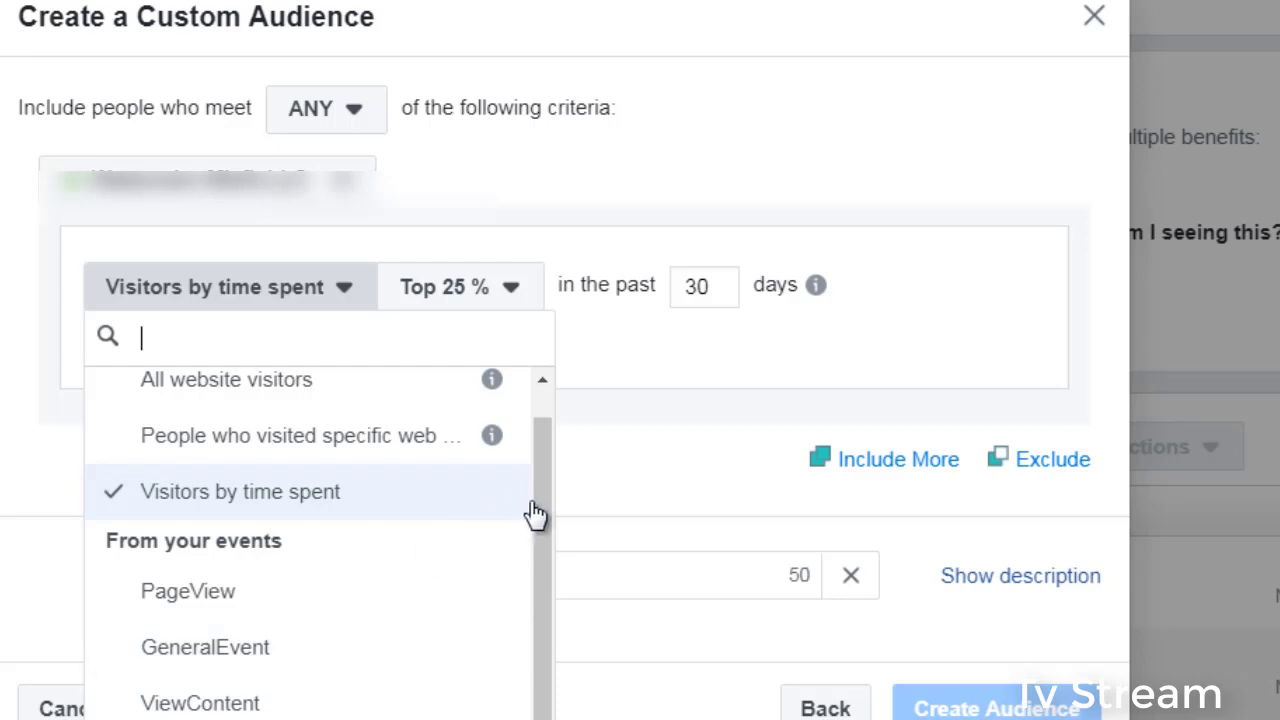
drag(543, 520, 538, 420)
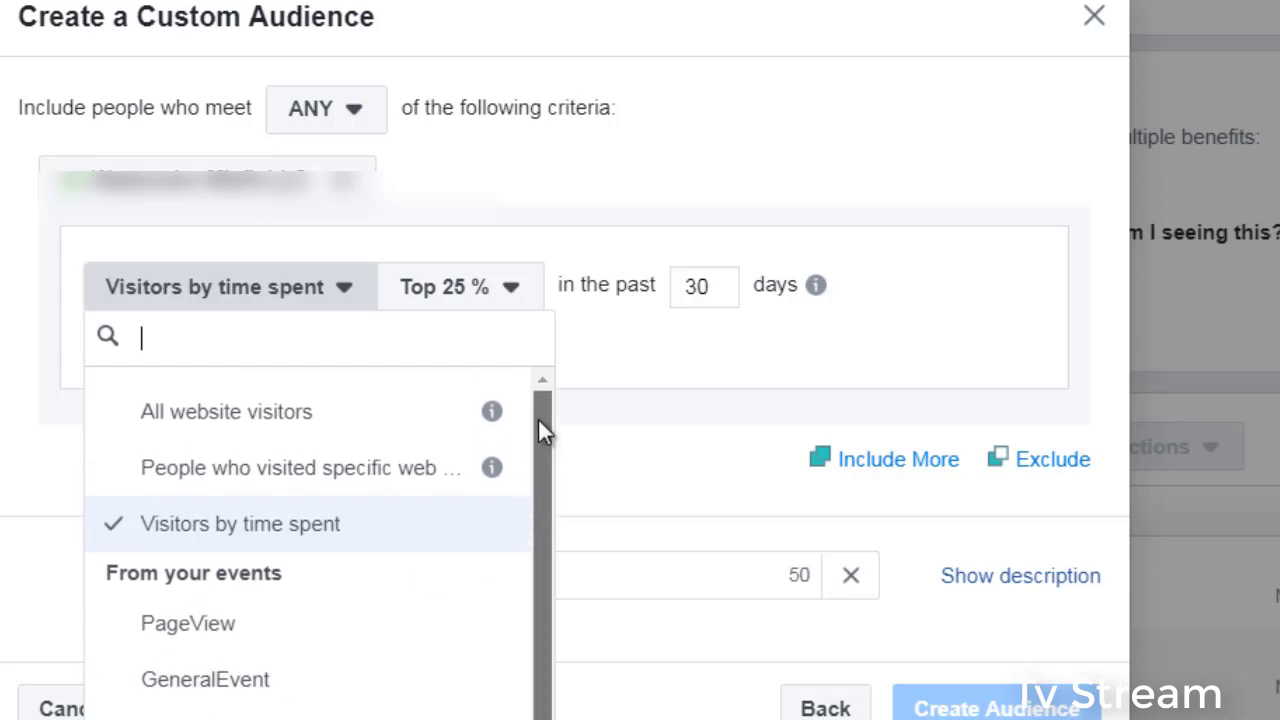
click(346, 466)
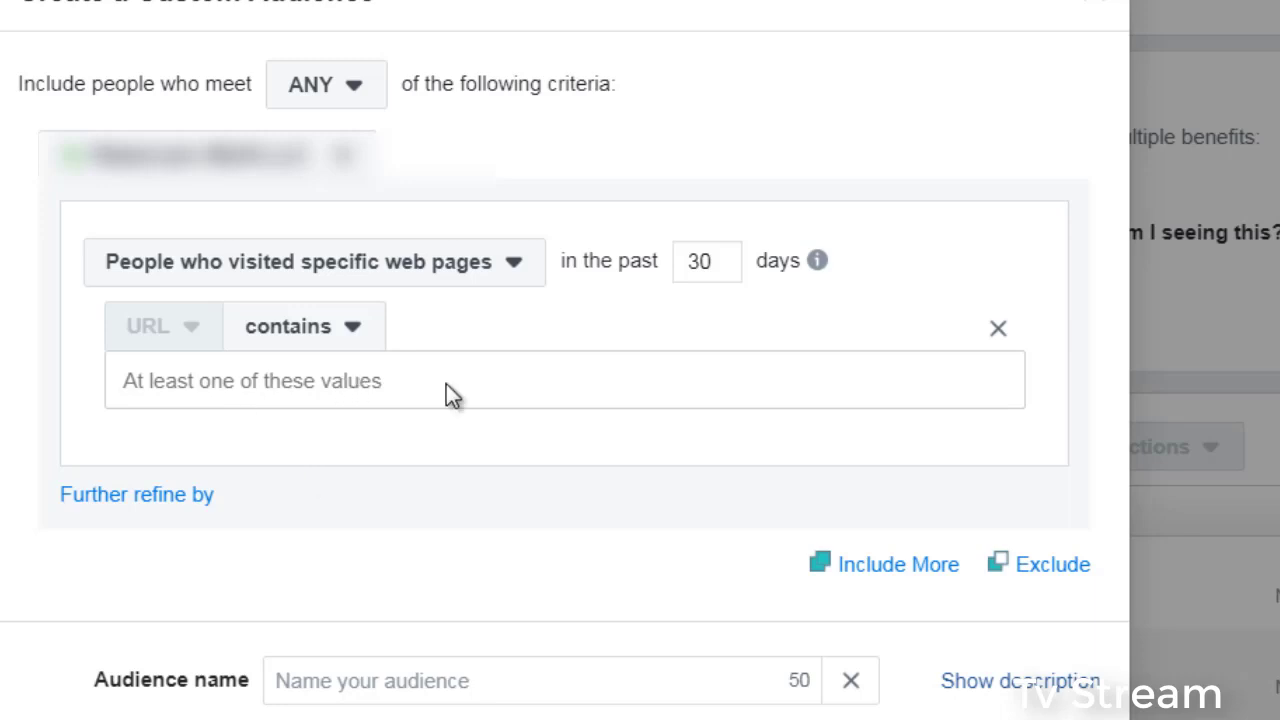
click(919, 564)
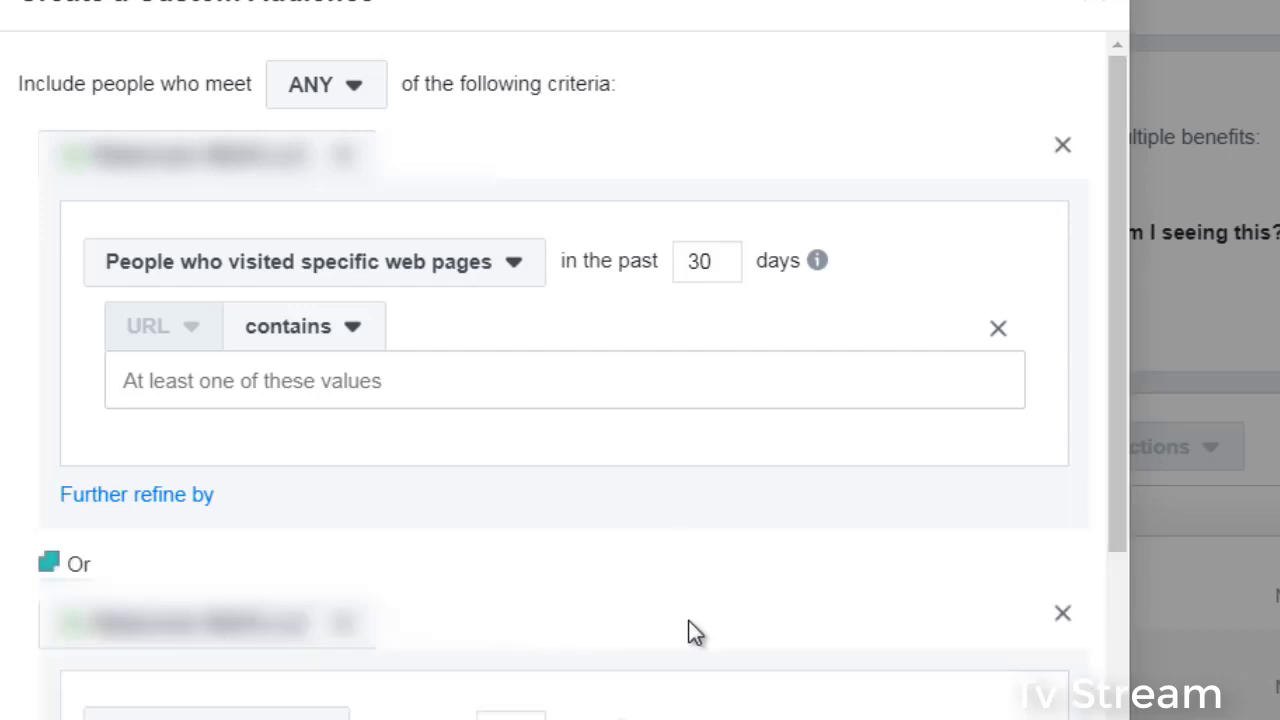
Step: Remove the second inclusion group and set the retention period of the specific web pages criterion to 180 days
click(1062, 613)
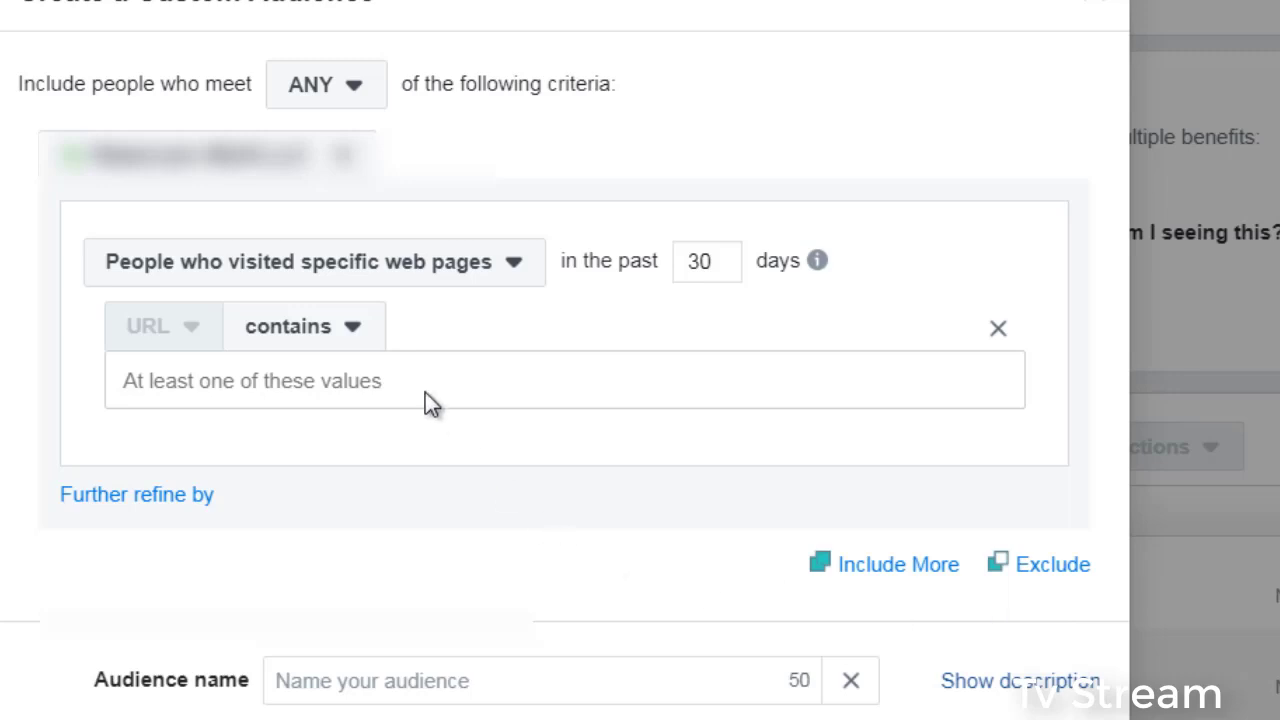
click(349, 110)
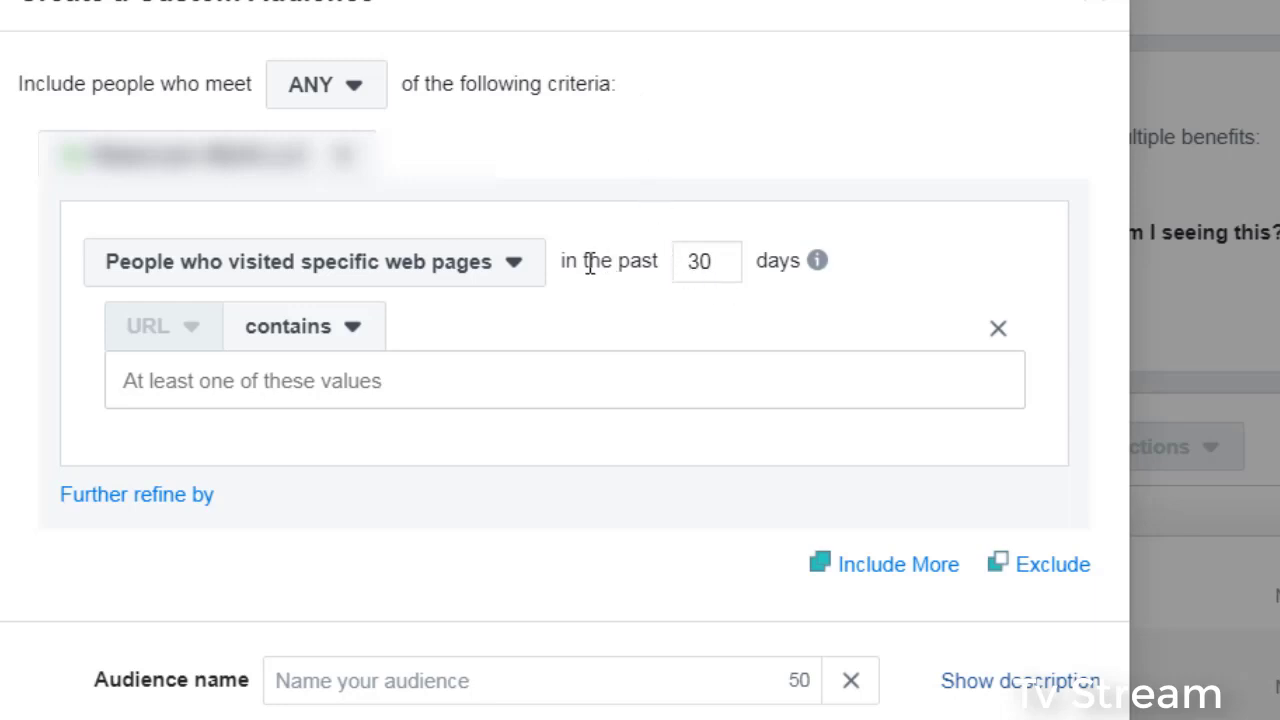
click(722, 263)
click(818, 261)
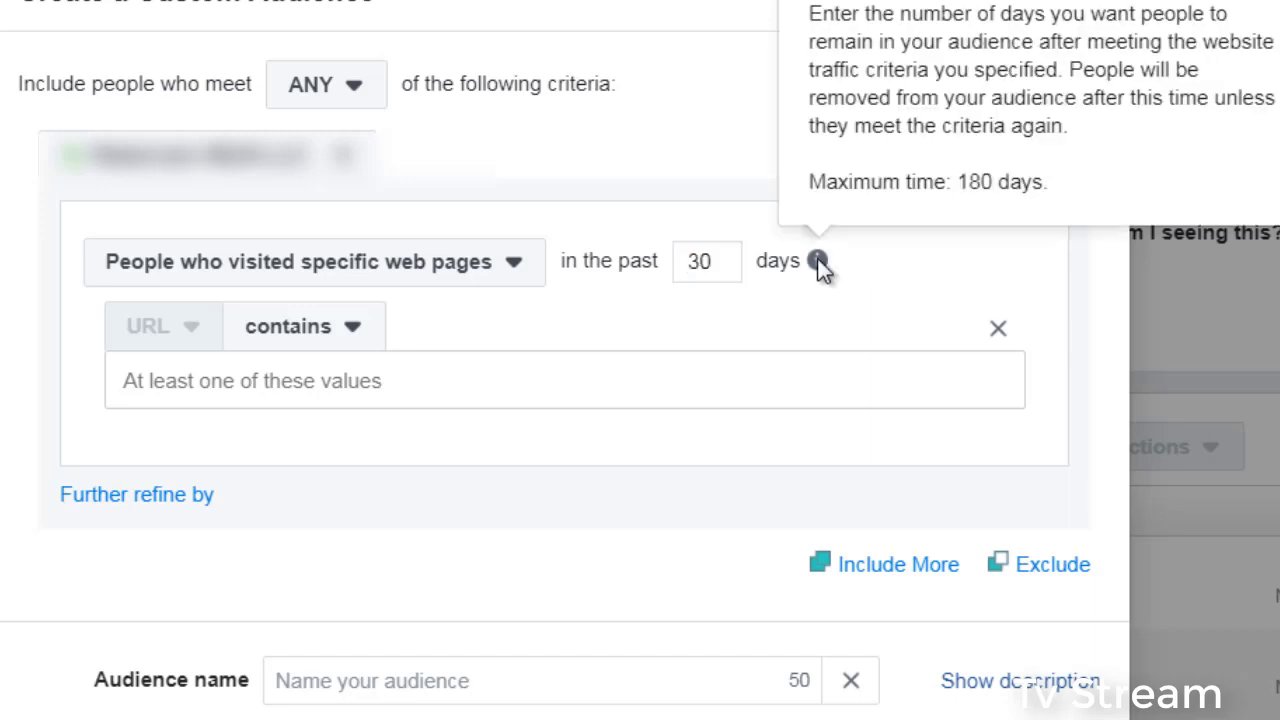
double_click(709, 261)
text(180)
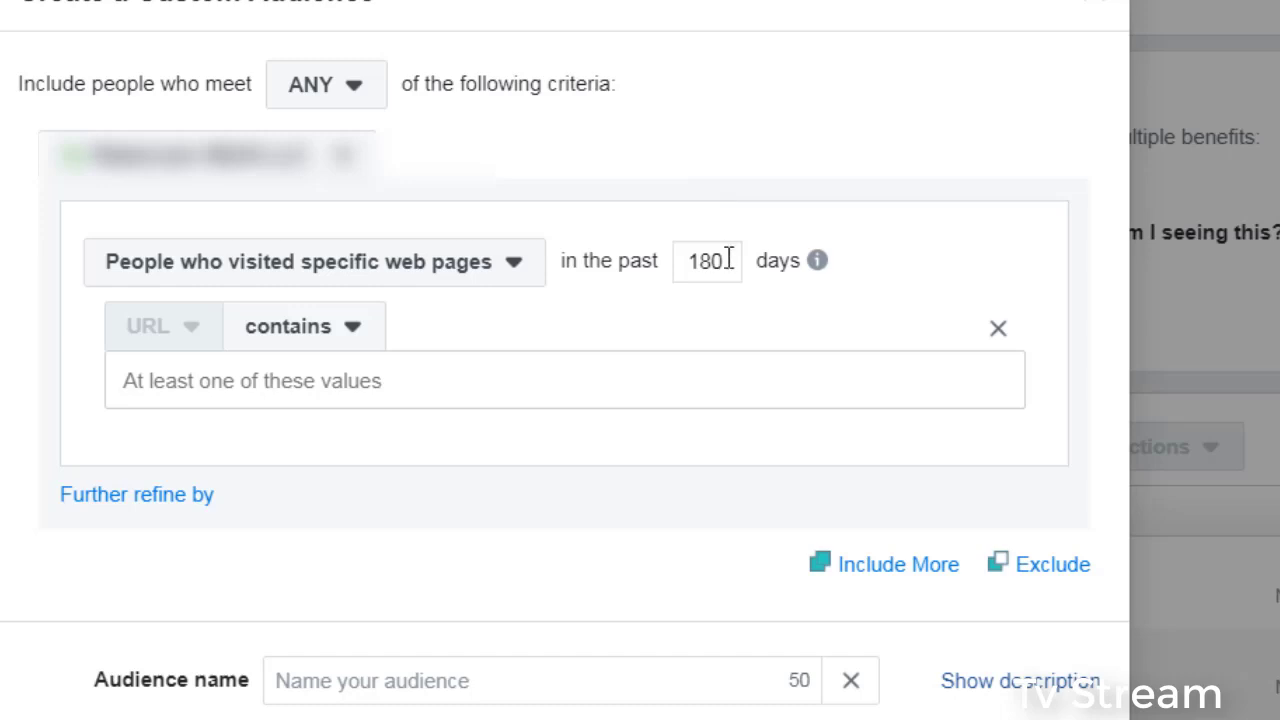
drag(729, 260, 684, 264)
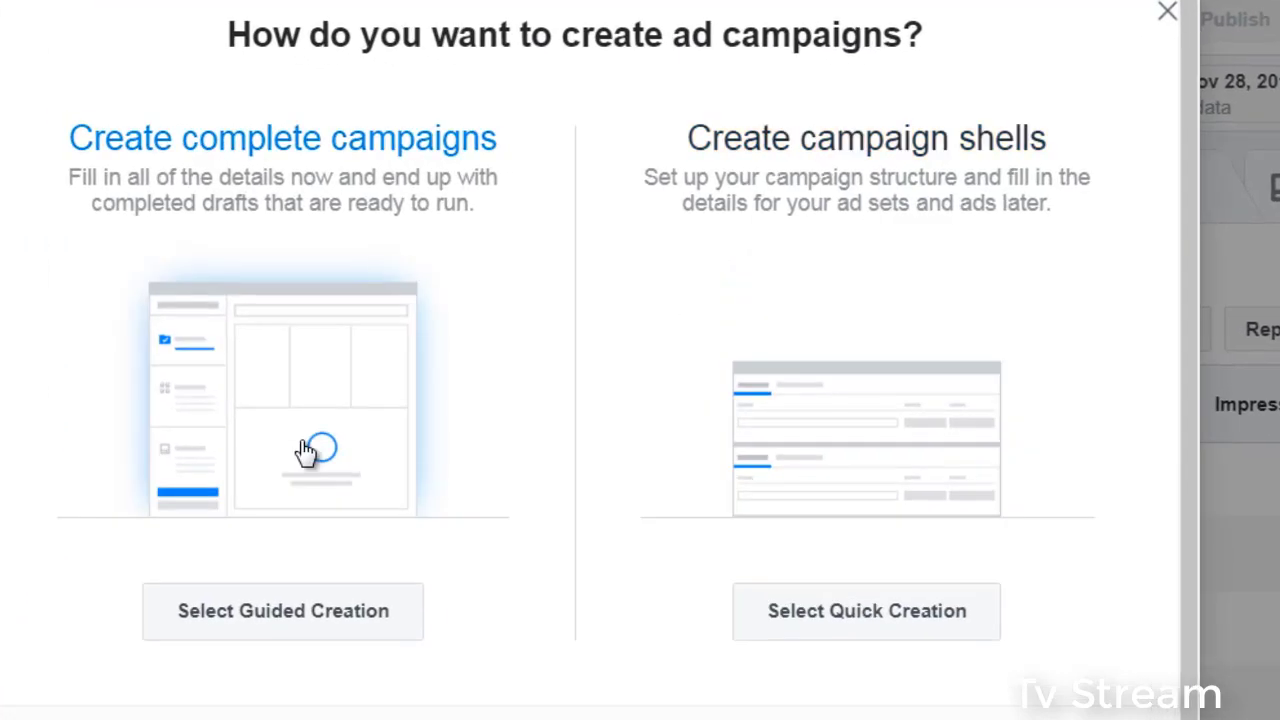
Step: Start a campaign through guided creation with the Traffic objective, name it Retargeting Test1 and continue to the ad set
click(305, 452)
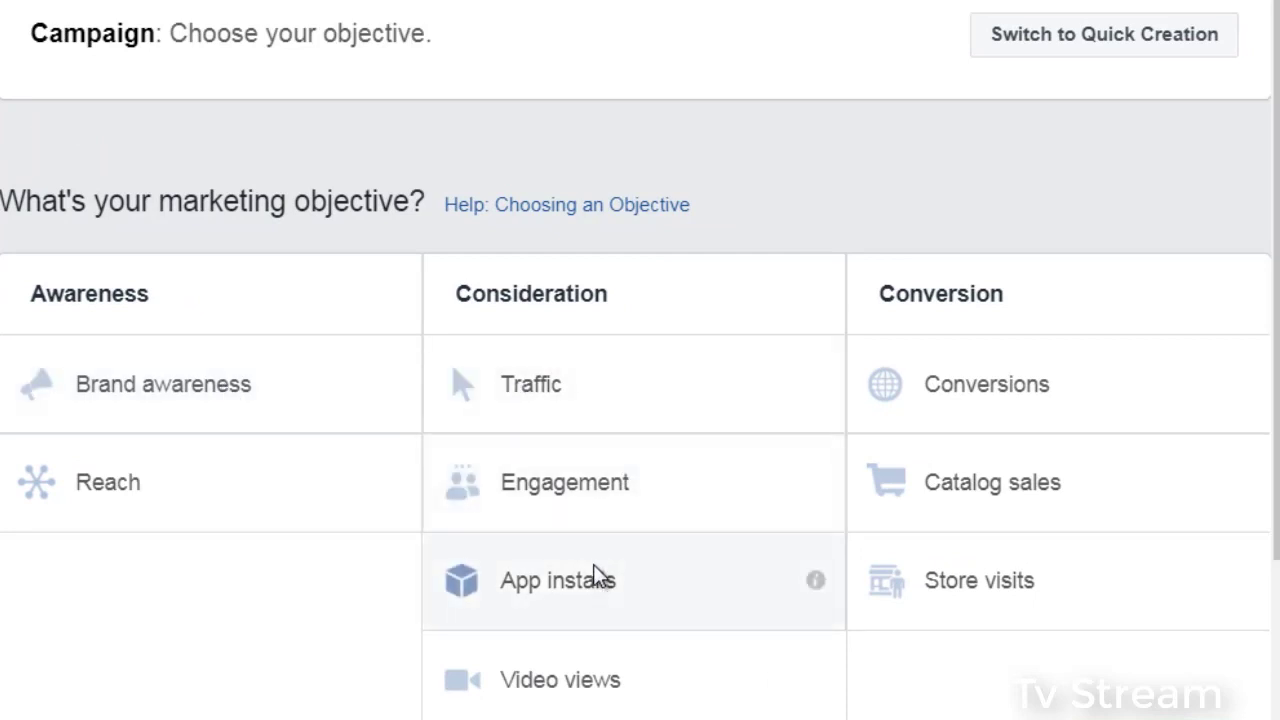
click(579, 388)
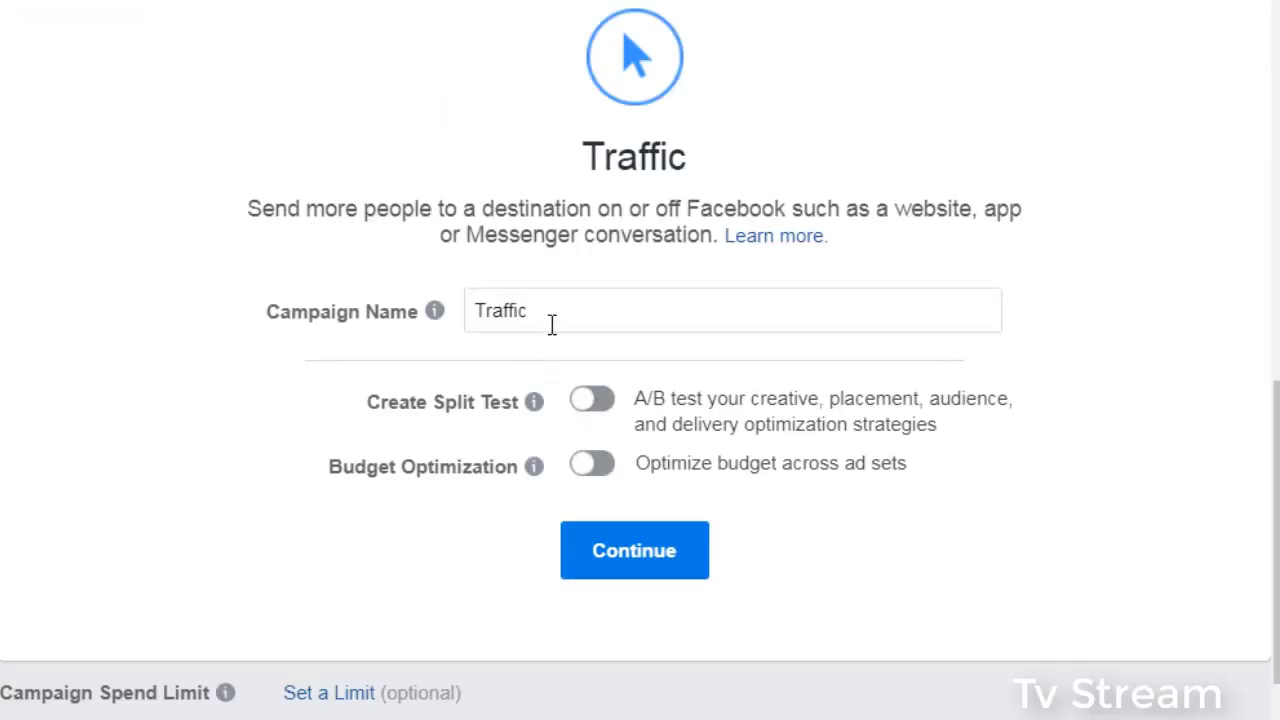
drag(551, 325, 459, 312)
text(Reta)
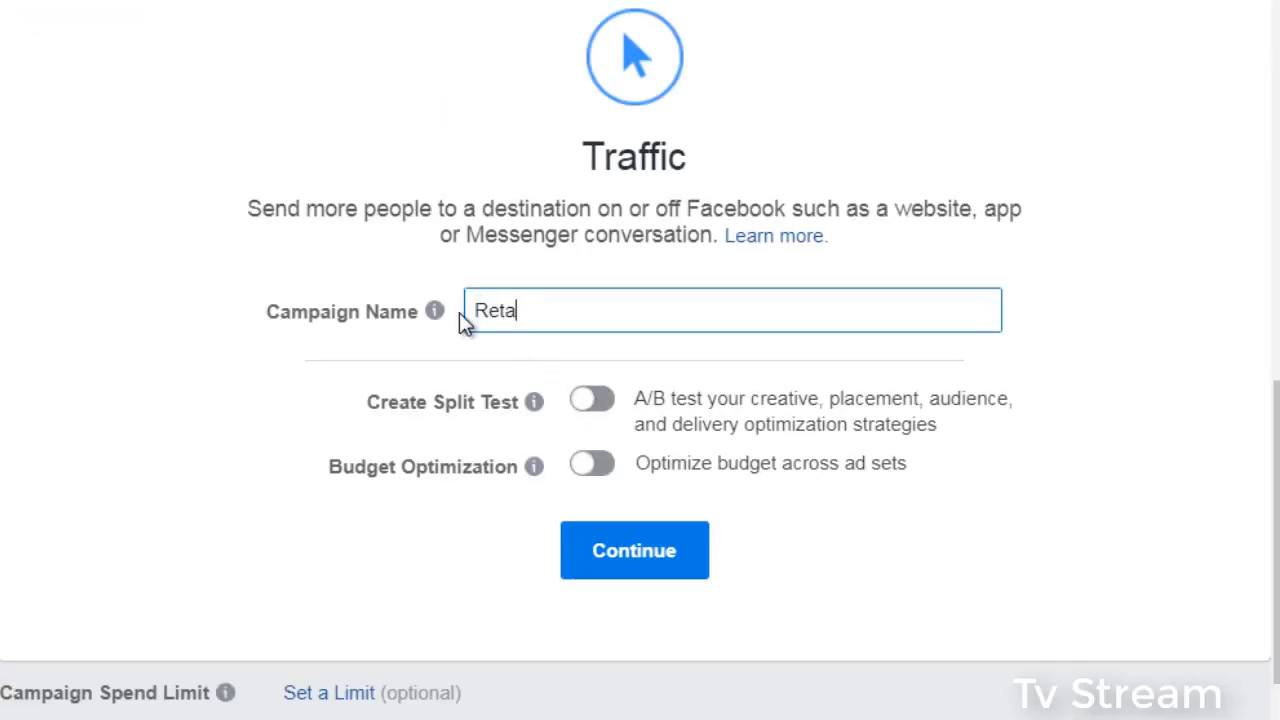
text(rgeting Test2)
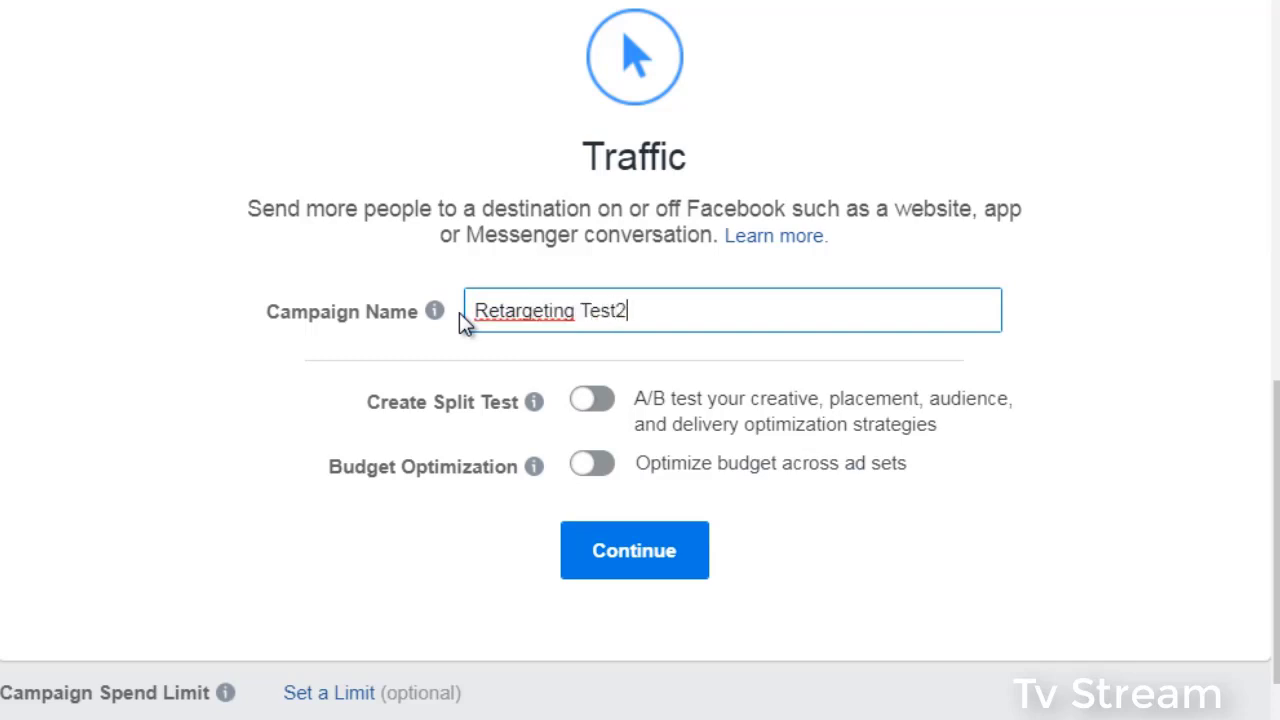
key(BackSpace)
text(1)
click(647, 573)
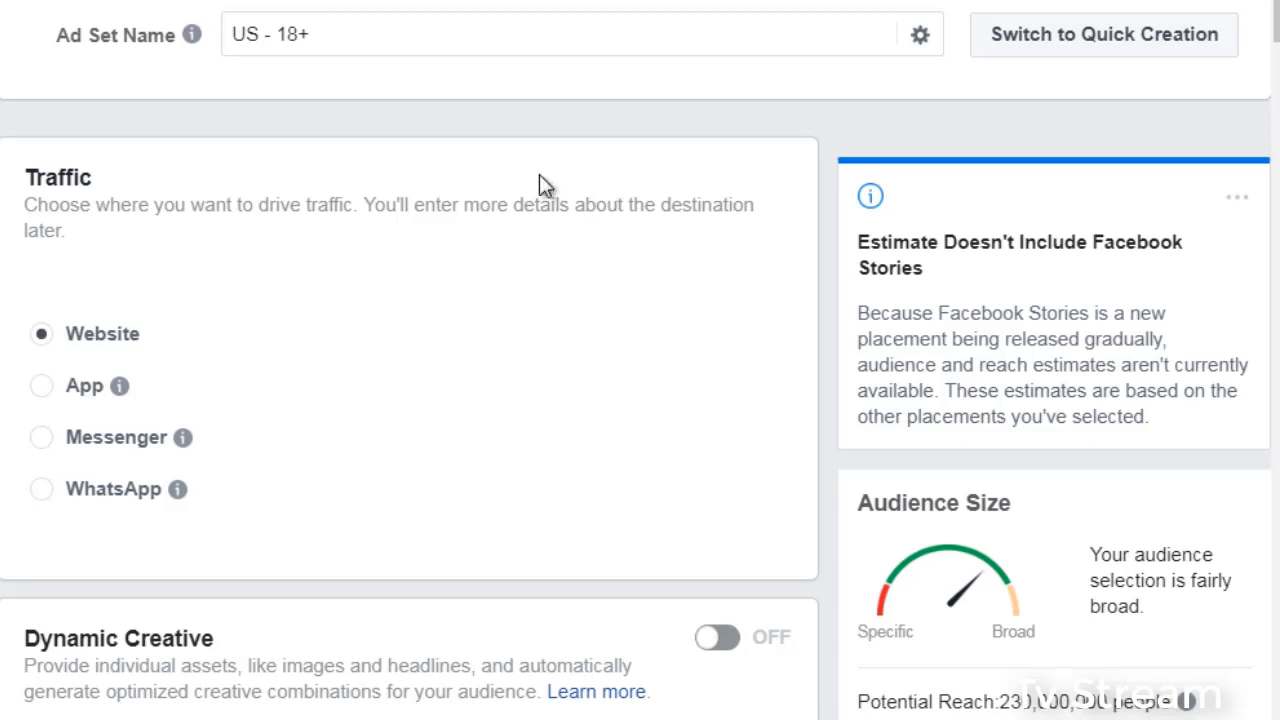
Step: Set the age range of the ad set's audience to 20–60
drag(1277, 24, 1277, 186)
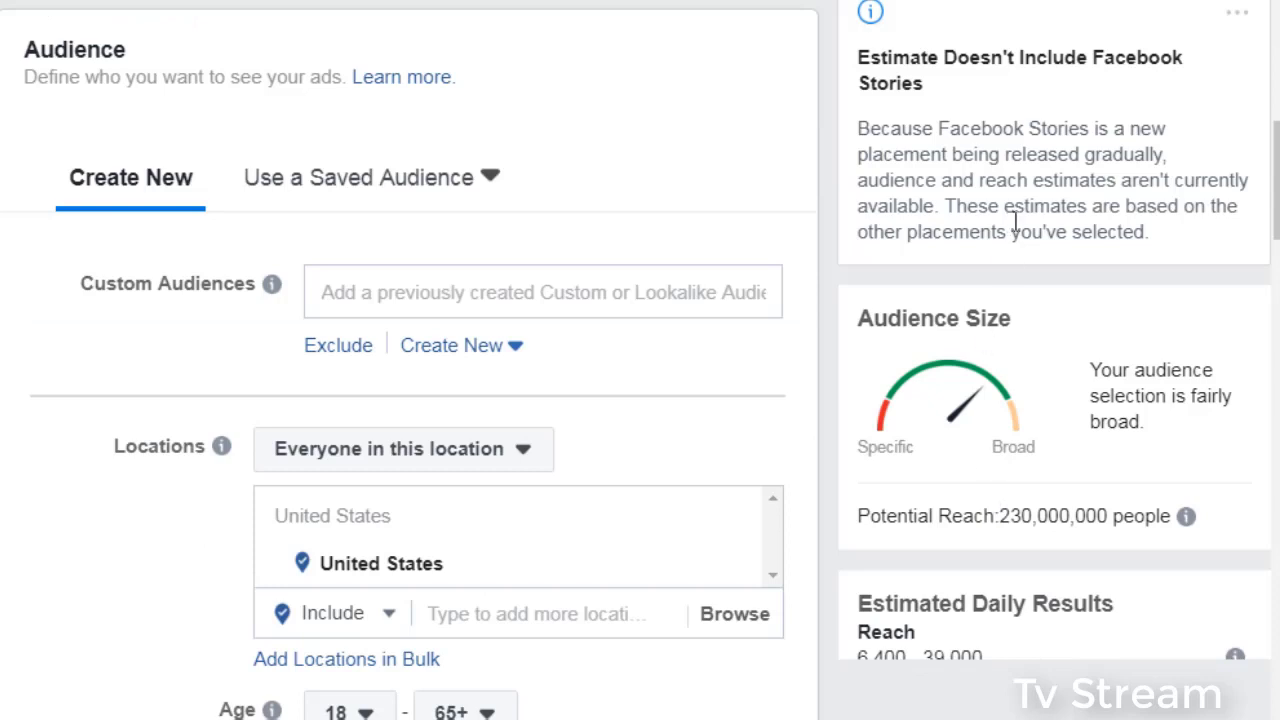
scroll(91, 94, down, 1)
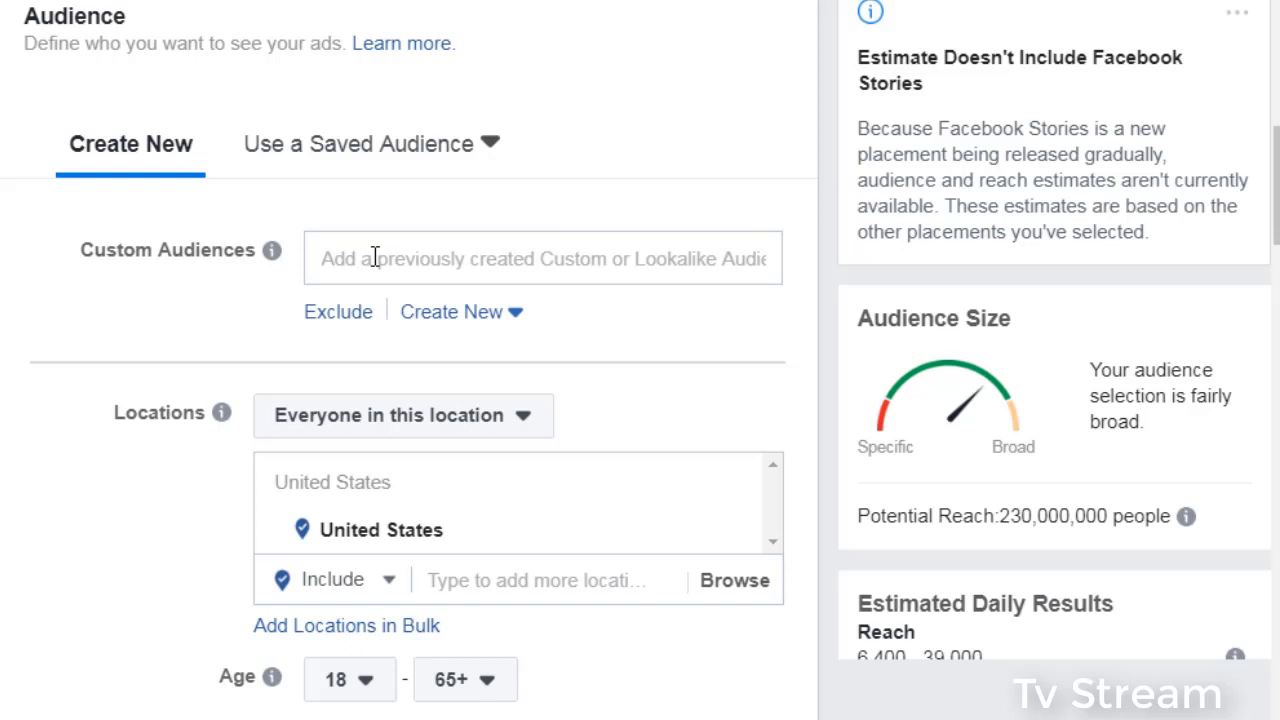
mouse_move(272, 255)
drag(1277, 210, 1277, 228)
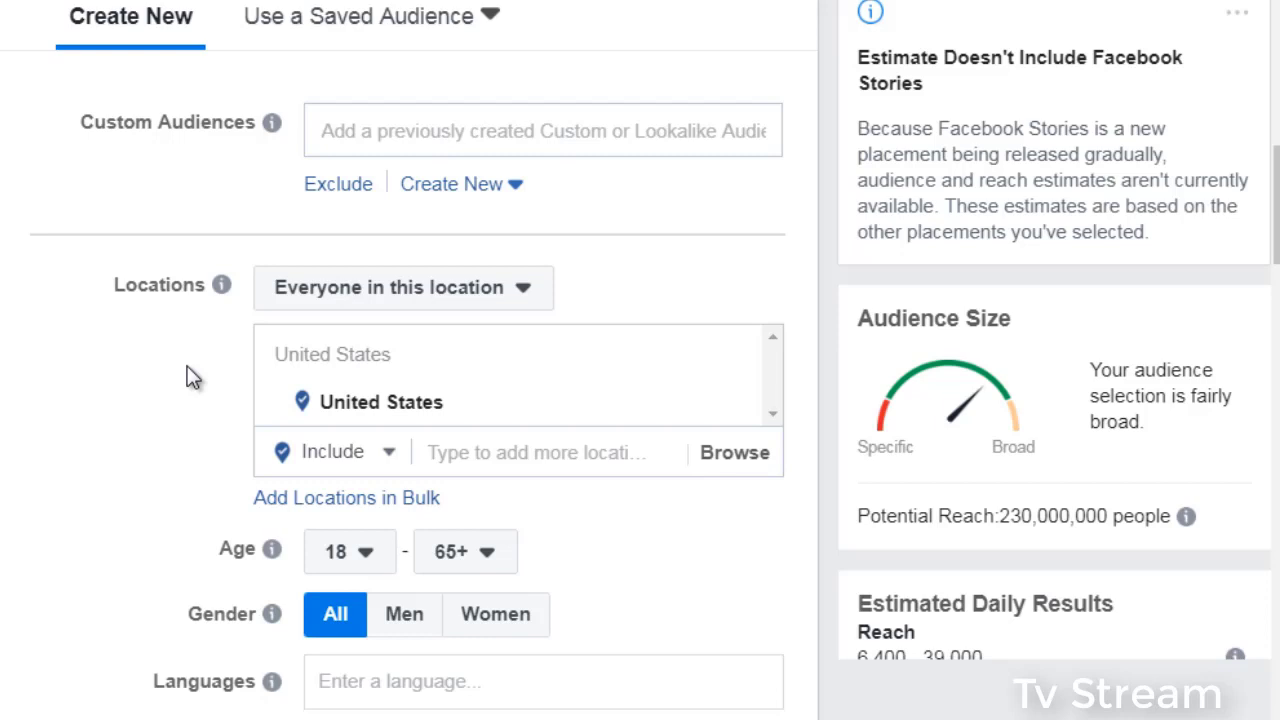
click(358, 562)
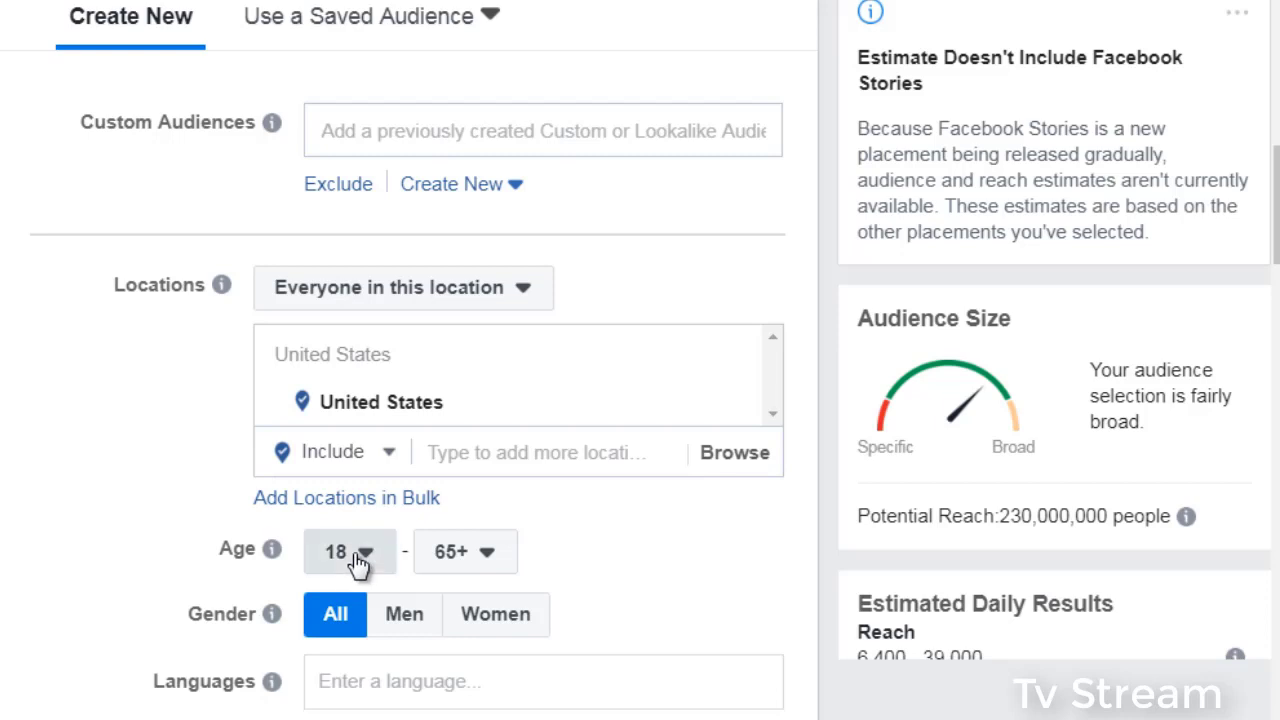
click(468, 562)
click(468, 562)
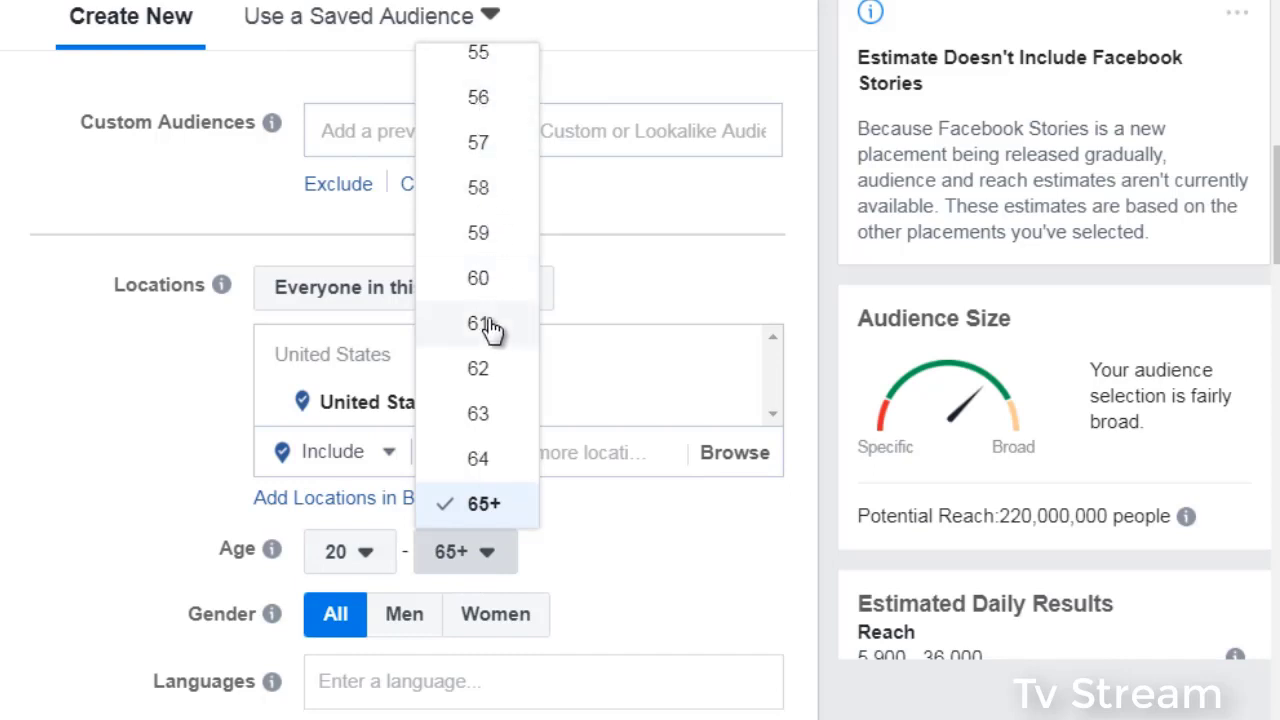
click(492, 278)
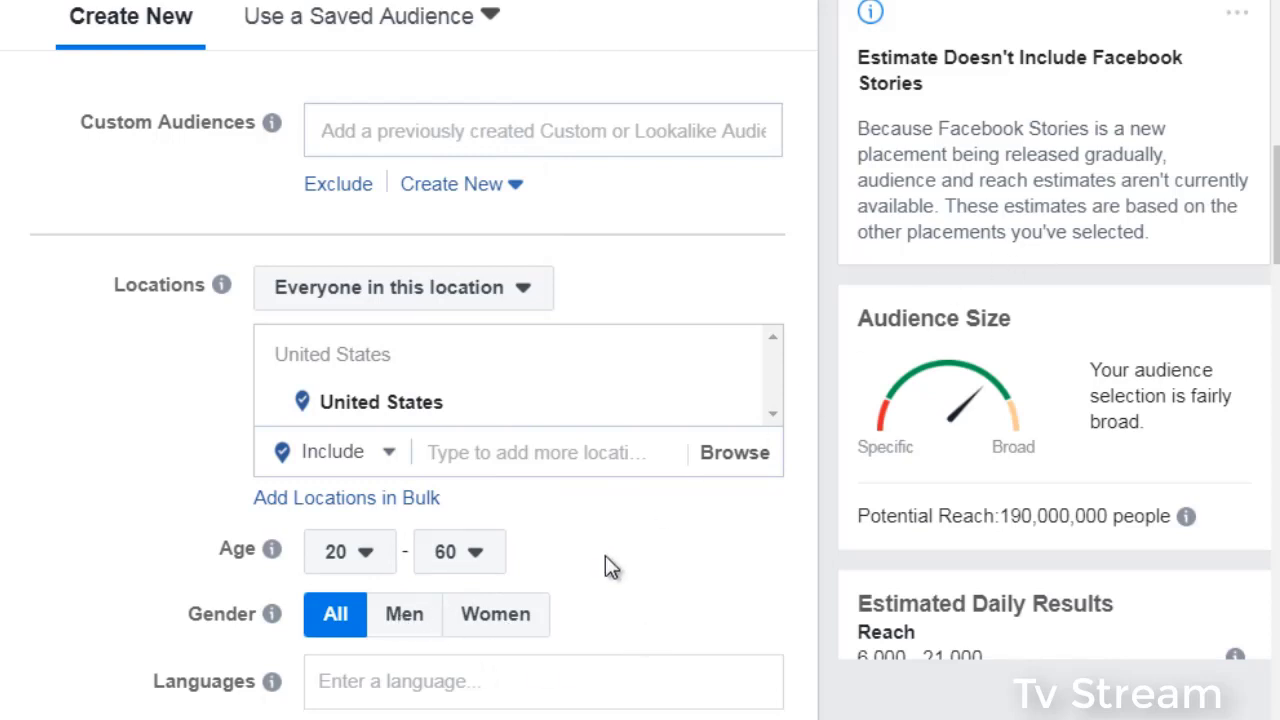
Step: Review the ad set's gender, detailed targeting and connection options, along with its budget, schedule, delivery optimization and bid settings
mouse_move(346, 634)
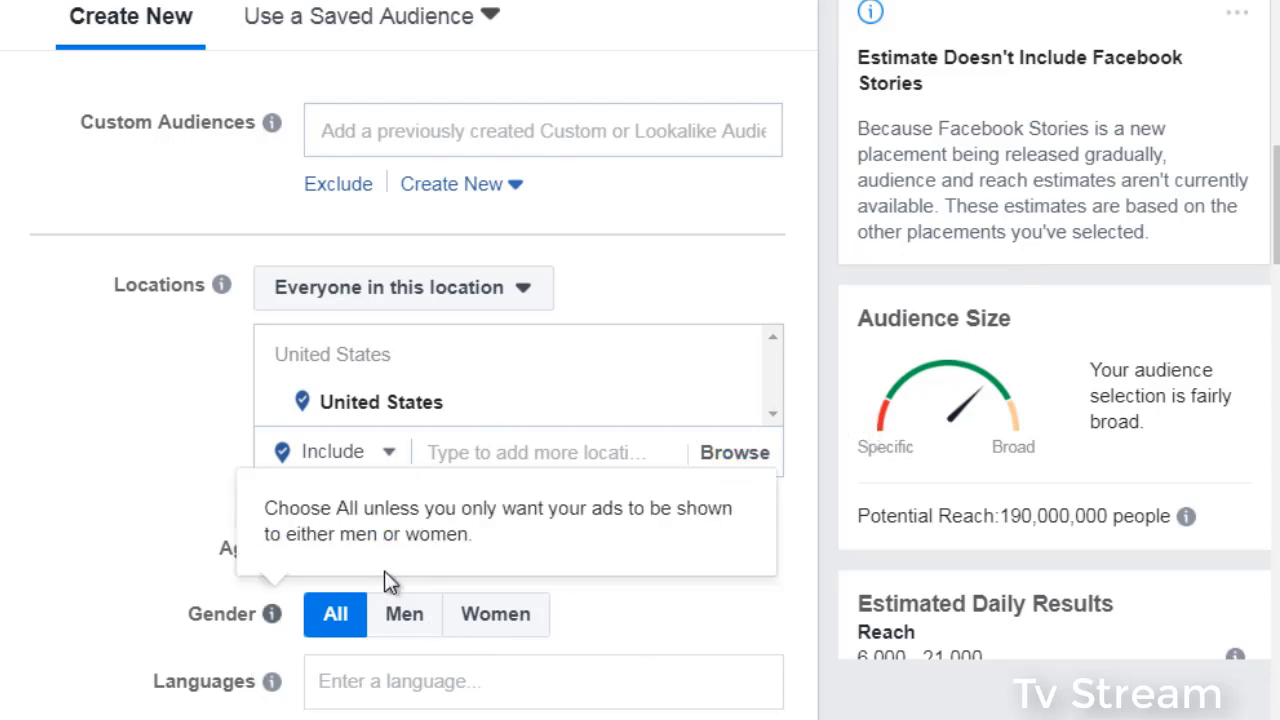
drag(1275, 195, 1275, 205)
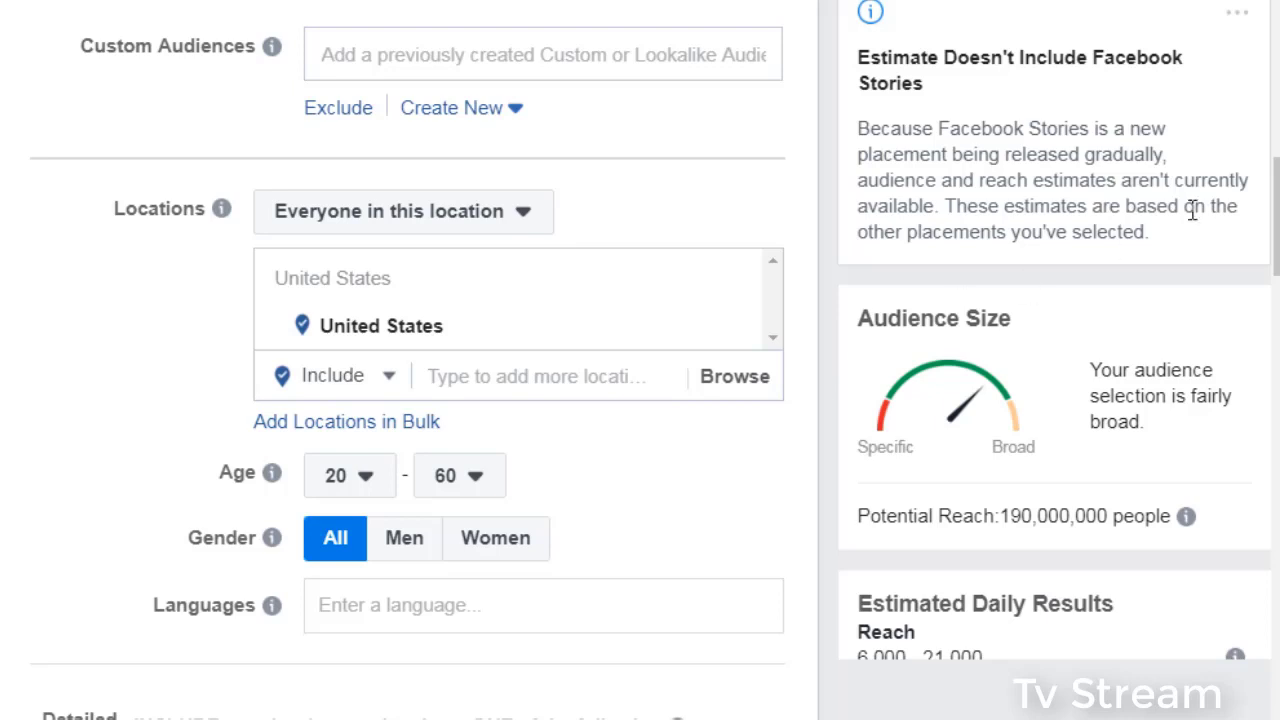
scroll(408, 360, down, 2)
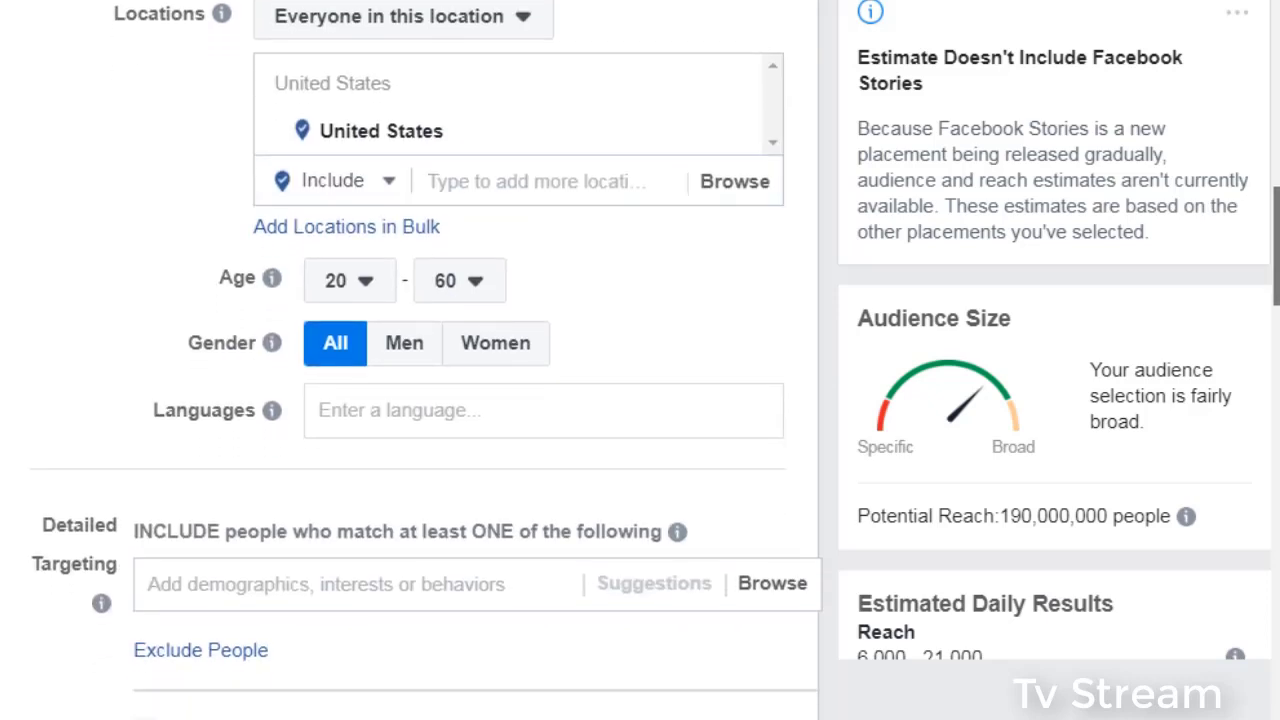
scroll(1276, 300, down, 1)
scroll(1276, 300, down, 1)
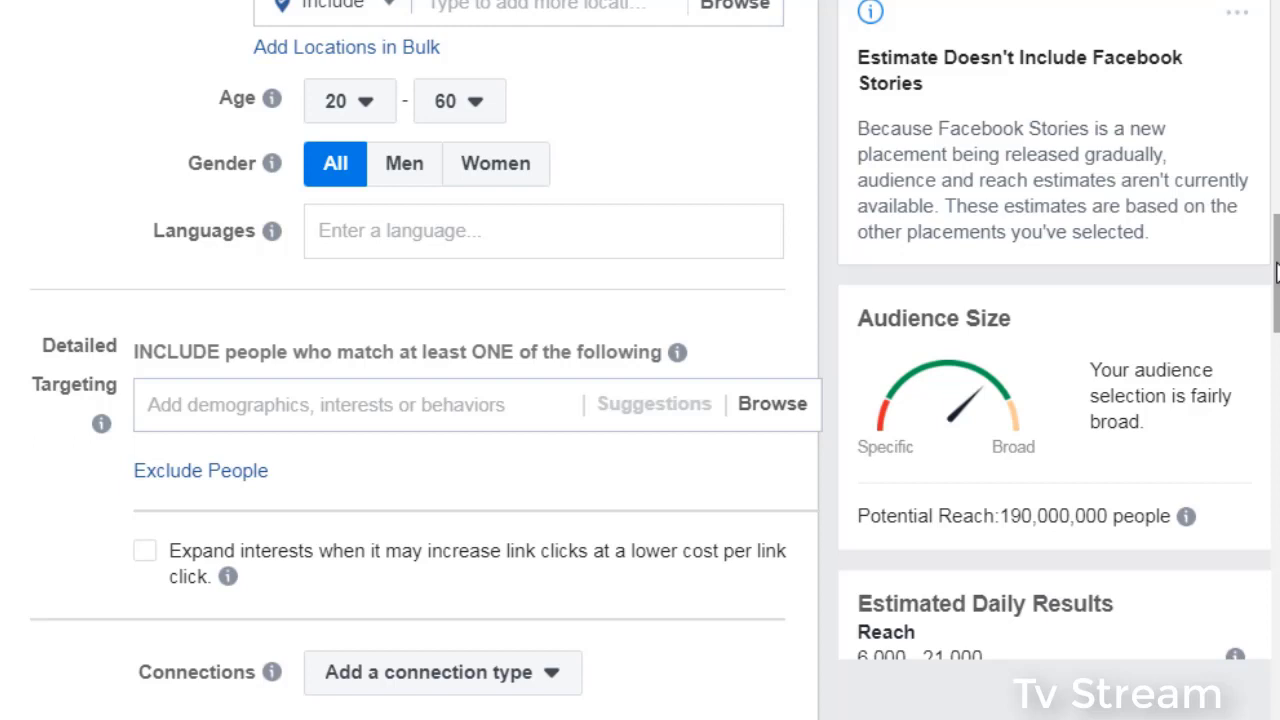
scroll(1276, 270, down, 1)
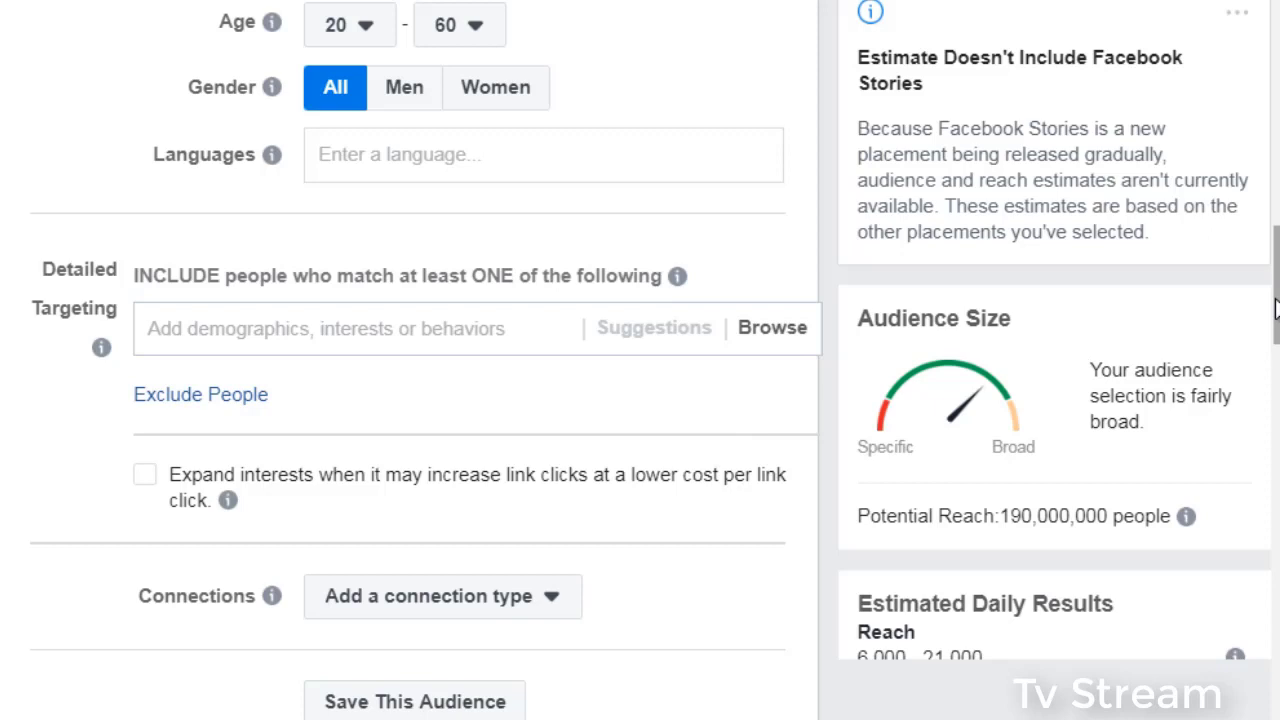
drag(1276, 310, 1270, 530)
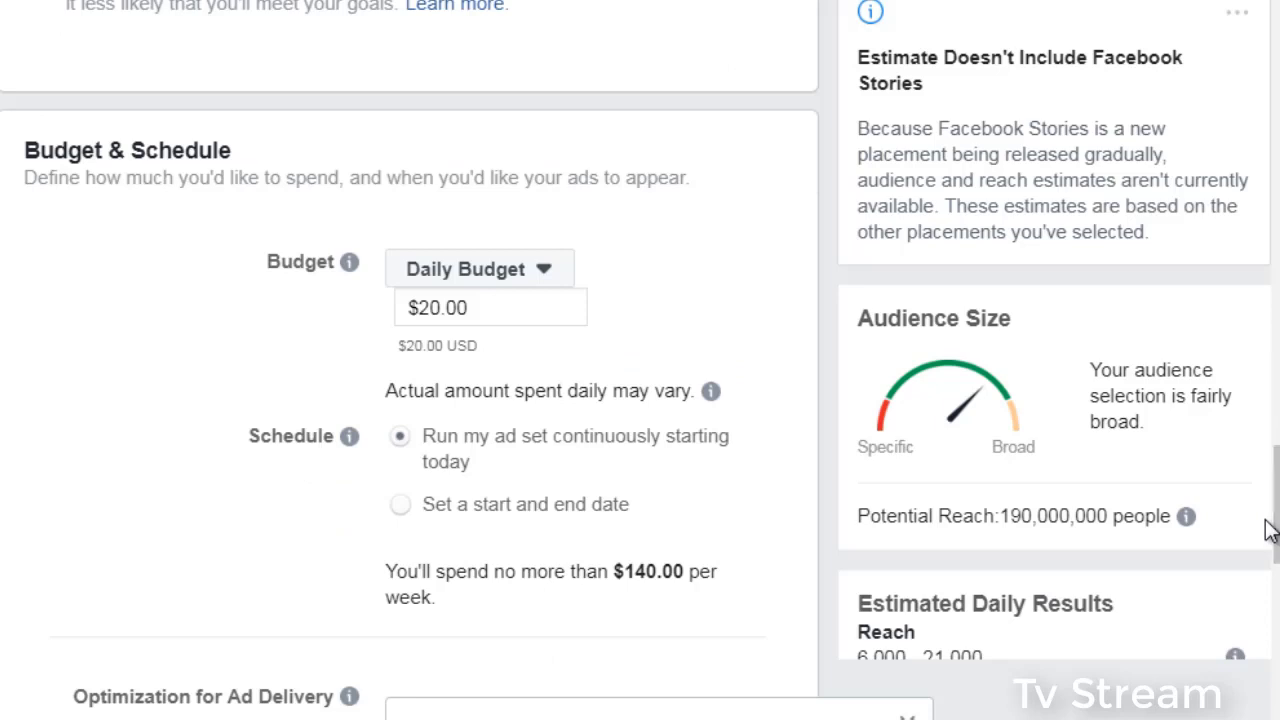
scroll(1270, 530, down, 2)
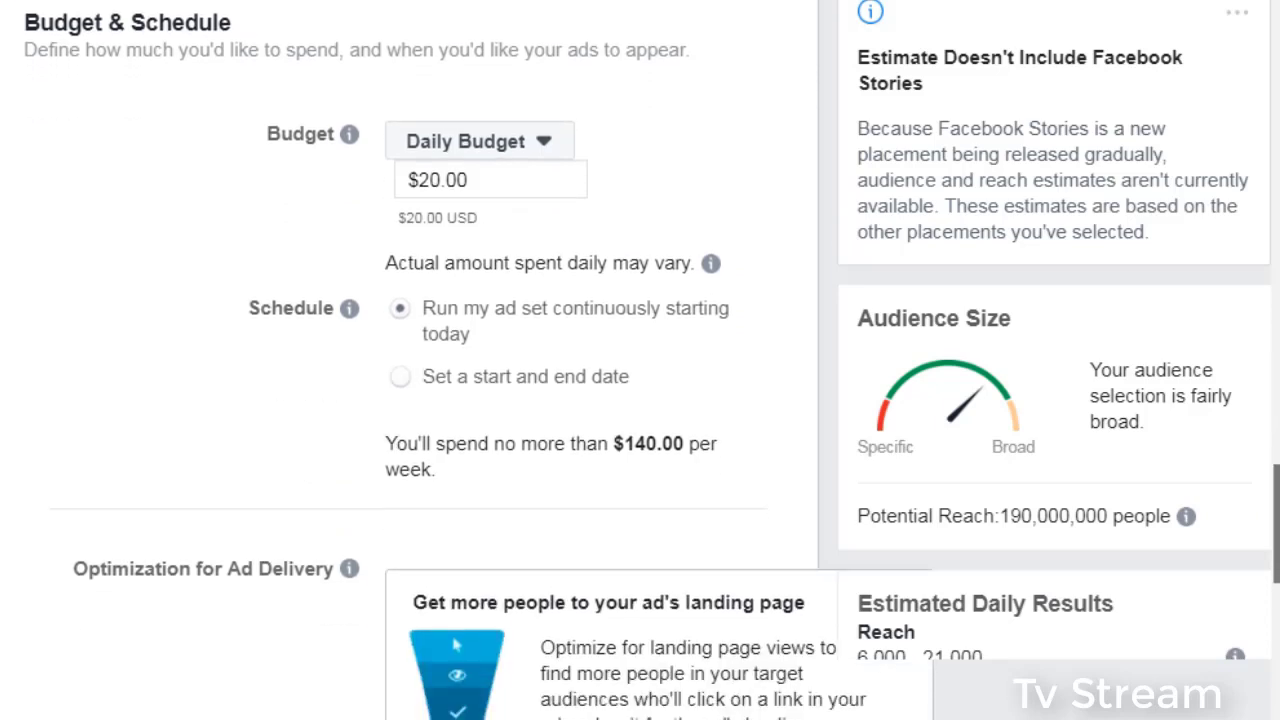
scroll(400, 360, down, 2)
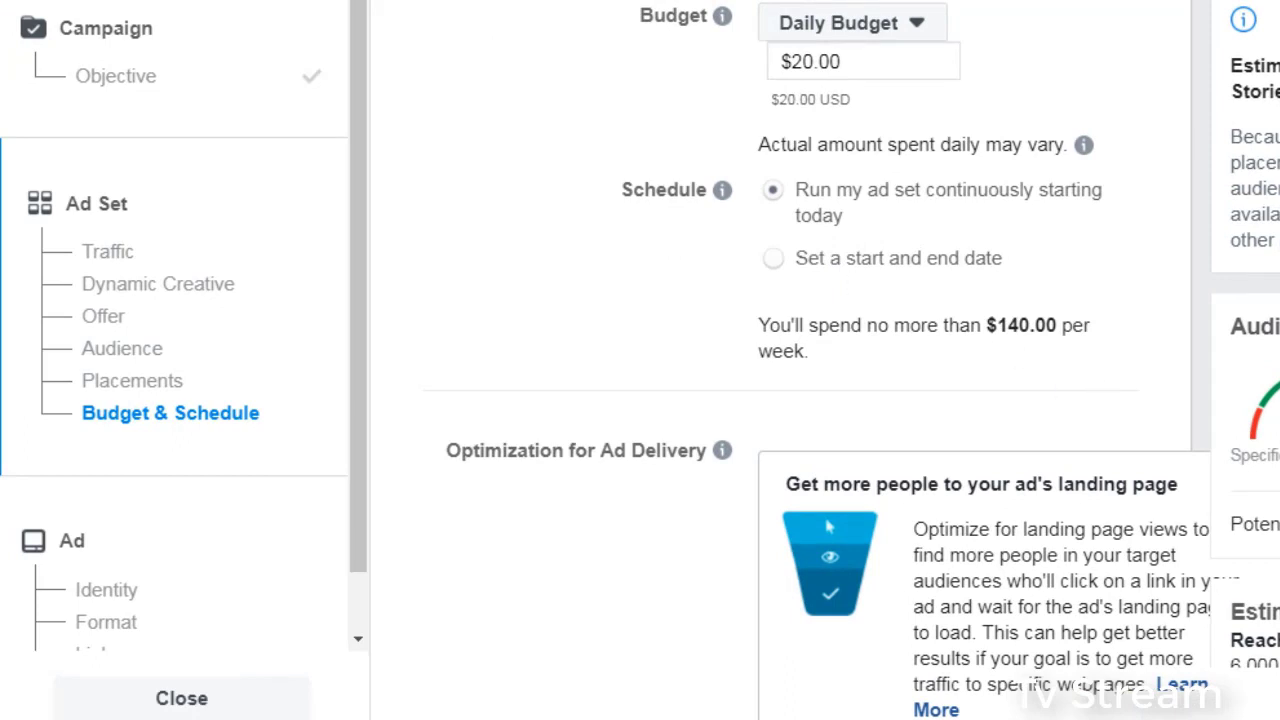
scroll(800, 360, down, 5)
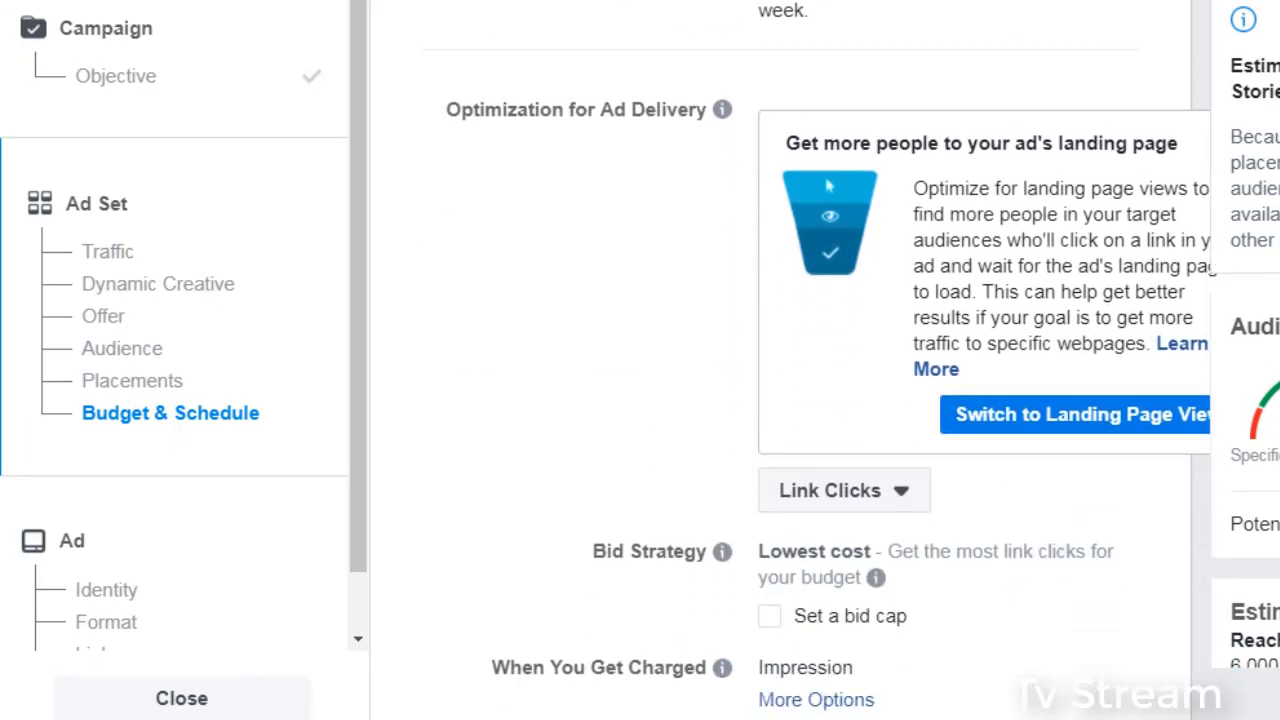
scroll(790, 360, down, 2)
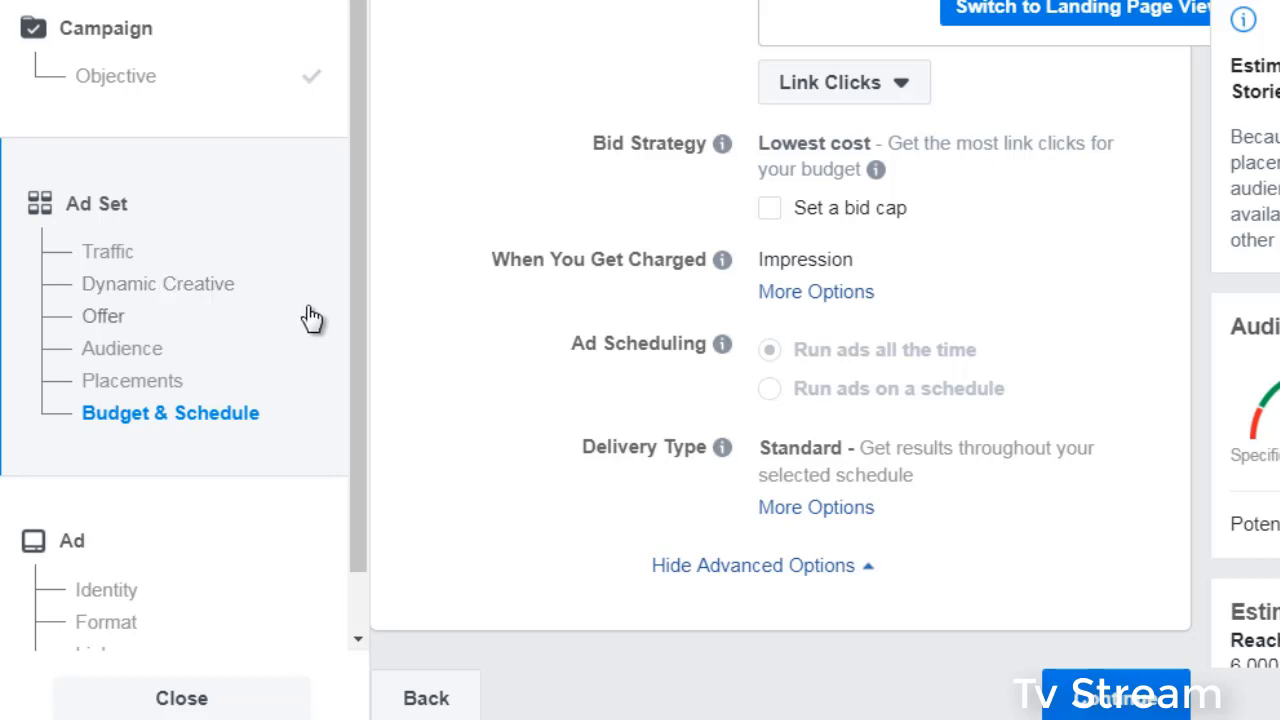
scroll(345, 411, down, 1)
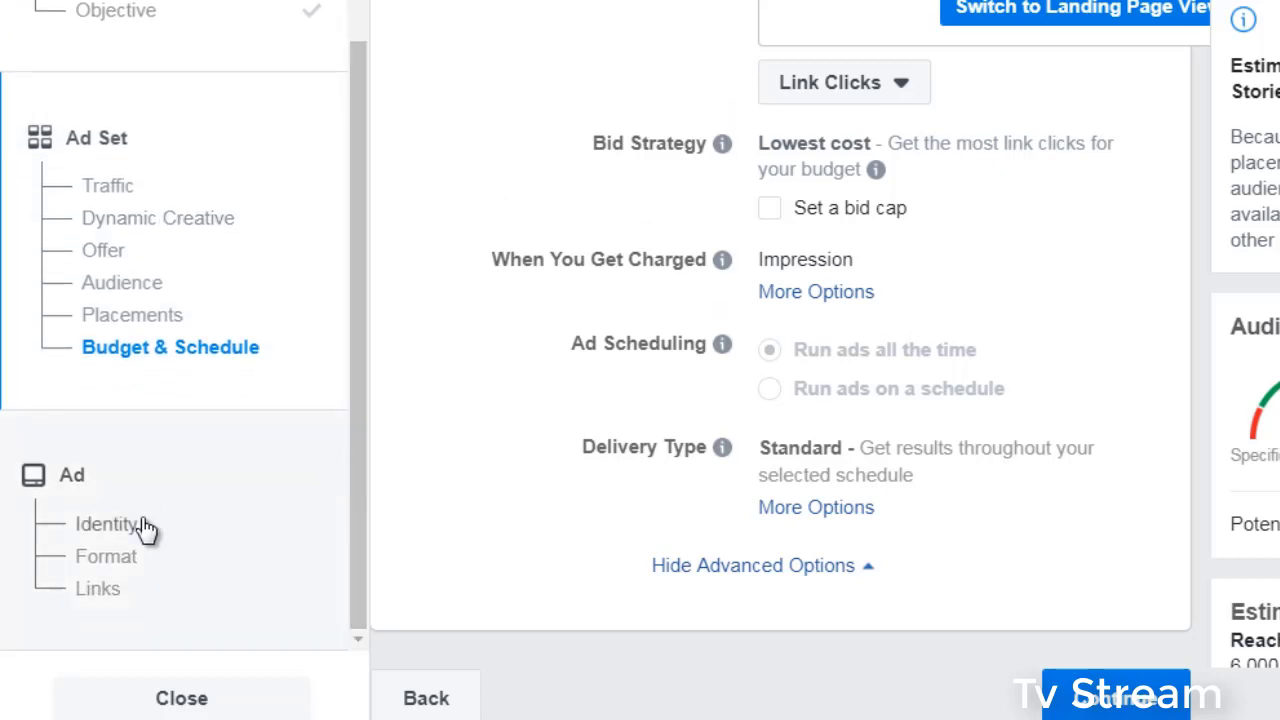